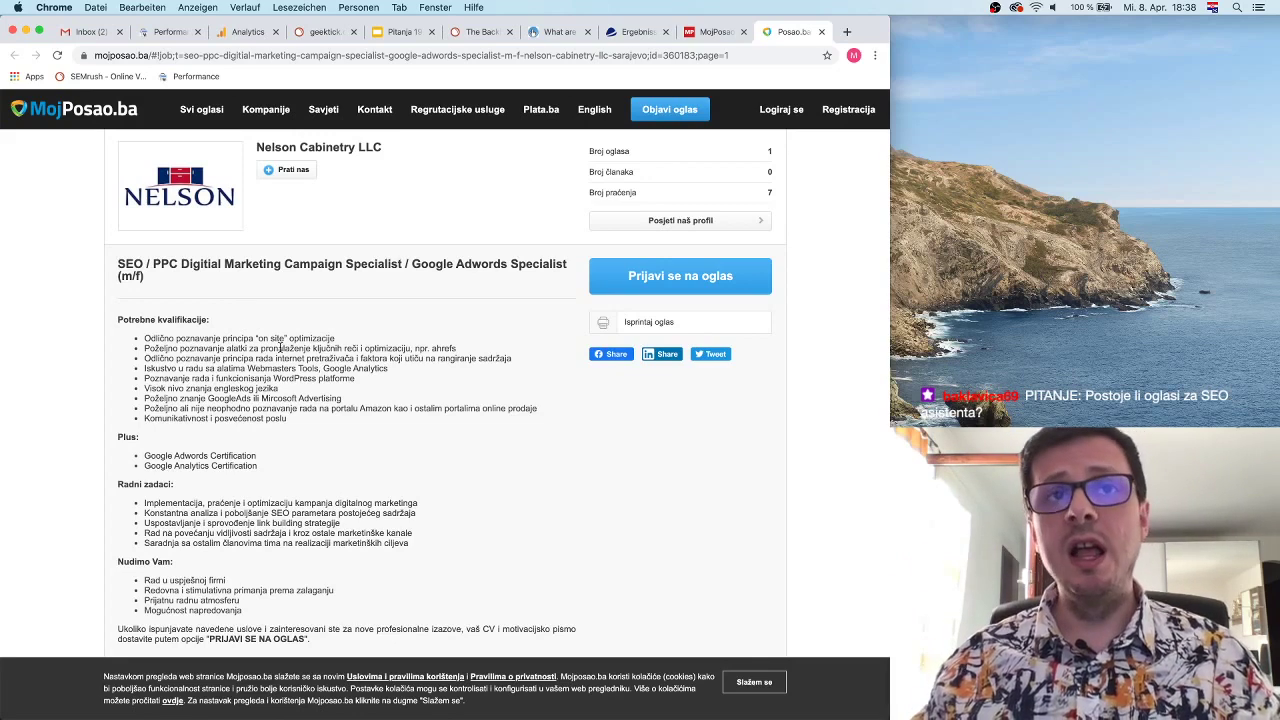
Step: Review the SEO / PPC specialist job ad and open poslovi.infostud.com in a new tab
scroll(408, 388, down, 3)
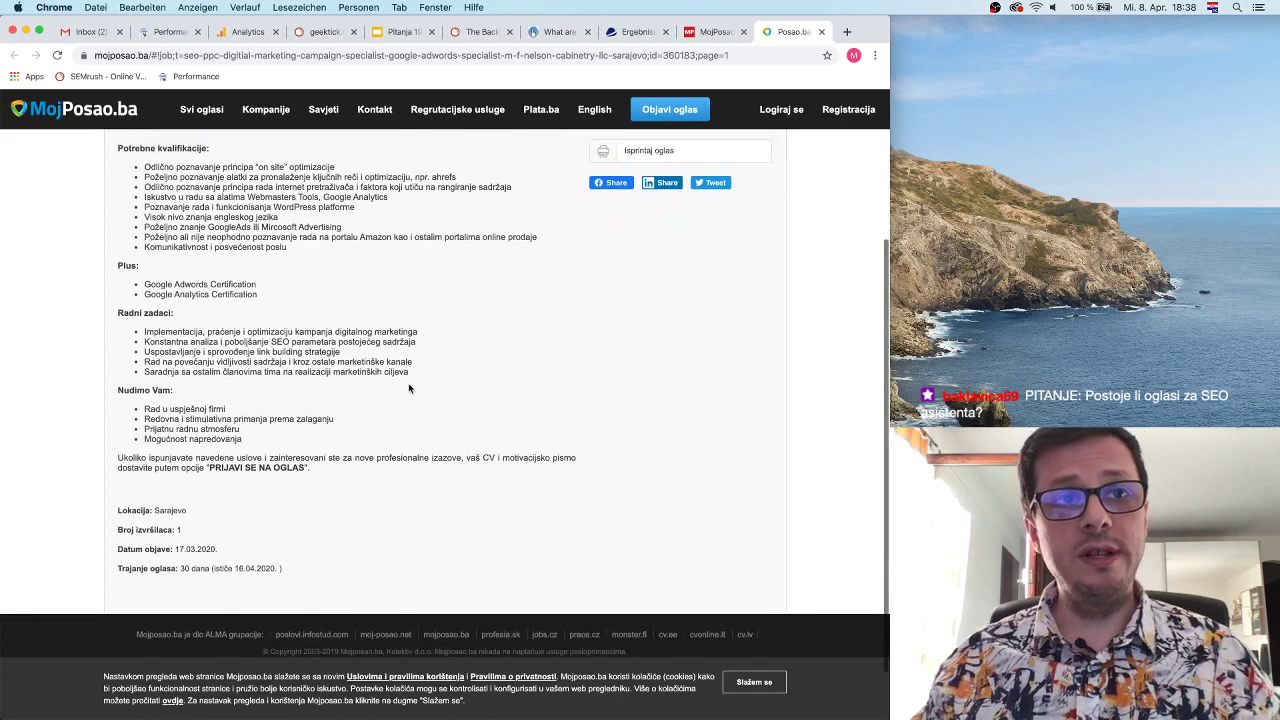
scroll(408, 388, up, 5)
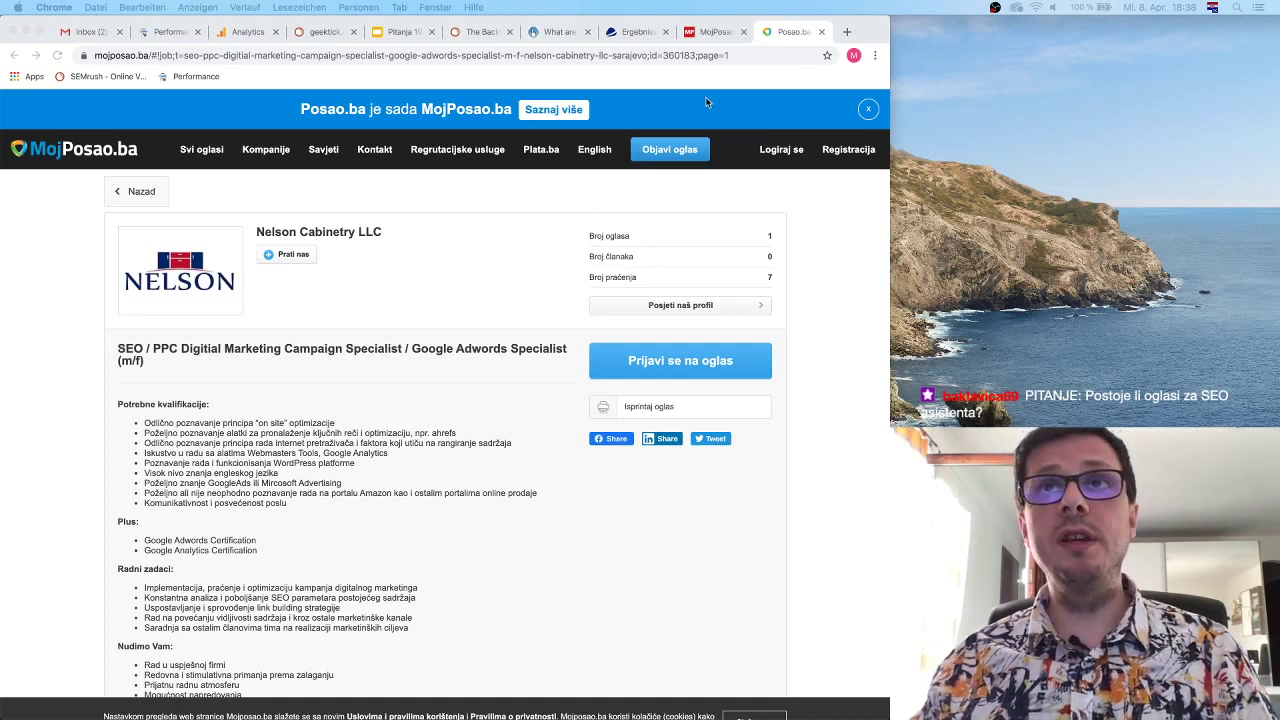
click(845, 32)
text(poslovi.infostud.com)
key(Return)
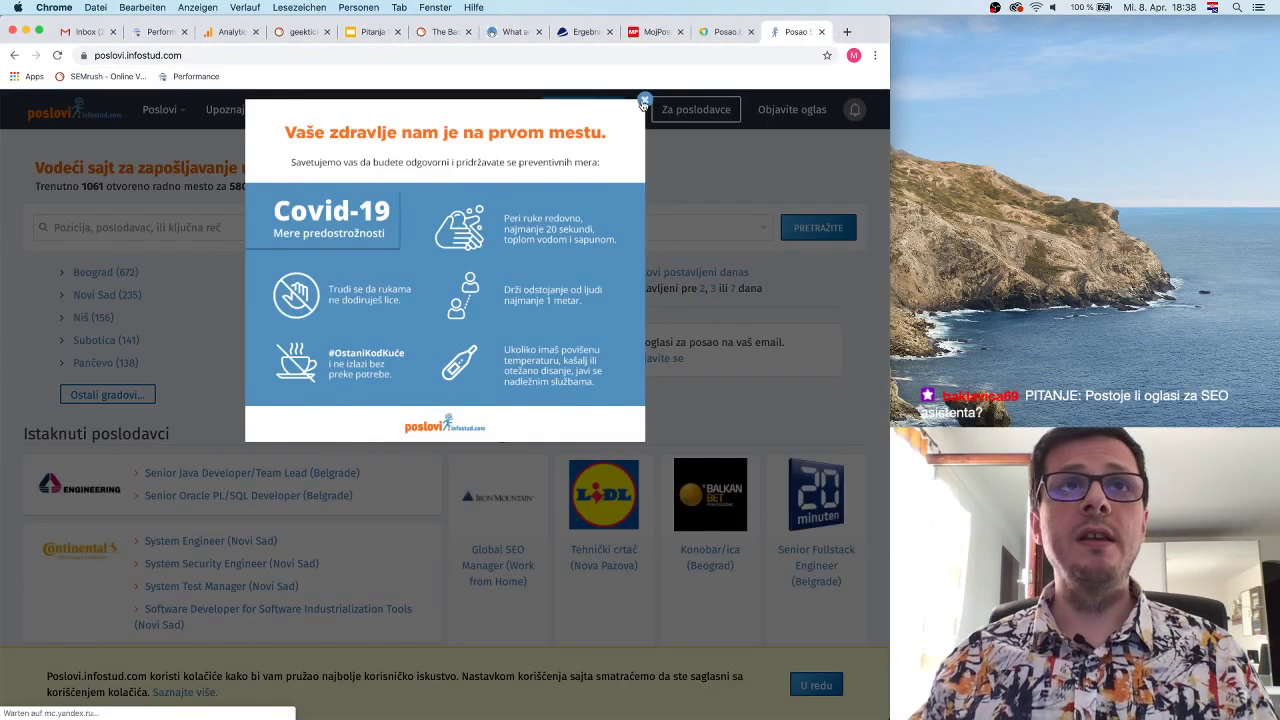
Step: Dismiss the Covid-19 notice and search the job listings for "seo"
click(200, 231)
click(261, 227)
text(seo)
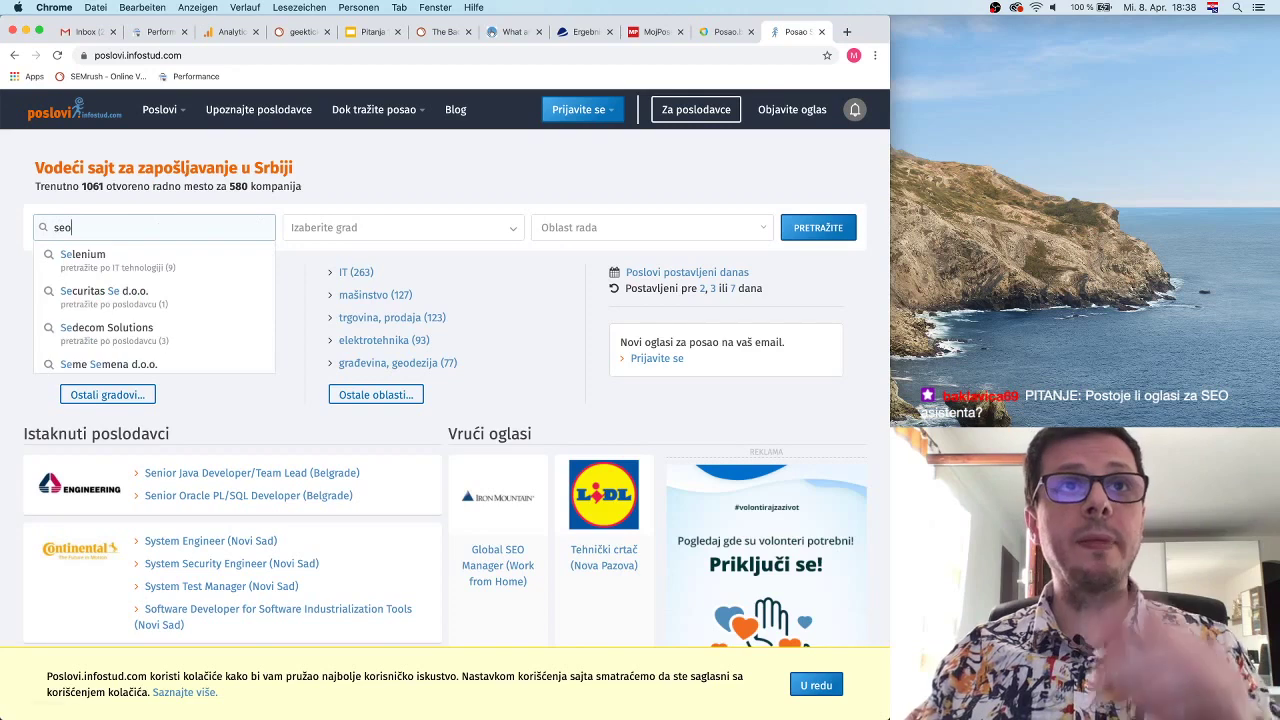
key(Return)
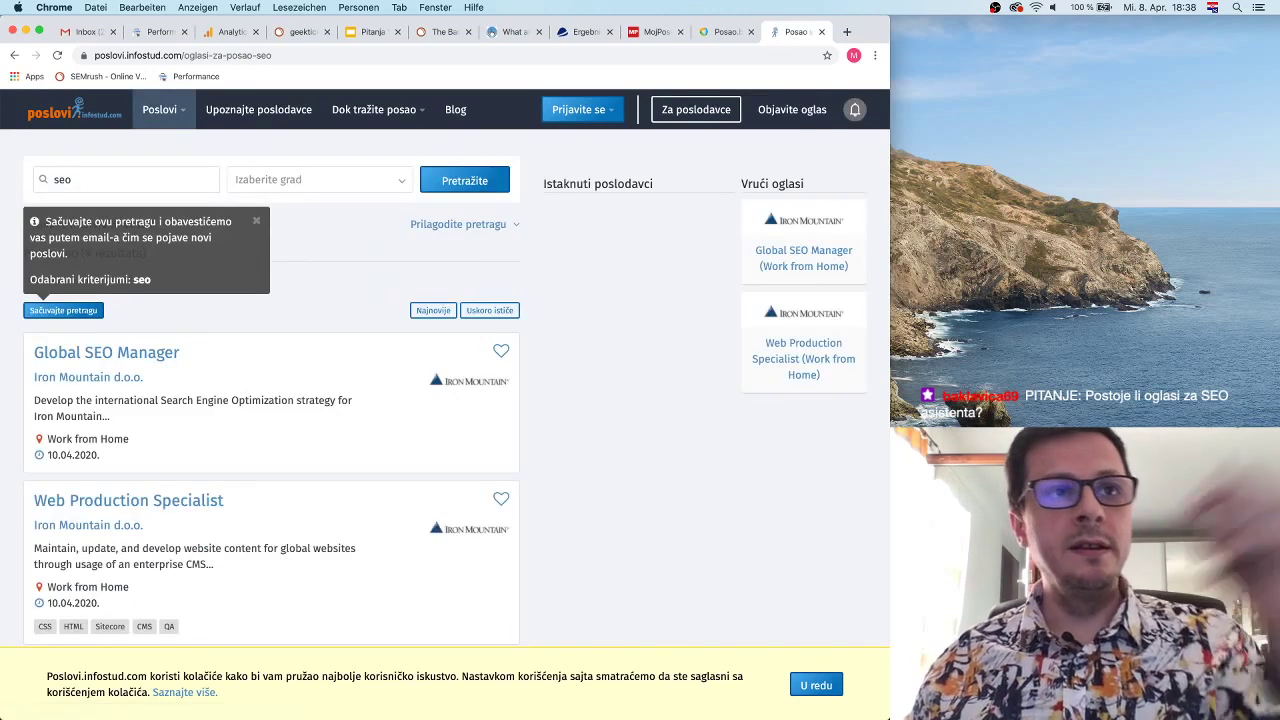
Step: Examine the job ads found for "seo" down to the end of the list, and return to the MojPosao search results
scroll(325, 354, down, 3)
scroll(325, 354, down, 10)
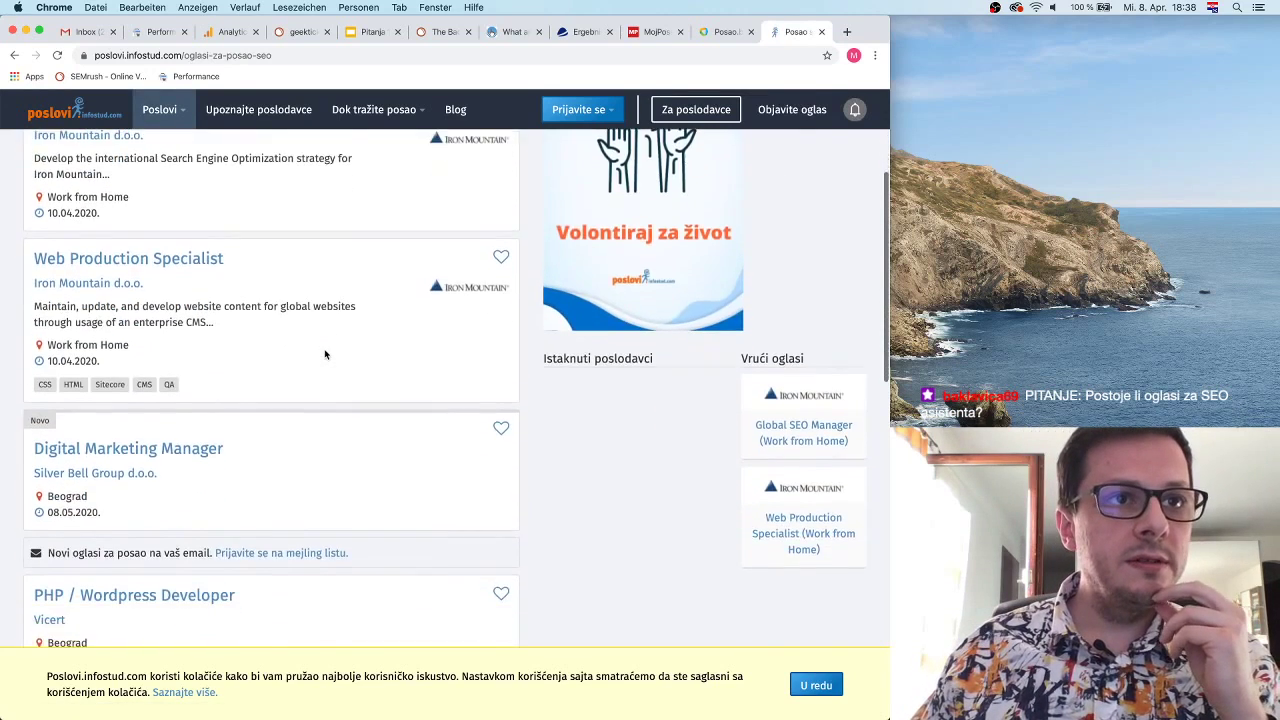
scroll(325, 354, down, 4)
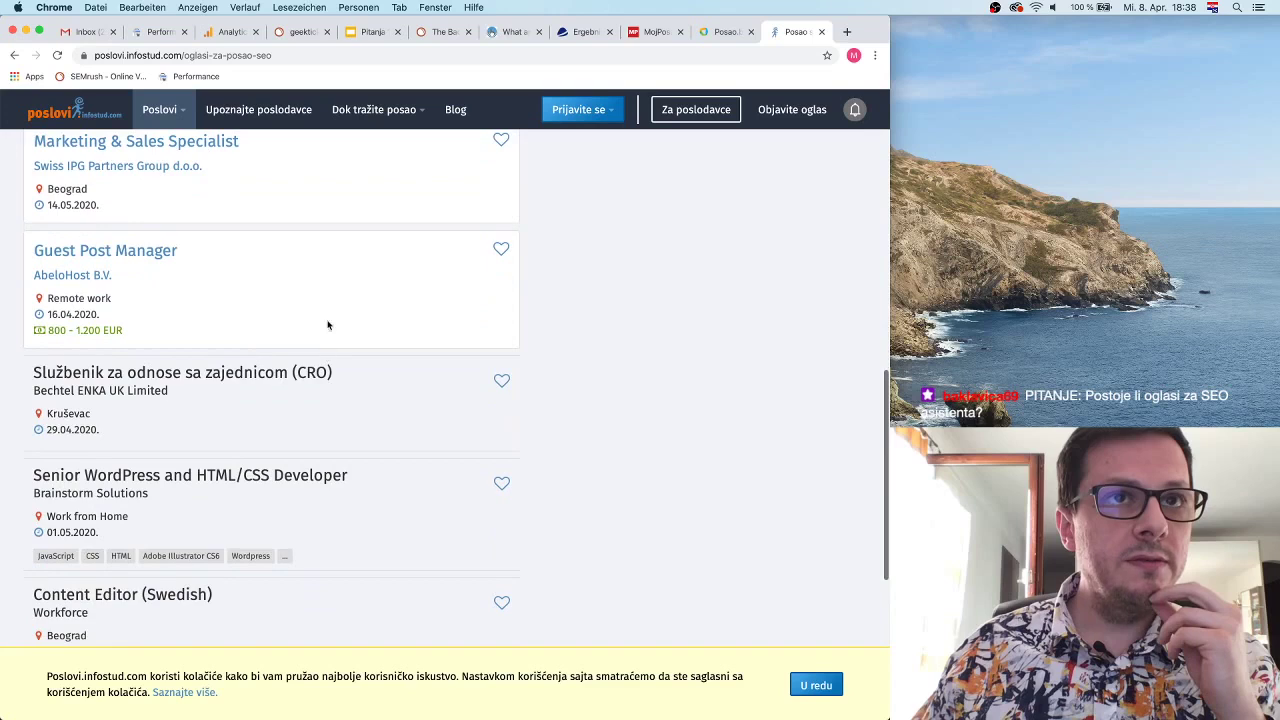
scroll(325, 354, up, 5)
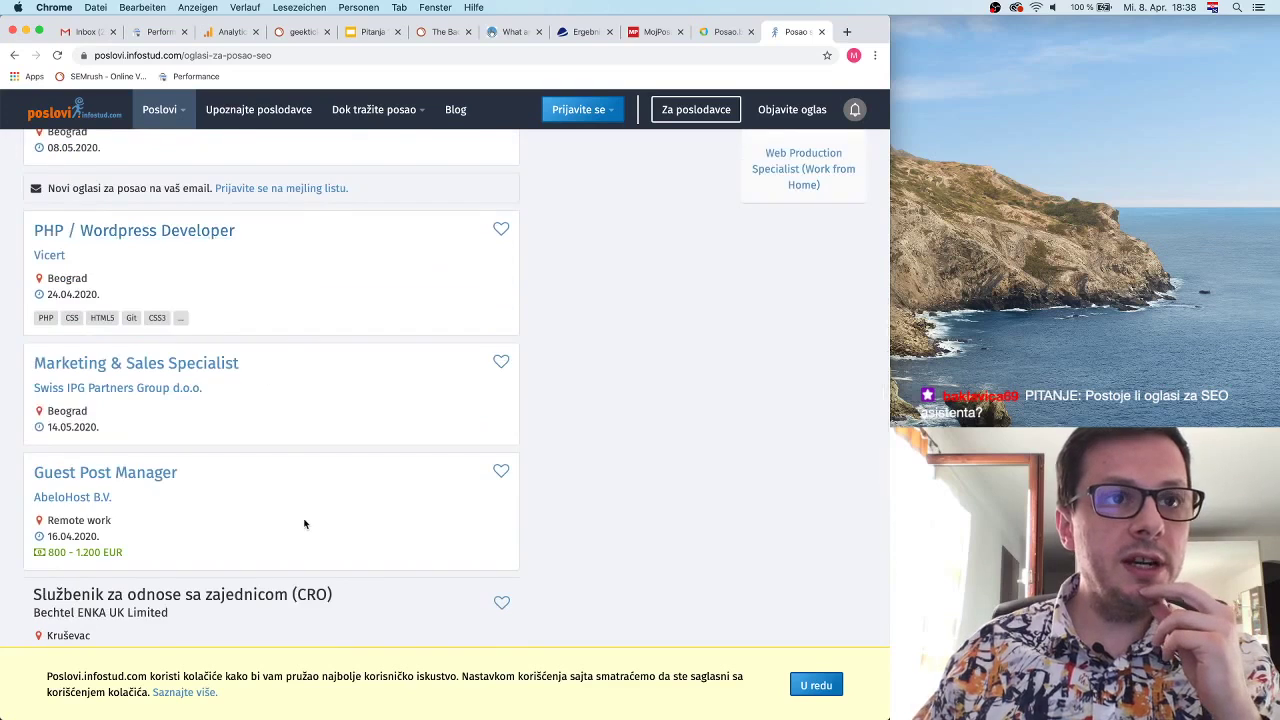
scroll(306, 523, down, 5)
scroll(363, 491, down, 4)
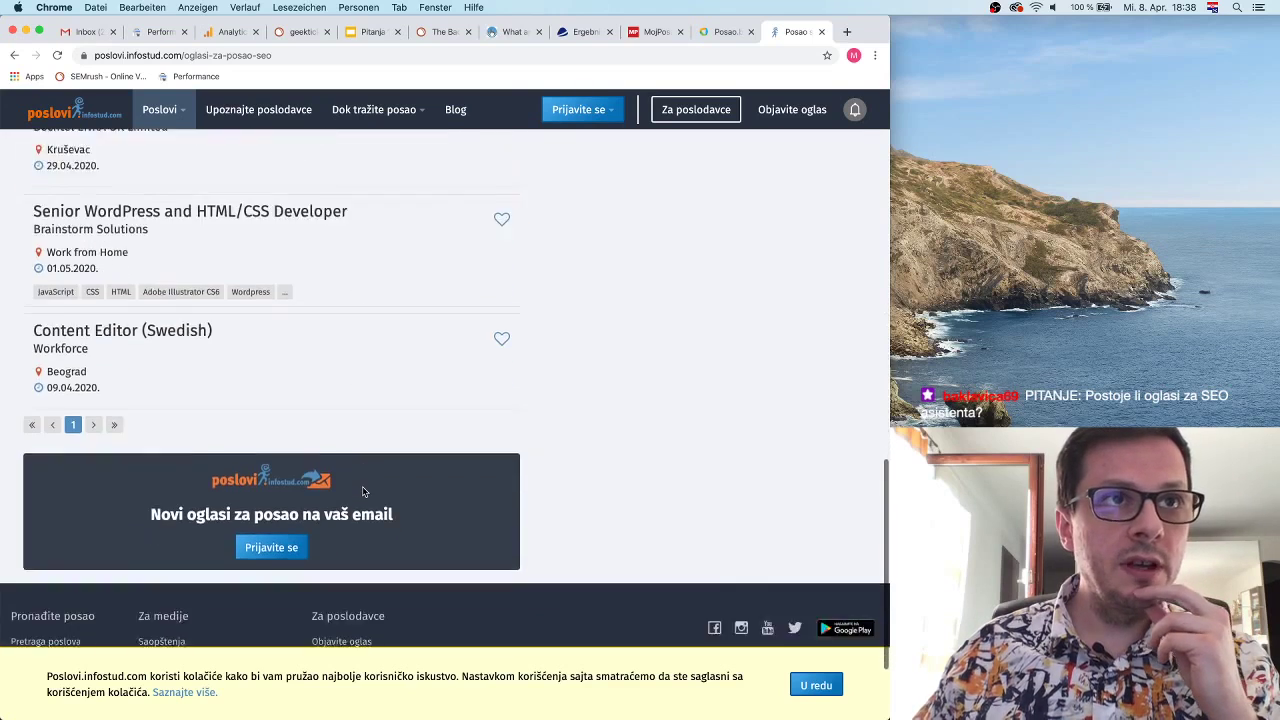
scroll(363, 491, up, 20)
click(655, 32)
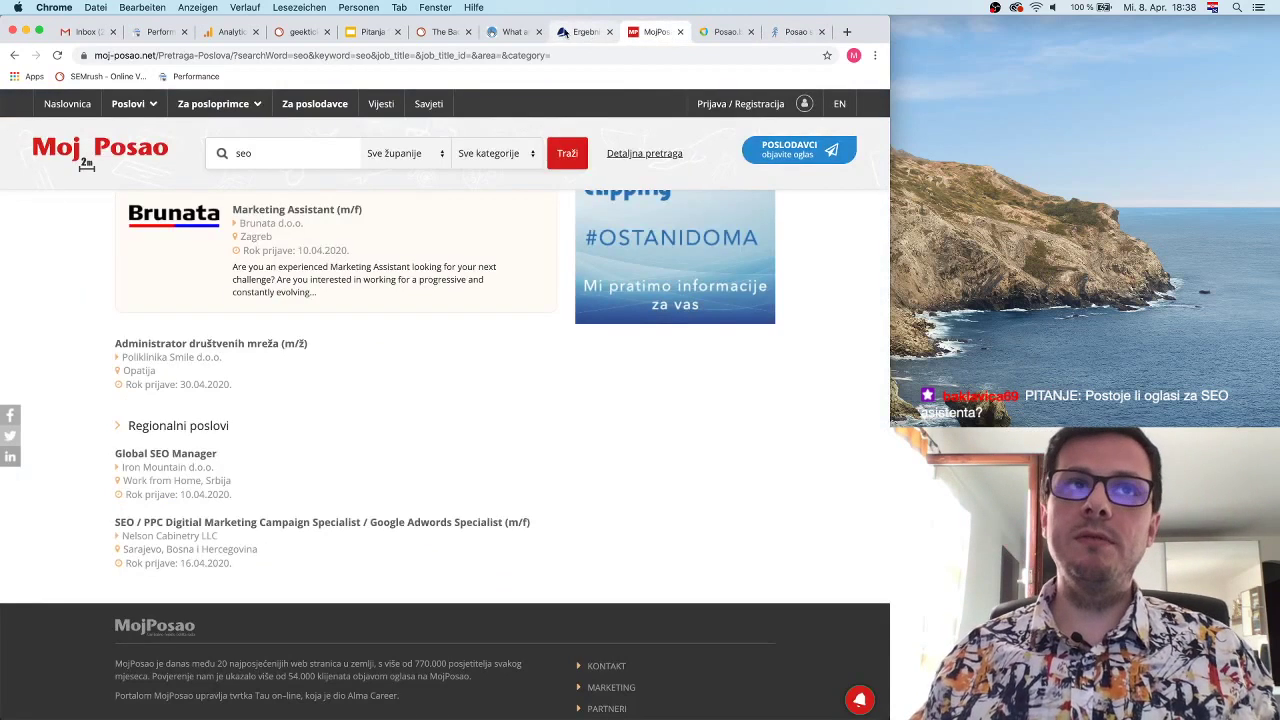
Step: Switch to the Search Console performance report and open fiverr.com in a new tab
click(143, 33)
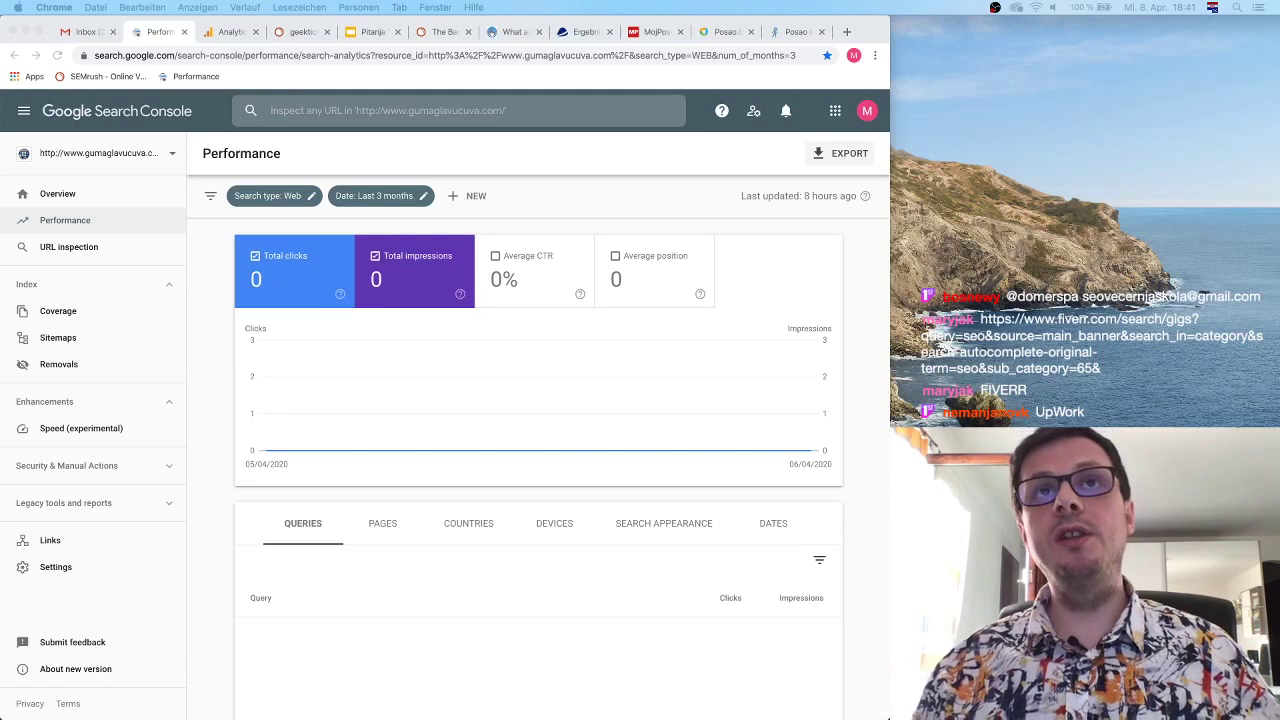
click(846, 34)
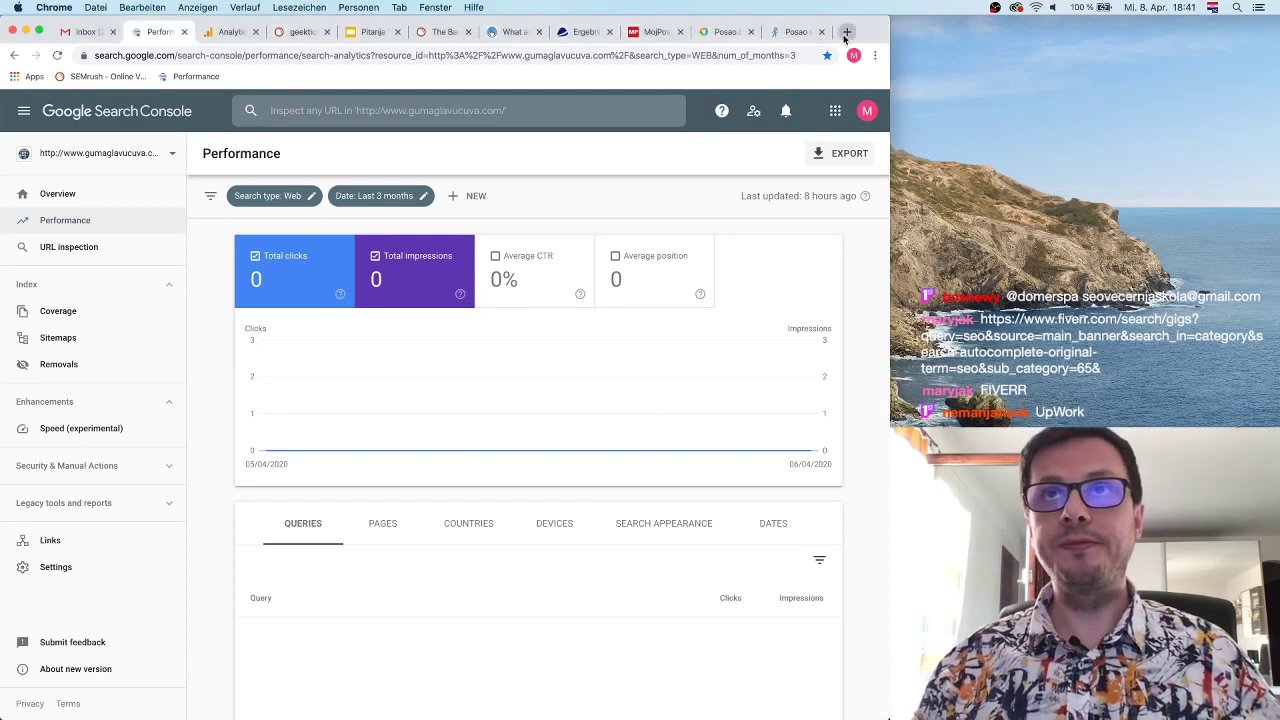
click(846, 34)
text(fiverr.co)
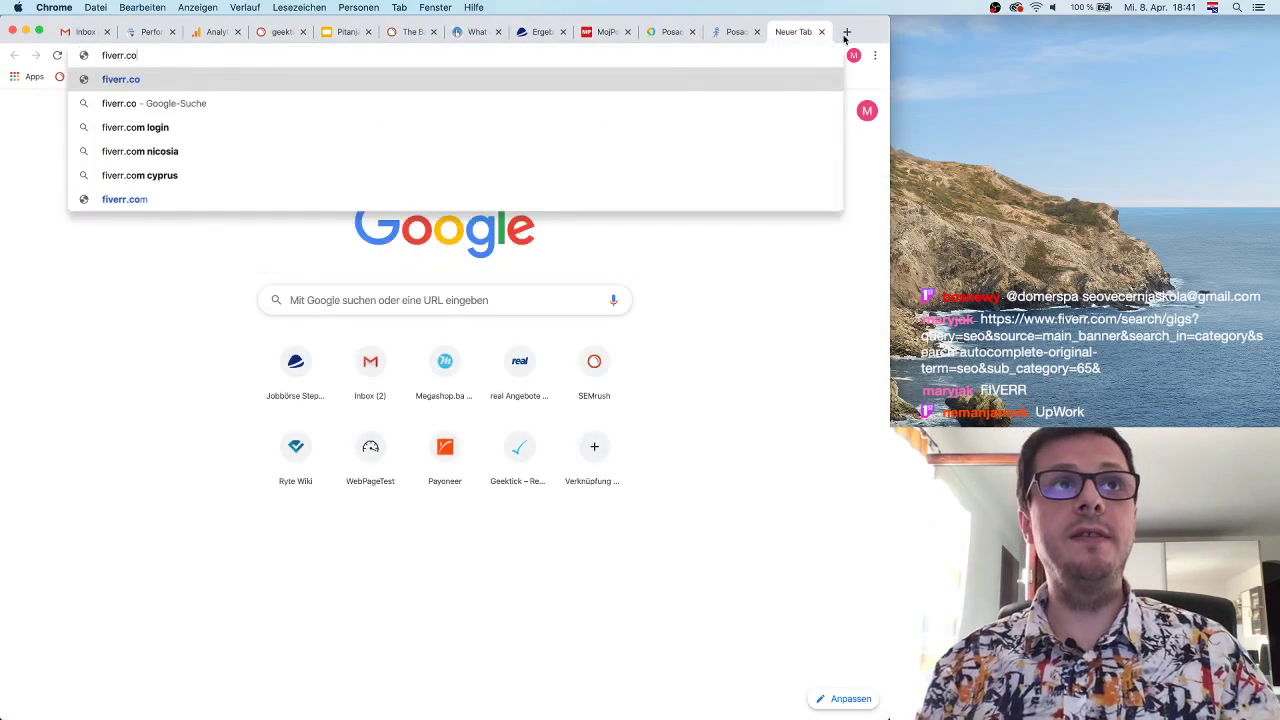
text(m)
key(Return)
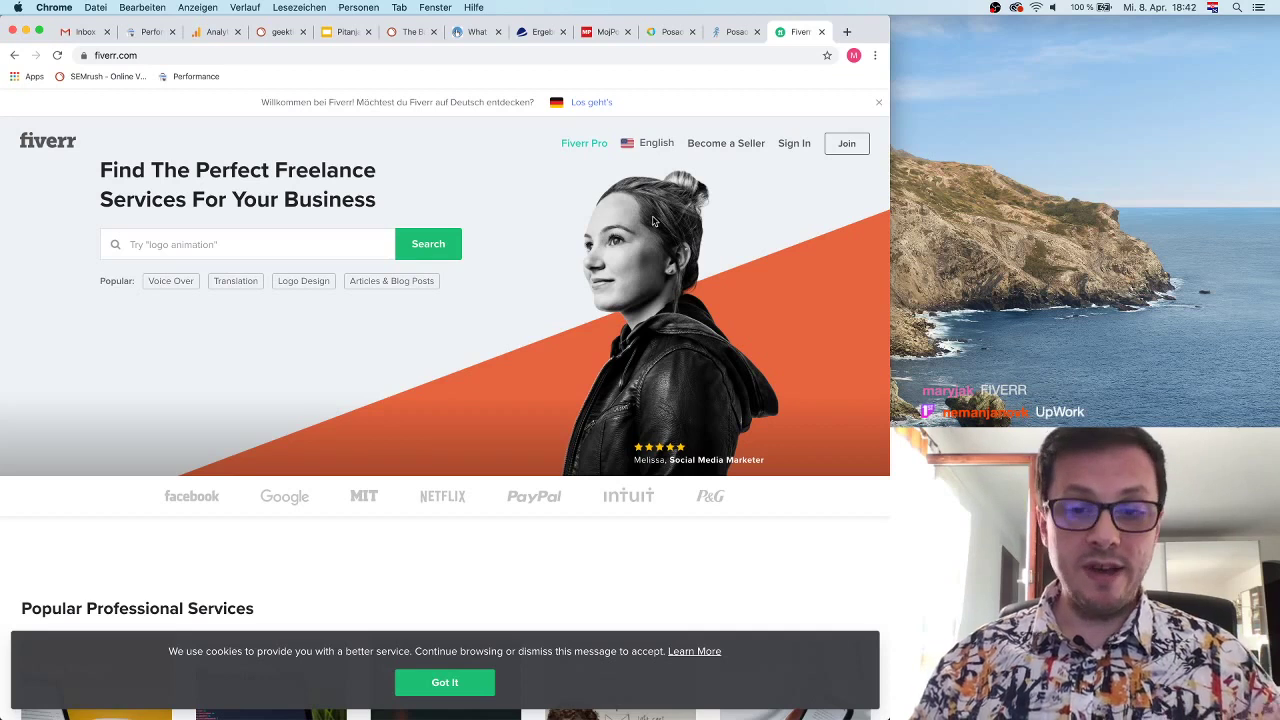
Step: Load upwork.com in place of the Fiverr page
click(372, 57)
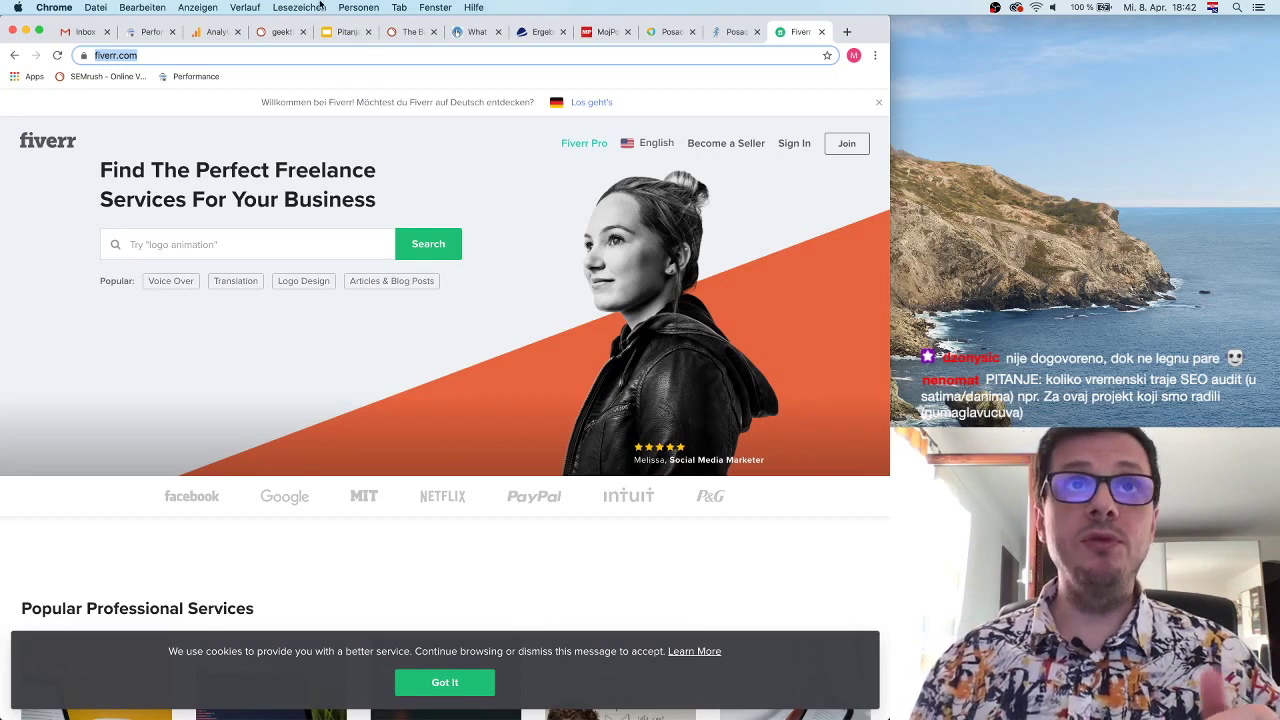
text(upwork,c)
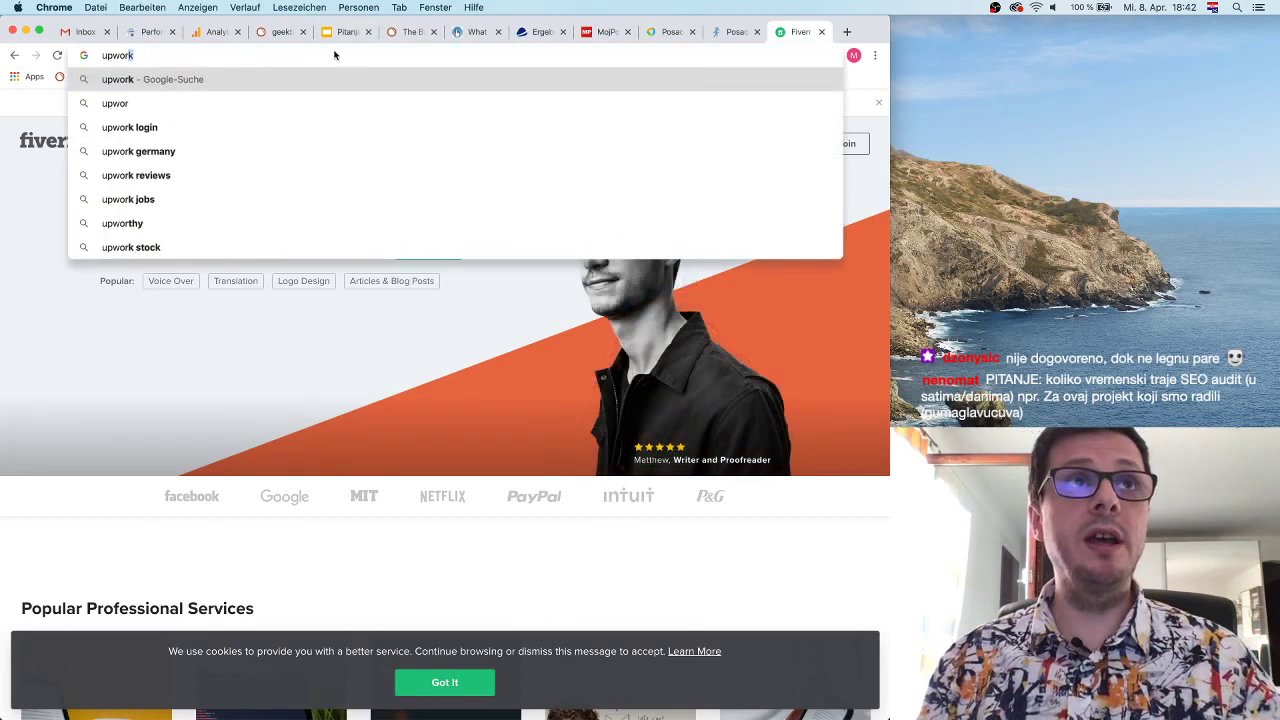
key(BackSpace)
key(BackSpace)
text(.com)
key(Return)
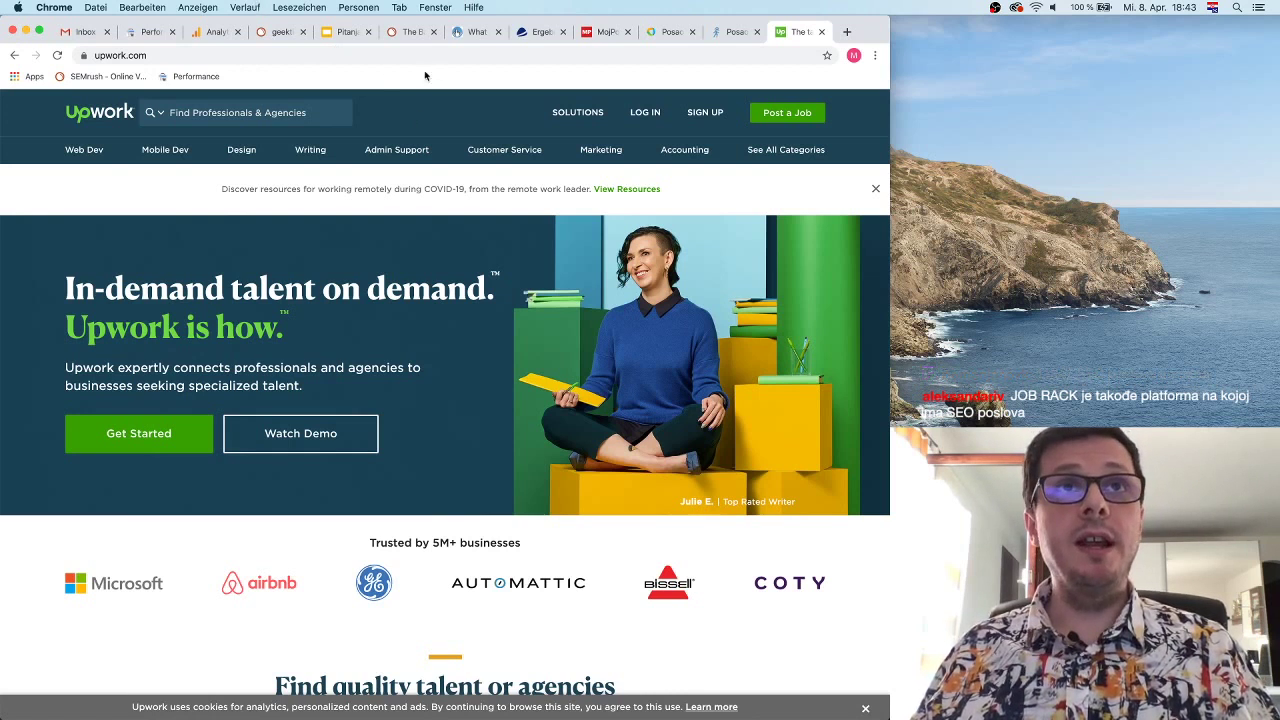
Step: Close the SEMrush backlink audit article and all the tabs after it, including the job sites and Upwork
click(415, 32)
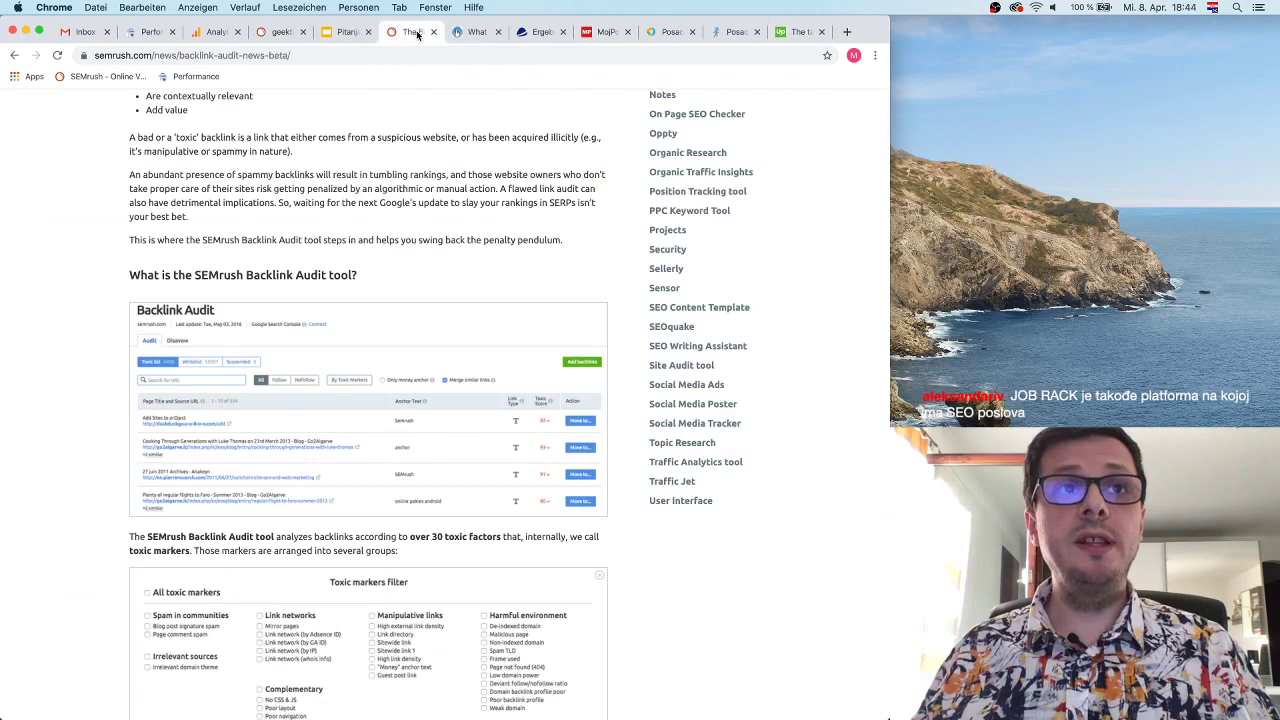
click(433, 32)
click(433, 32)
click(433, 32)
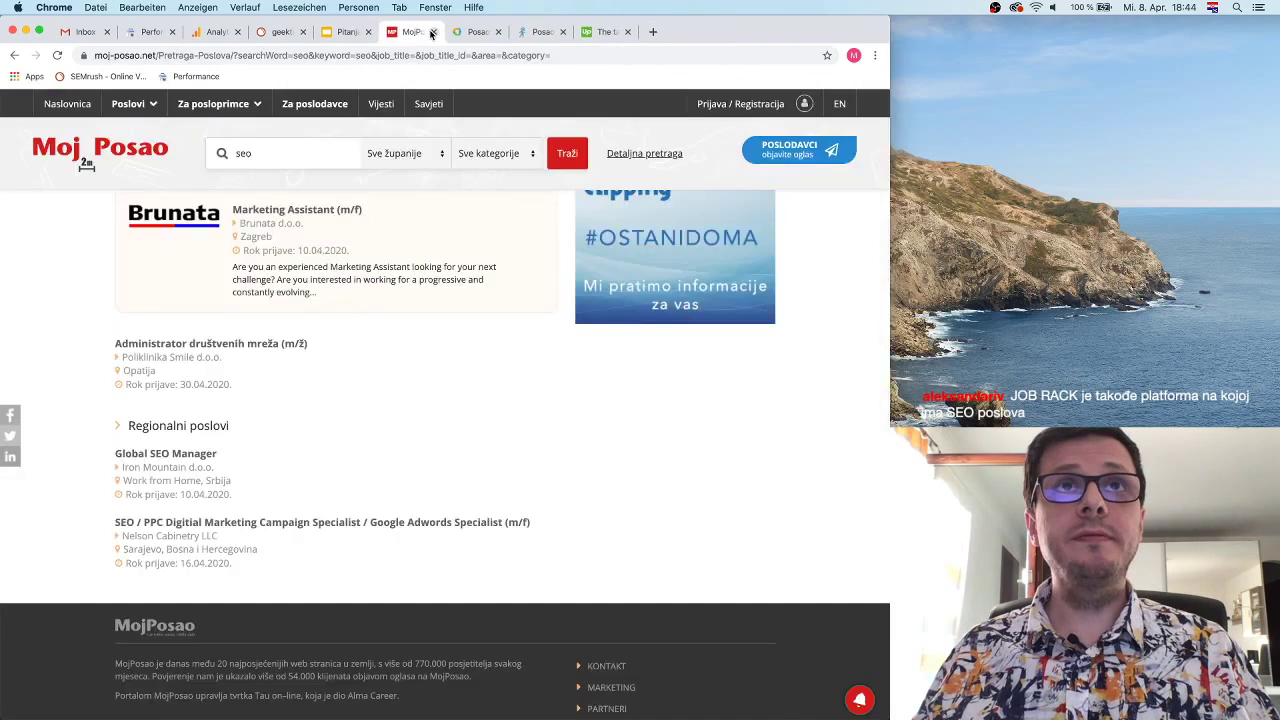
click(433, 32)
click(433, 32)
click(433, 32)
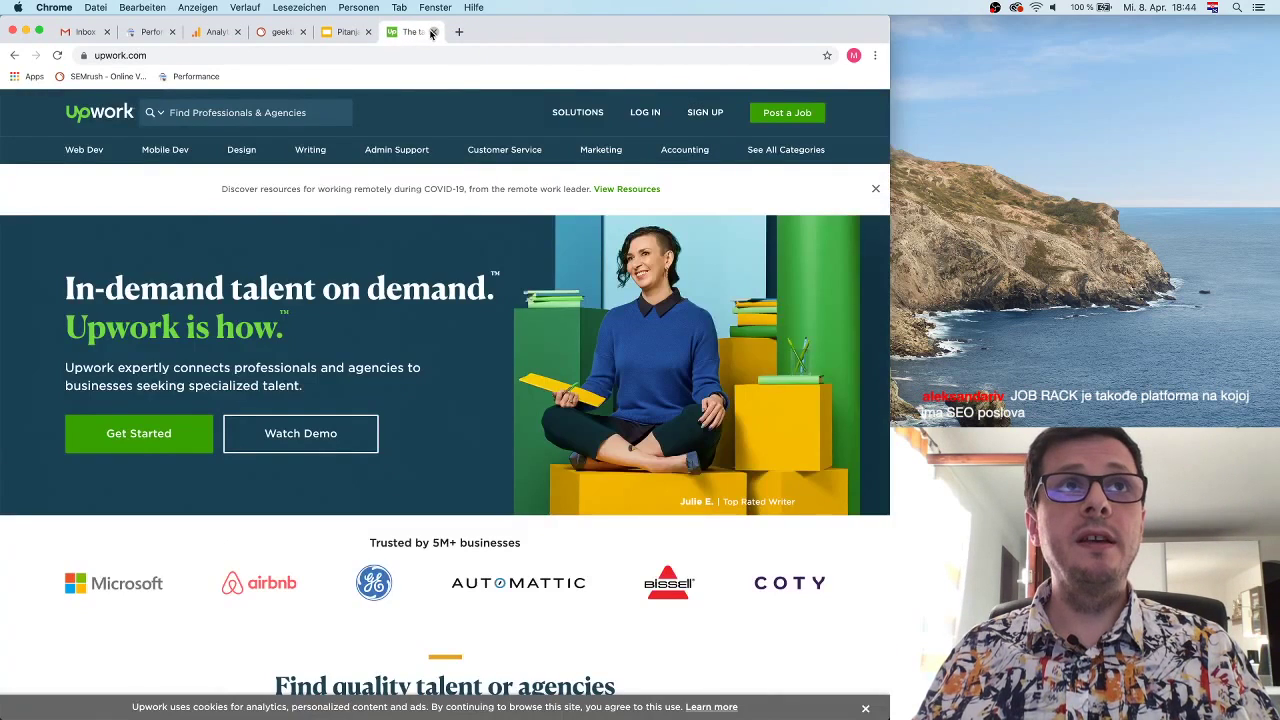
click(433, 32)
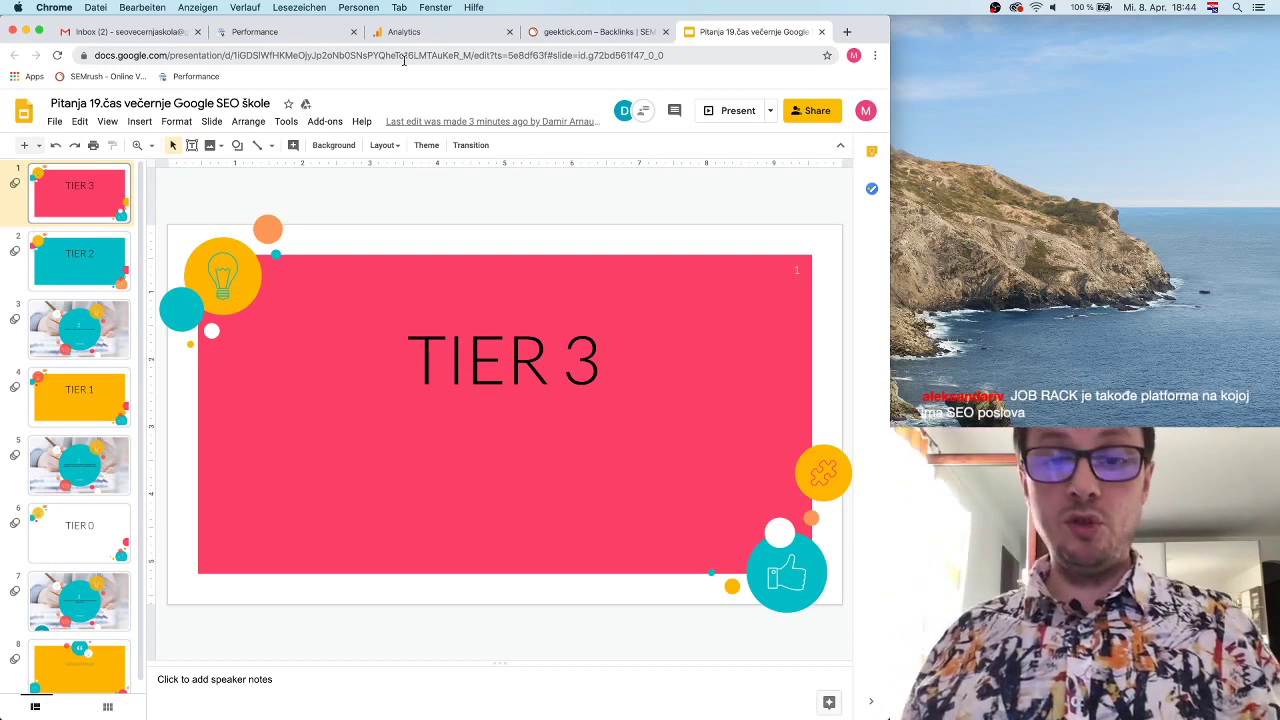
Step: Search Google for "google tag manager" in a new tab and open the Google Tag Manager site
click(425, 32)
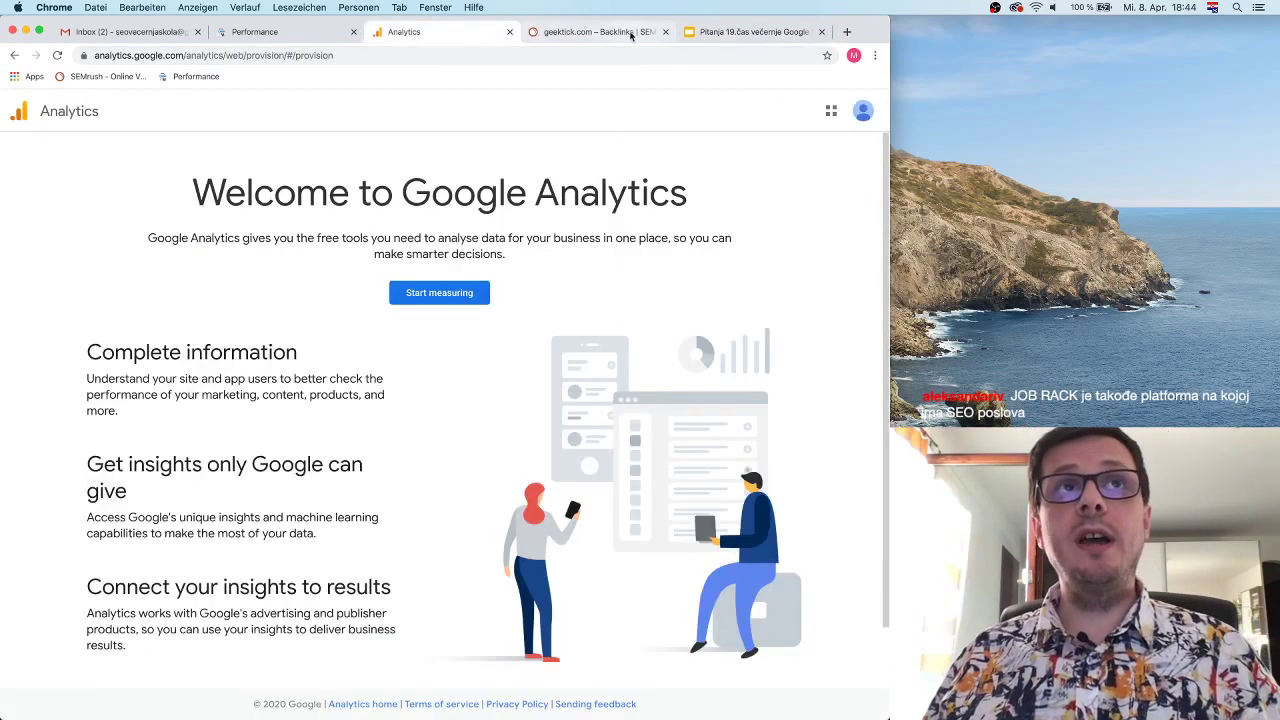
click(847, 32)
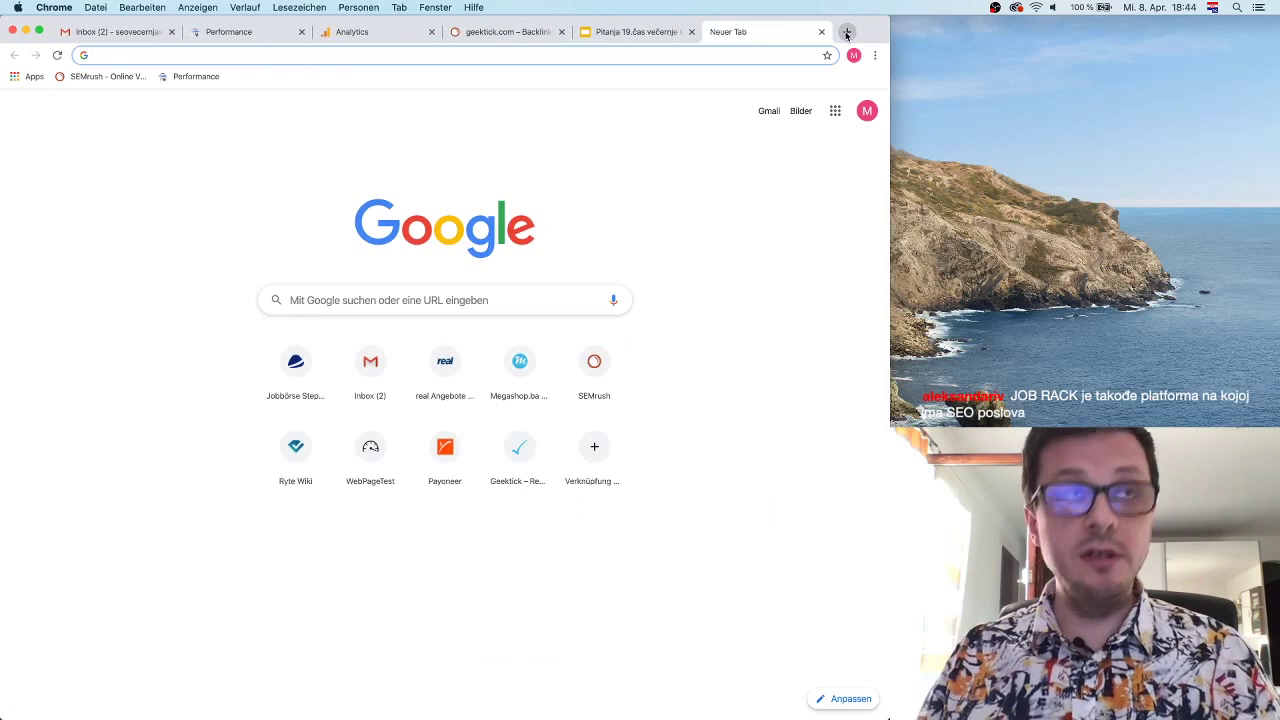
text(google tag man)
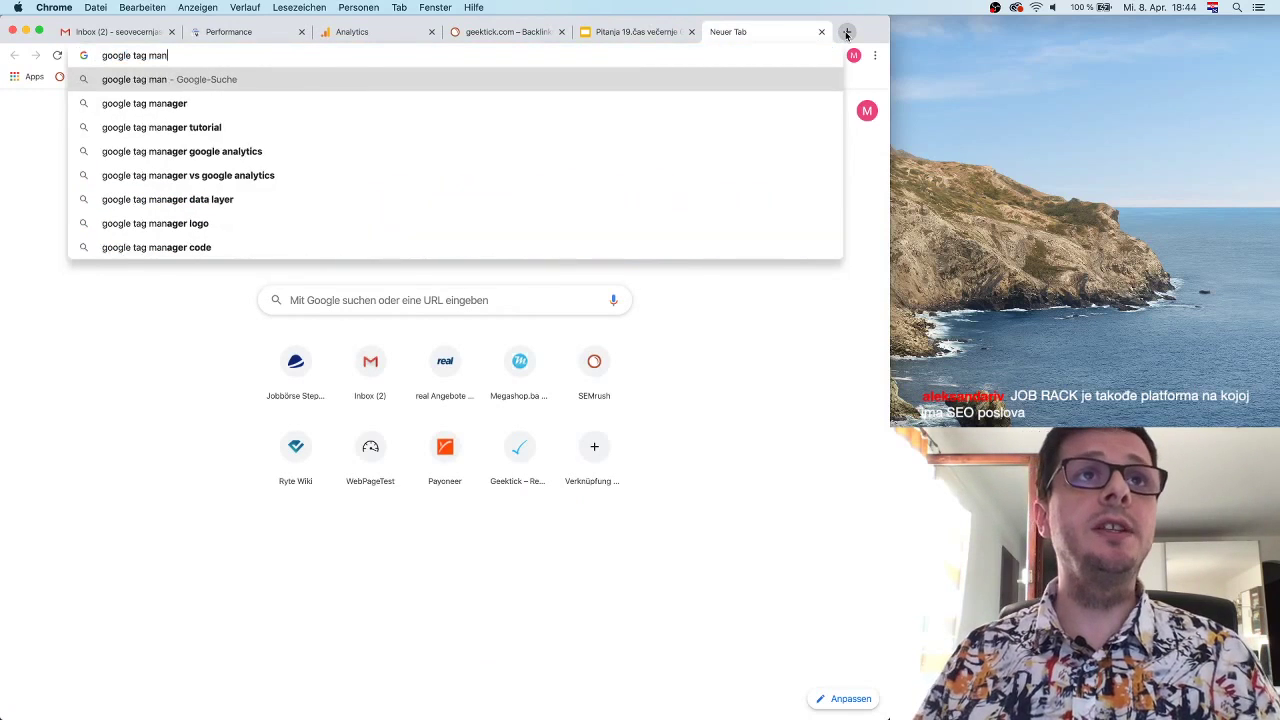
key(Down)
key(Return)
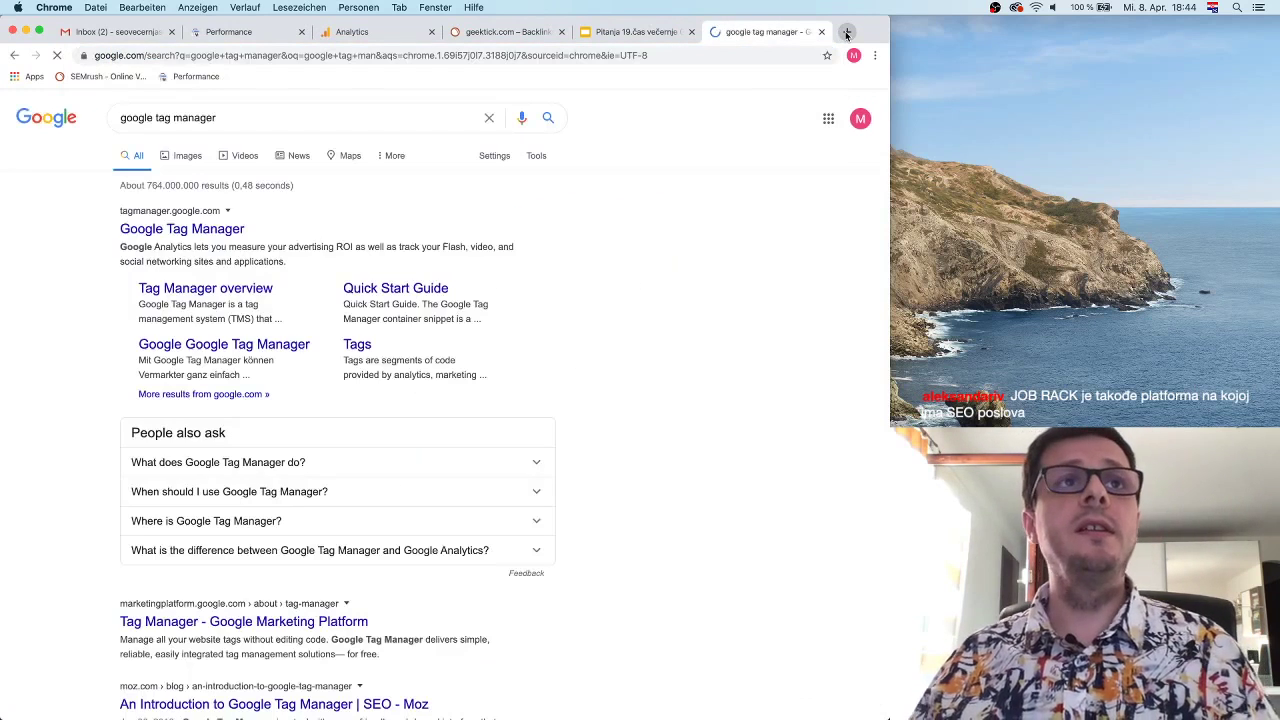
click(201, 230)
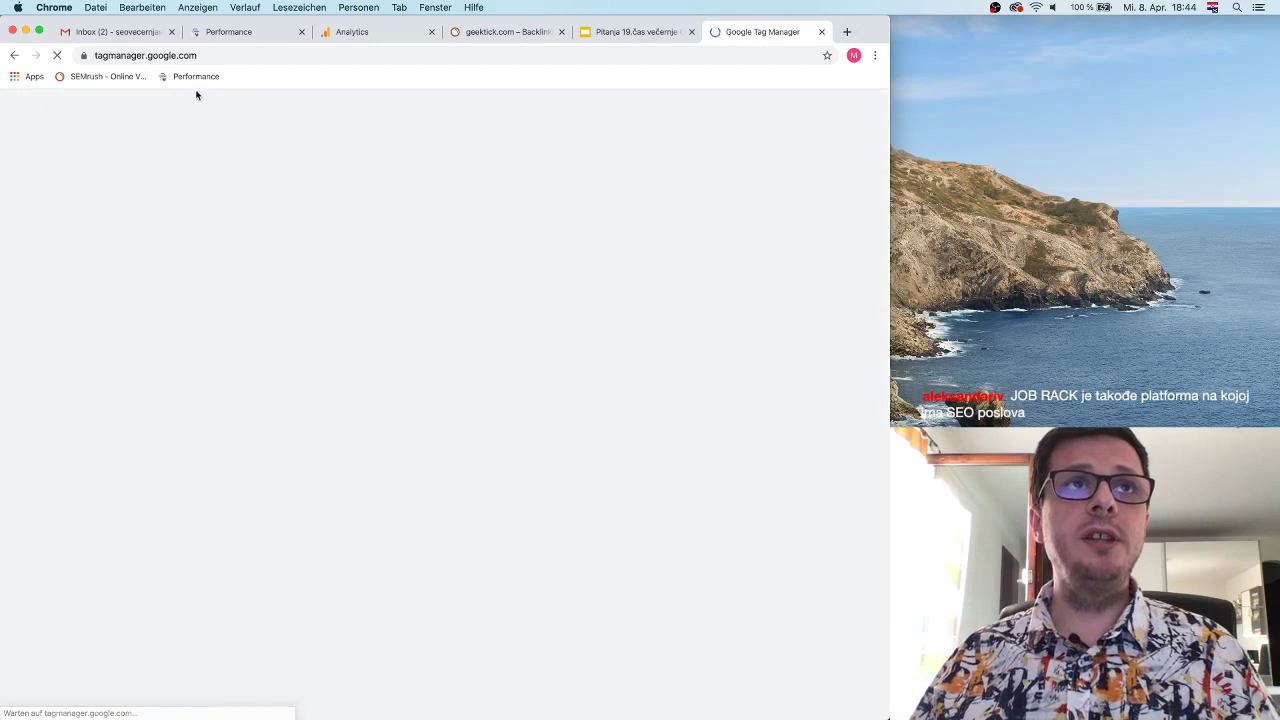
click(201, 56)
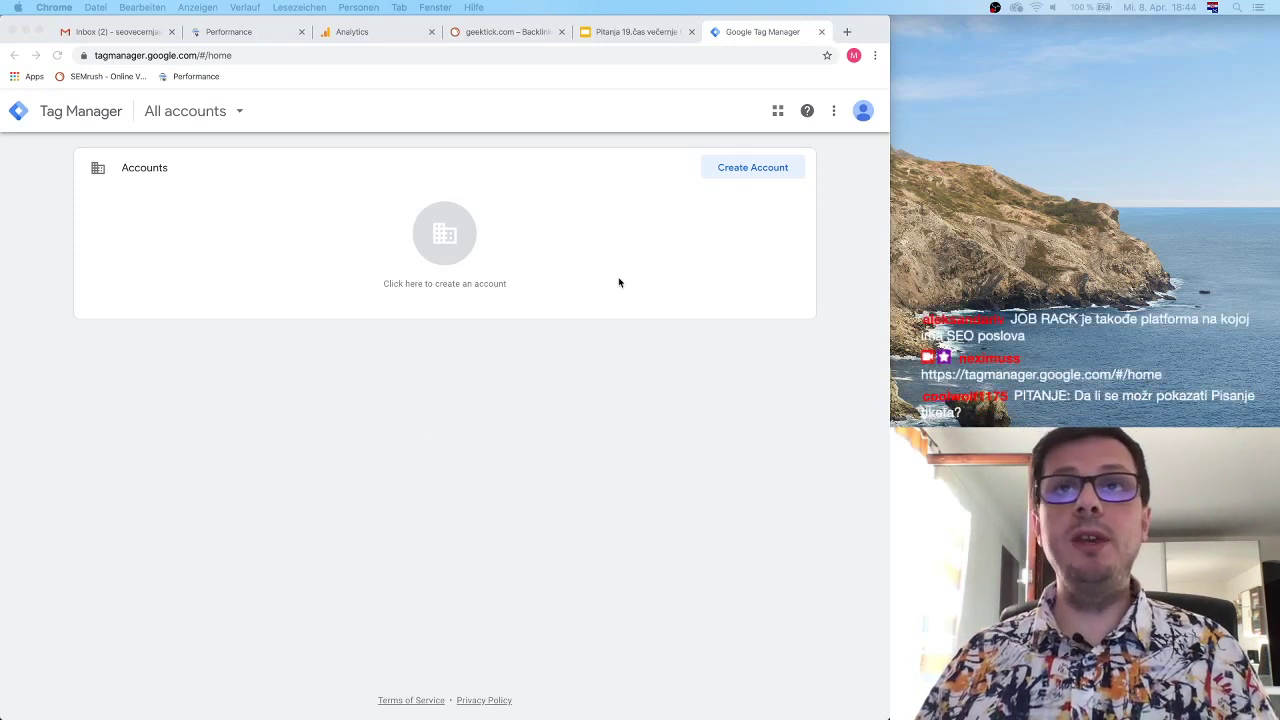
key(super+Tab)
click(349, 246)
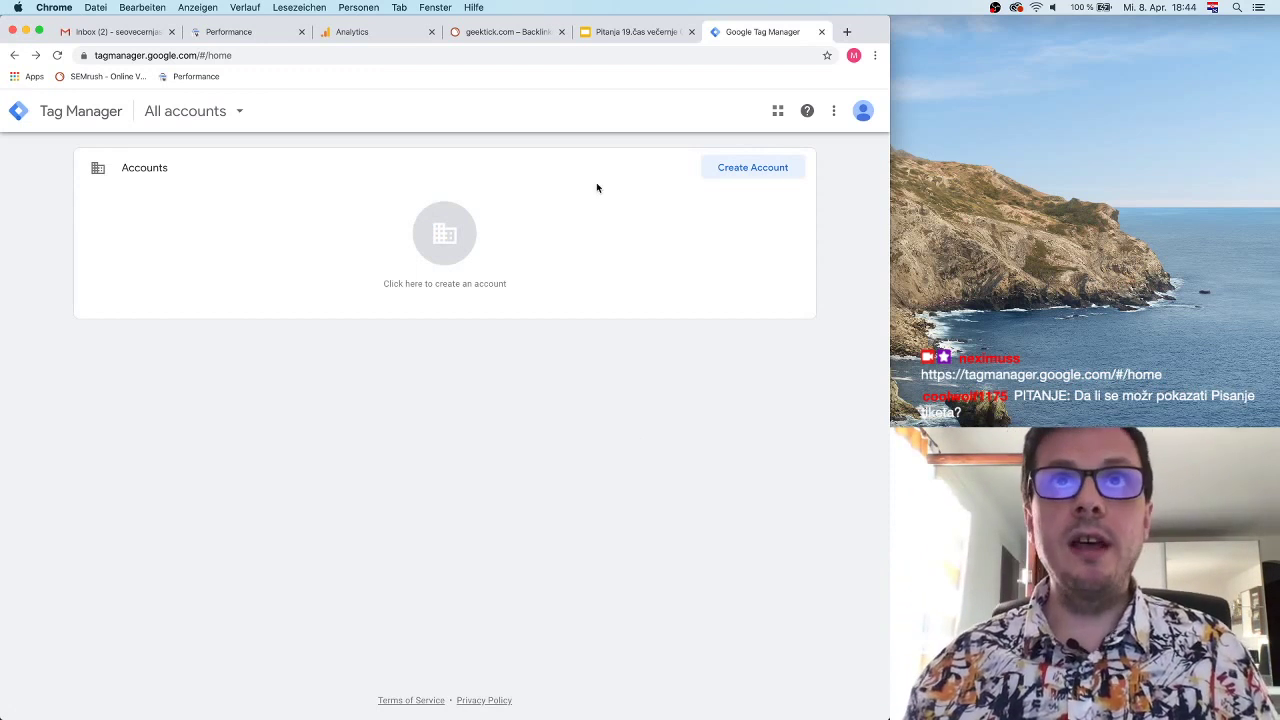
Step: Open imtec.ba in a new tab and display the page's source code
click(847, 31)
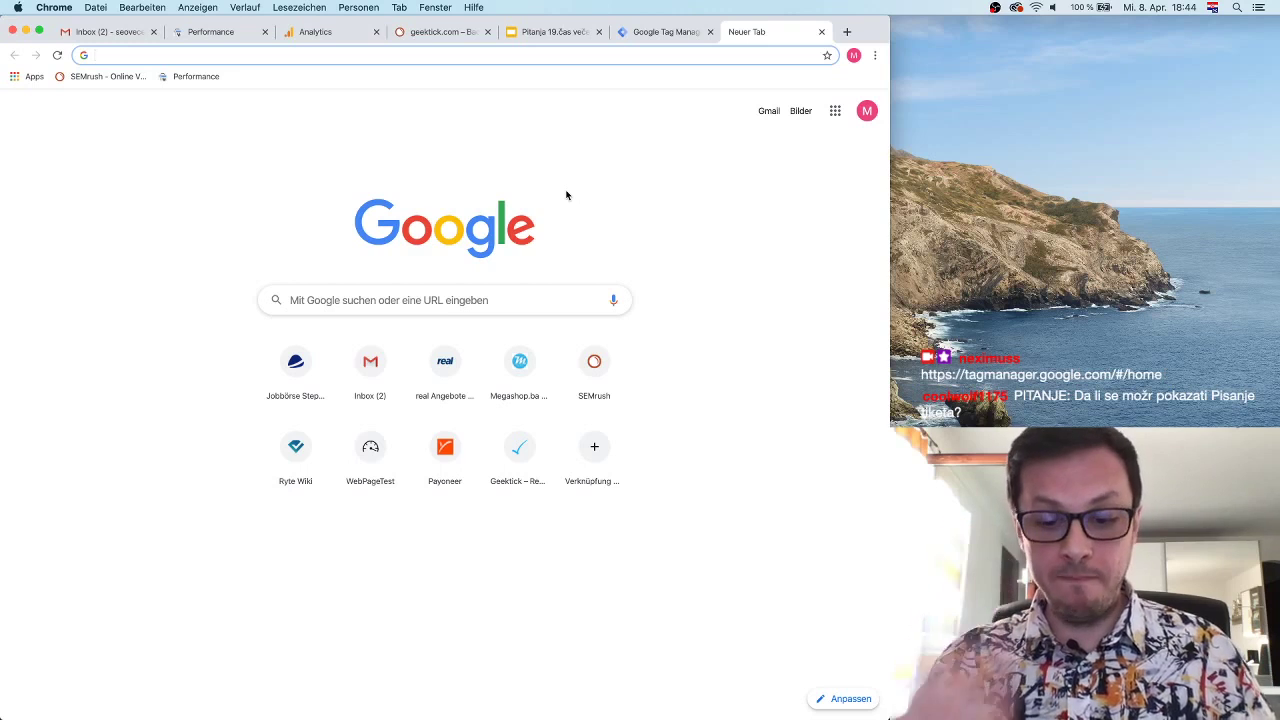
text(imtec.ba)
key(Return)
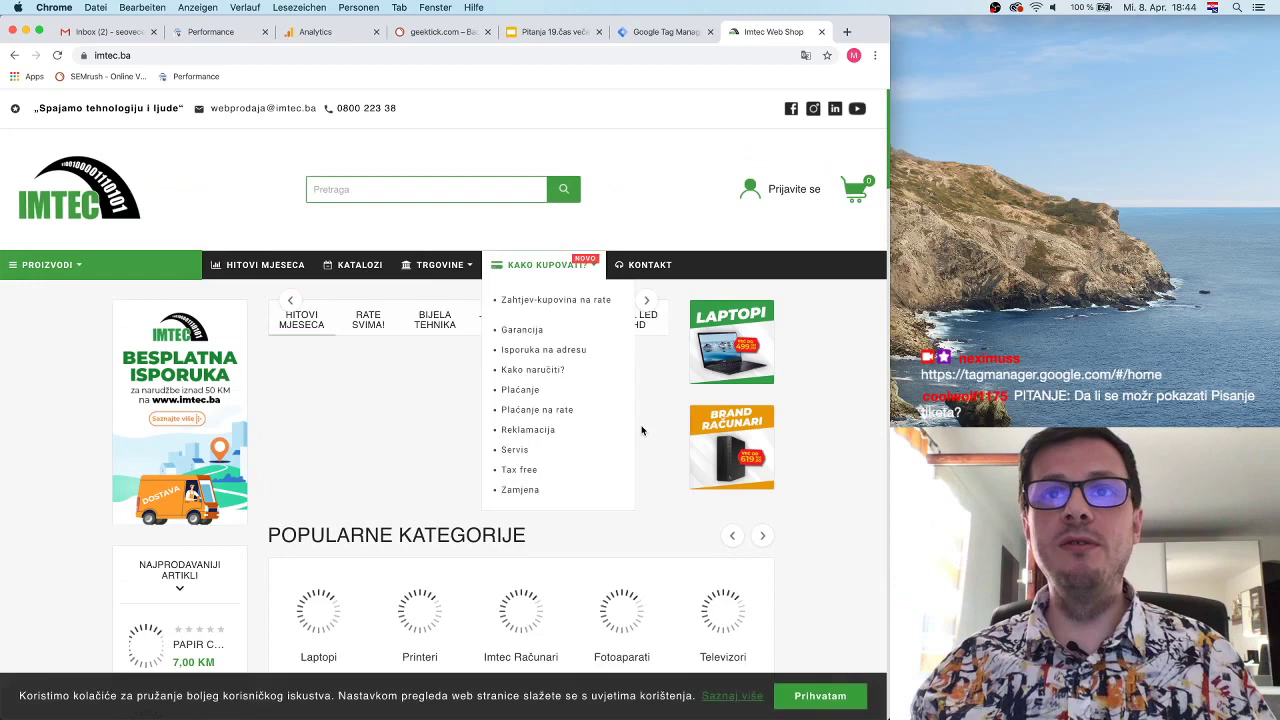
right_click(837, 323)
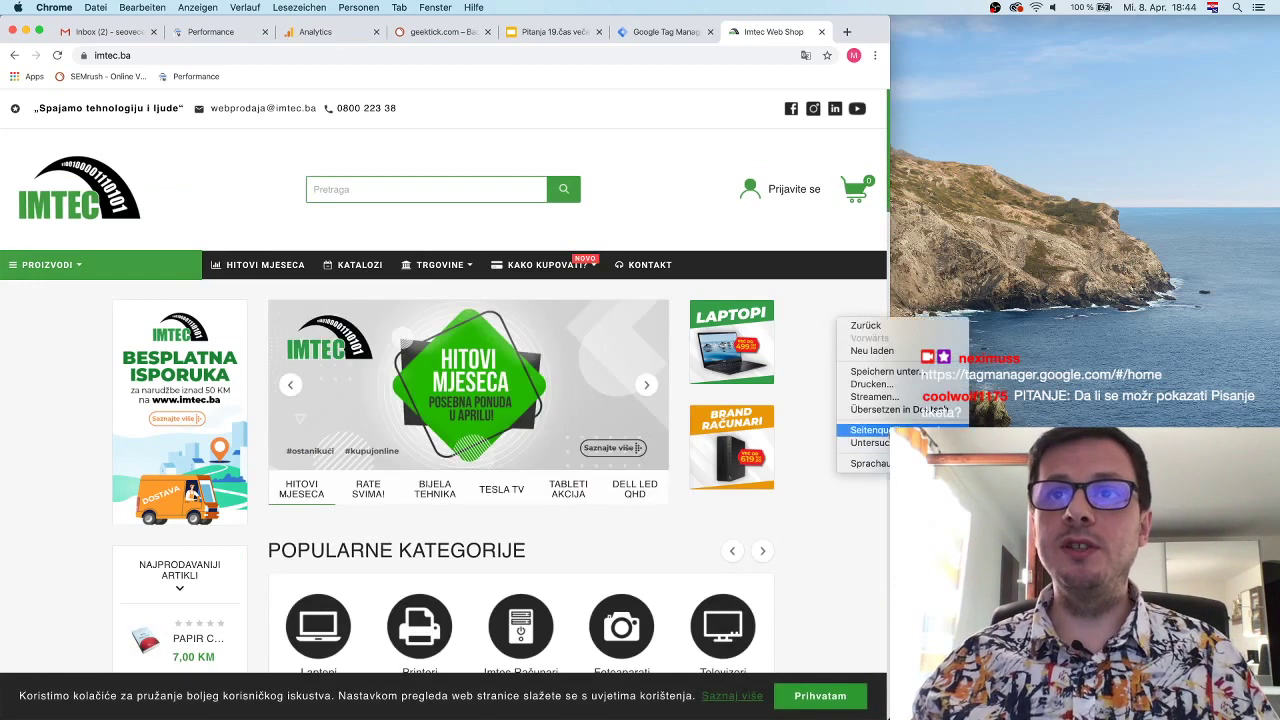
click(885, 432)
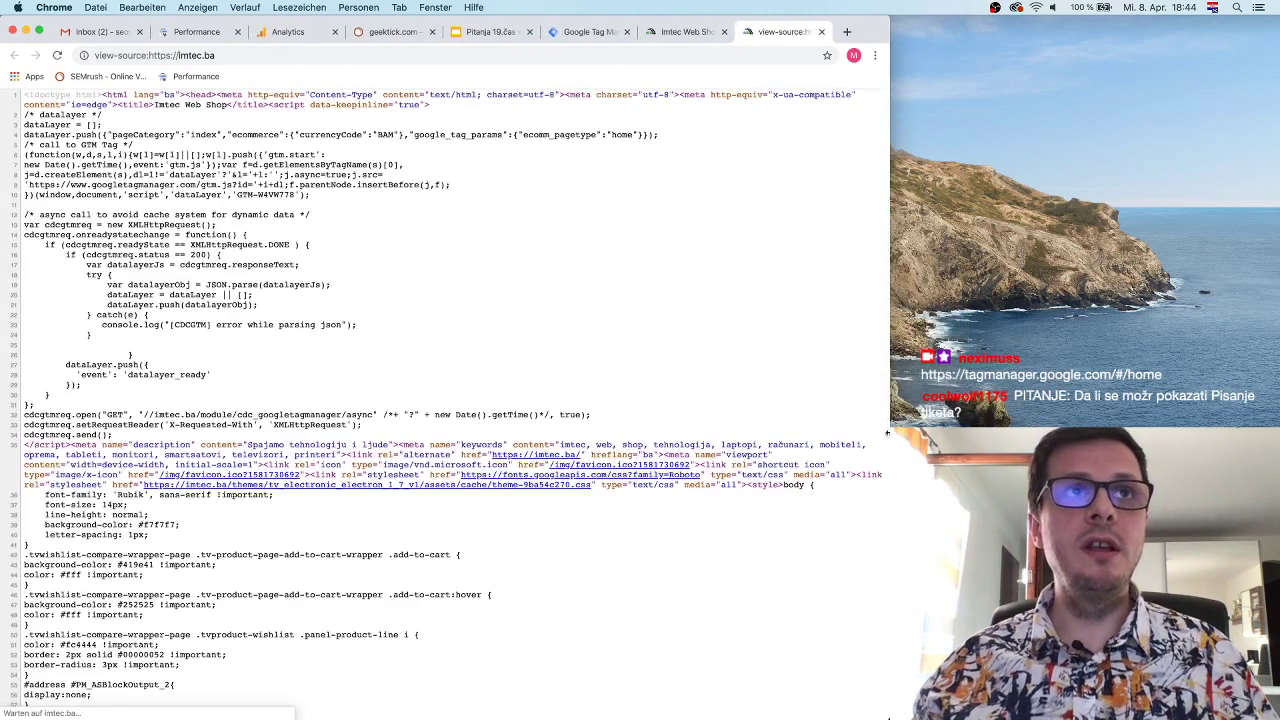
Step: Examine the imtec.ba source code for the Google Tag Manager snippets, from the head section to the start of the body
scroll(91, 138, down, 1)
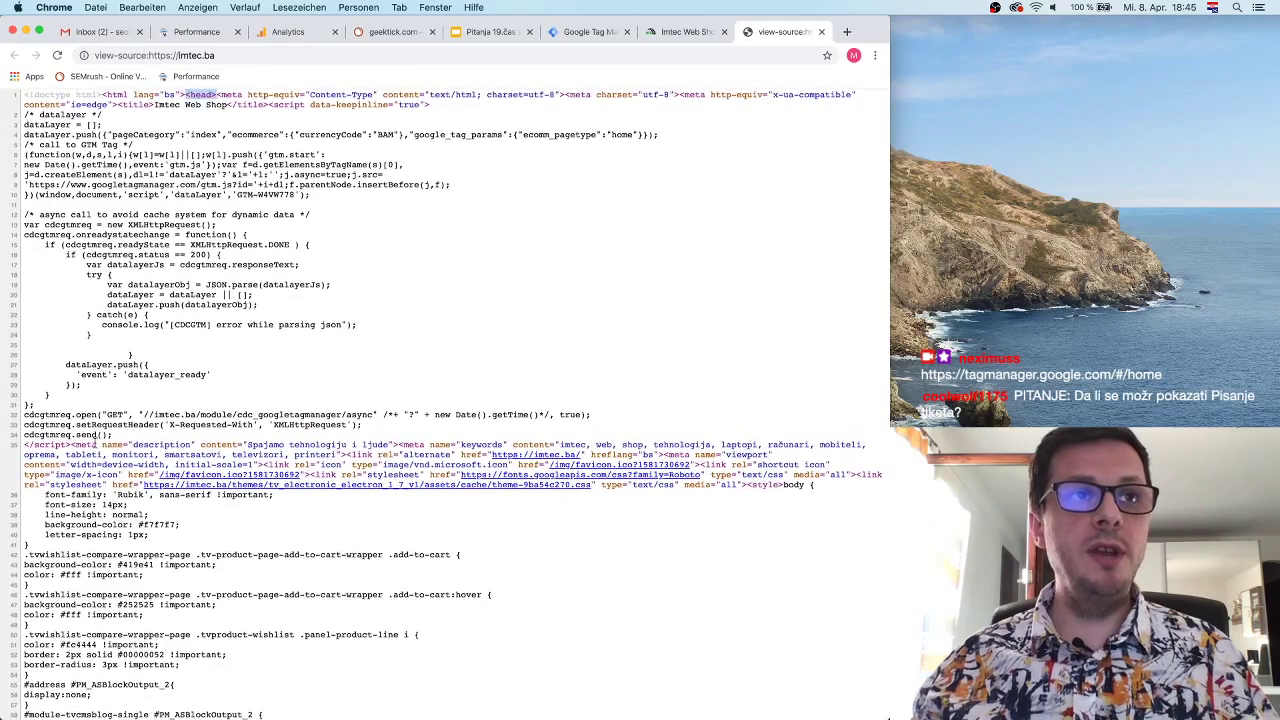
scroll(97, 437, down, 20)
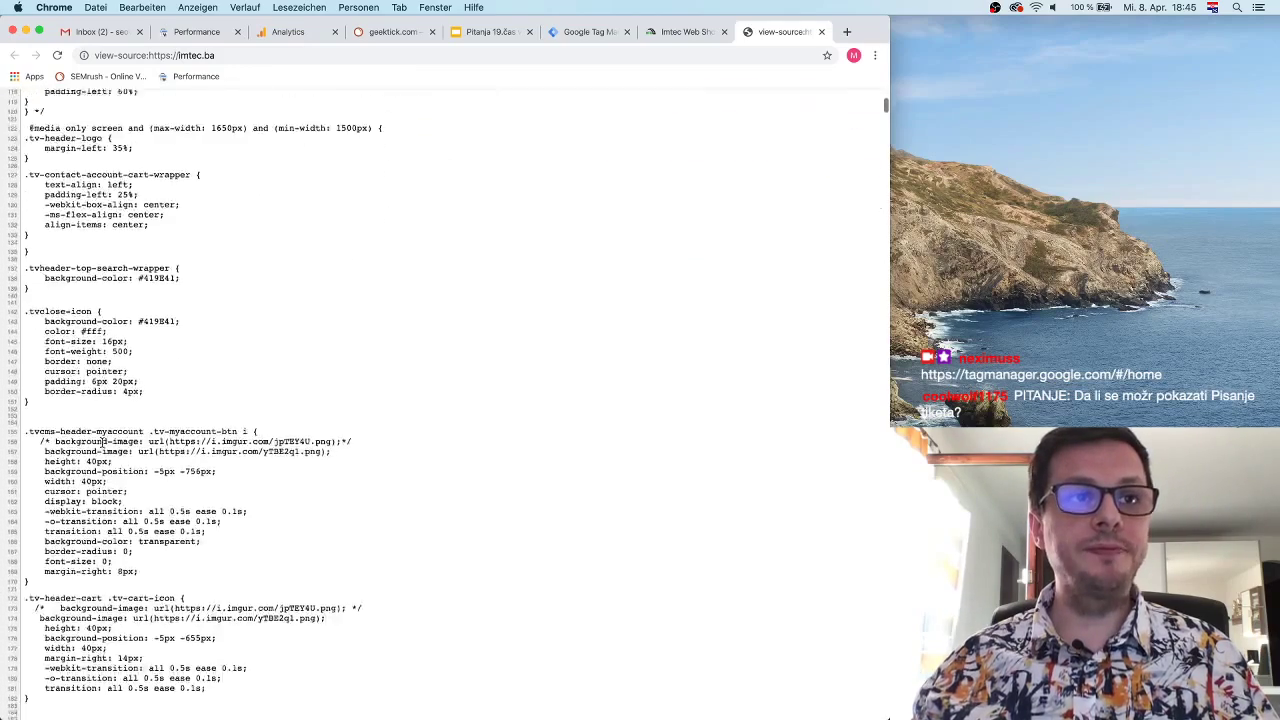
scroll(101, 441, down, 20)
scroll(126, 440, down, 20)
scroll(200, 448, down, 20)
scroll(200, 448, down, 20)
scroll(200, 443, down, 20)
scroll(200, 443, down, 20)
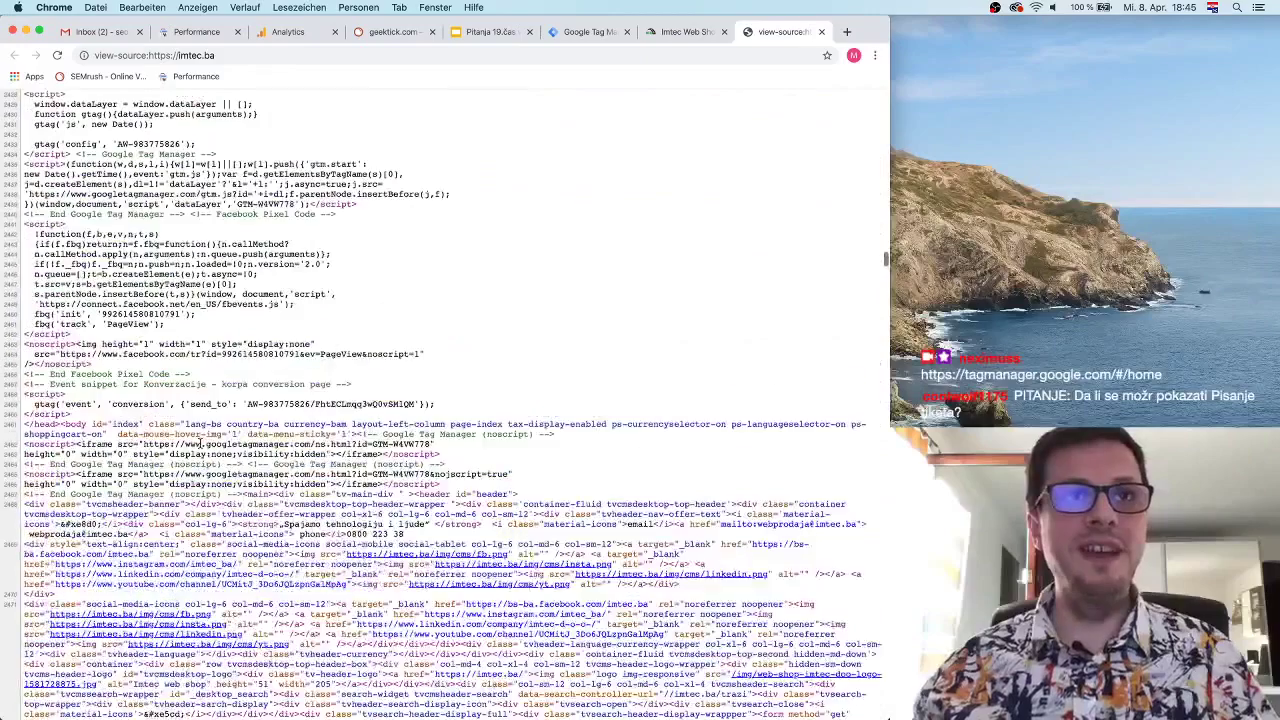
Step: Examine the Google Tag Manager, Google Ads, Google Analytics and Facebook Pixel snippets in the head of the imtec.ba source code
scroll(200, 443, up, 1)
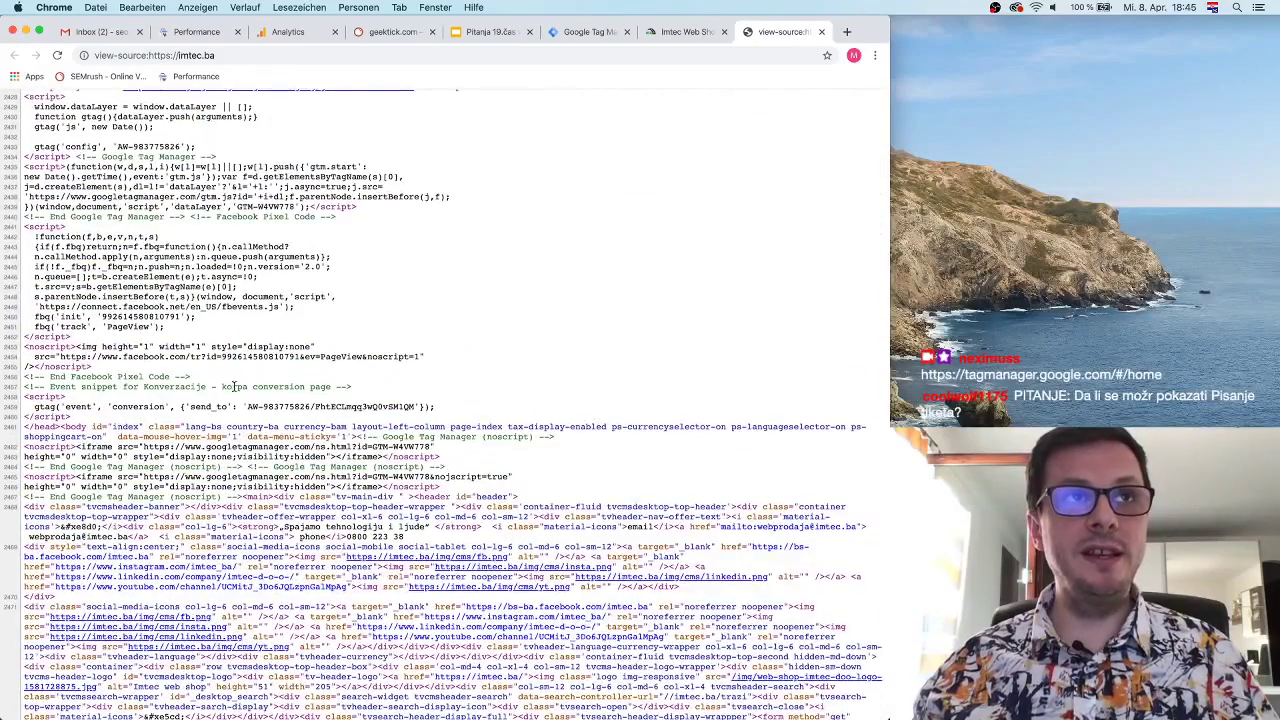
scroll(234, 386, up, 2)
drag(75, 170, 318, 230)
scroll(292, 216, up, 15)
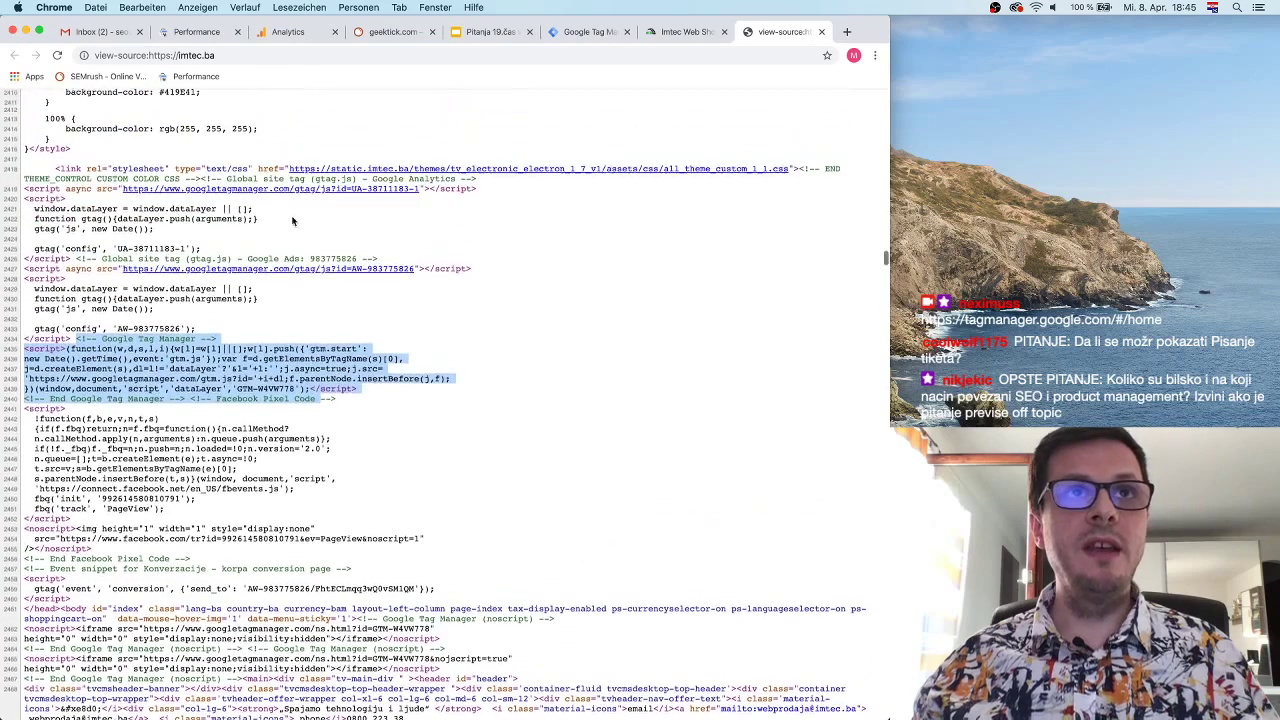
click(266, 310)
drag(250, 258, 352, 315)
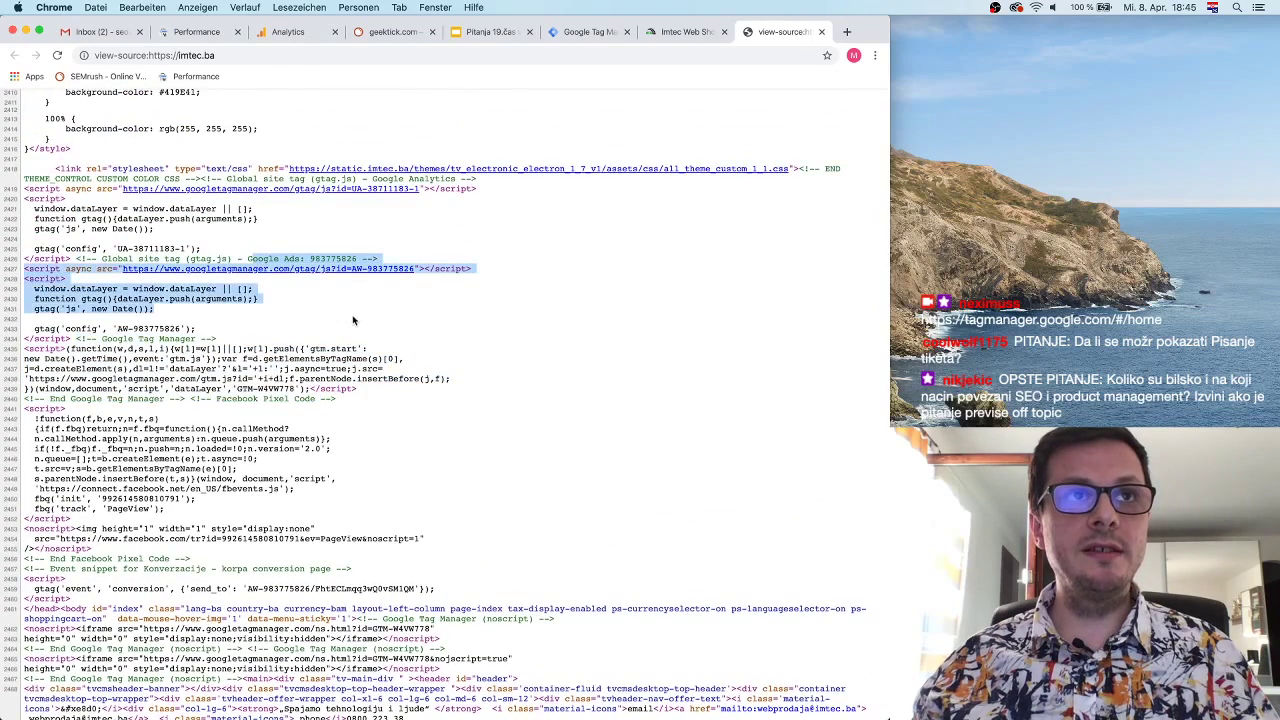
click(202, 246)
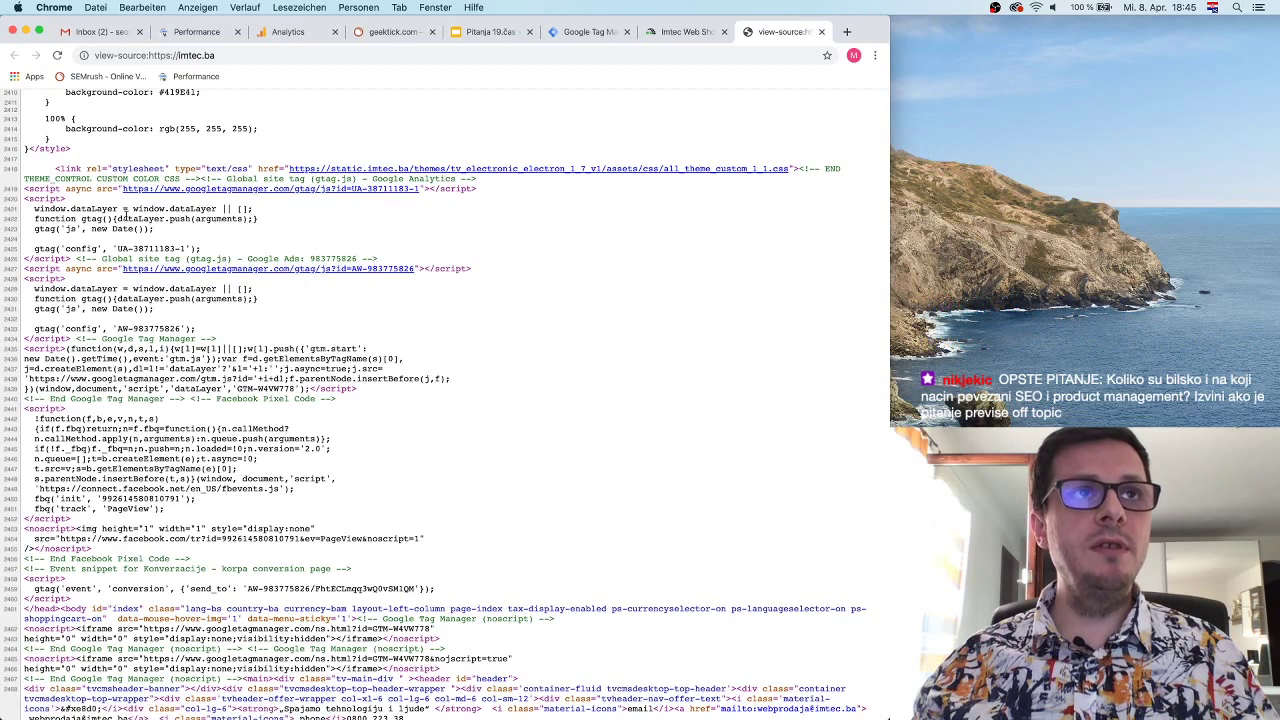
scroll(210, 230, down, 3)
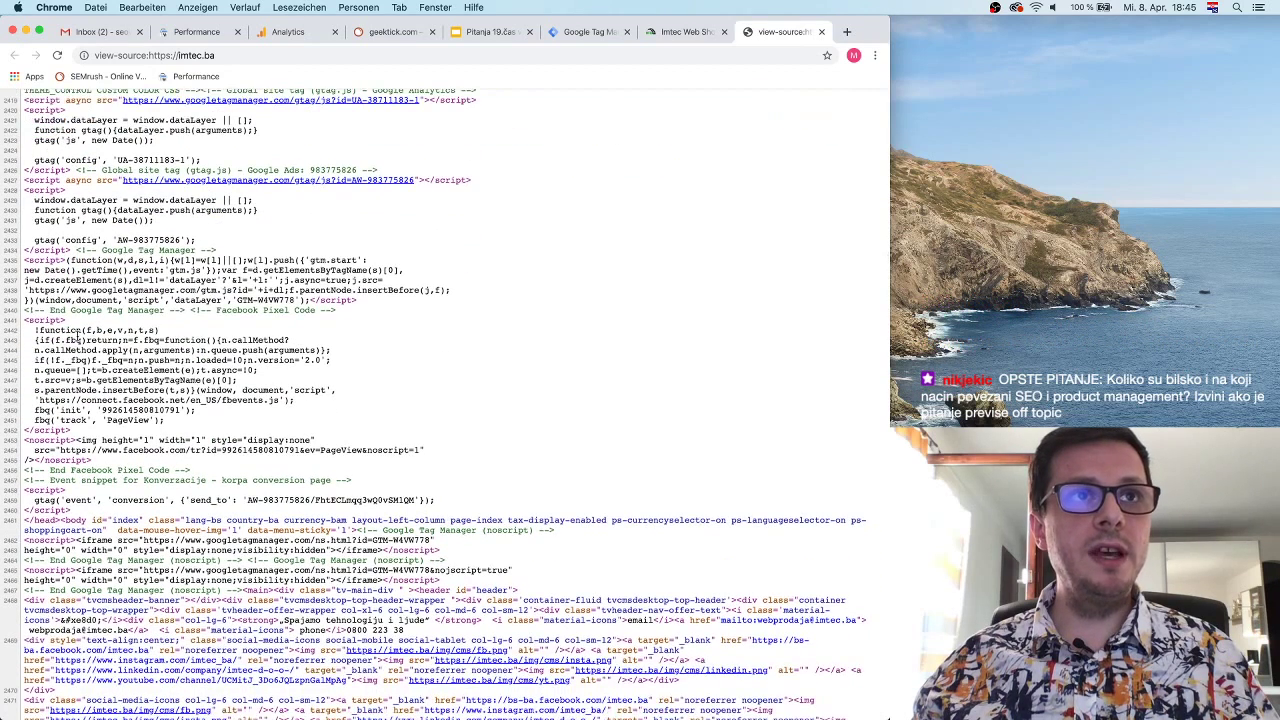
drag(25, 320, 230, 424)
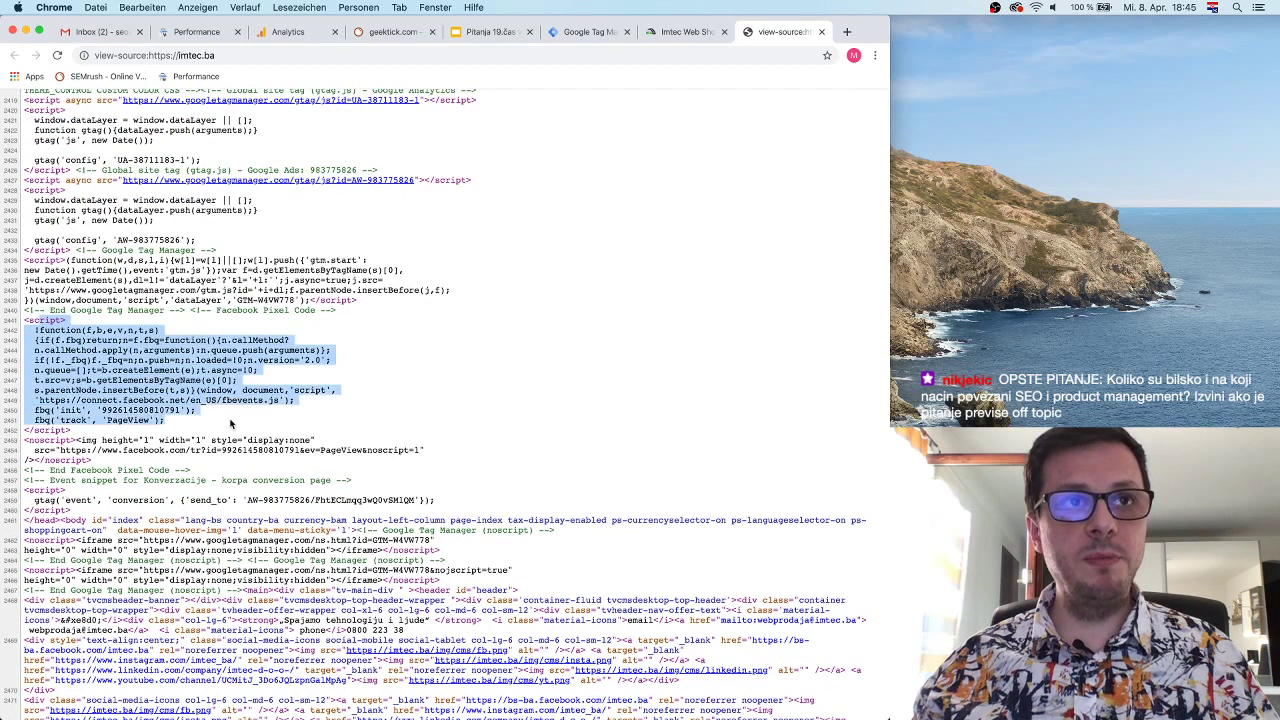
click(505, 388)
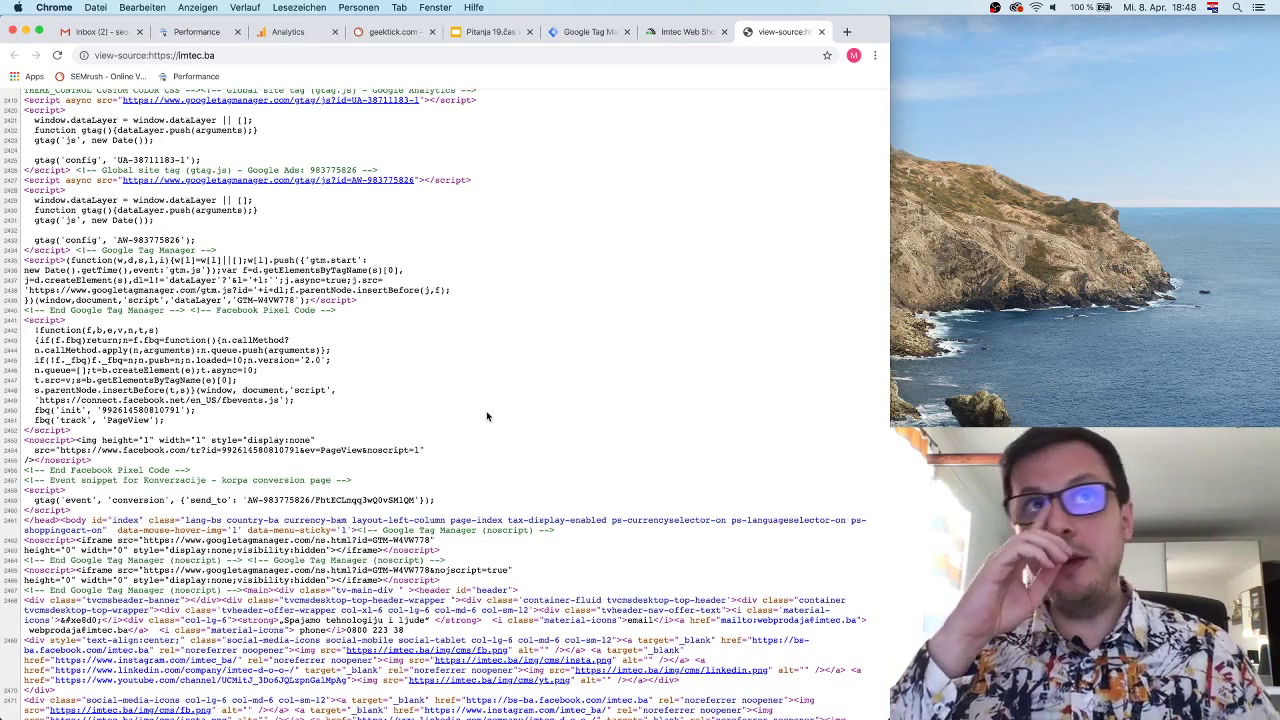
Step: Start a new account in Google Tag Manager and name it "Guma glavu čuva"
click(562, 32)
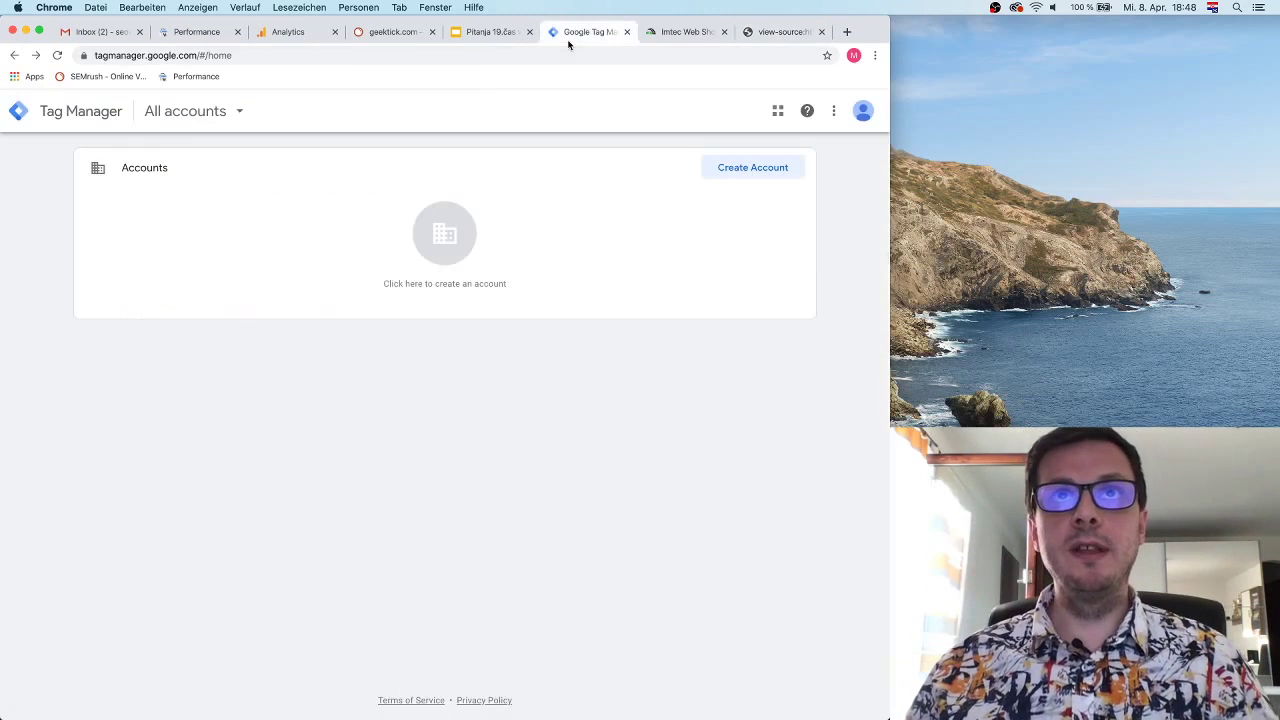
click(718, 170)
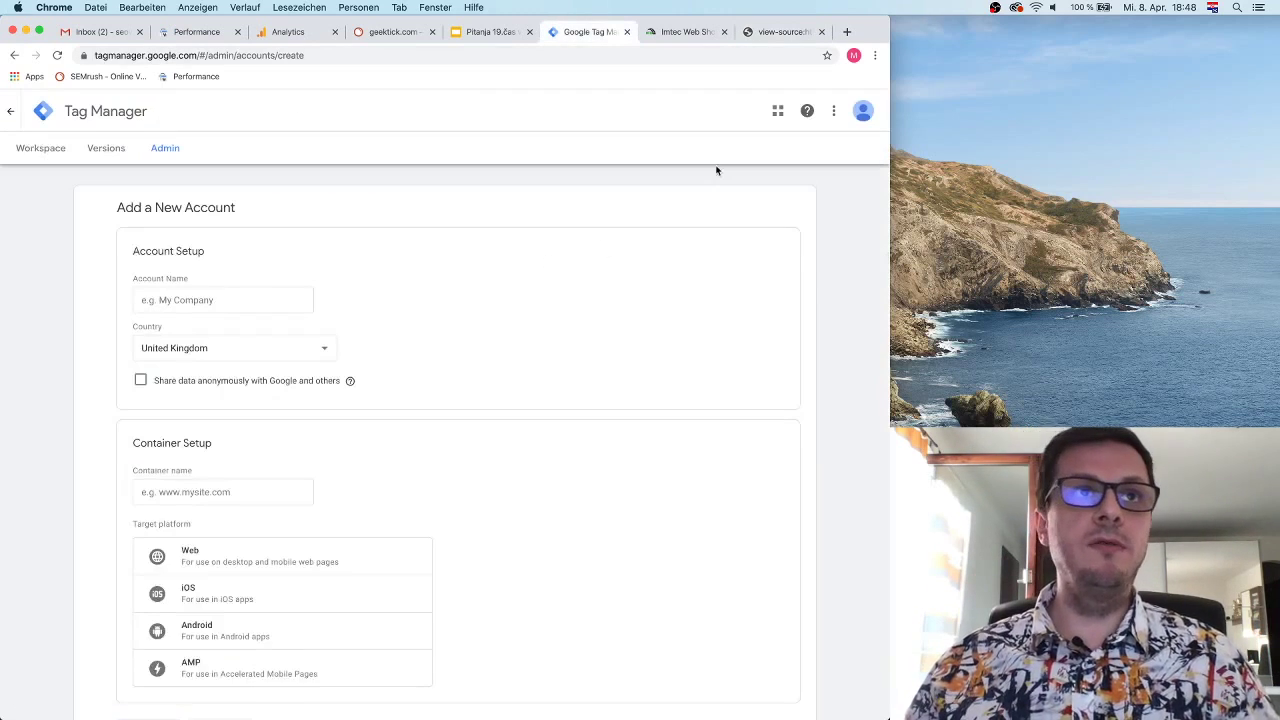
click(285, 308)
text(Gume)
text( Glavu)
key(BackSpace)
key(BackSpace)
text(glavu čuva)
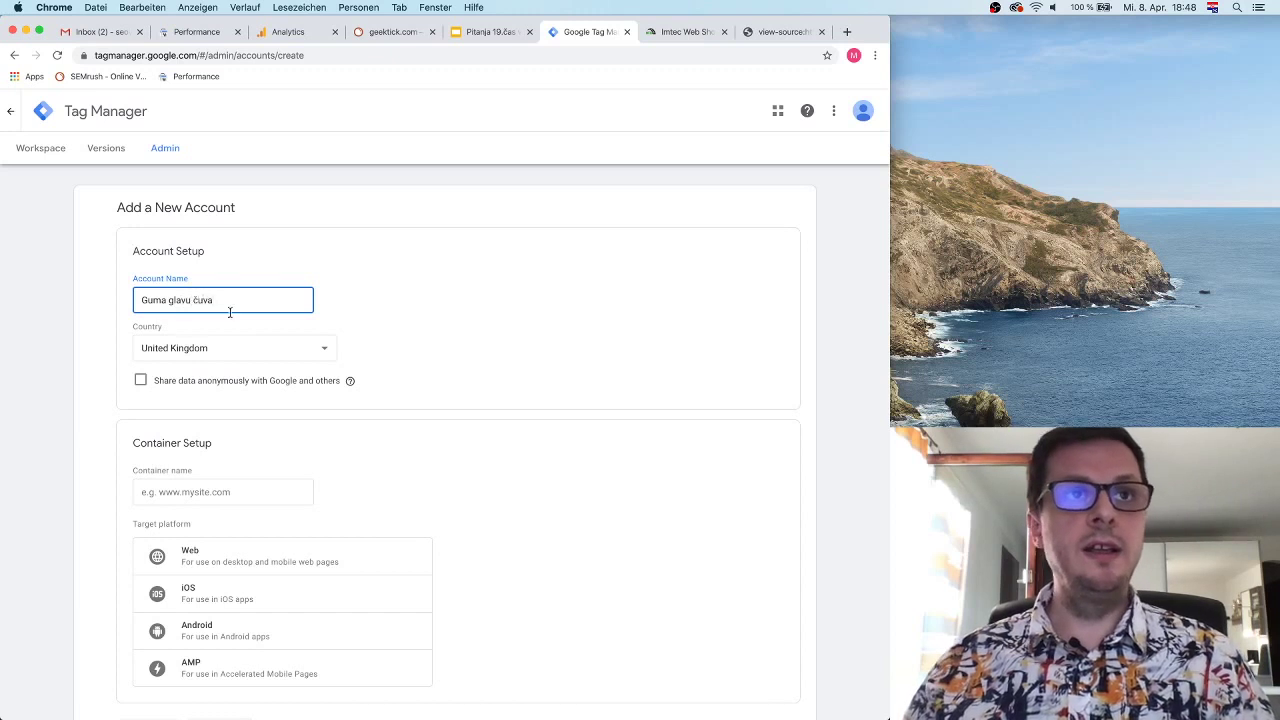
Step: Set the new account's country to Bosnia & Herzegovina
click(248, 350)
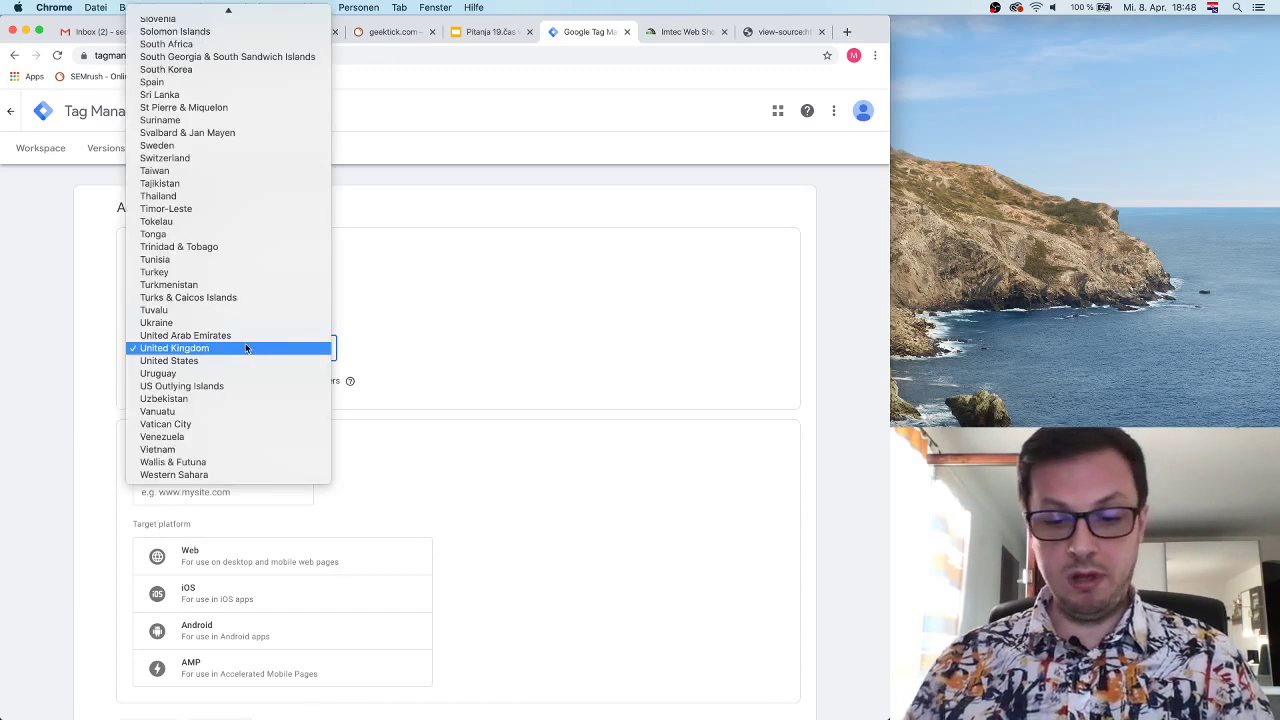
text(bo)
click(229, 136)
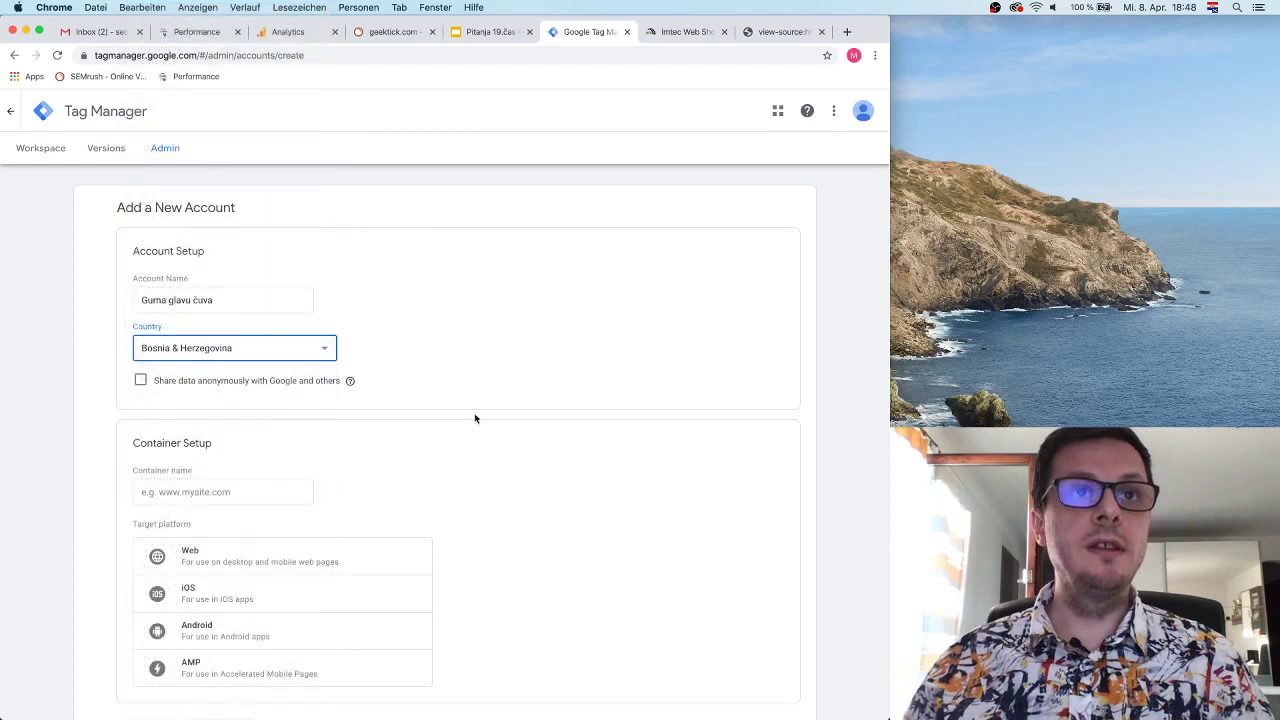
click(454, 353)
scroll(392, 398, down, 2)
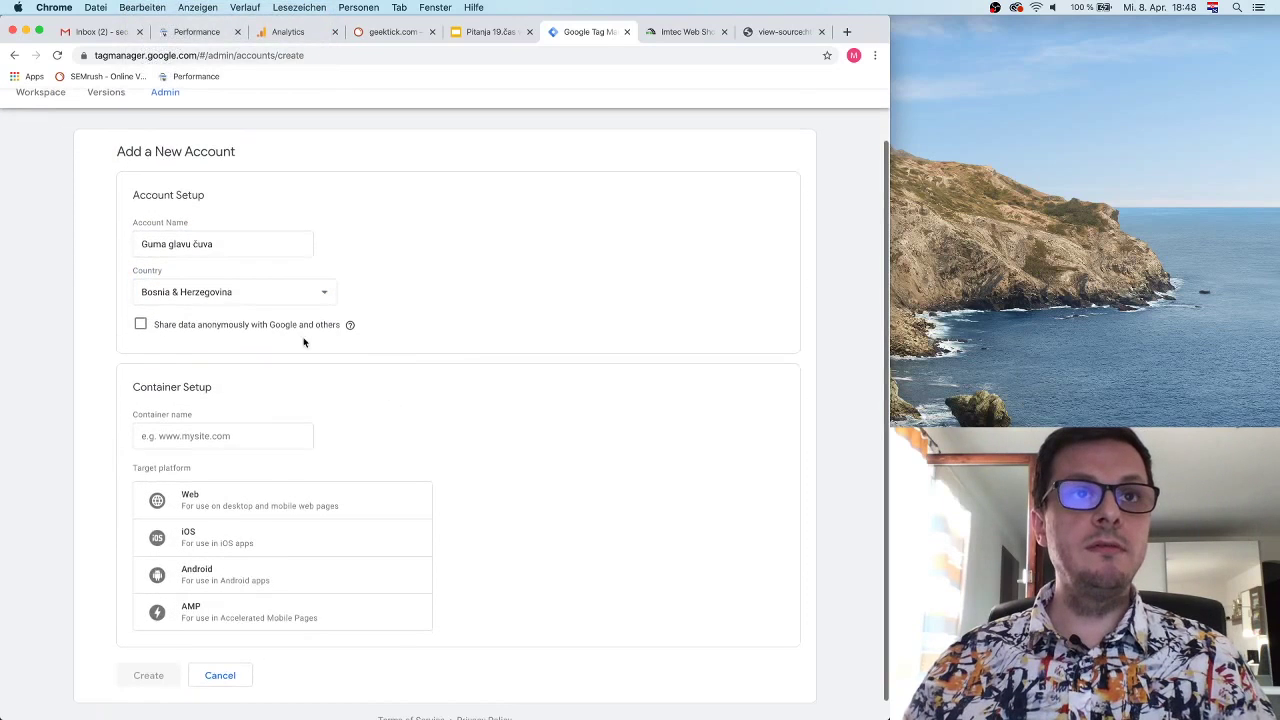
mouse_move(349, 325)
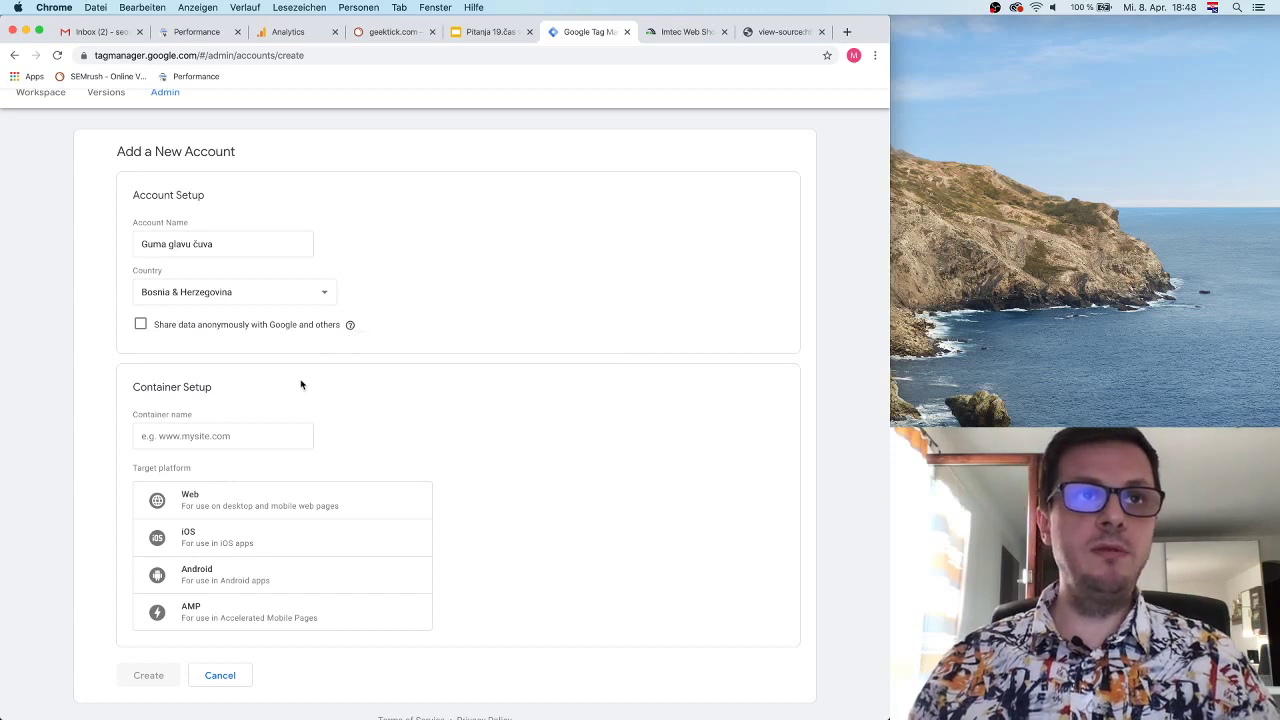
click(252, 433)
text(www.)
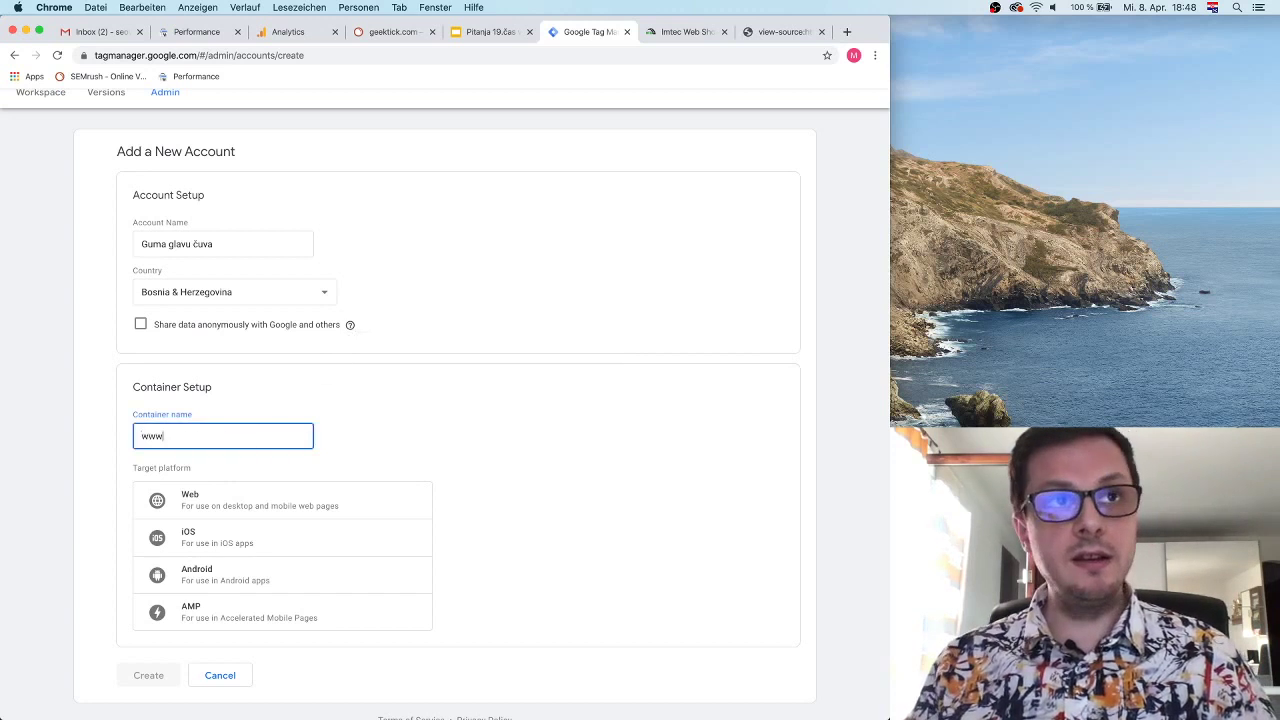
text(gume)
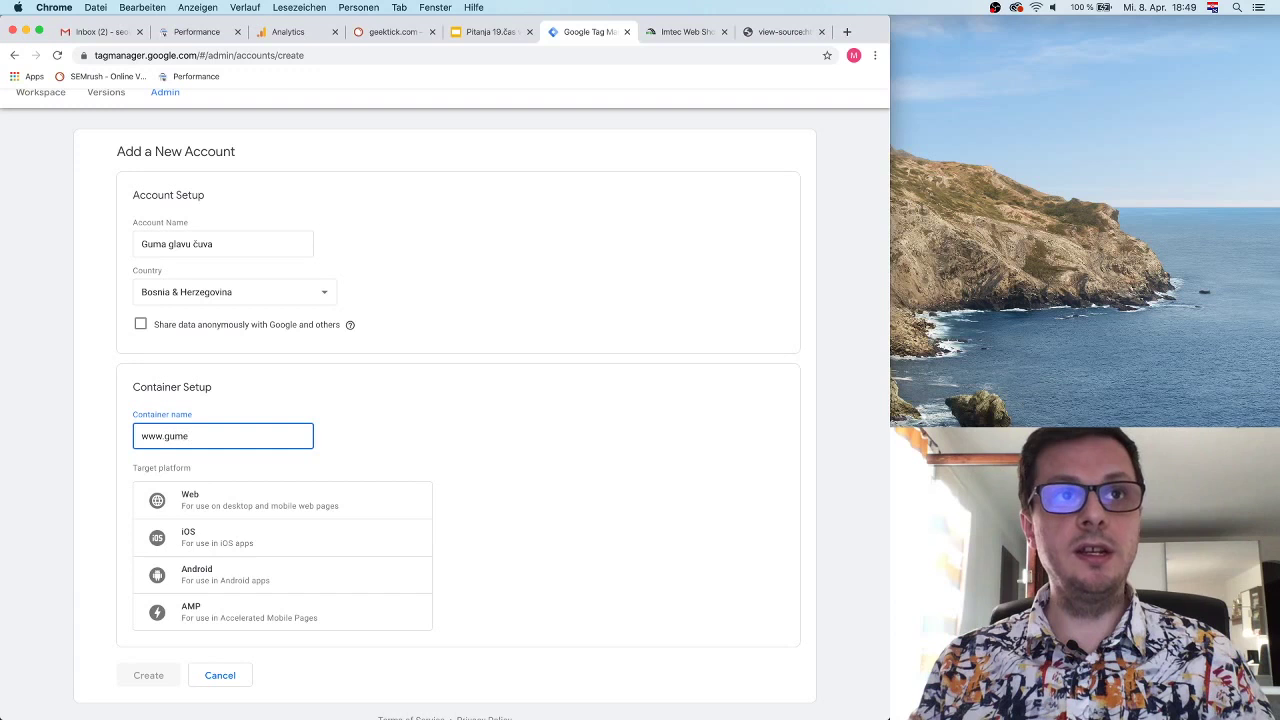
key(BackSpace)
text(aglavucuva.com)
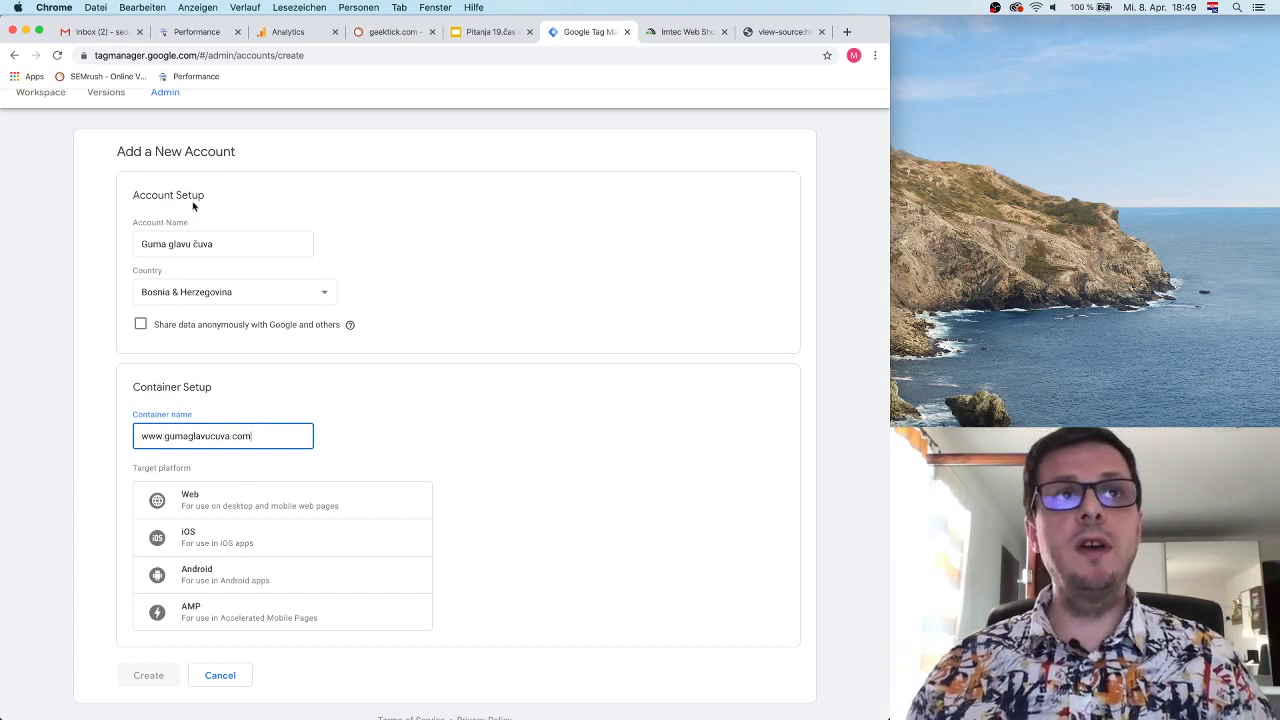
drag(260, 436, 115, 437)
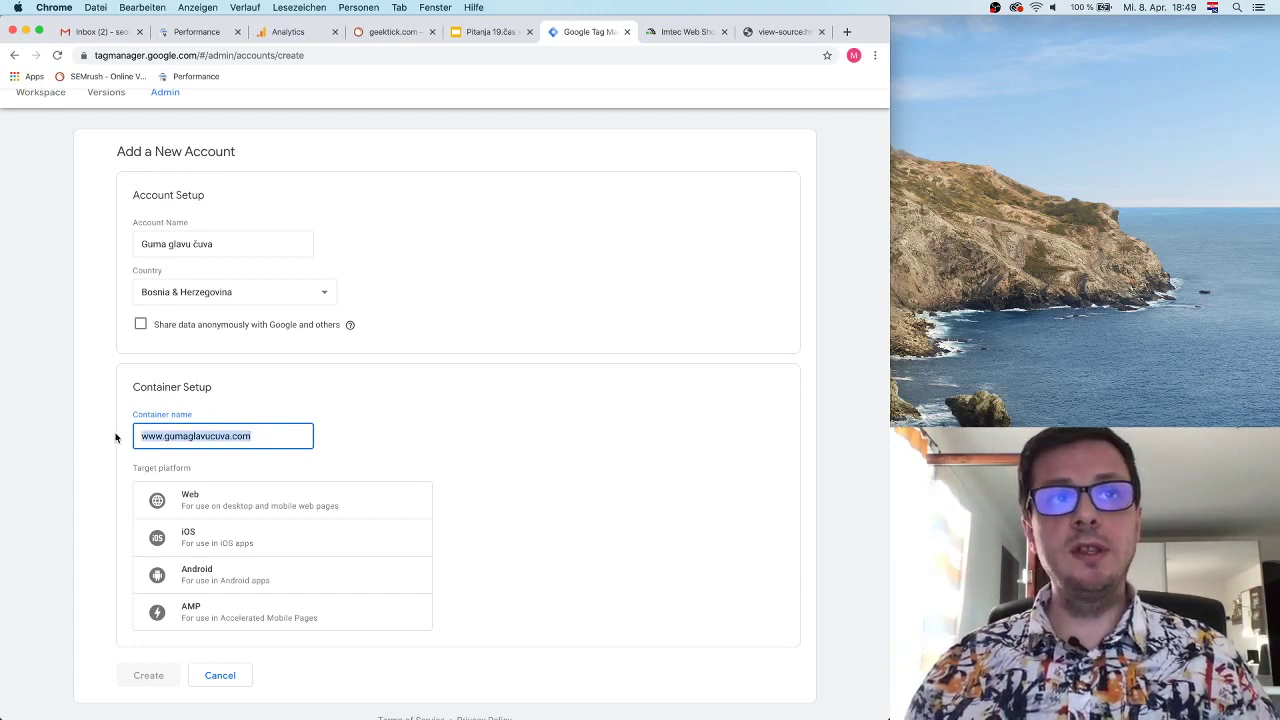
click(421, 455)
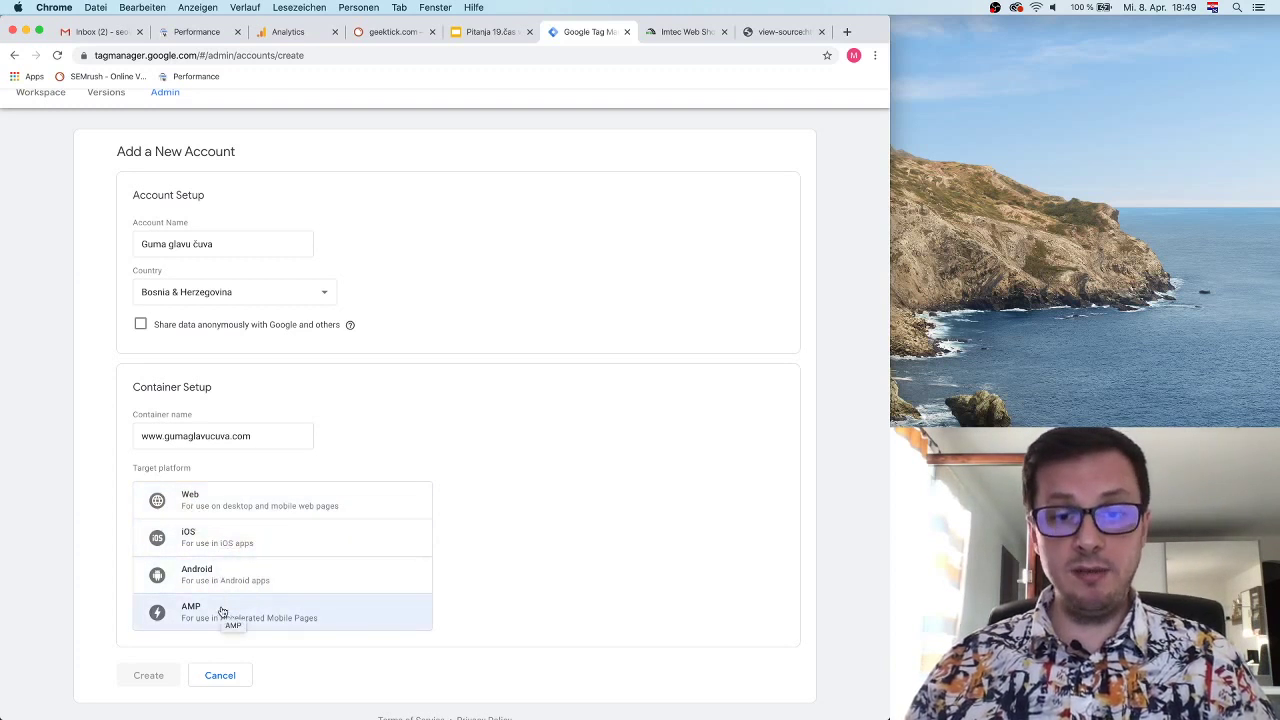
Step: Set the container's target platform to Web, create the account and accept the Tag Manager terms of service
click(271, 502)
click(157, 675)
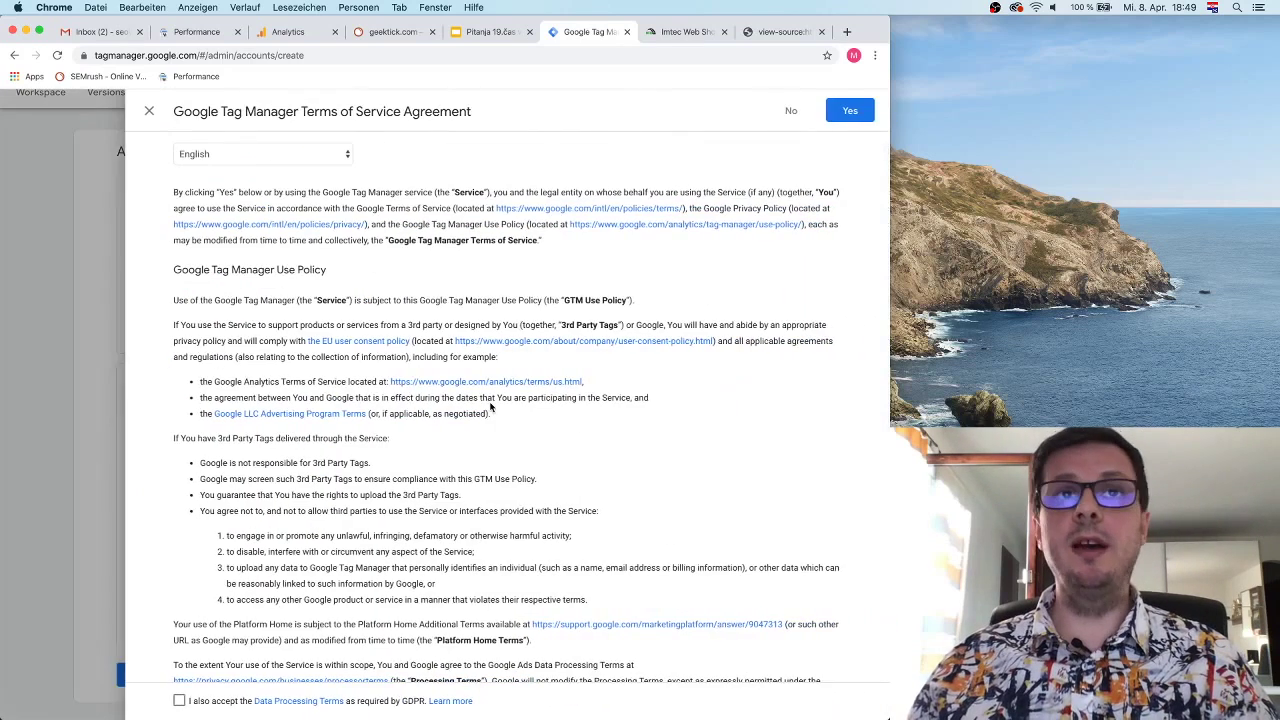
click(853, 112)
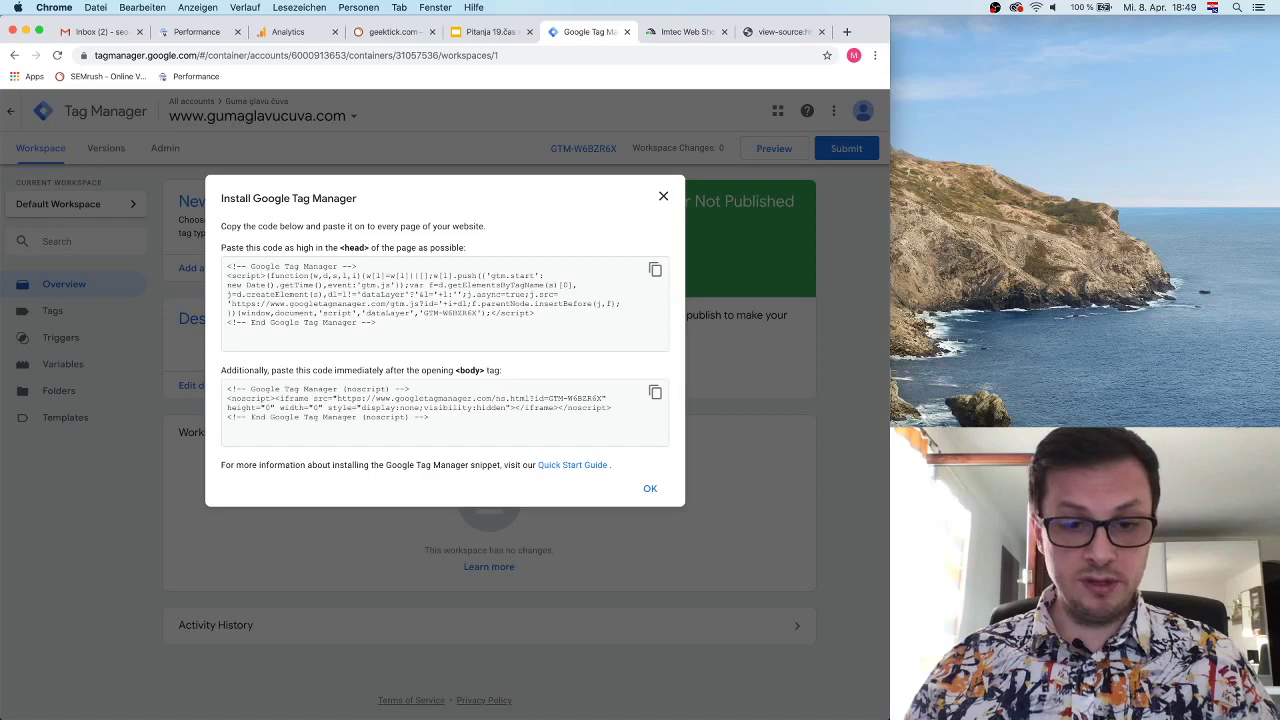
Step: Switch to Brackets, open the Website project's index.html, and resize and lower the editor window to the bottom part of the desktop
key(super+Tab)
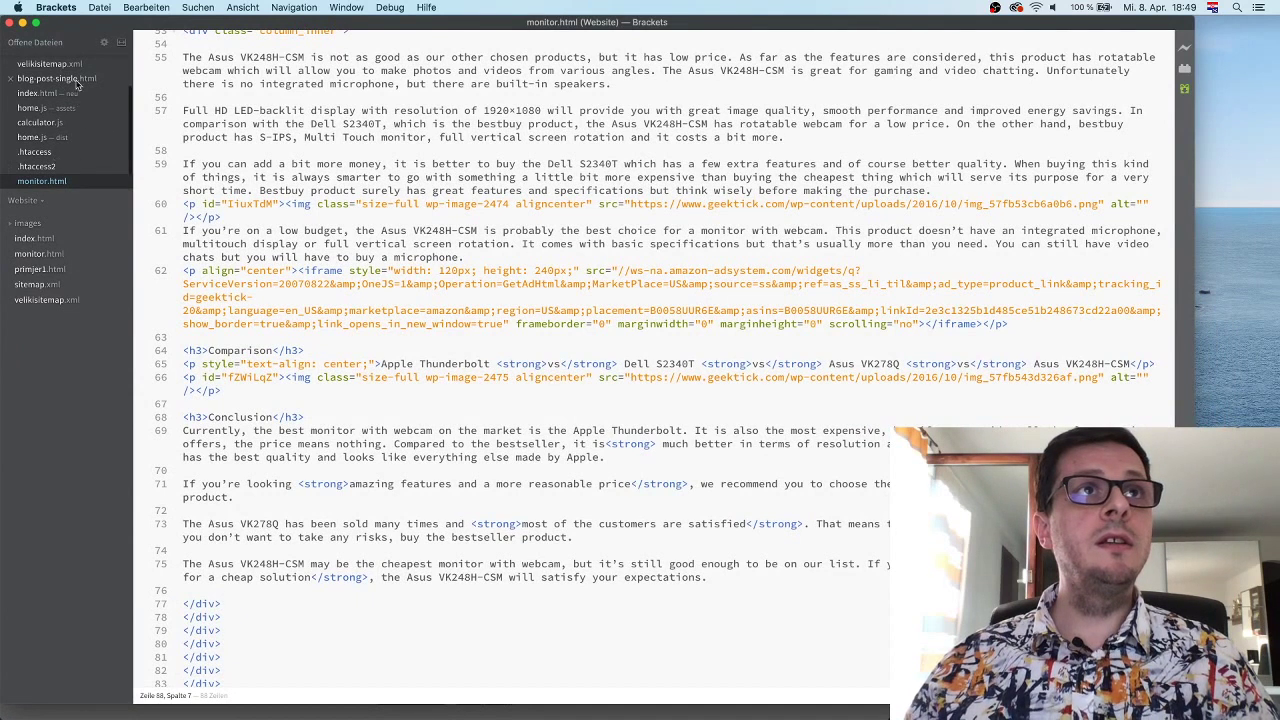
click(34, 238)
drag(1207, 377, 891, 376)
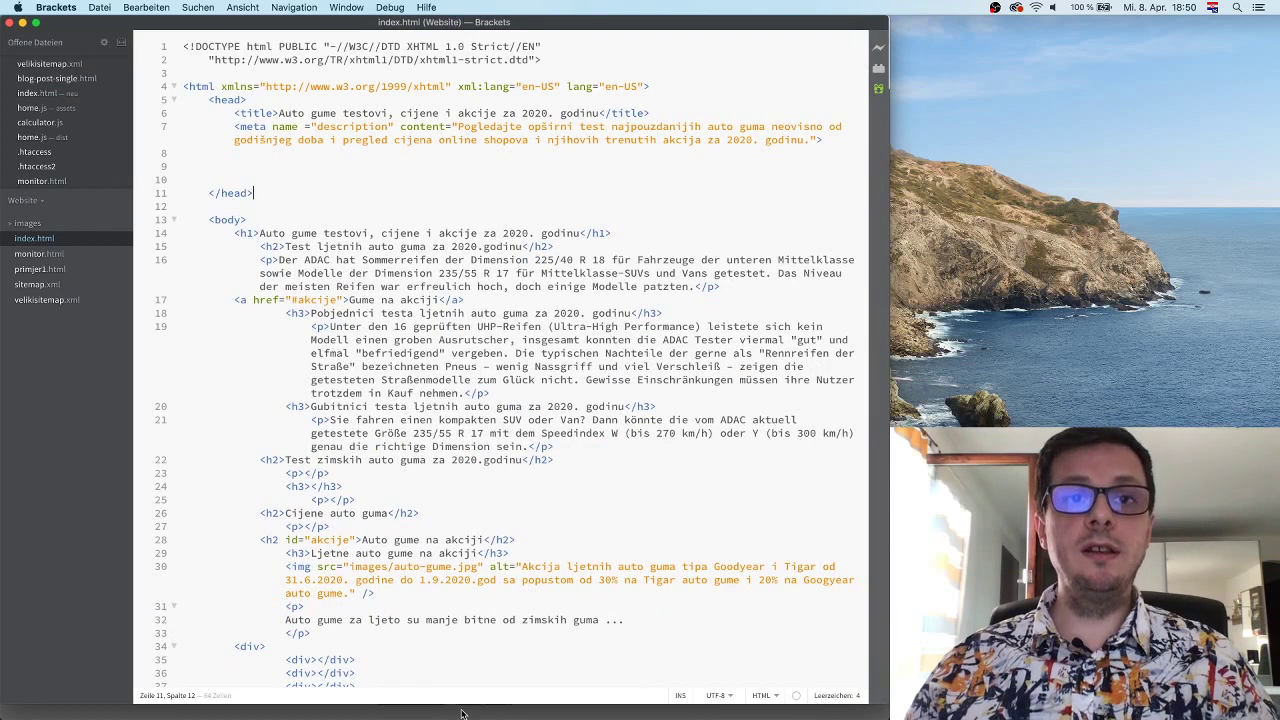
drag(462, 707, 460, 719)
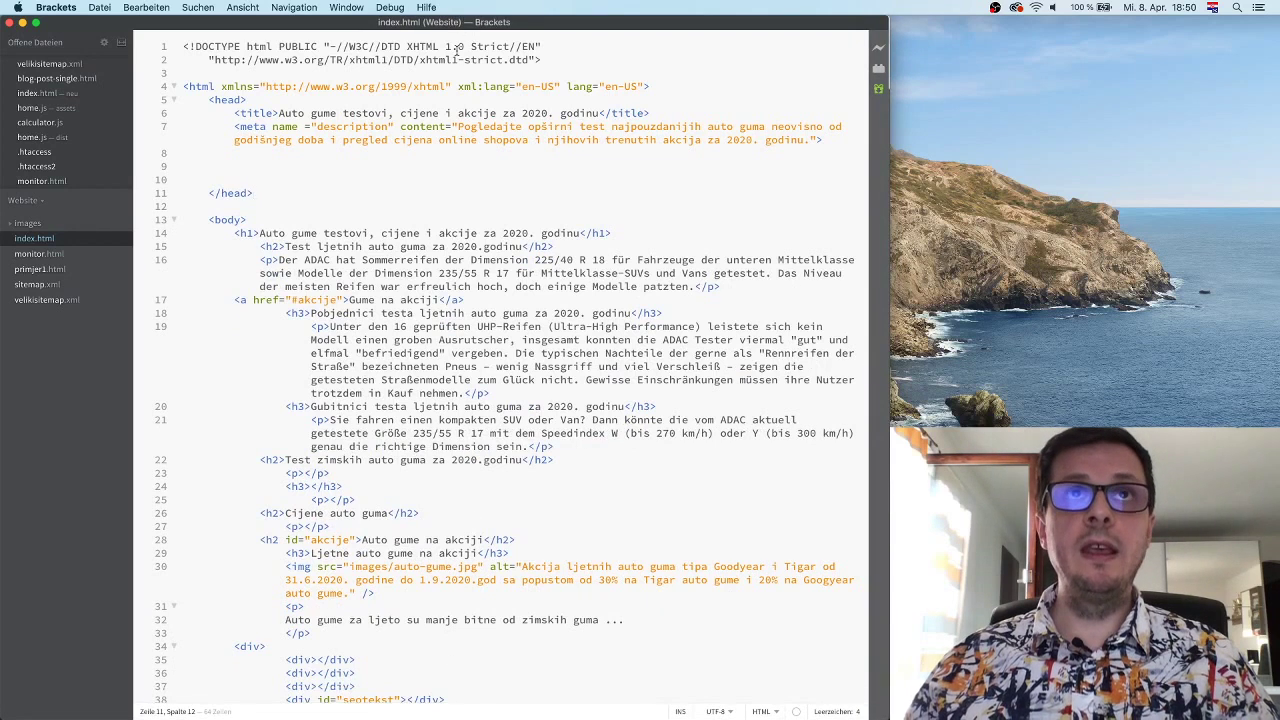
drag(453, 18, 453, 523)
Step: Return to Chrome, clear the OBS window out of the way, and shorten the Chrome window so the Brackets editor shows beneath it
click(597, 624)
key(super+Tab)
drag(467, 681, 467, 607)
click(468, 568)
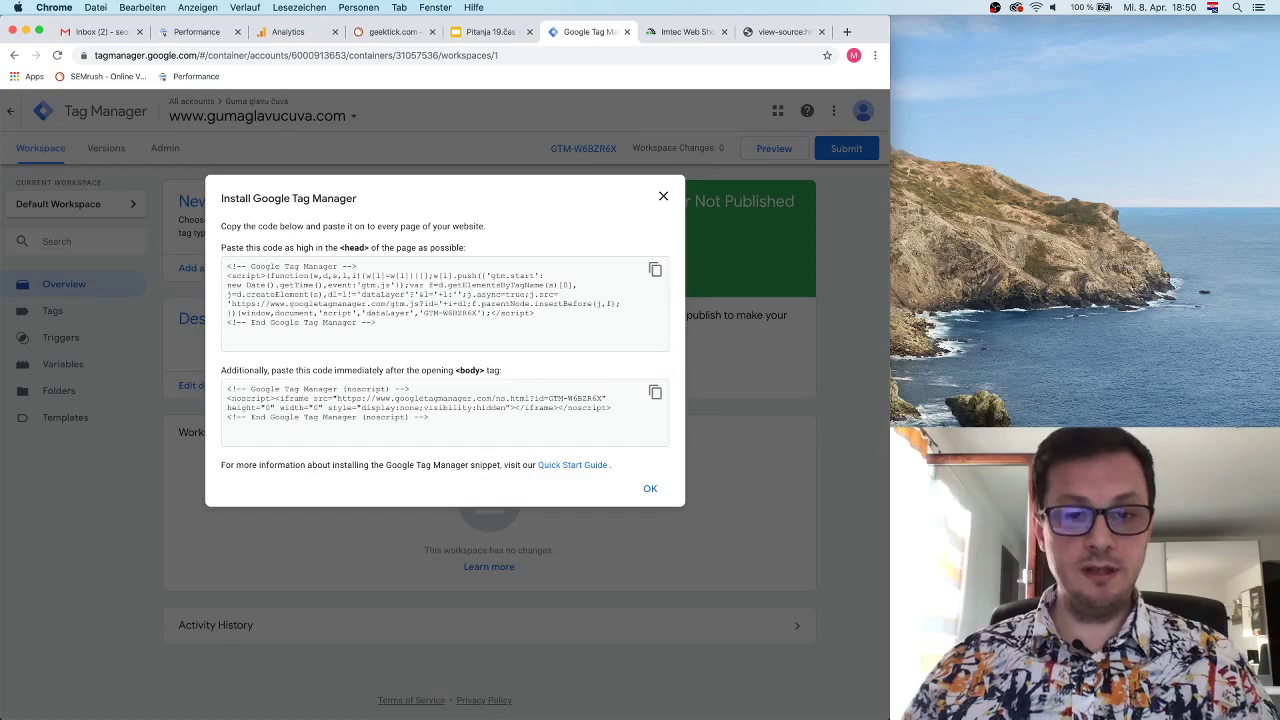
key(ctrl+Up)
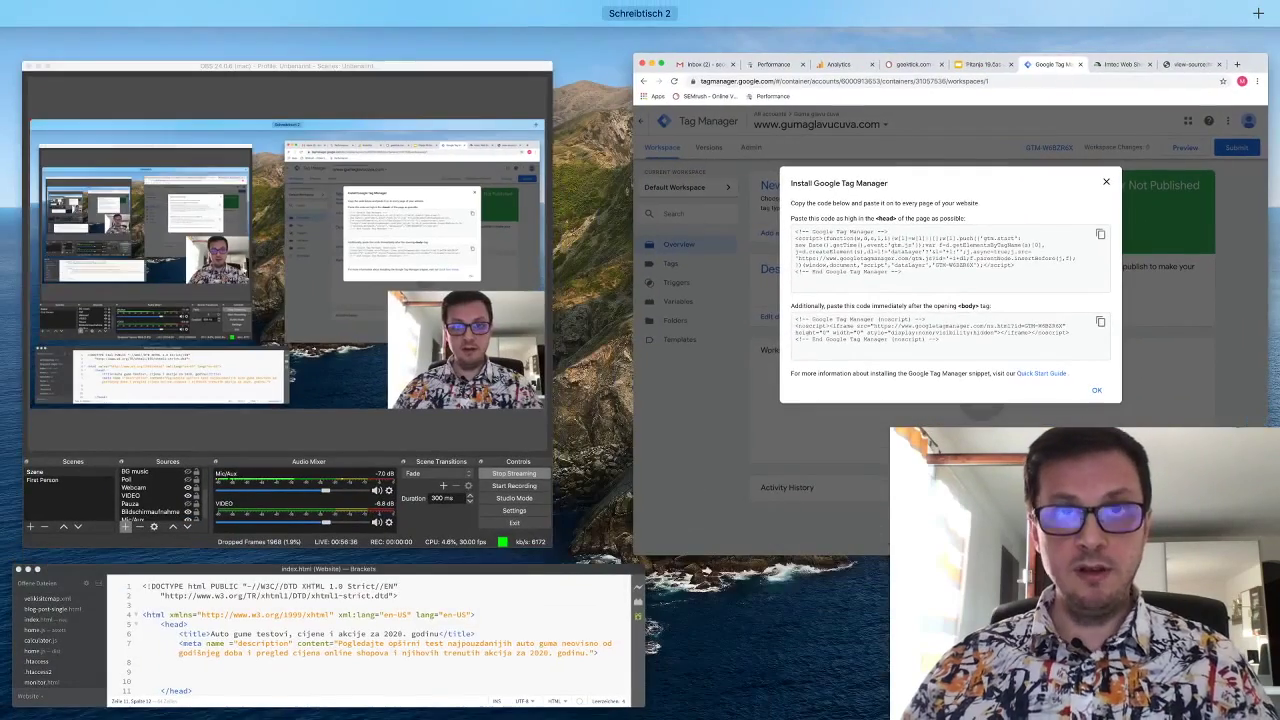
click(731, 221)
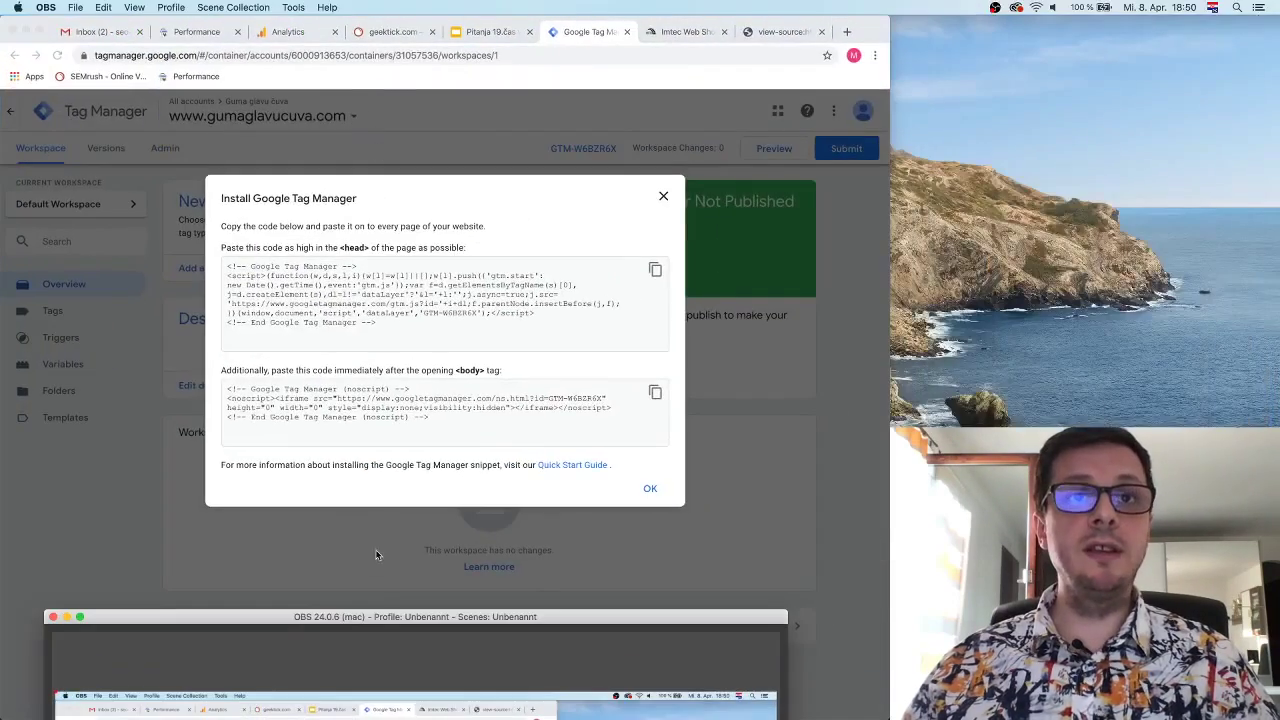
double_click(374, 617)
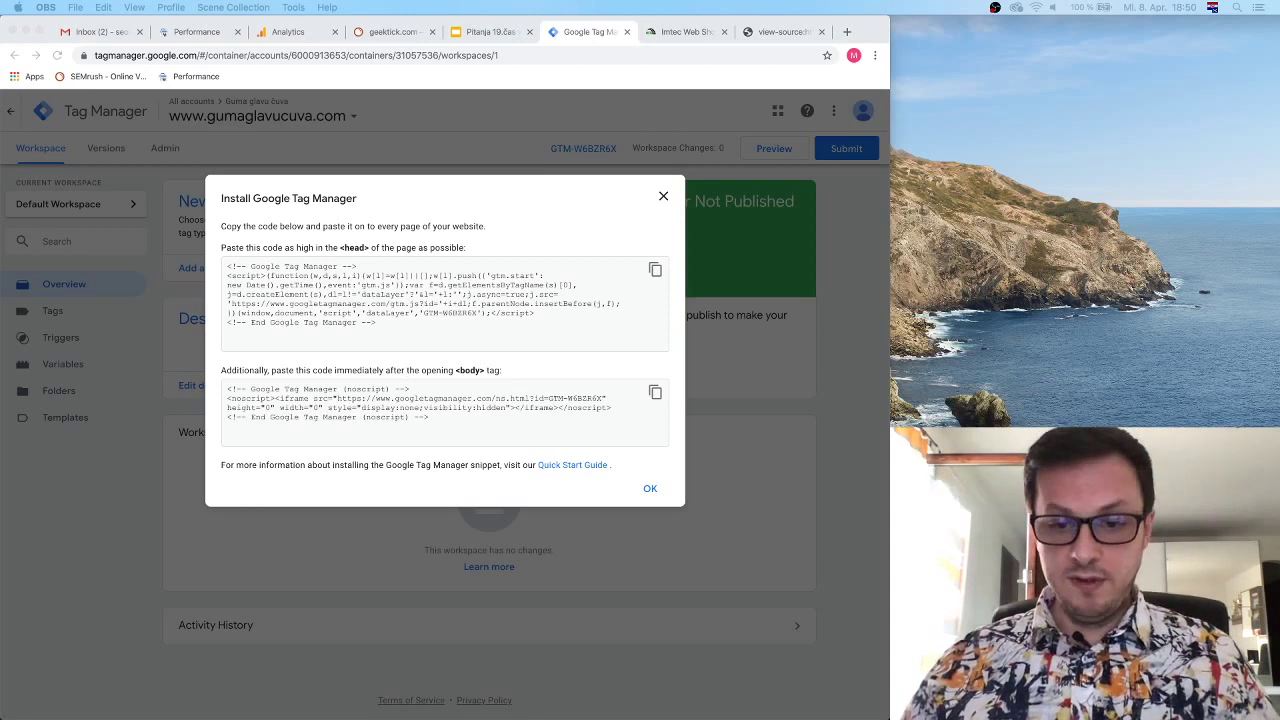
click(576, 632)
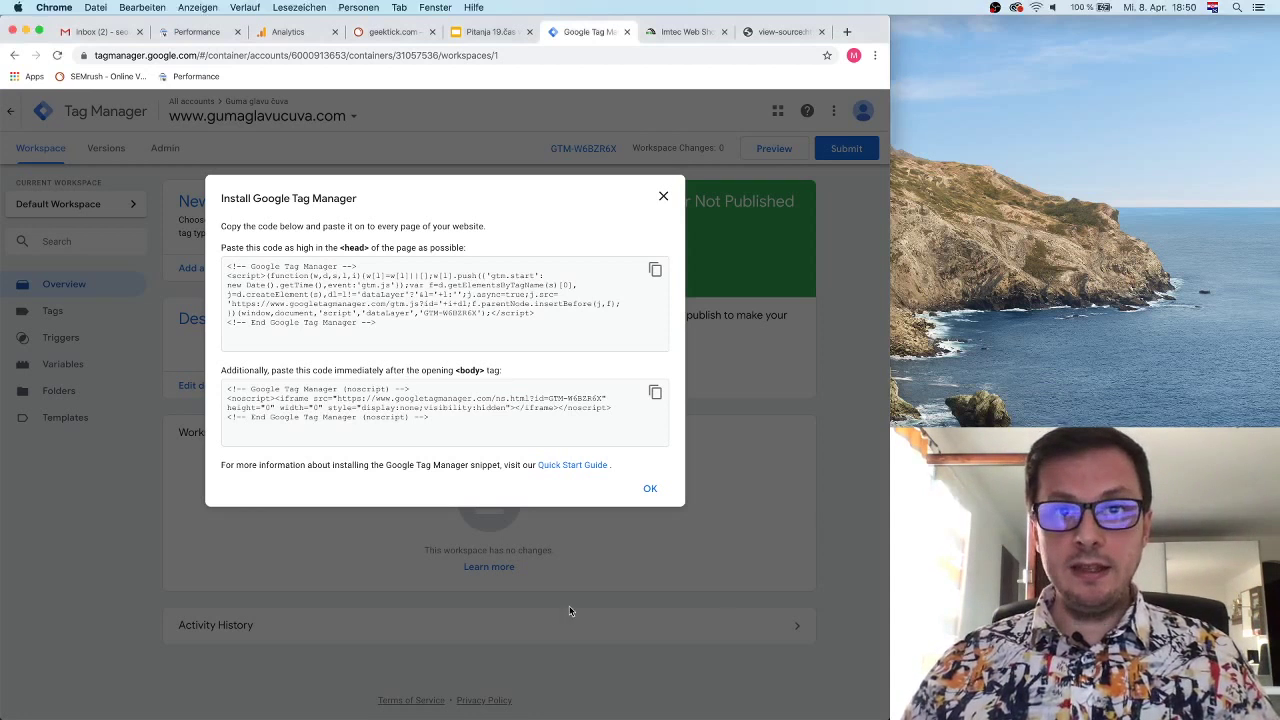
mouse_move(479, 716)
click(478, 688)
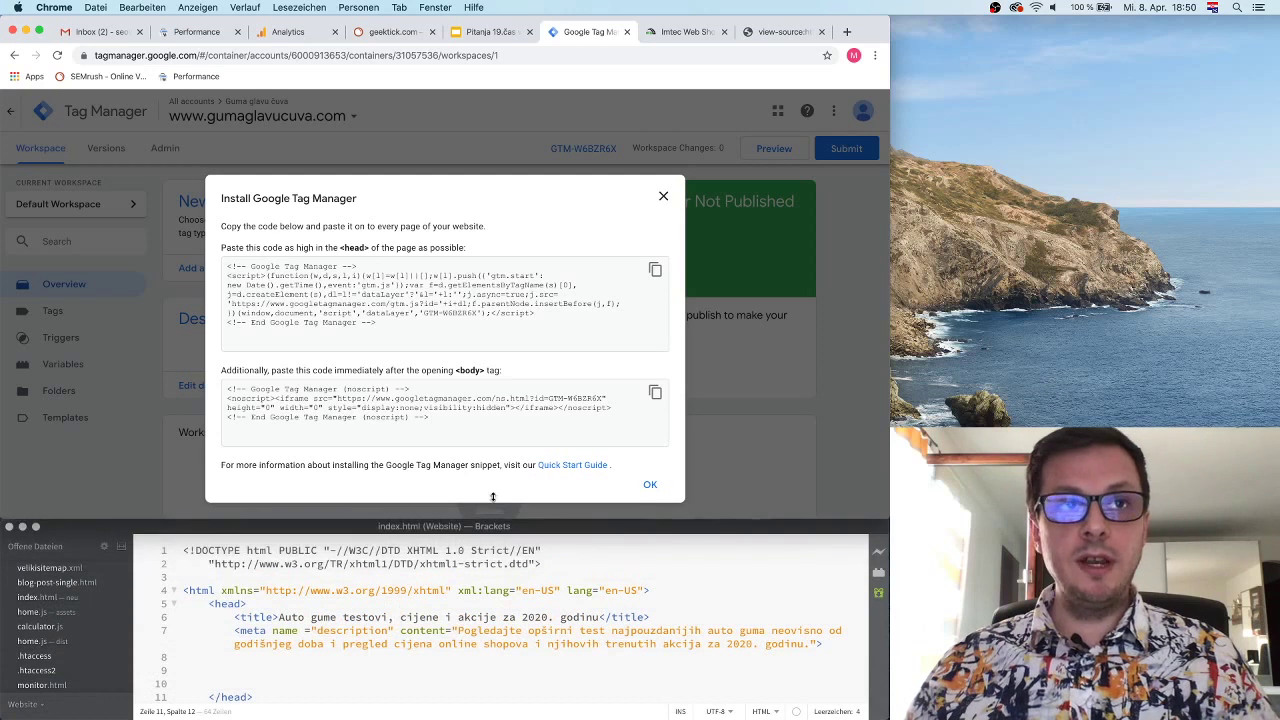
Step: Copy the Tag Manager head snippet and paste it on a new line right after the opening <head> tag in index.html in Brackets
click(283, 276)
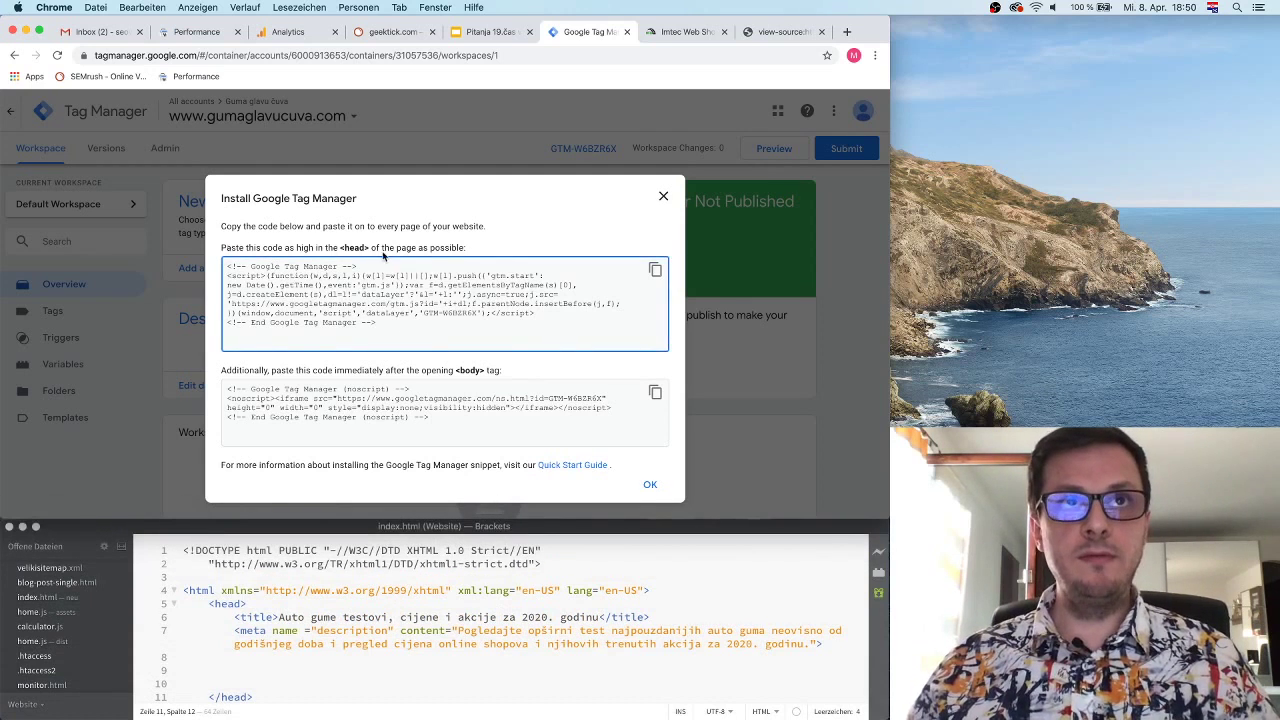
click(356, 252)
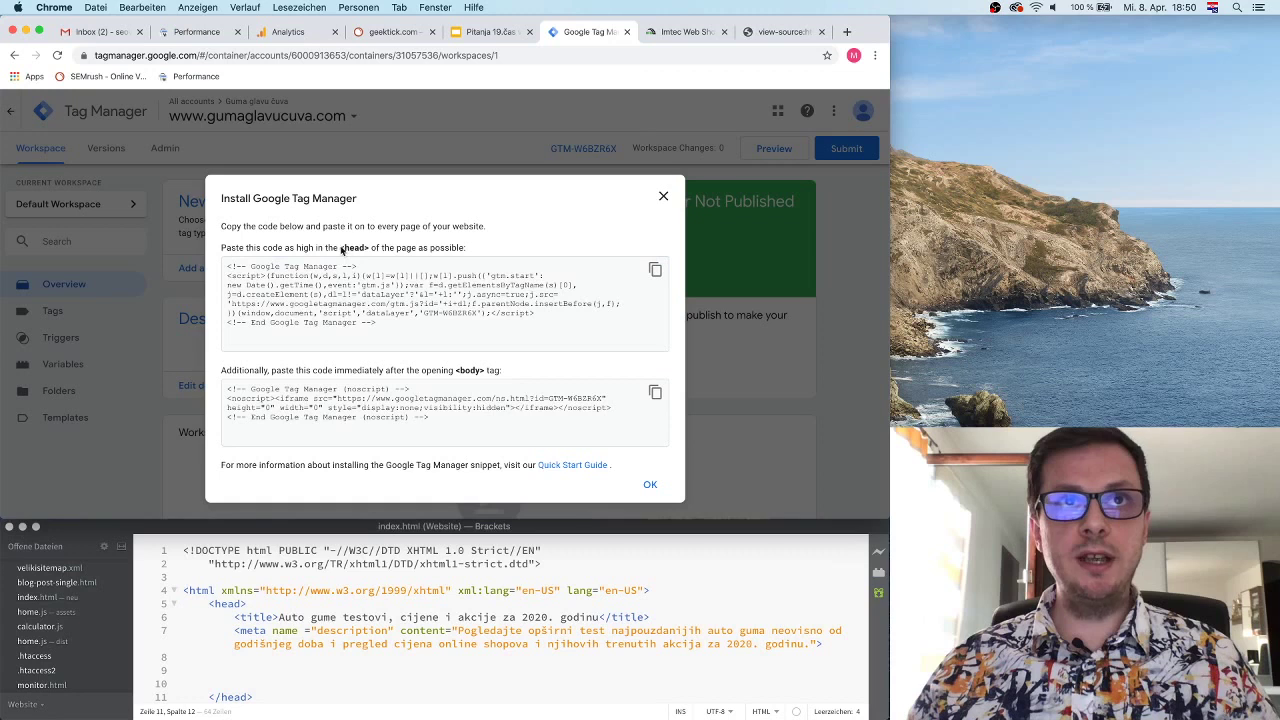
click(655, 271)
click(450, 548)
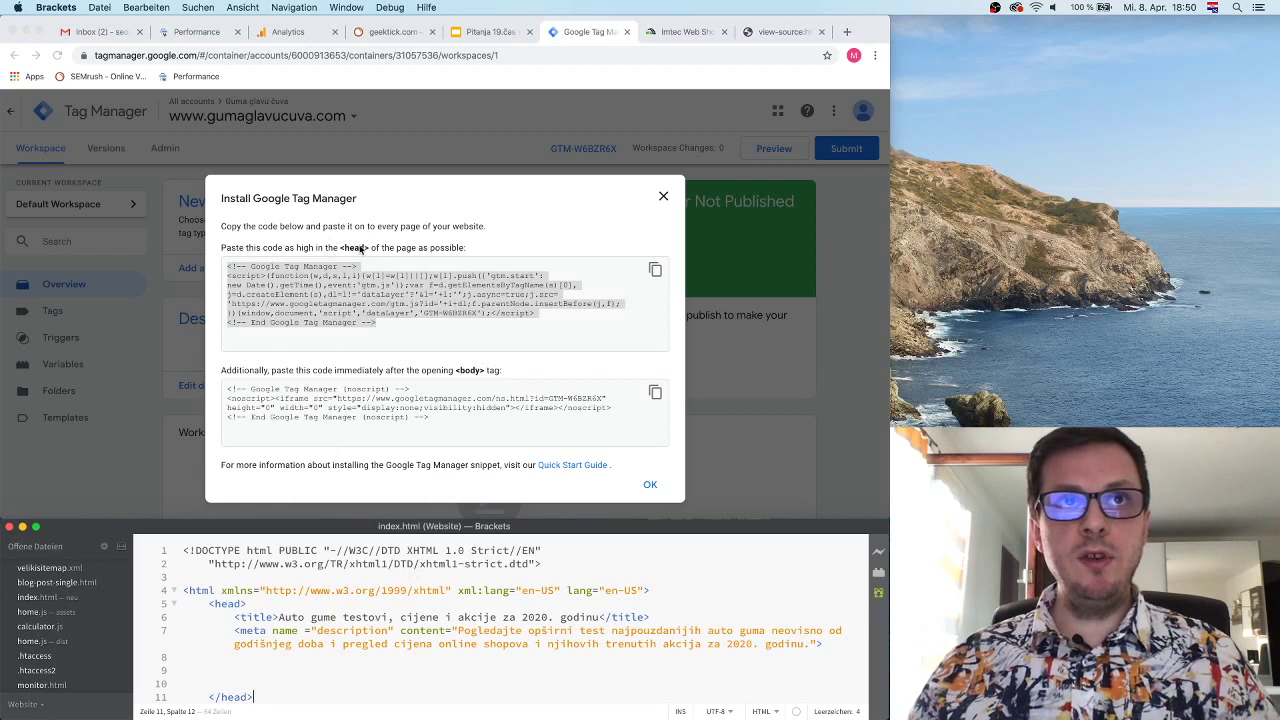
triple_click(316, 638)
click(259, 604)
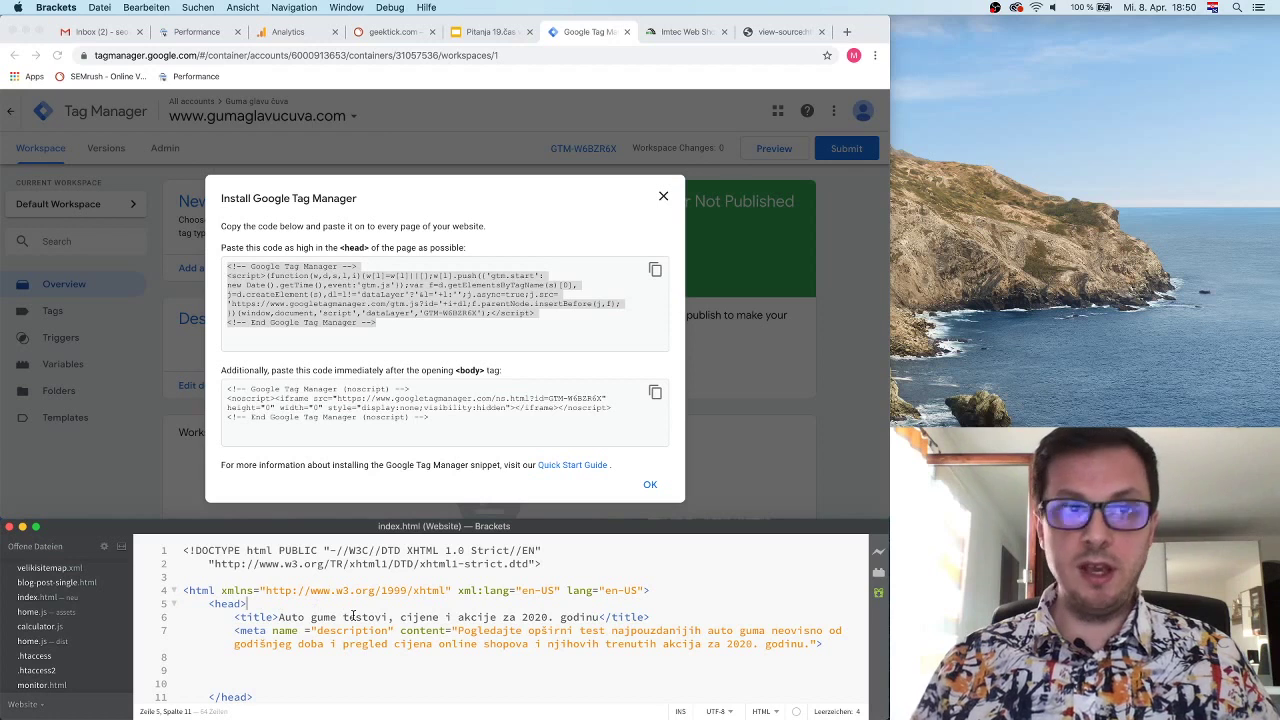
drag(297, 691, 242, 604)
click(255, 600)
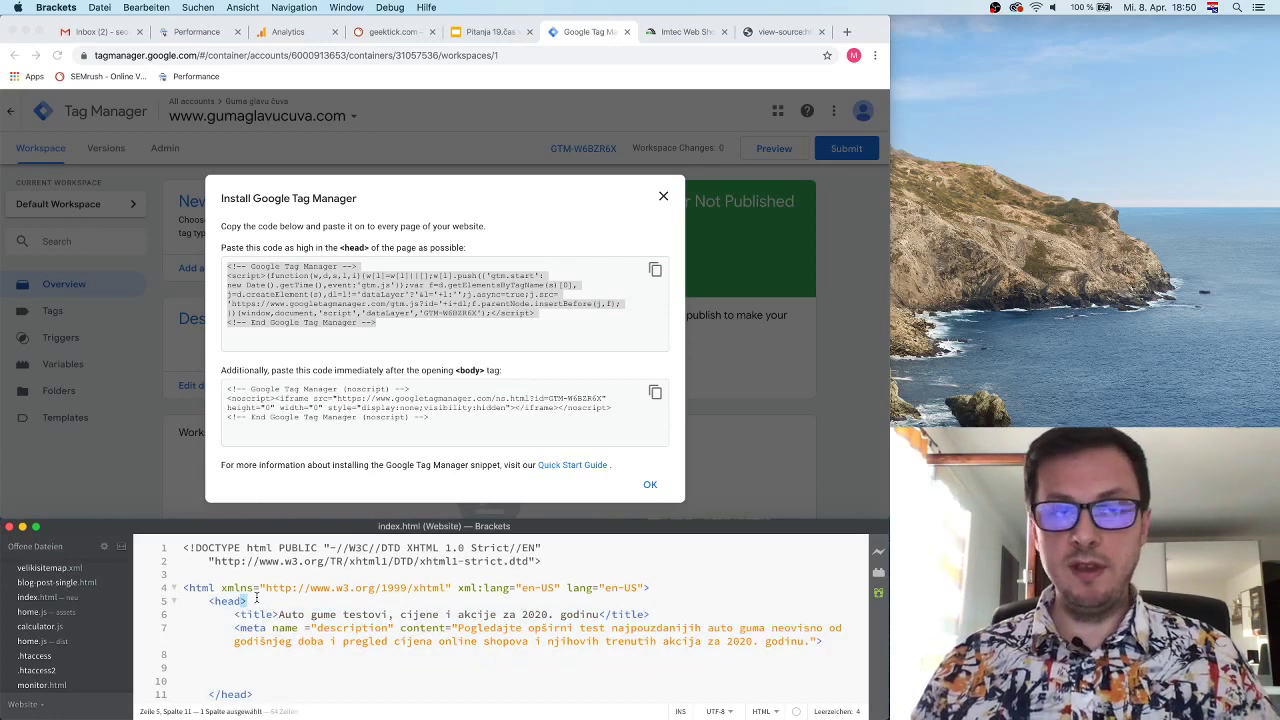
key(Return)
key(super+v)
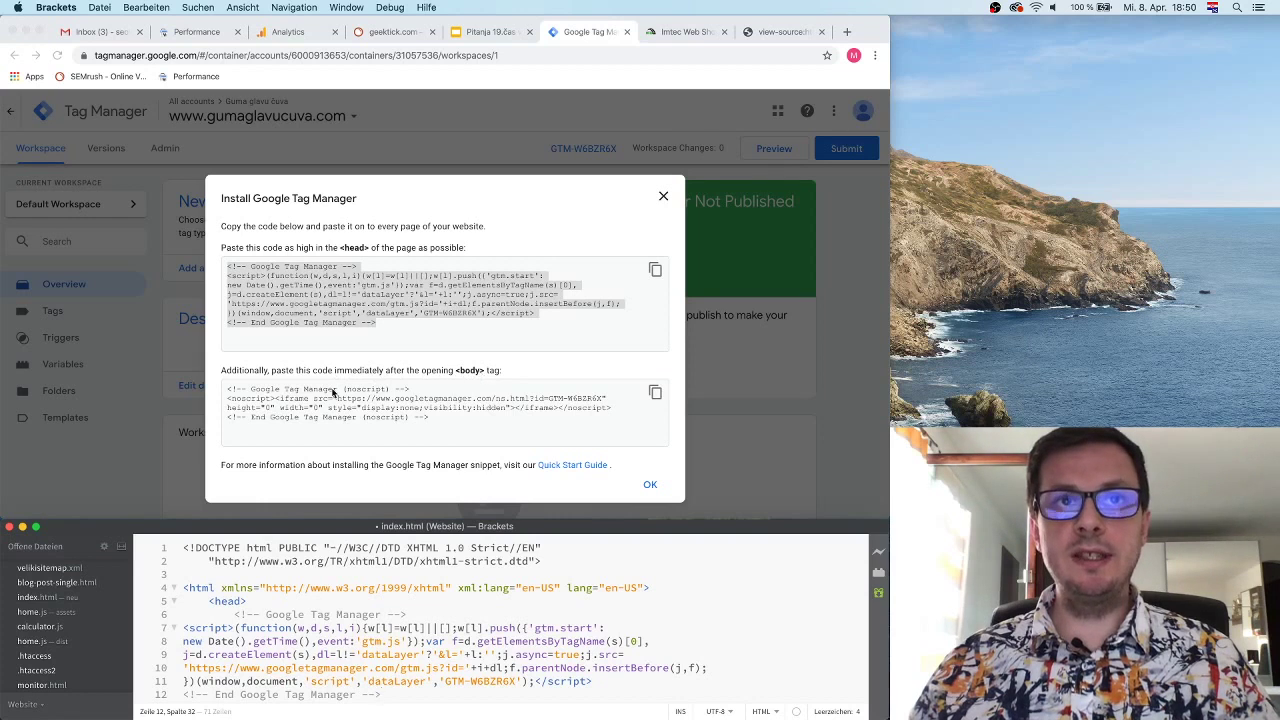
Step: Copy the Tag Manager noscript snippet, paste it directly after the opening <body> tag in index.html, and save the file
click(658, 392)
click(655, 392)
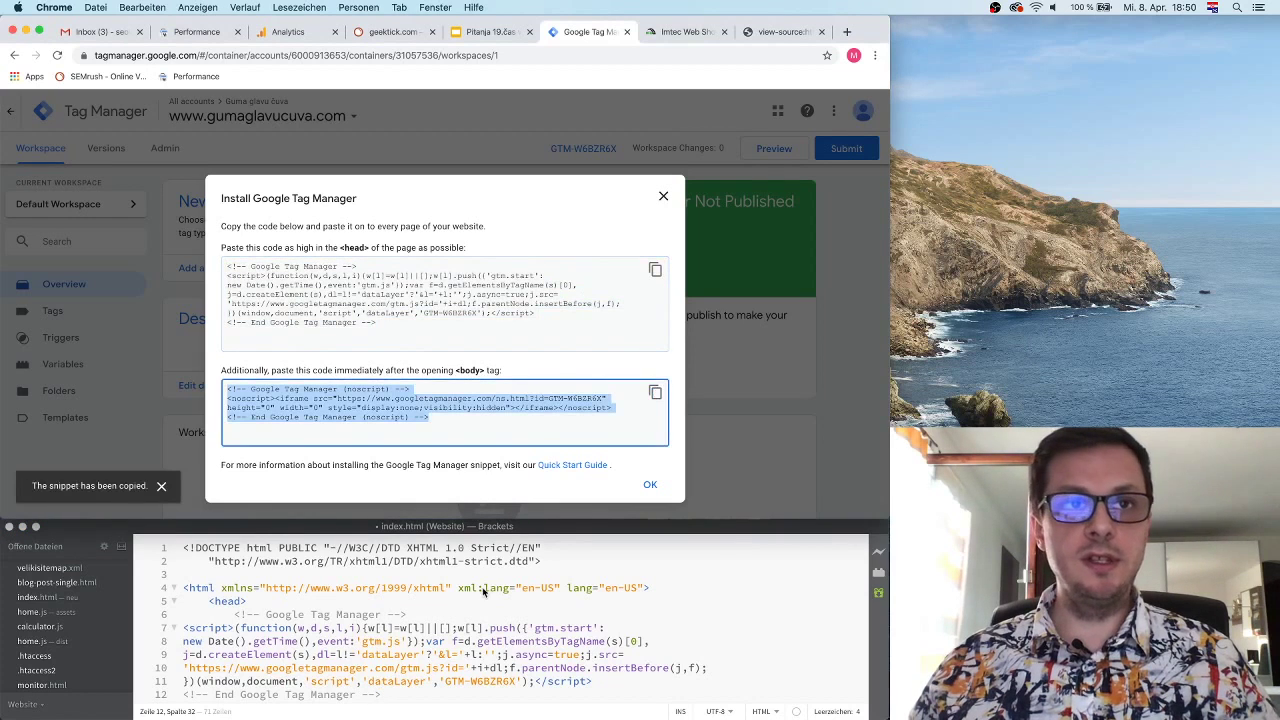
scroll(484, 592, down, 3)
scroll(484, 592, down, 3)
click(310, 596)
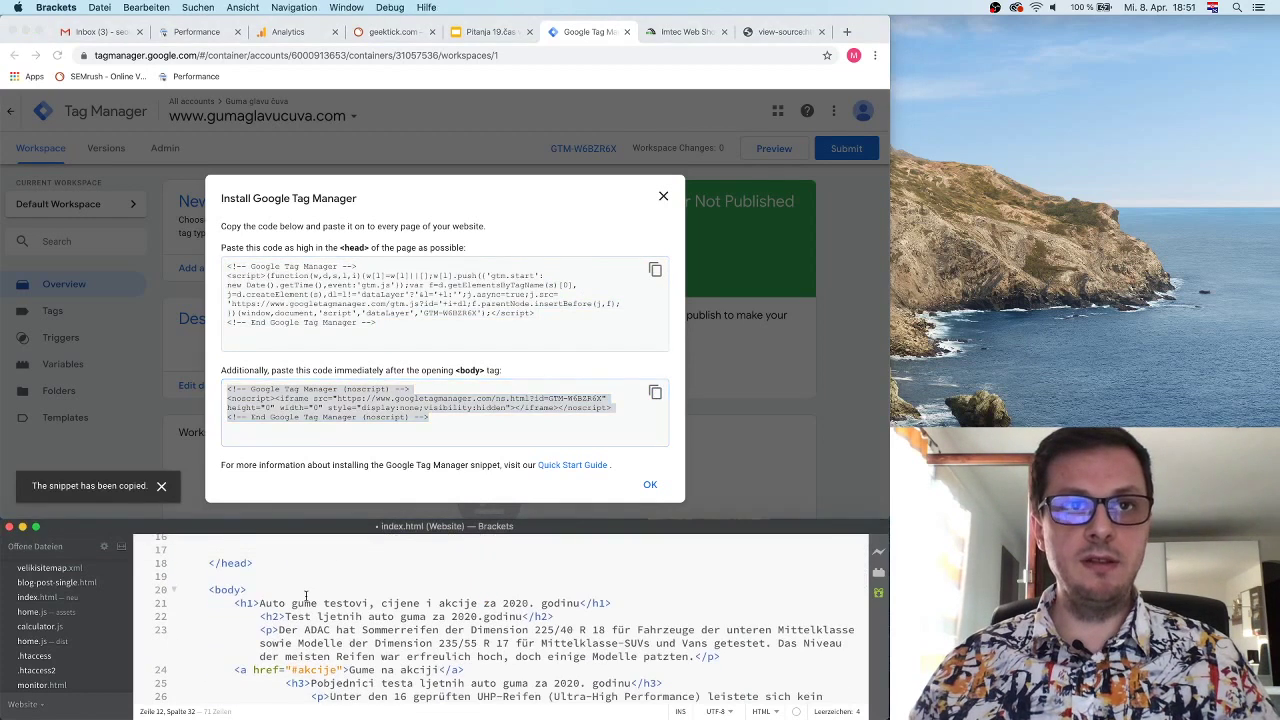
key(Return)
key(ctrl+v)
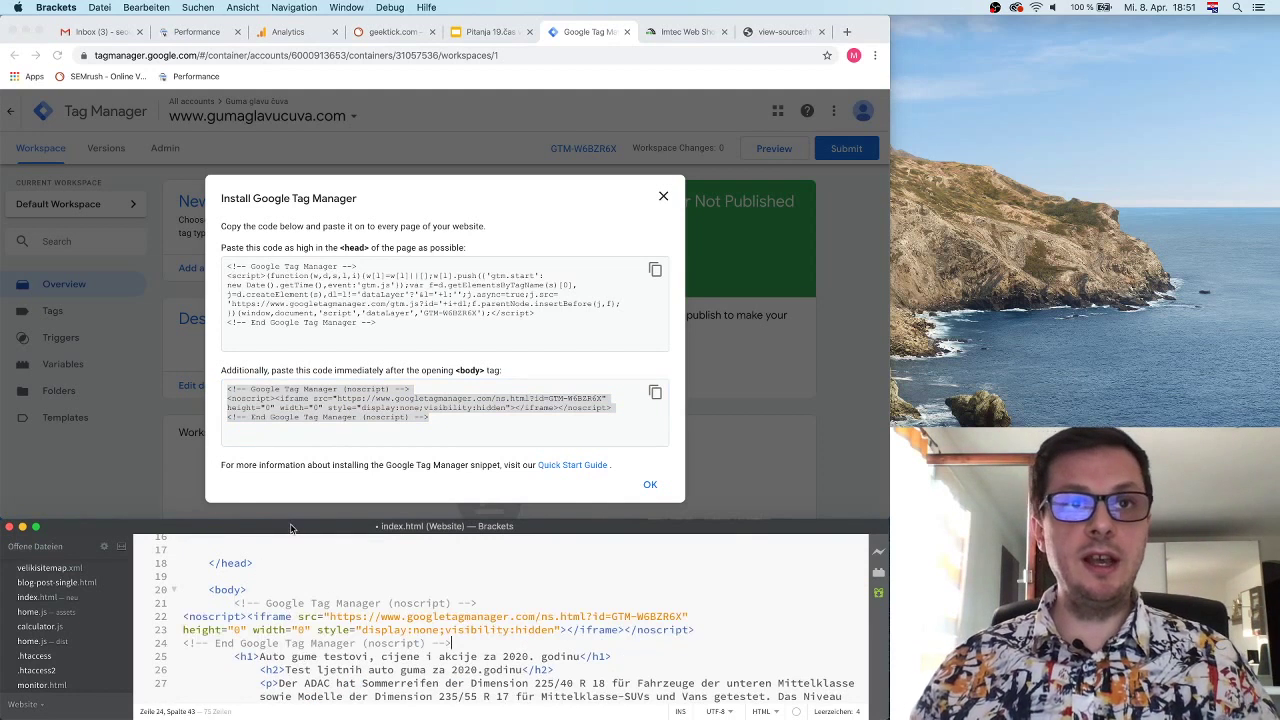
key(super+s)
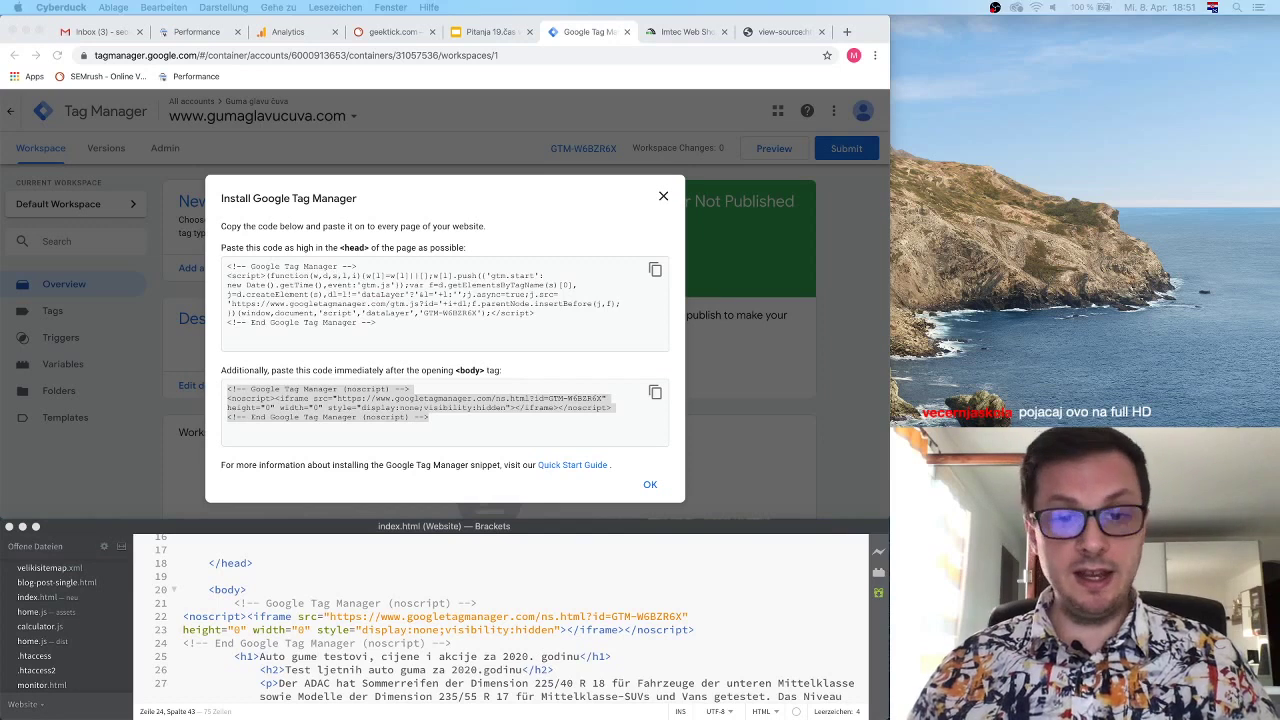
Step: Open gumaglavucuva.com in a new Chrome tab and display its page source
click(847, 32)
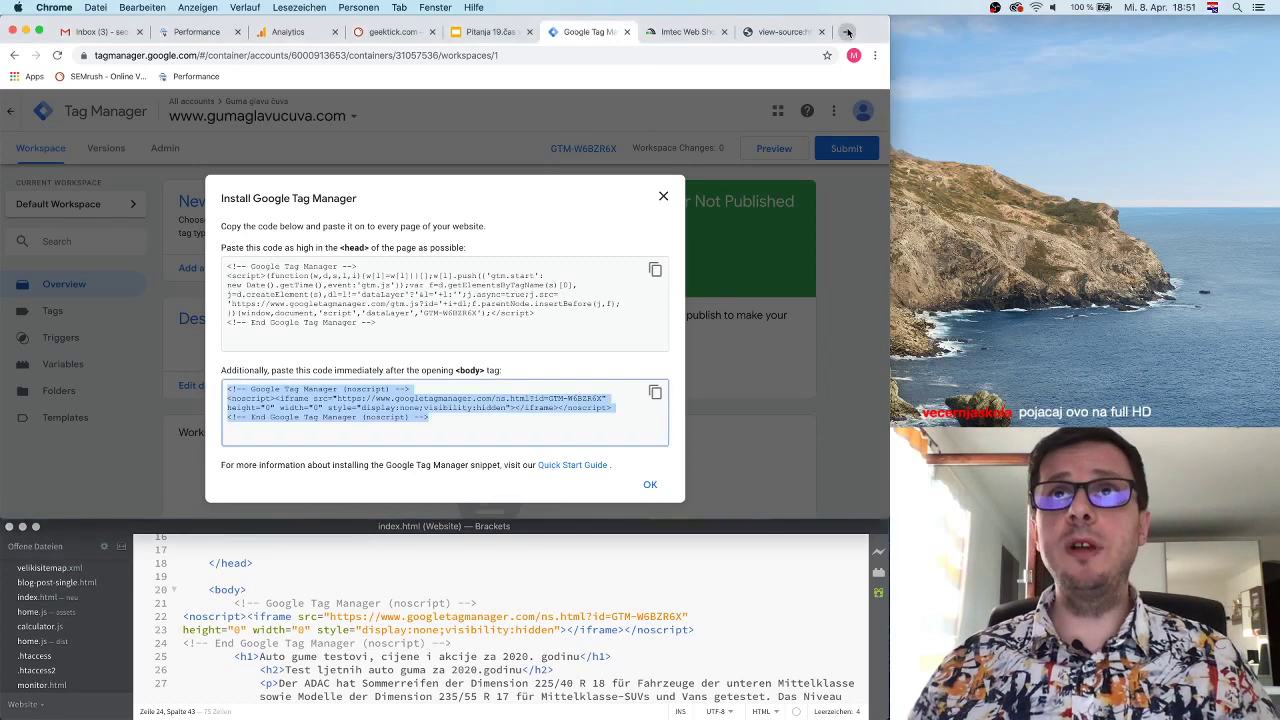
text(guma)
key(Return)
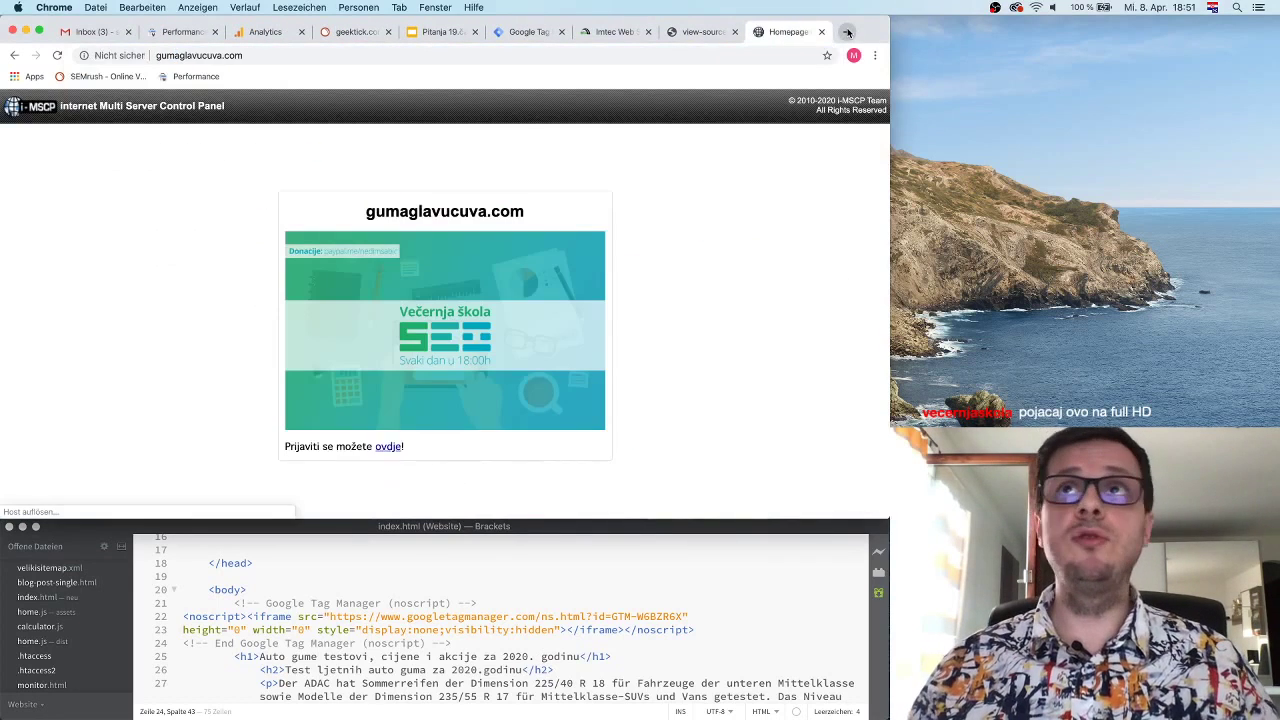
right_click(703, 222)
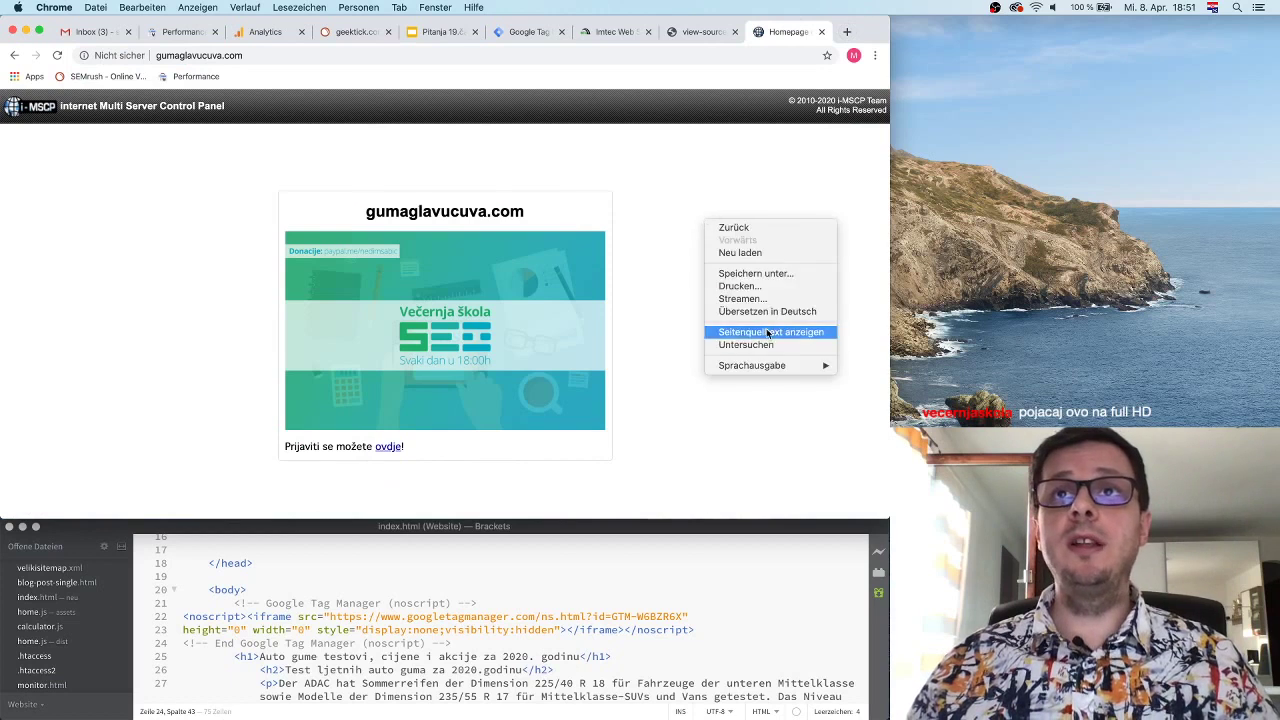
click(767, 333)
Step: Examine the page source from the head section through the styles for the Tag Manager code
drag(68, 124, 150, 182)
click(151, 200)
drag(86, 137, 95, 166)
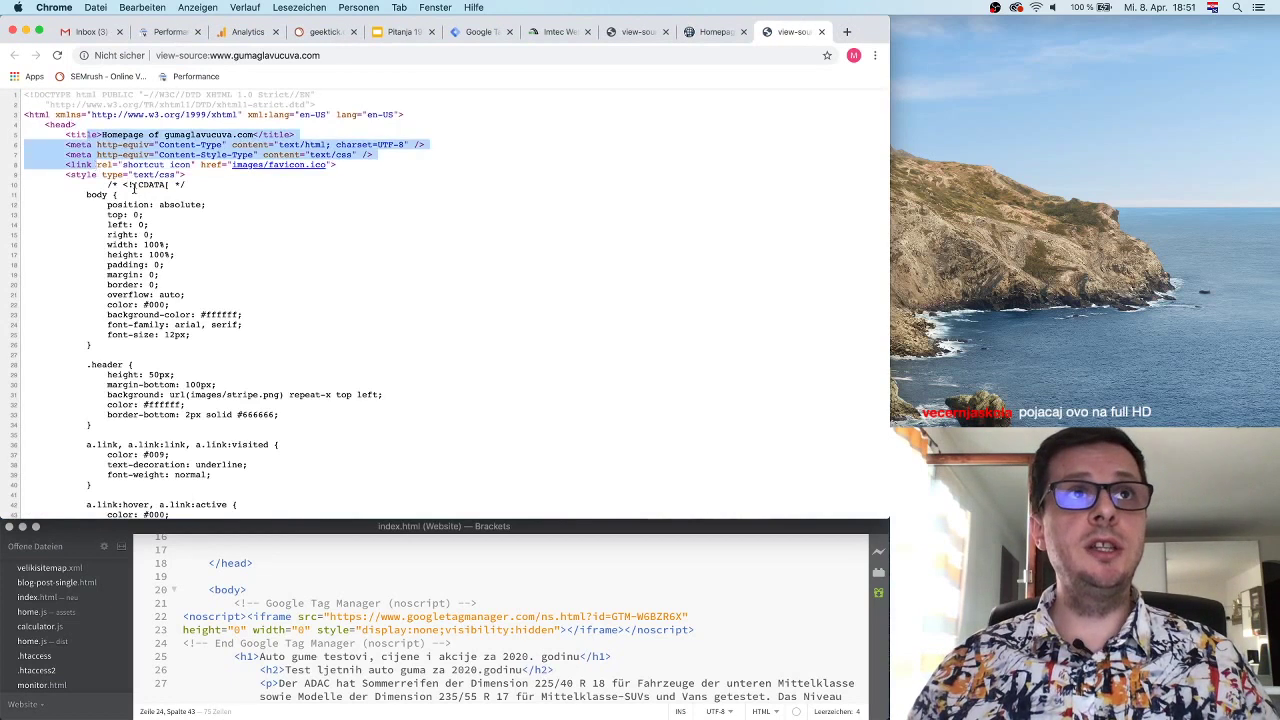
scroll(134, 187, down, 5)
scroll(134, 187, down, 8)
scroll(134, 187, up, 12)
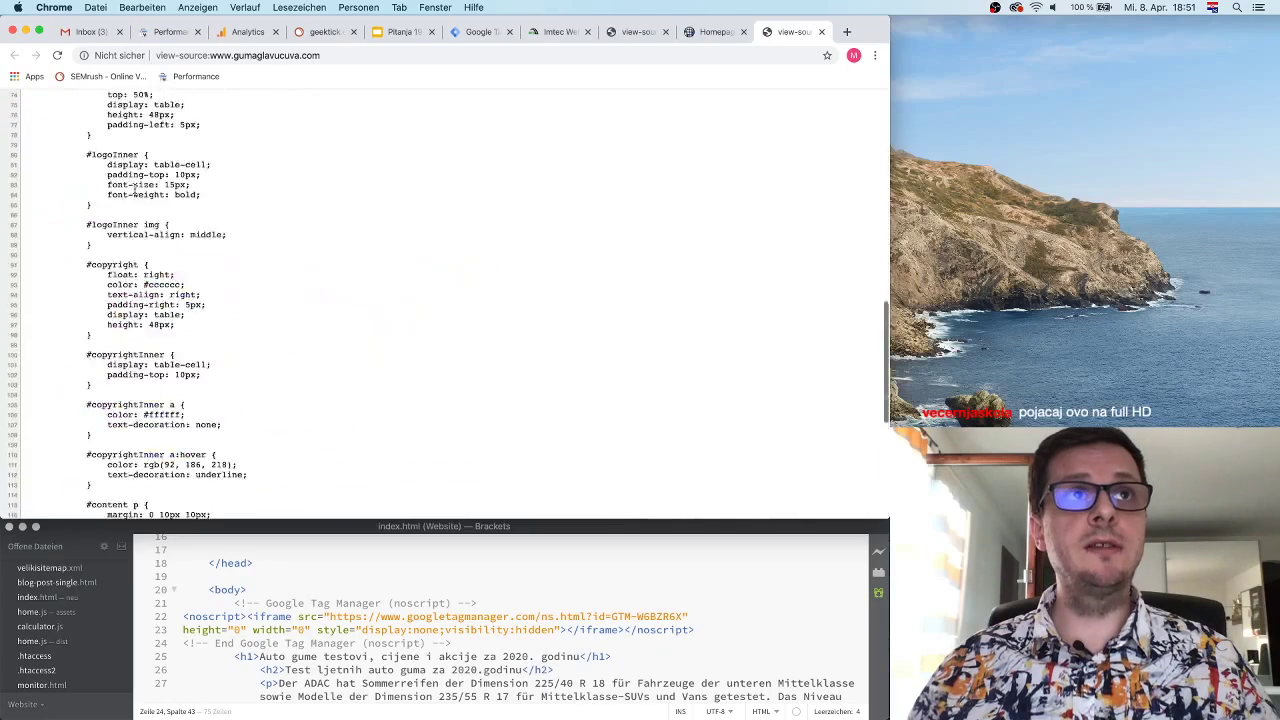
scroll(134, 187, down, 8)
scroll(134, 187, up, 7)
click(160, 205)
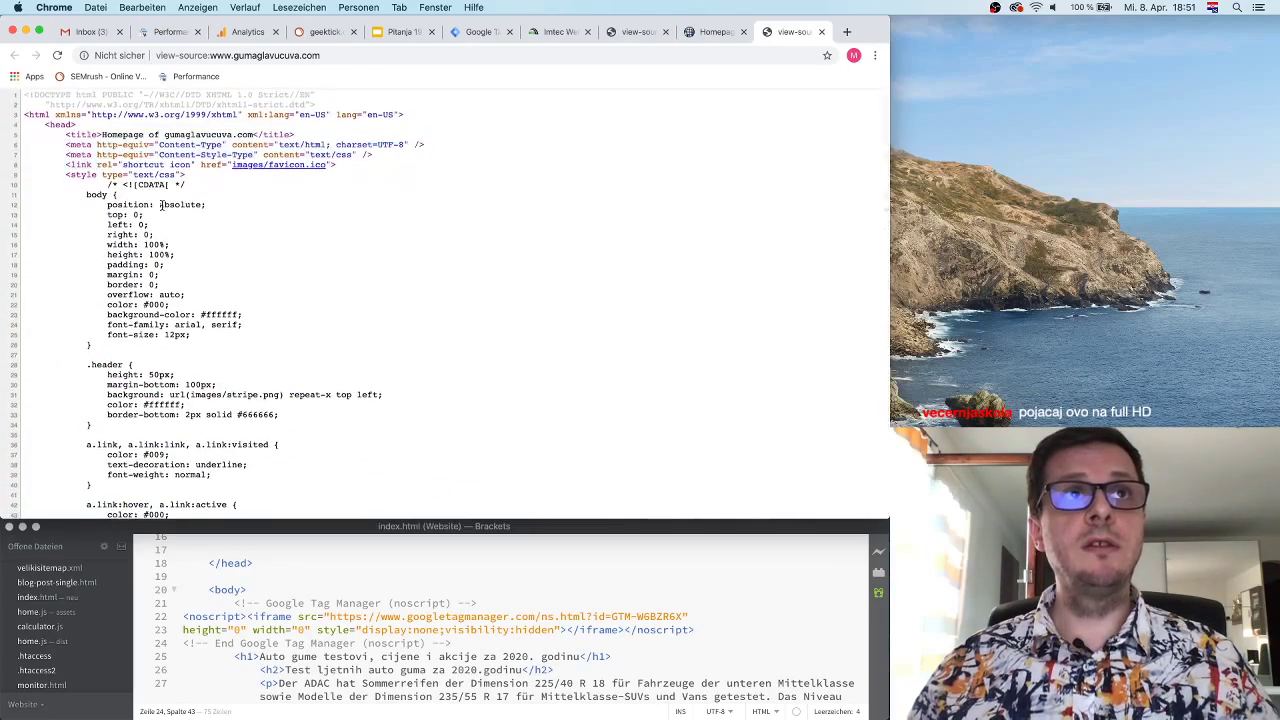
Step: Reload the gumaglavucuva.com homepage and check its page source for the Tag Manager snippet in the head
click(704, 33)
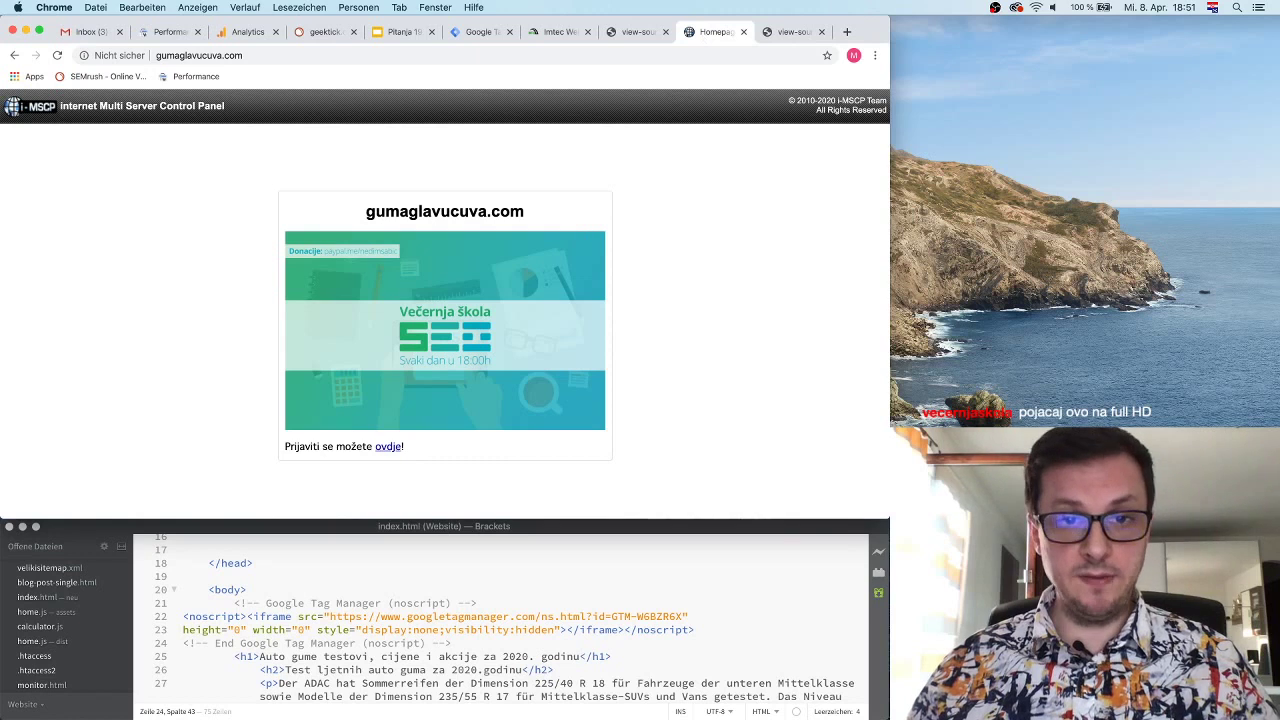
key(super+Tab)
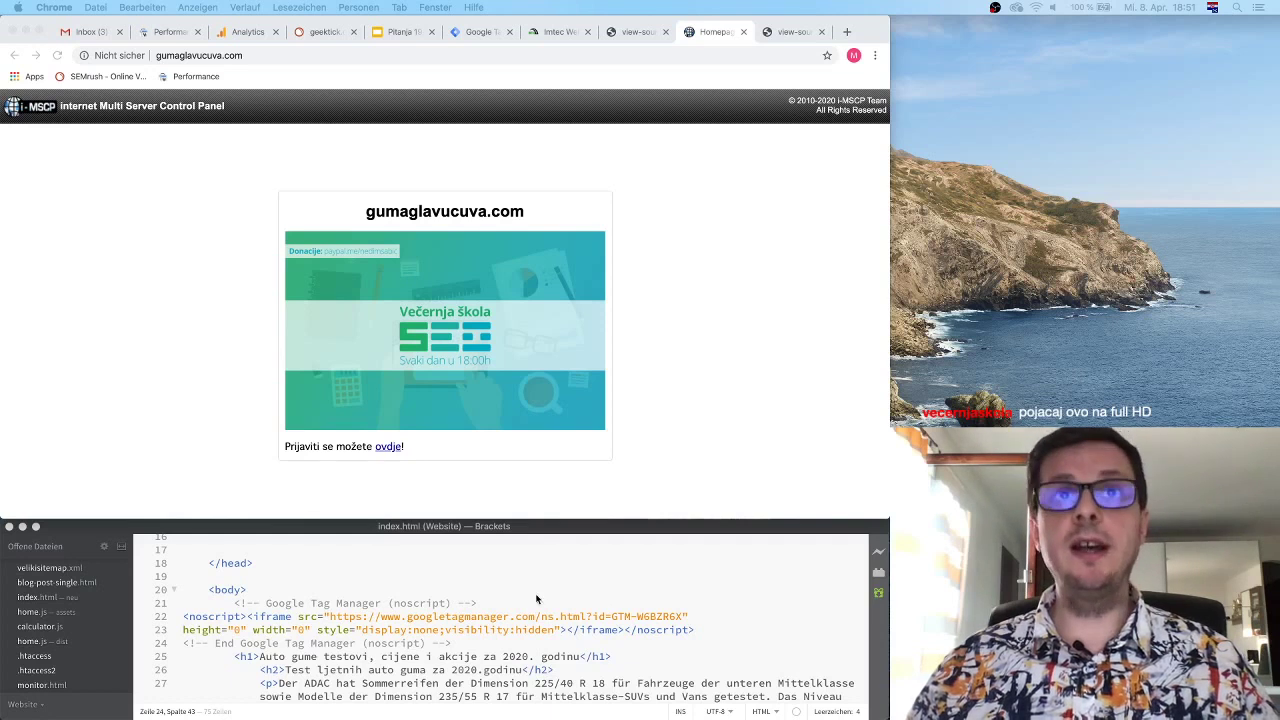
click(694, 217)
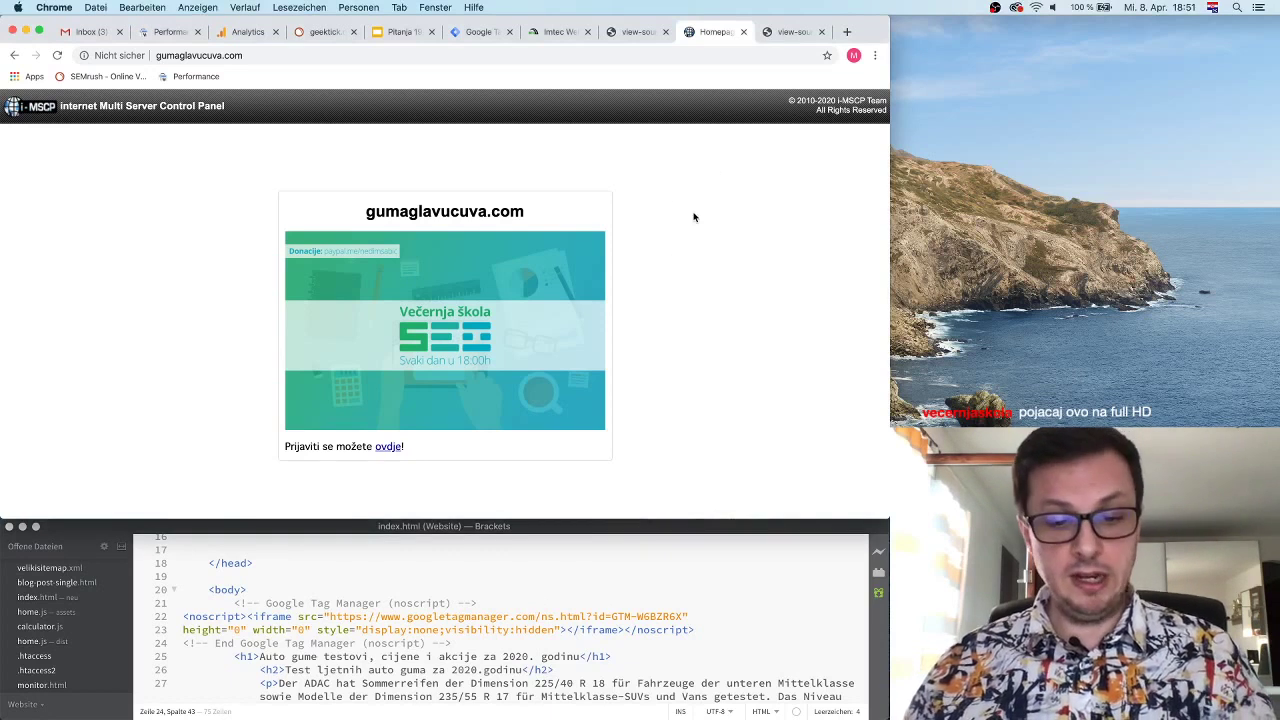
key(super+r)
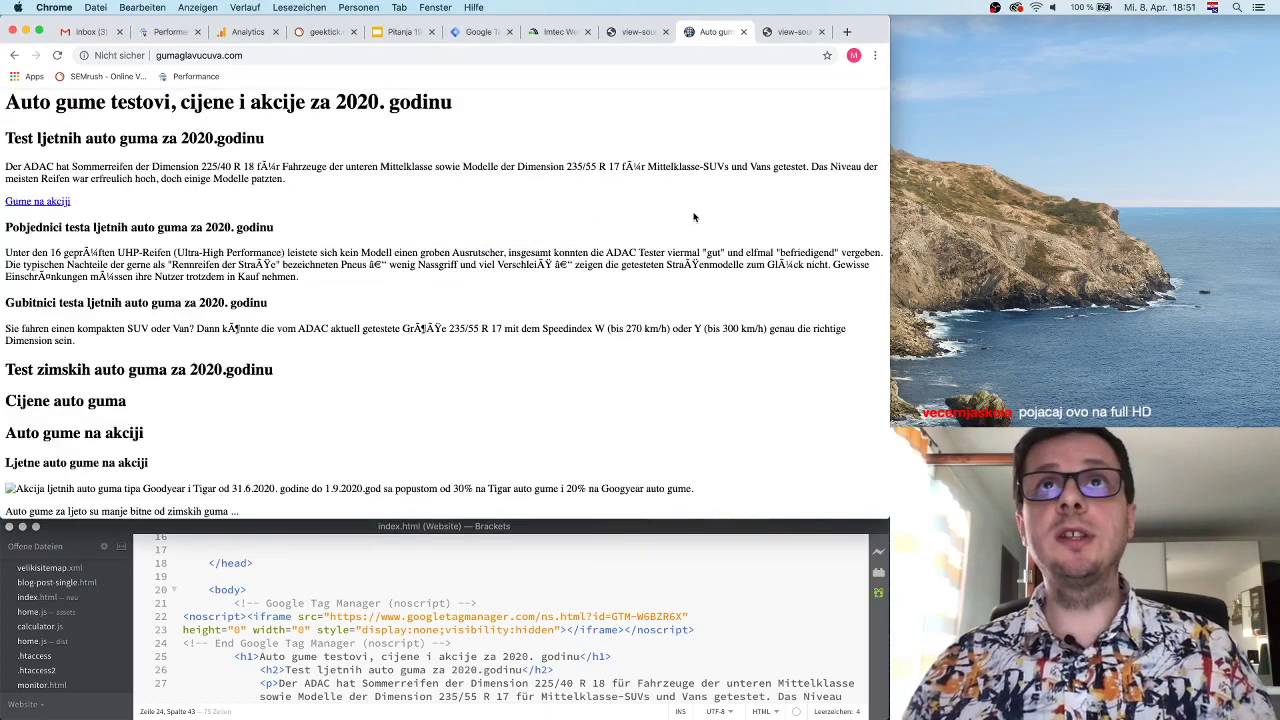
right_click(639, 187)
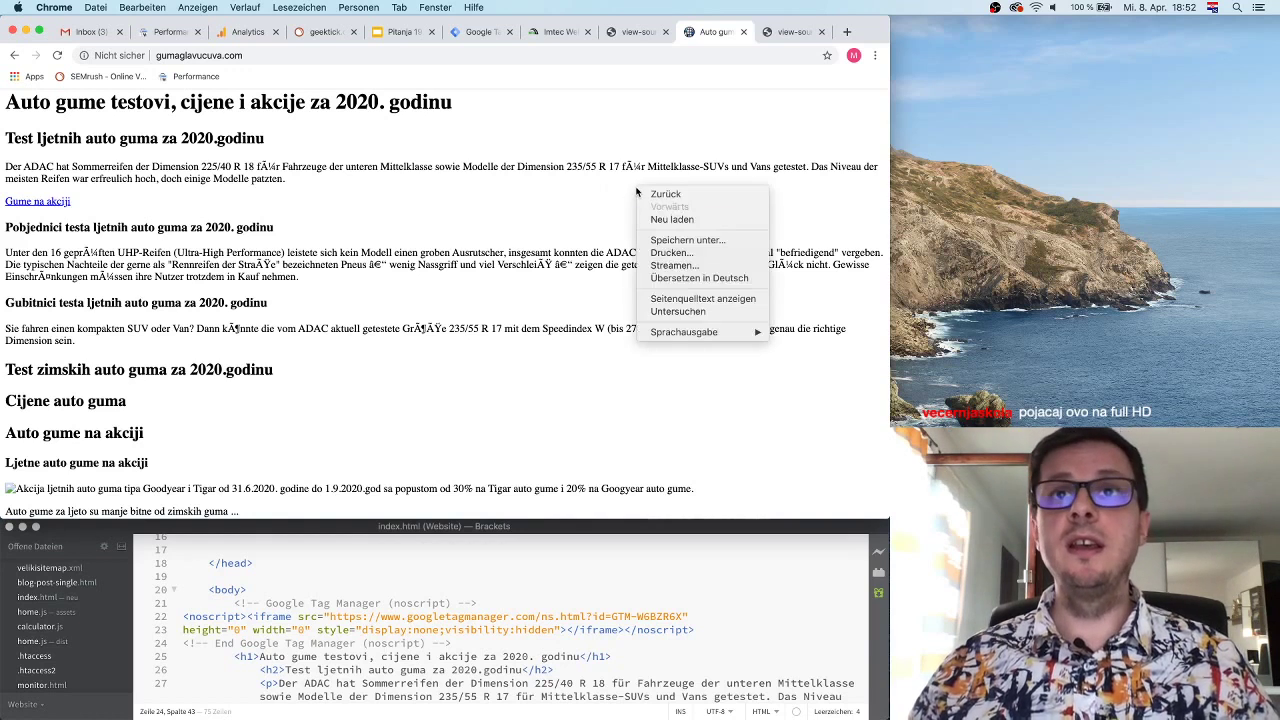
click(697, 299)
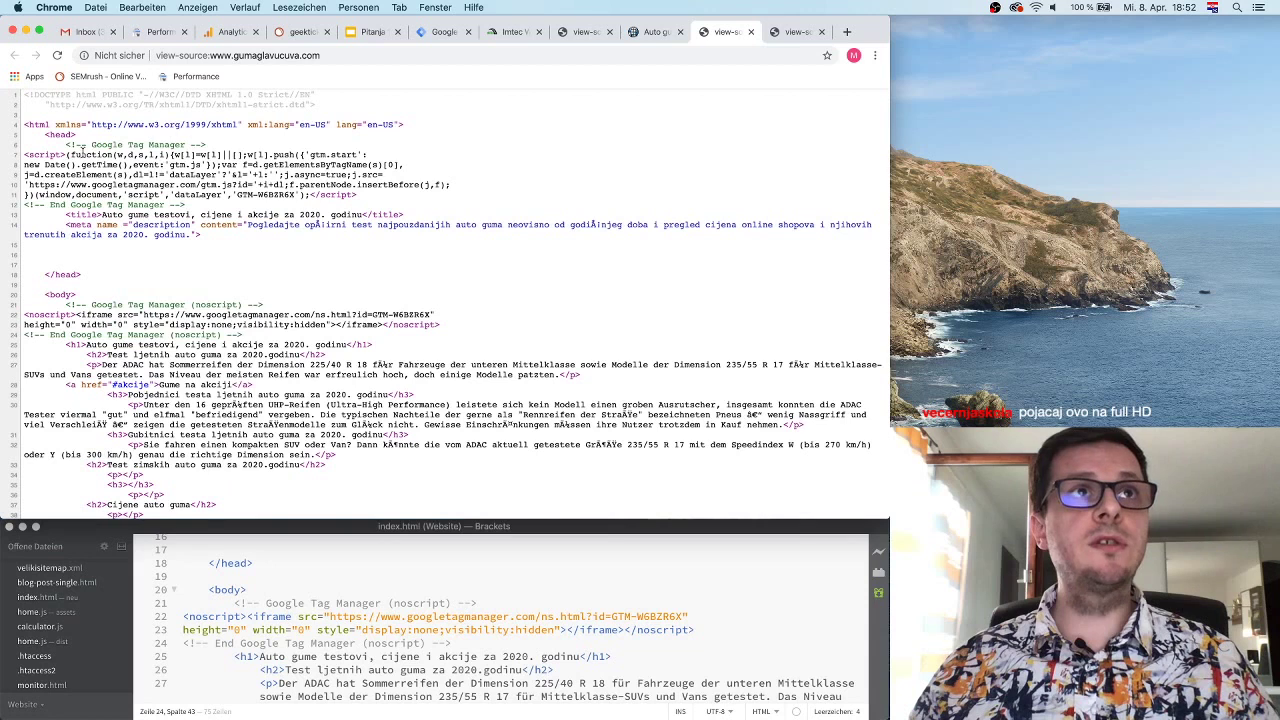
drag(66, 144, 213, 206)
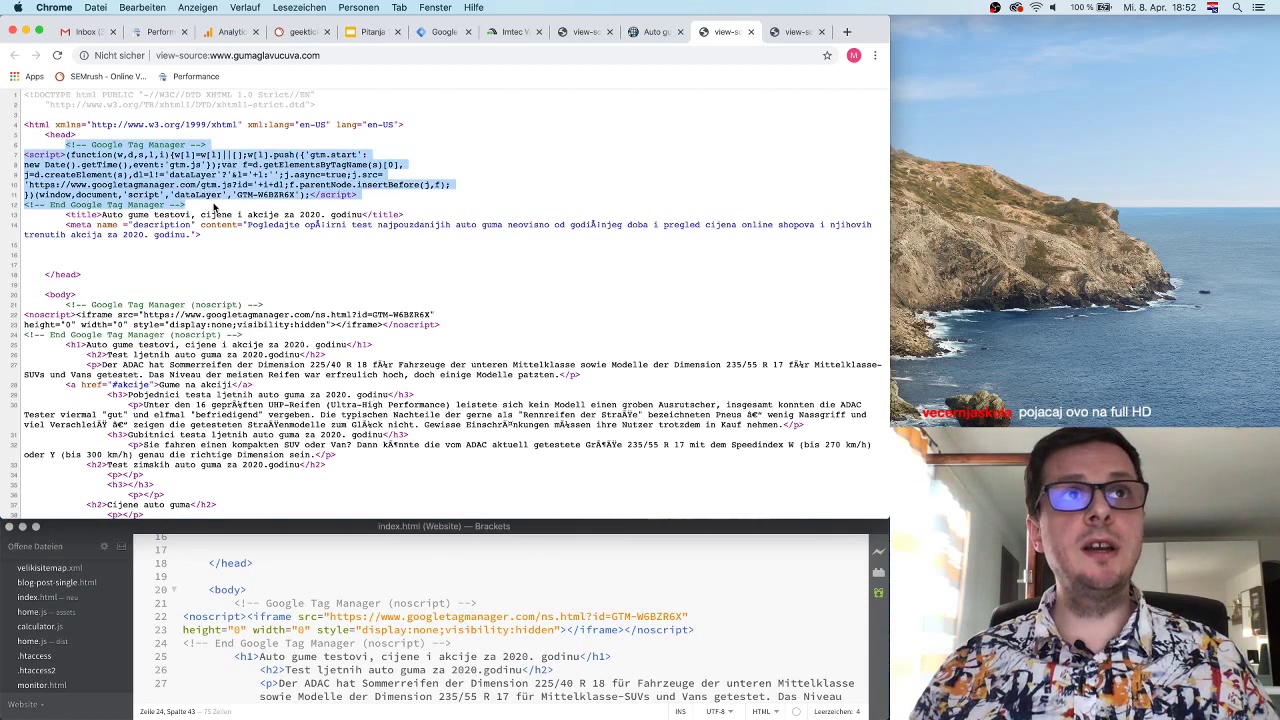
click(438, 196)
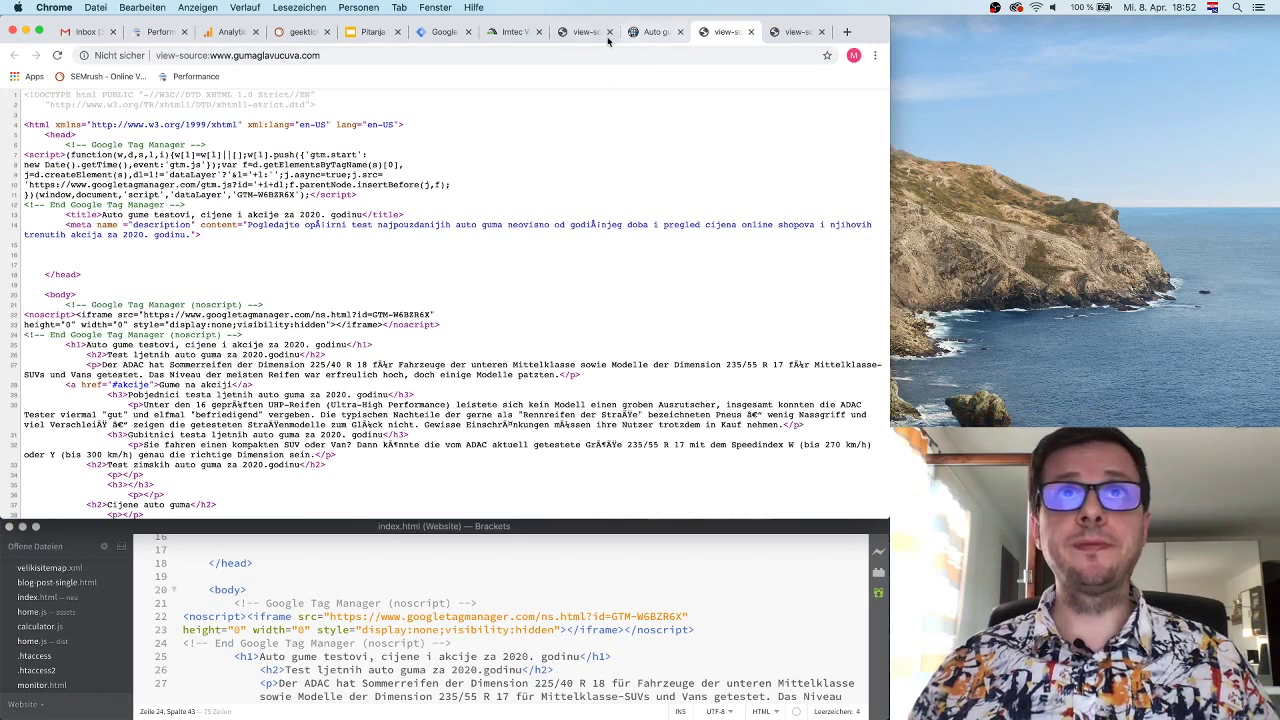
Step: Return to Tag Manager, dismiss the installation instructions and look over the container's workspace overview
click(158, 32)
click(430, 33)
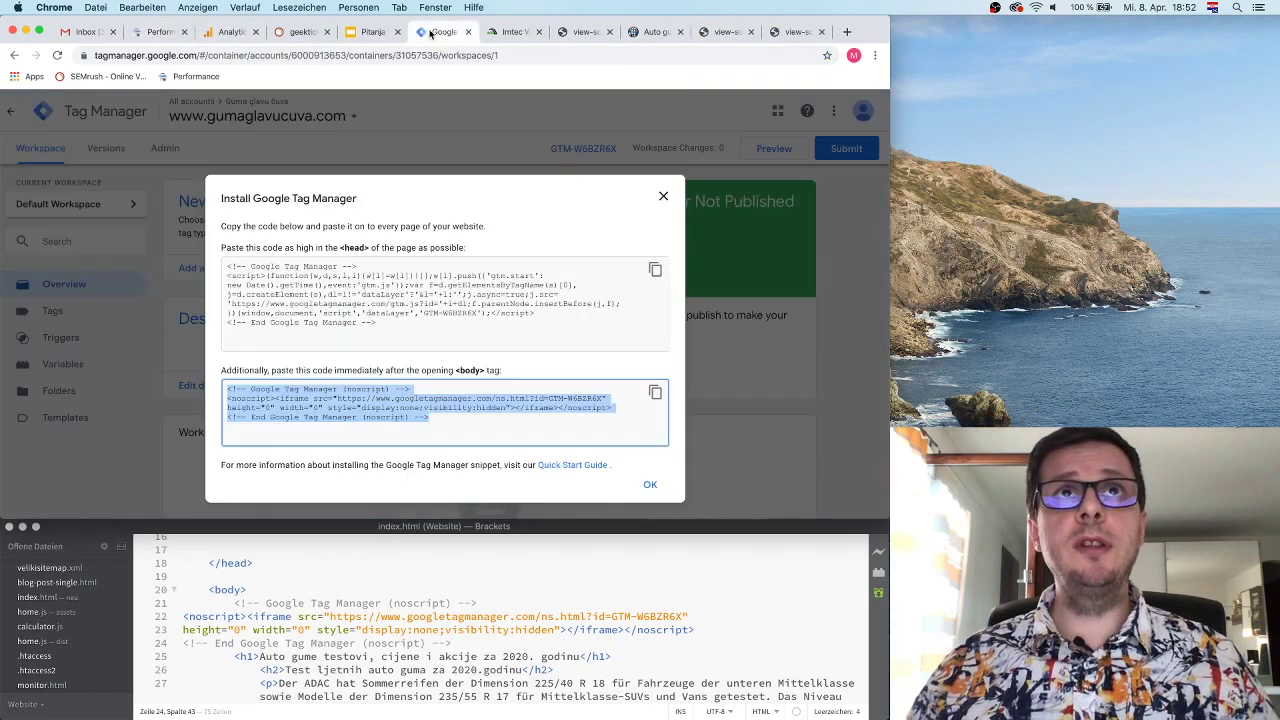
click(650, 484)
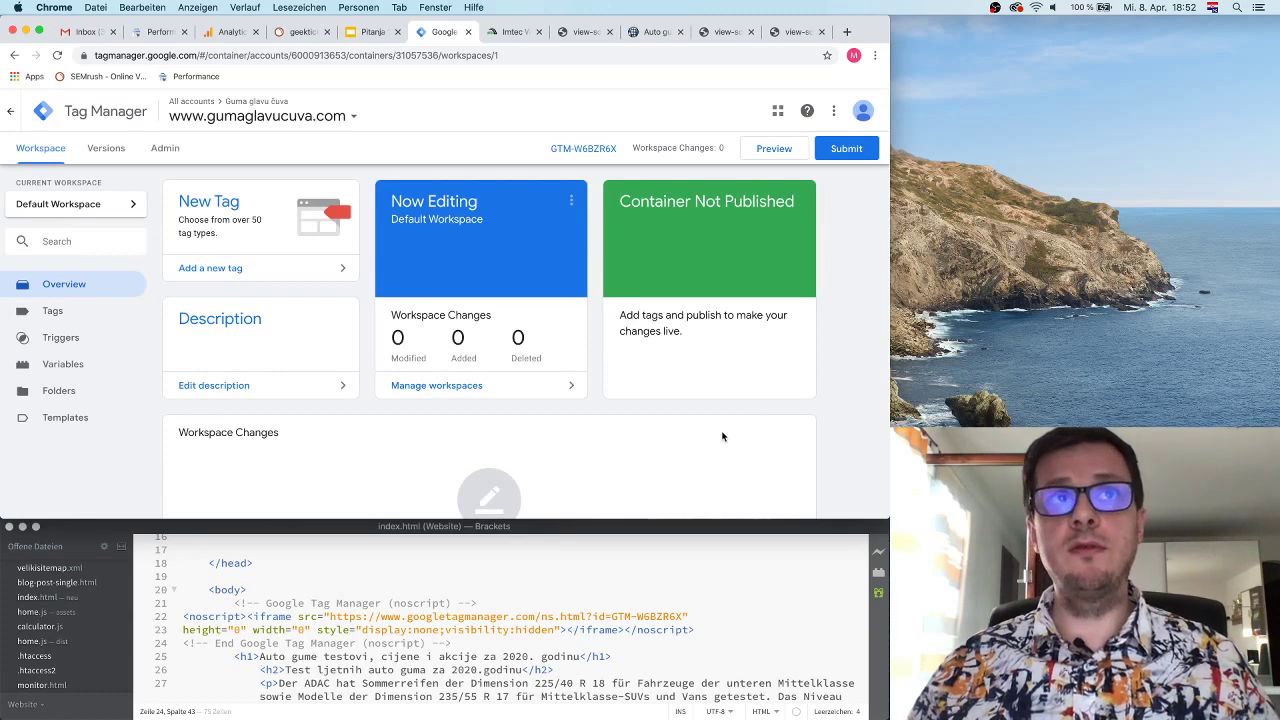
scroll(657, 443, down, 3)
scroll(657, 443, up, 3)
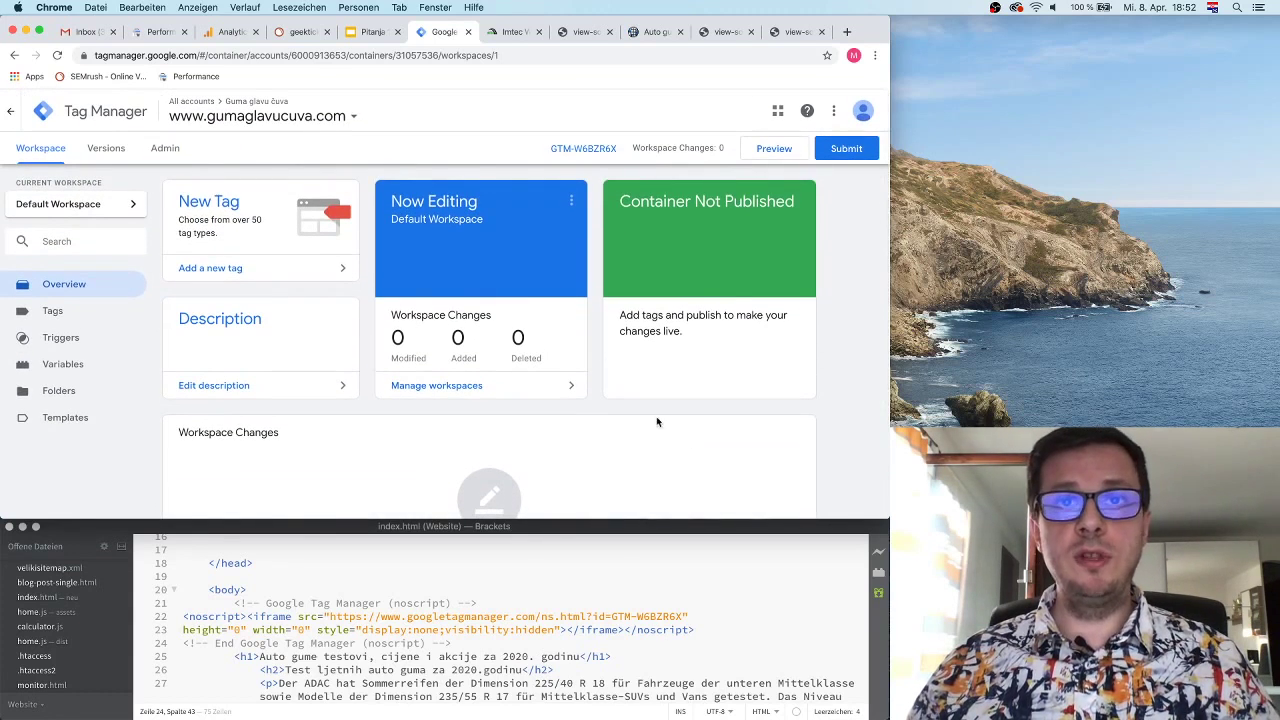
Step: Start creating a Google Analytics account and name it Guma glavu čuva
key(super+Tab)
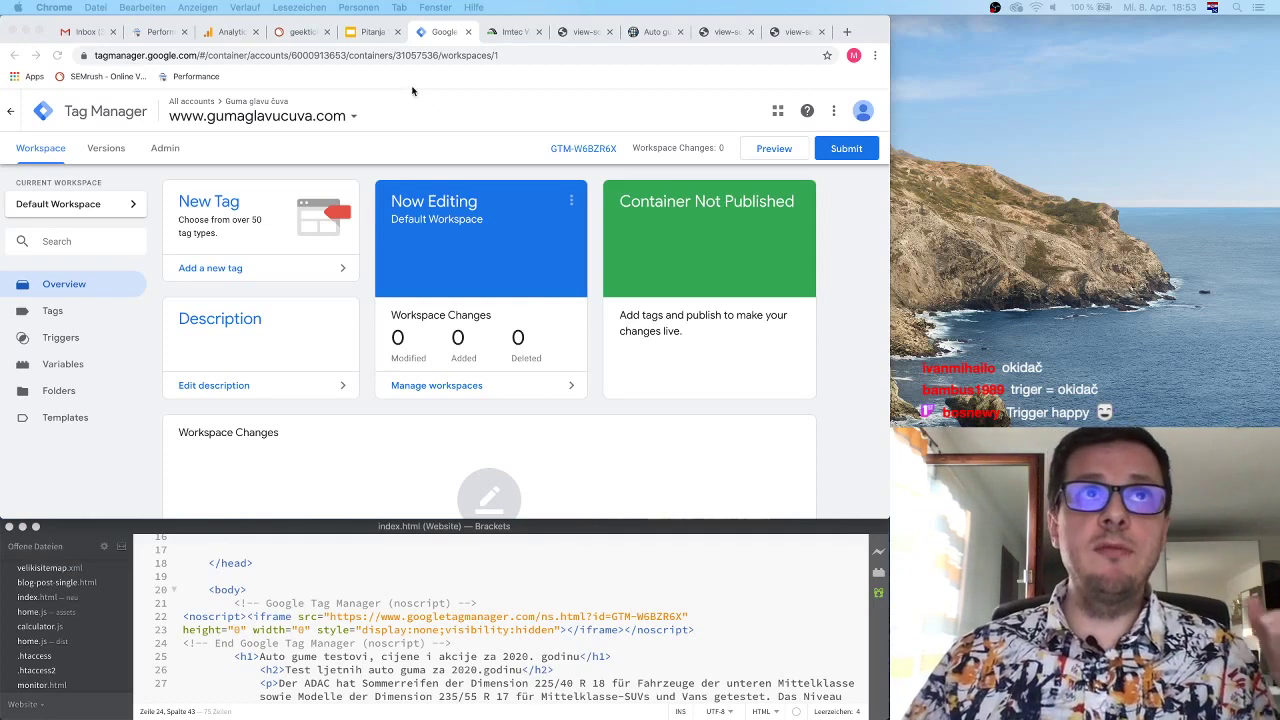
click(220, 33)
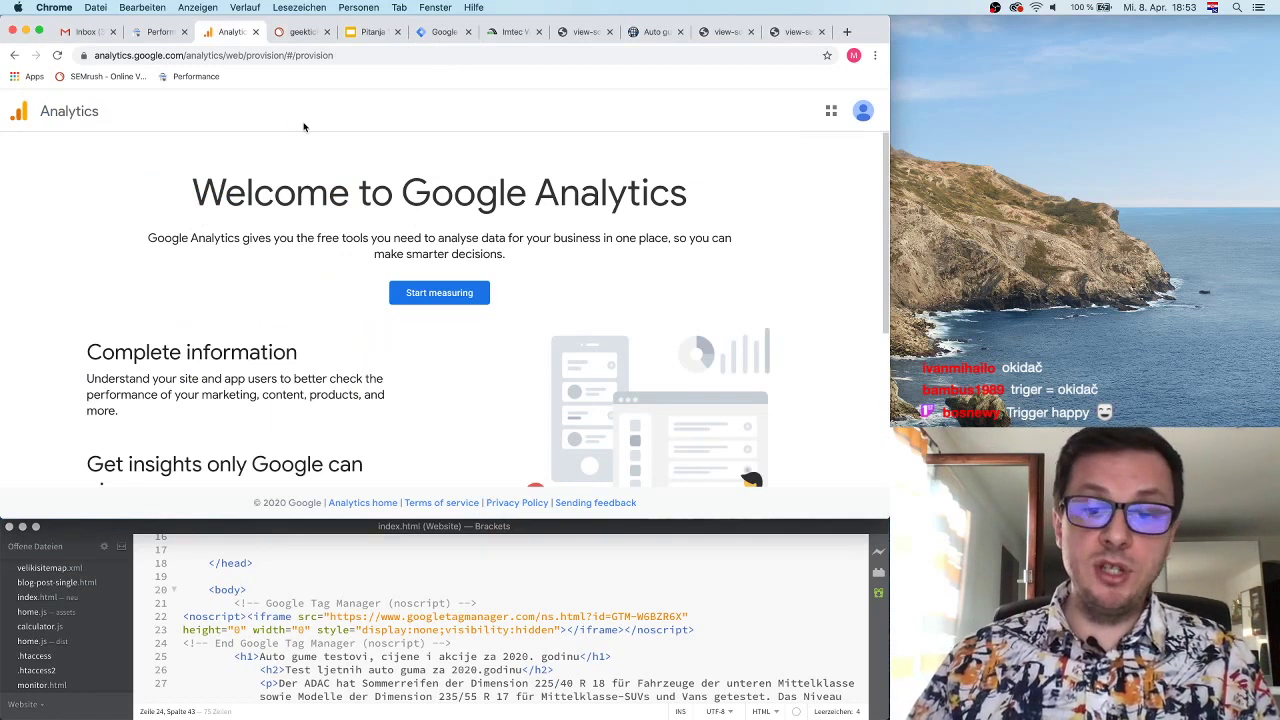
click(450, 297)
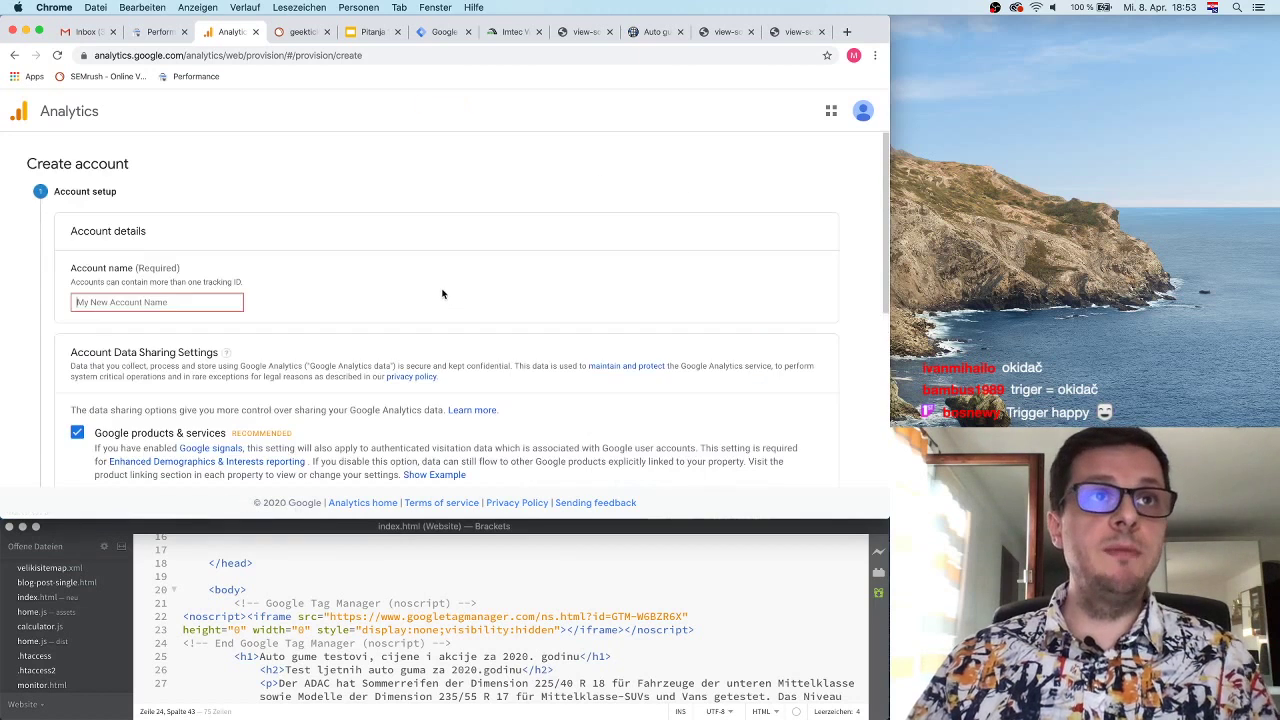
text(Gume g)
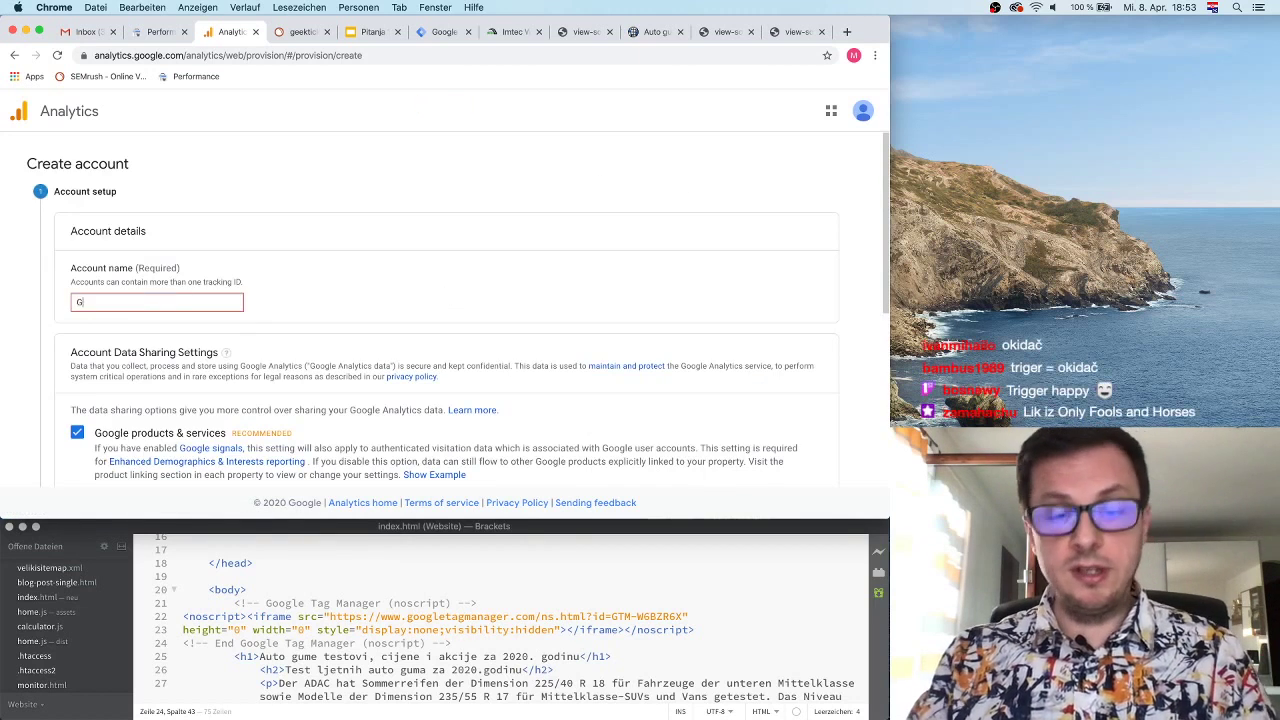
key(BackSpace)
key(BackSpace)
key(BackSpace)
text(a glavu čuva)
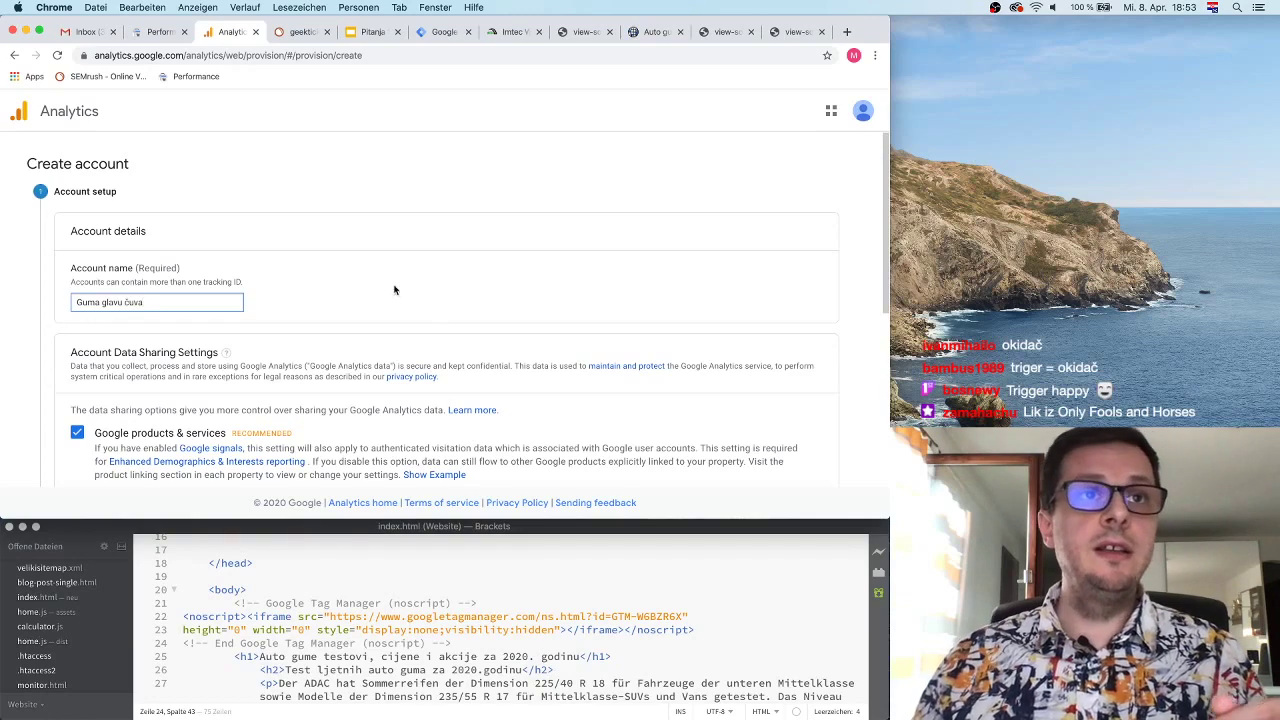
Step: Keep all account data sharing options enabled and continue to the choice of what to measure, leaving Web selected
scroll(394, 286, down, 5)
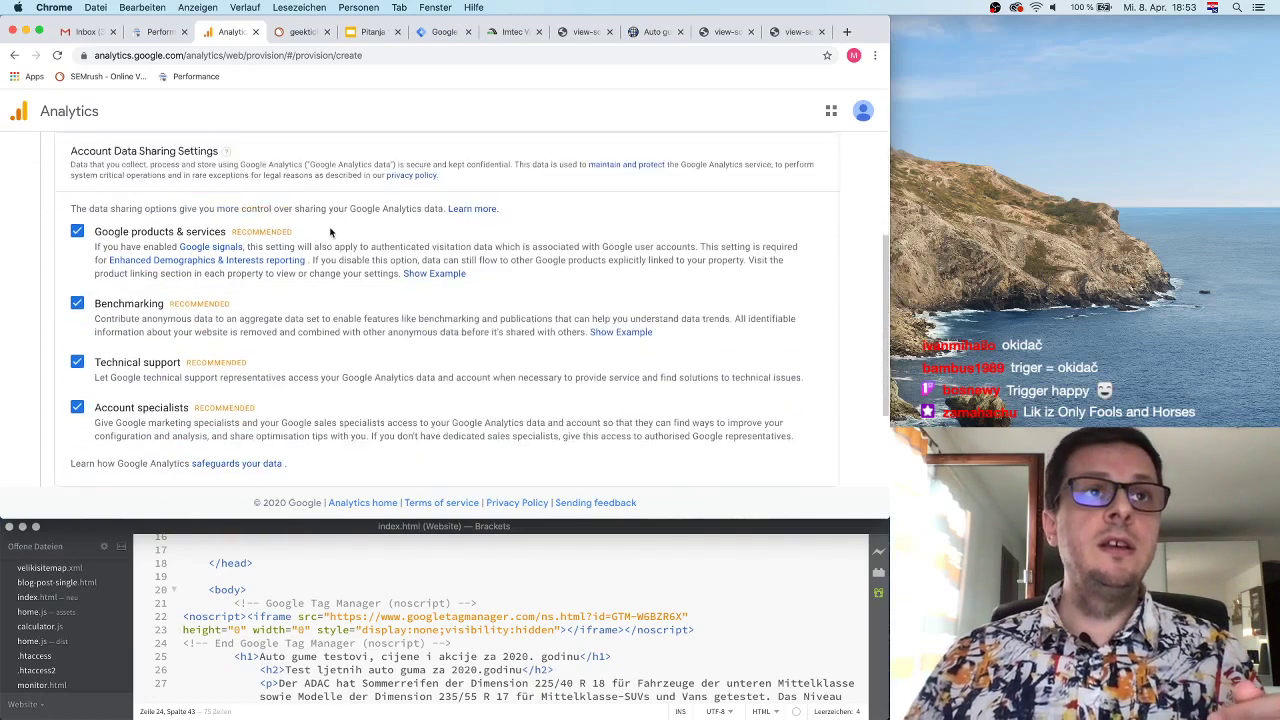
scroll(300, 350, down, 2)
scroll(350, 332, up, 7)
scroll(350, 332, down, 7)
click(80, 387)
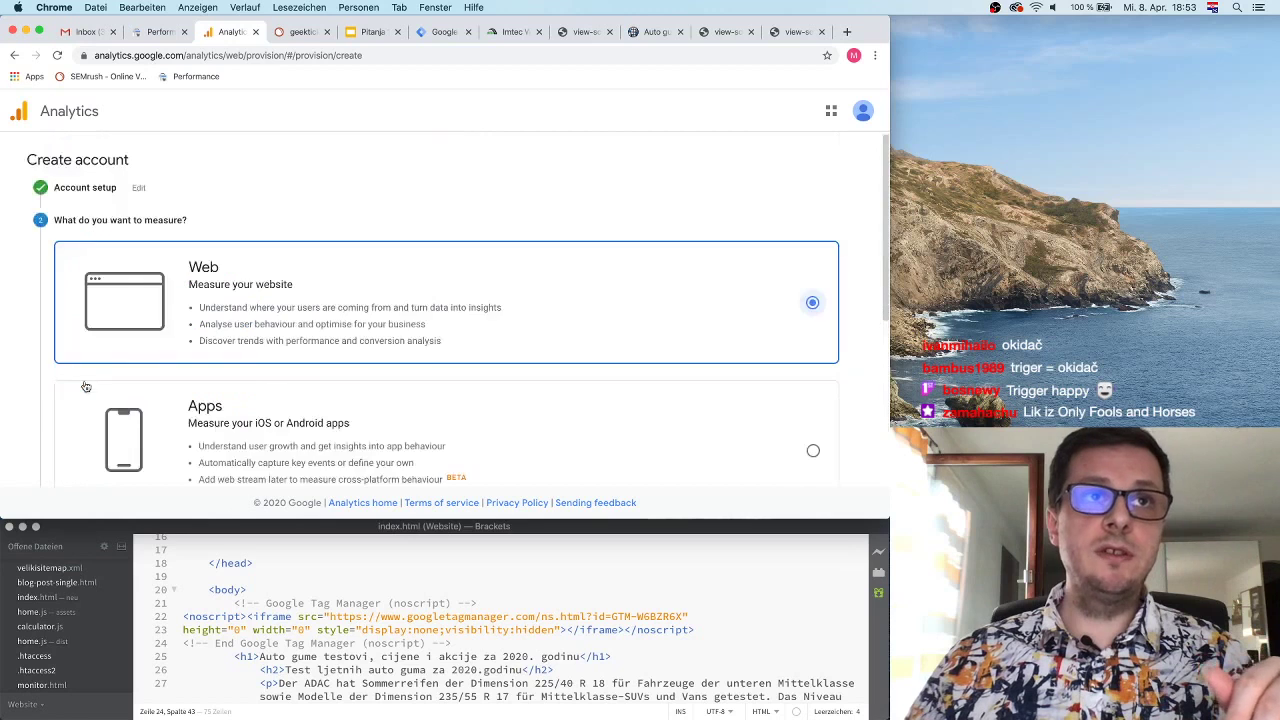
scroll(536, 366, down, 5)
scroll(534, 366, up, 5)
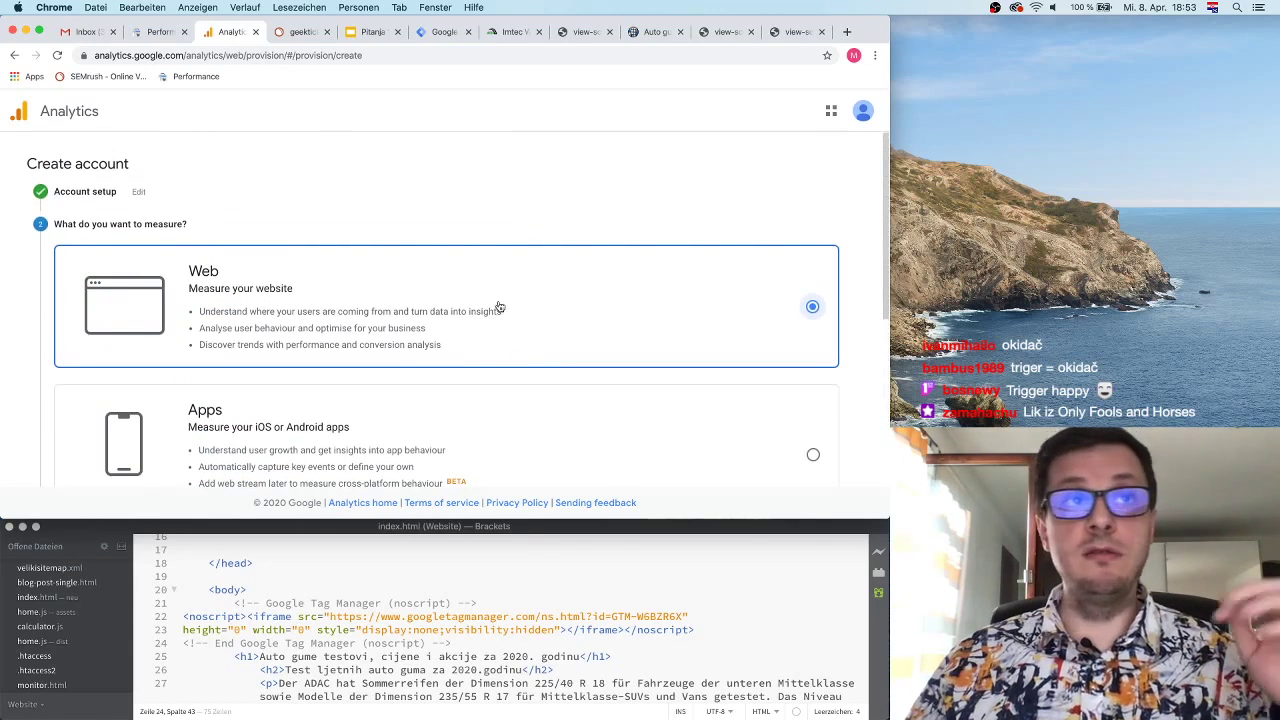
scroll(300, 333, down, 5)
scroll(300, 333, up, 3)
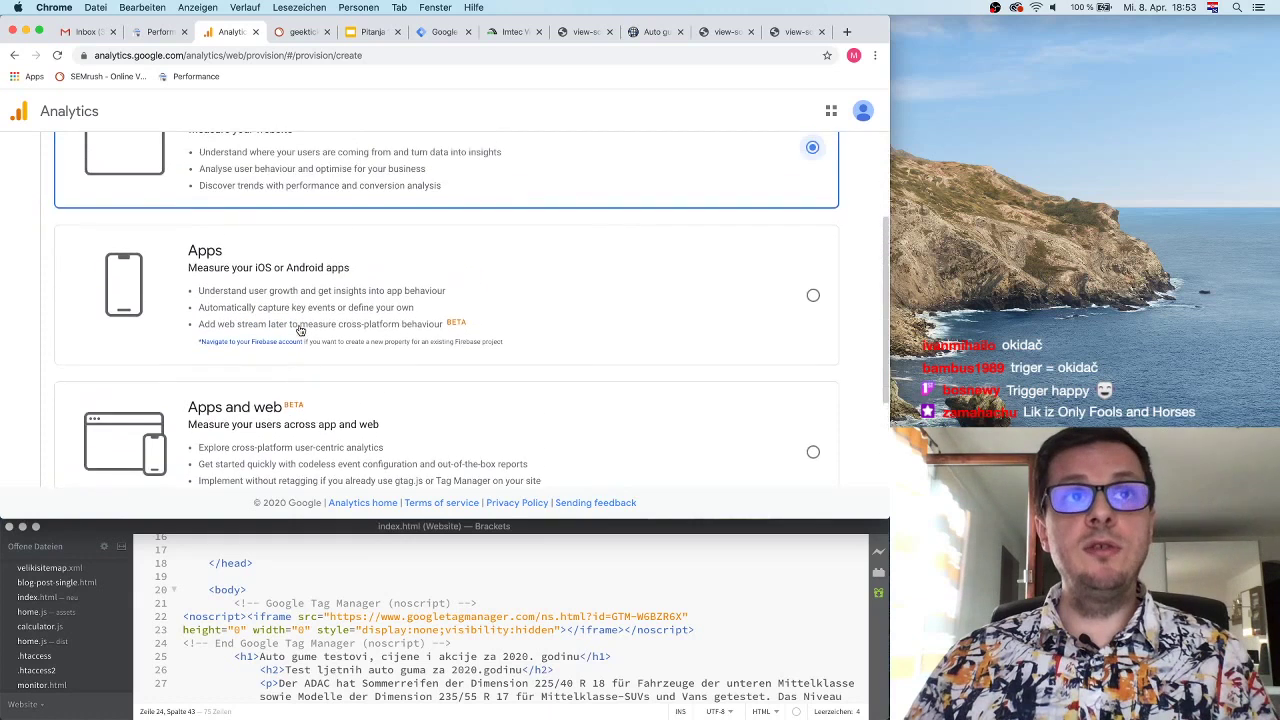
scroll(300, 340, down, 4)
click(78, 407)
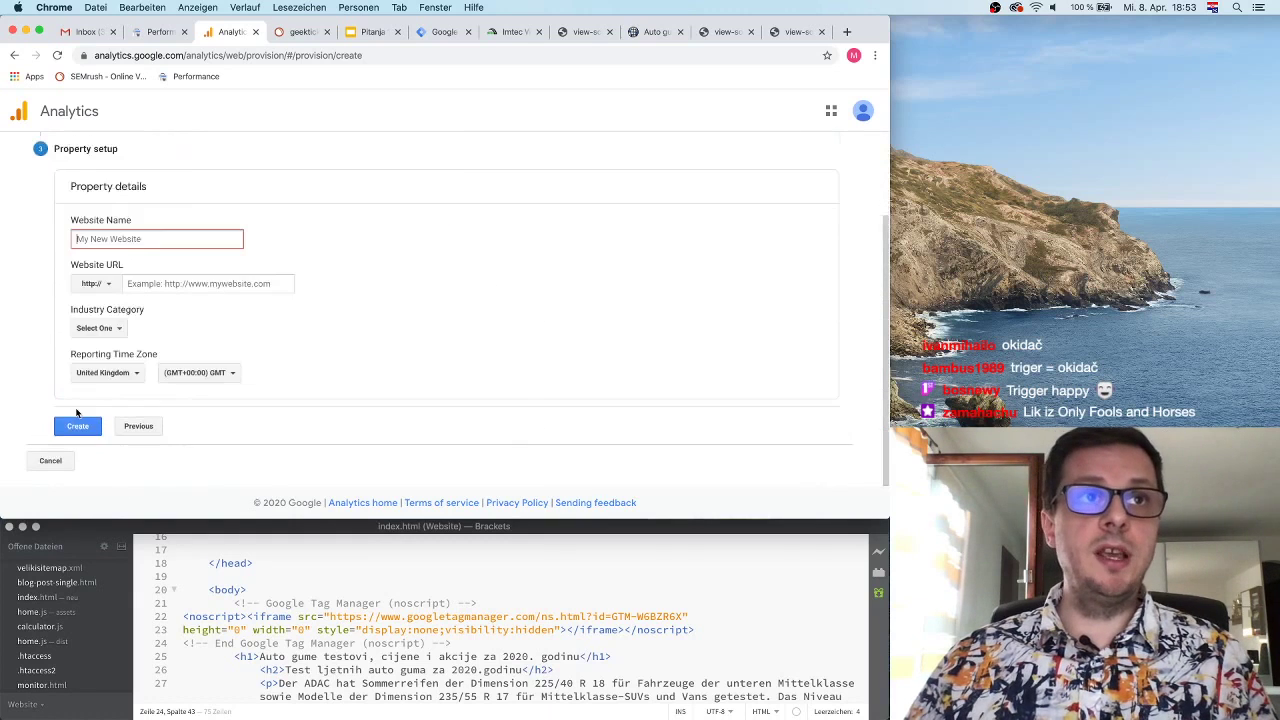
text(www.gume)
text(glavucuva.com)
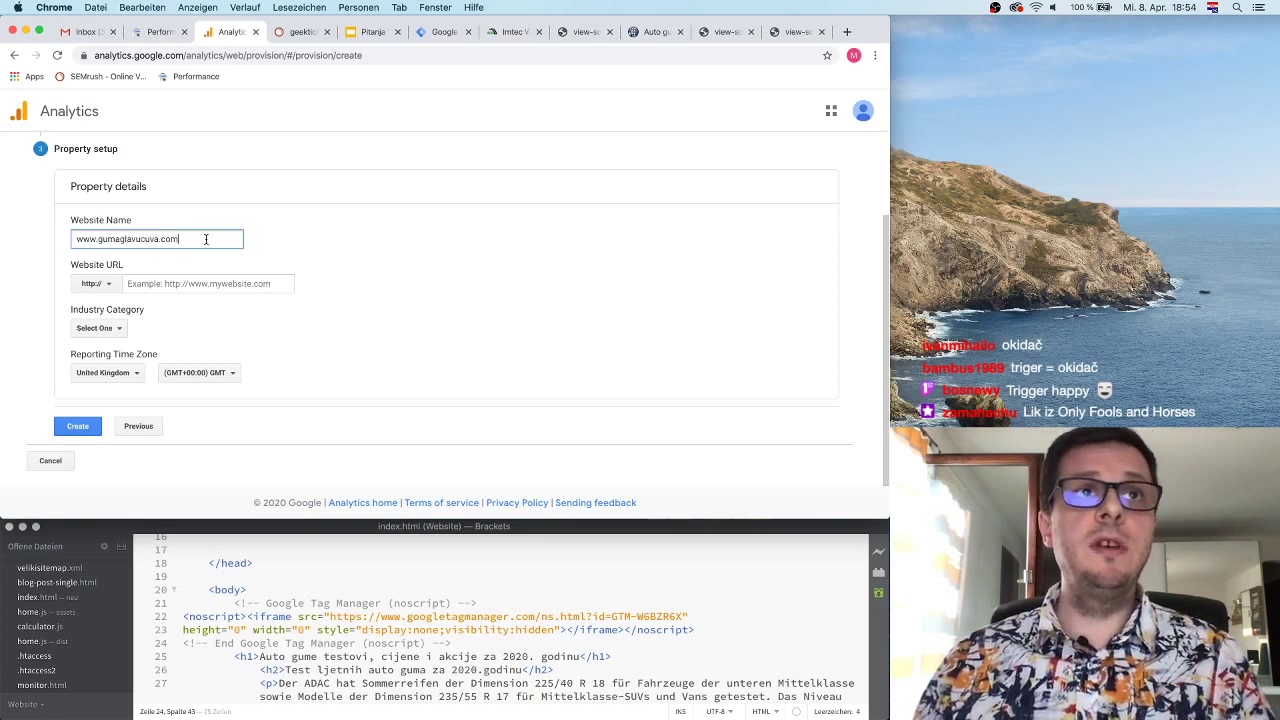
key(super+a)
key(super+c)
click(408, 242)
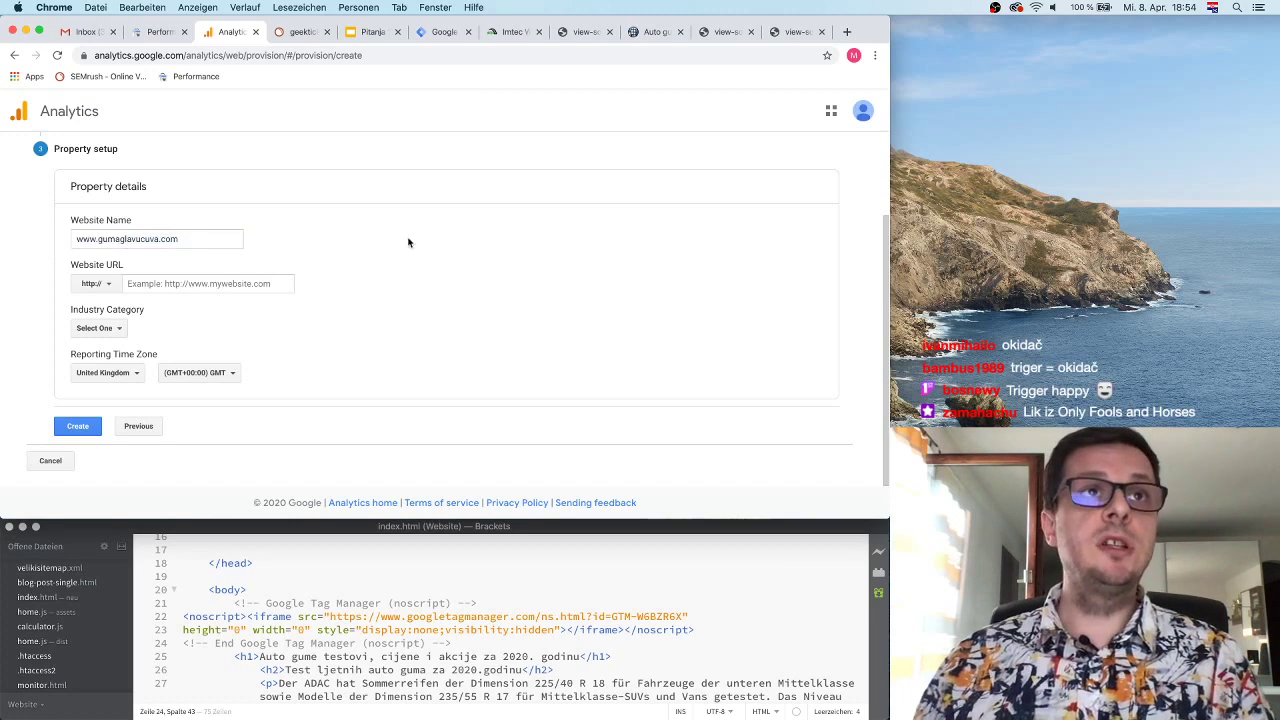
click(223, 283)
key(super+v)
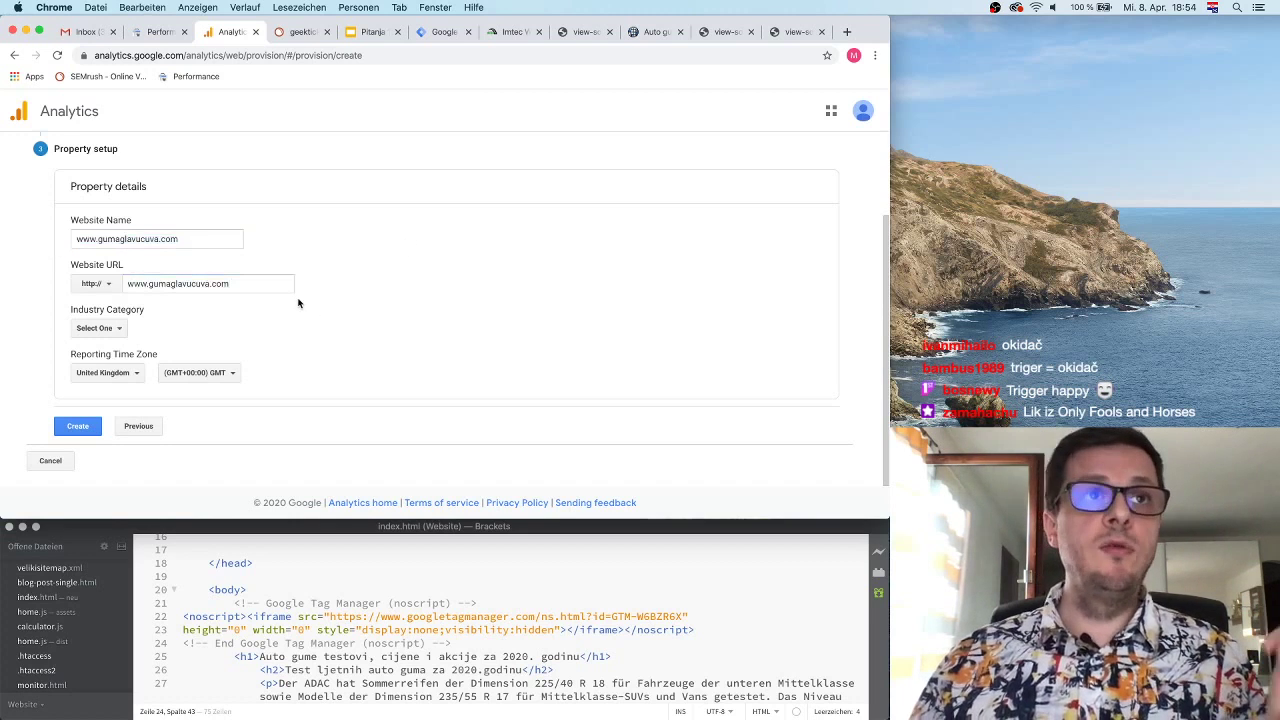
Step: Set the industry category to Automotive and the reporting time zone to Bosnia & Herzegovina, and submit the property for creation
click(104, 328)
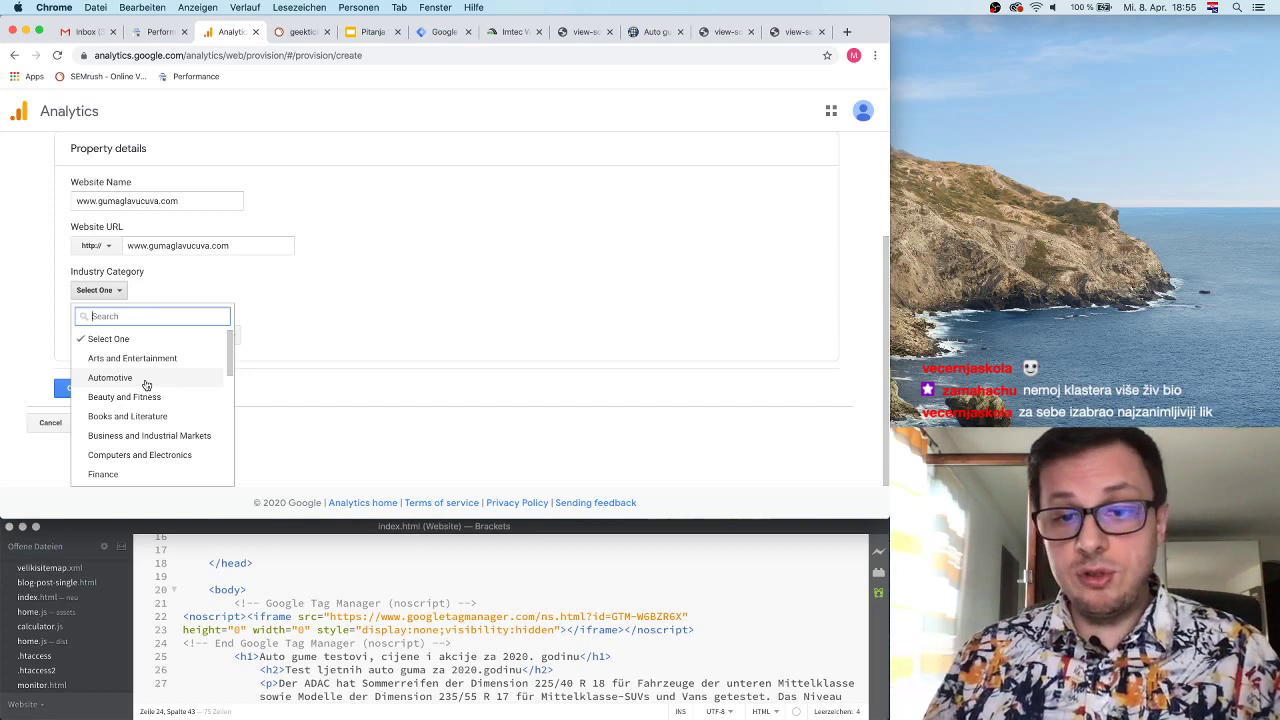
click(146, 384)
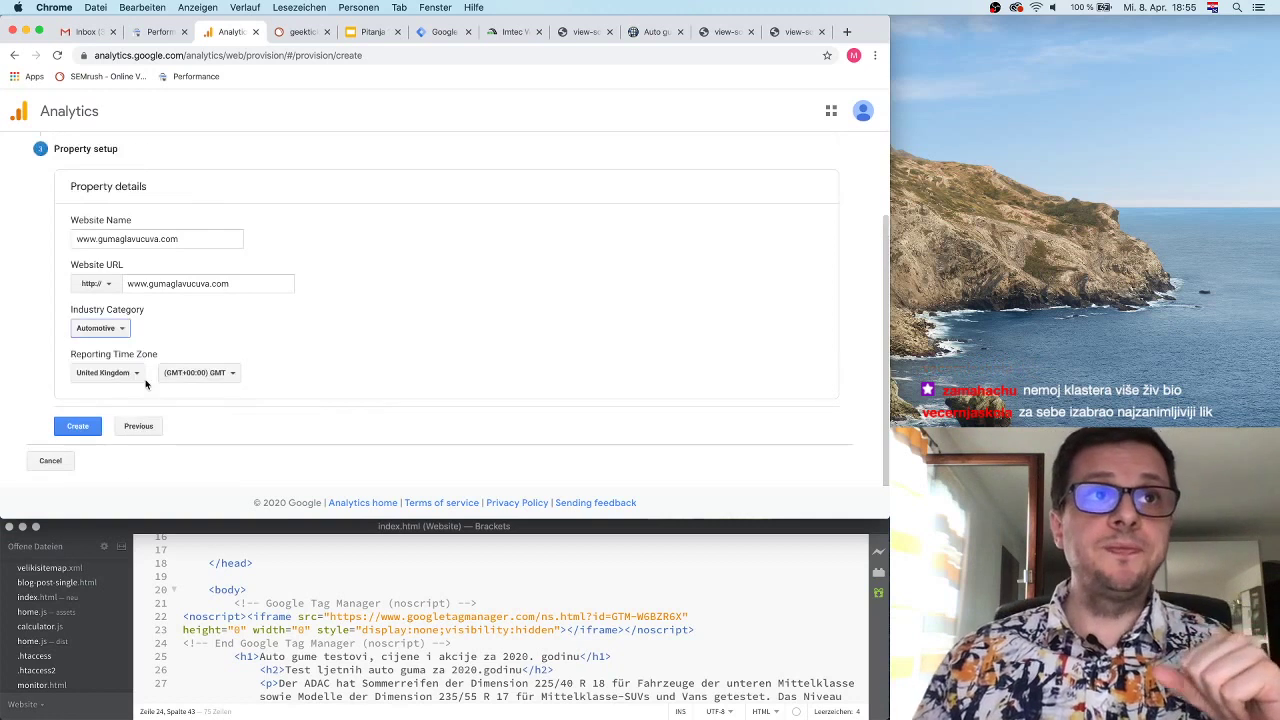
click(124, 377)
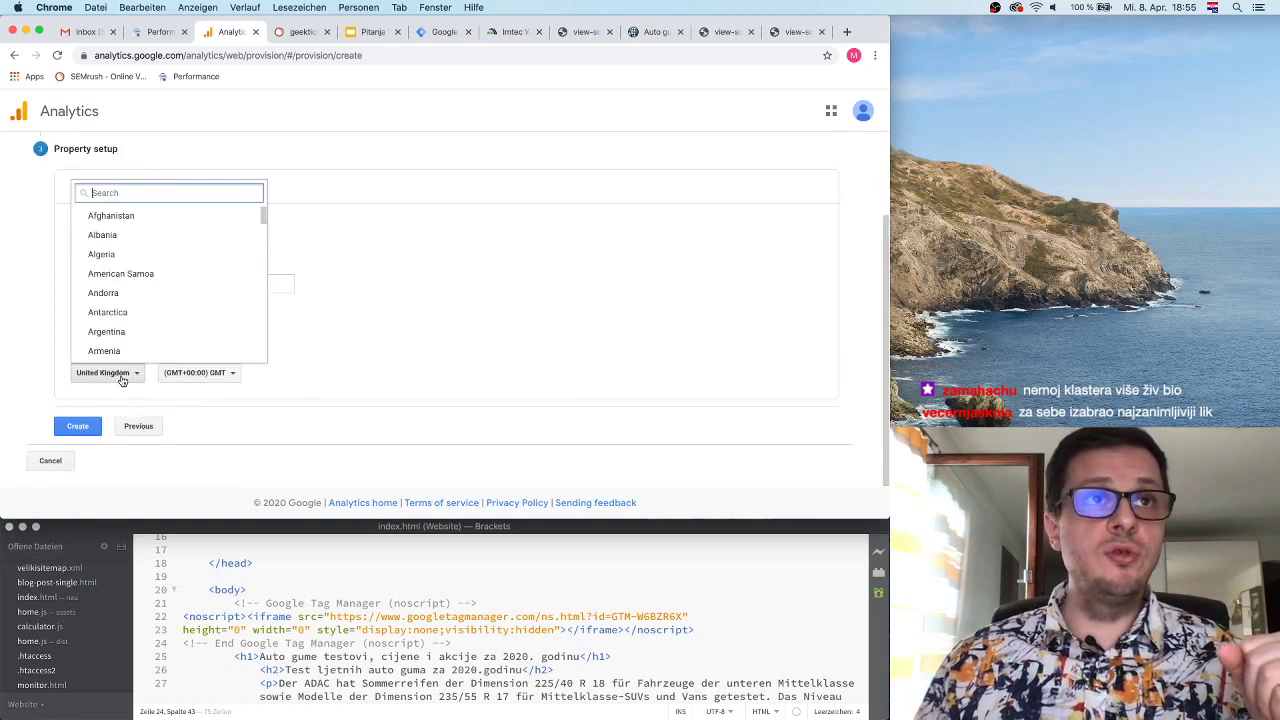
text(bo)
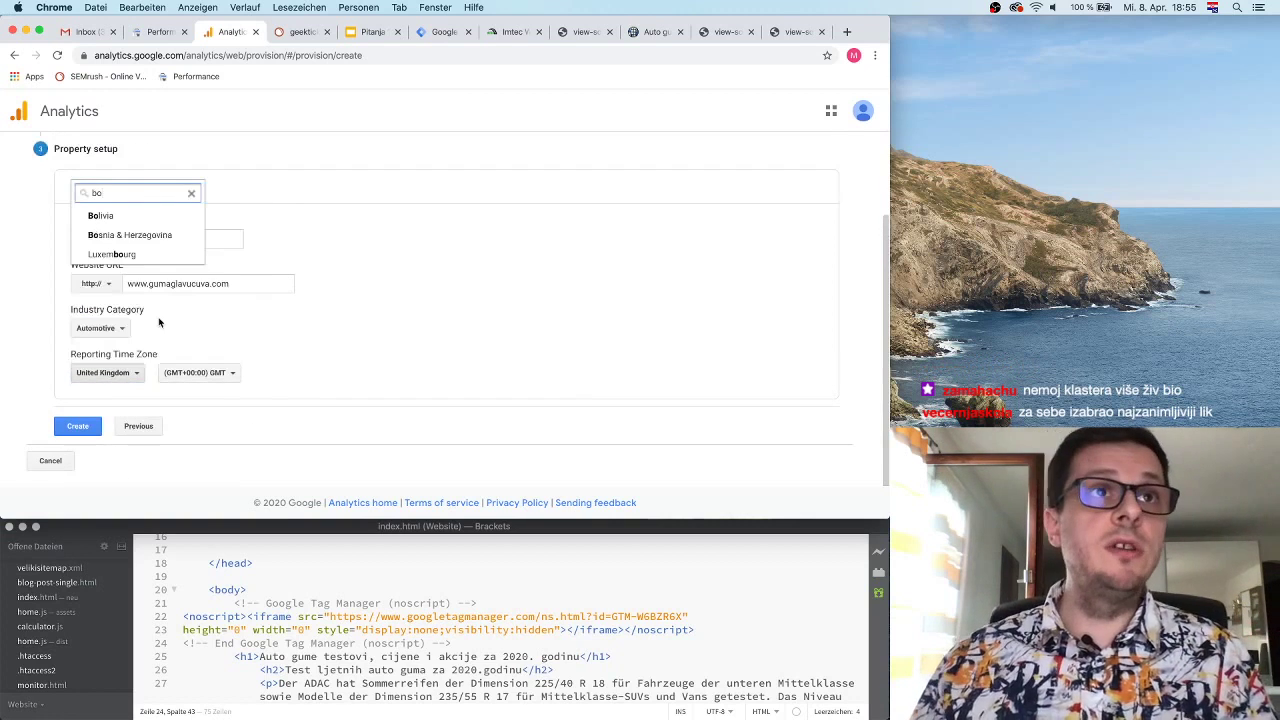
click(150, 237)
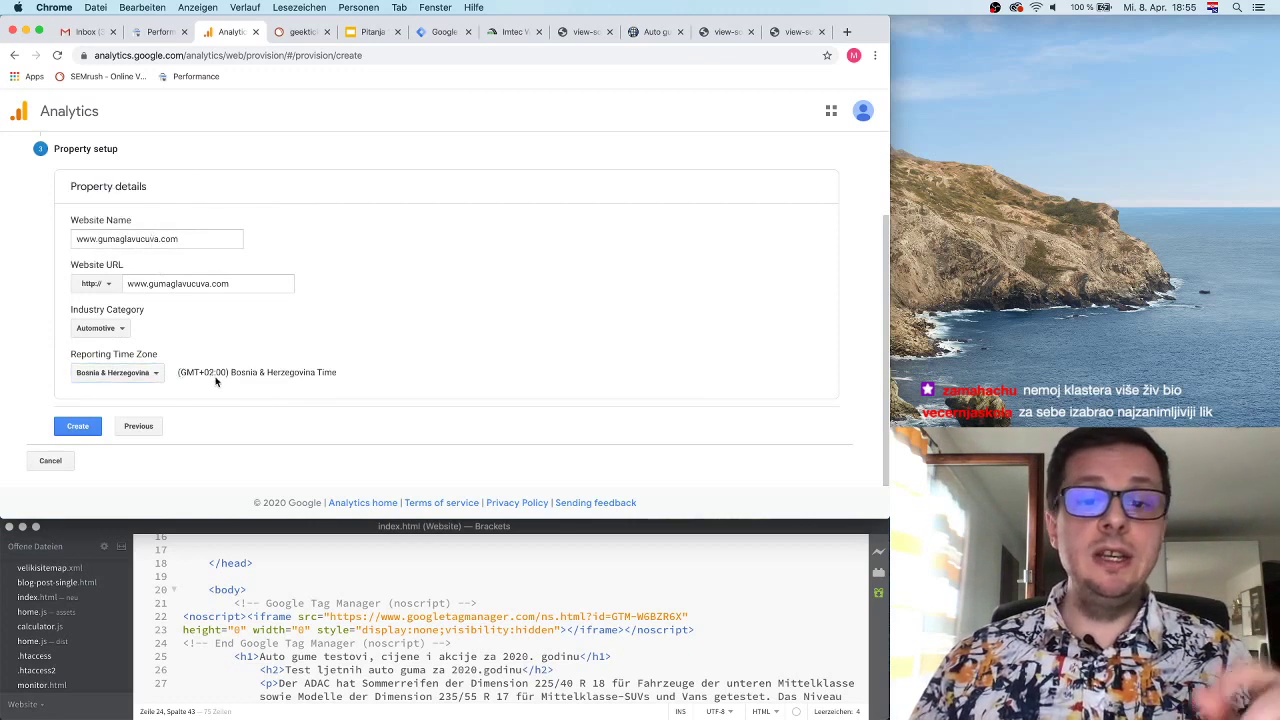
click(80, 427)
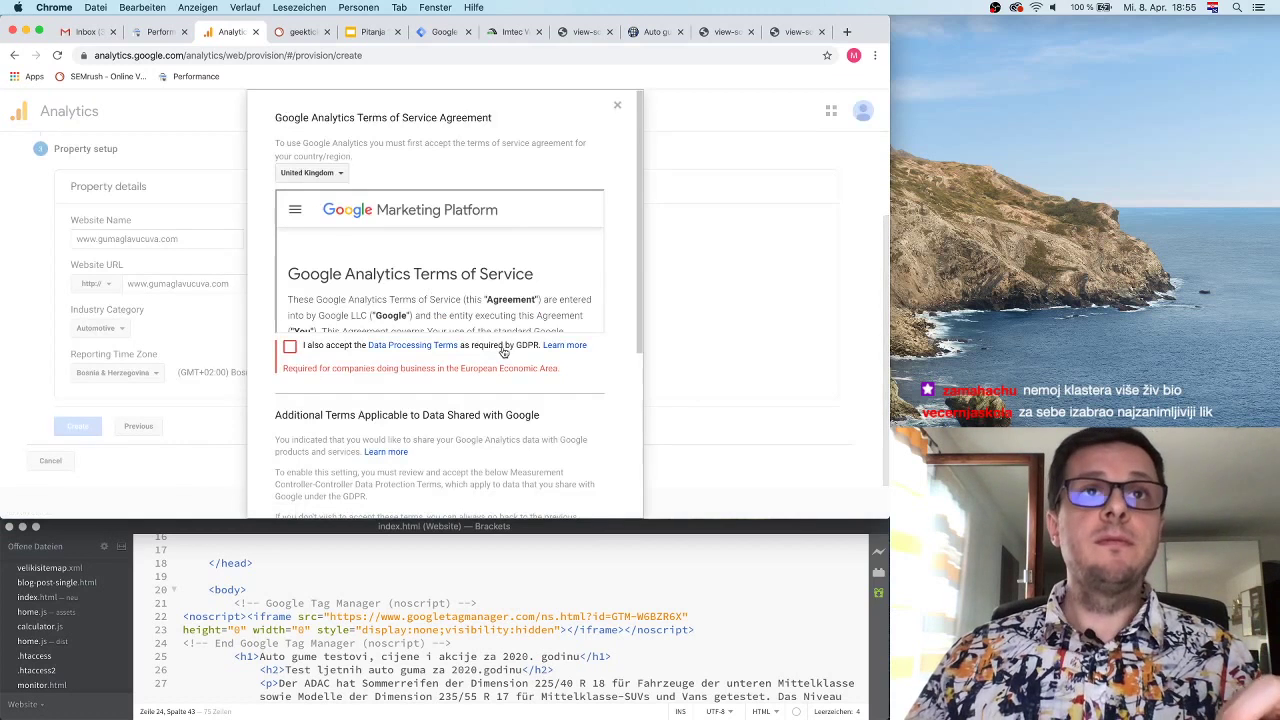
Step: Set the terms of service country to Bosnia & Herzegovina and accept the agreement with both the data processing and data protection terms
click(324, 175)
text(bosn)
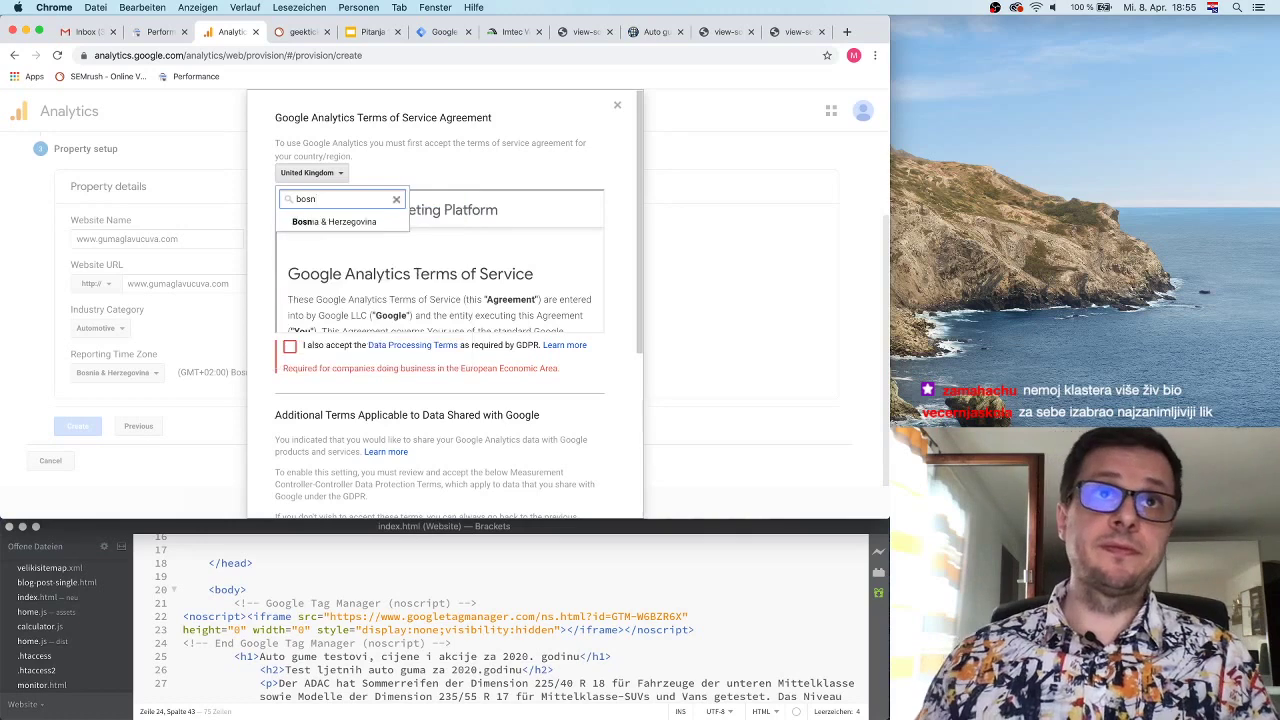
click(366, 222)
click(282, 346)
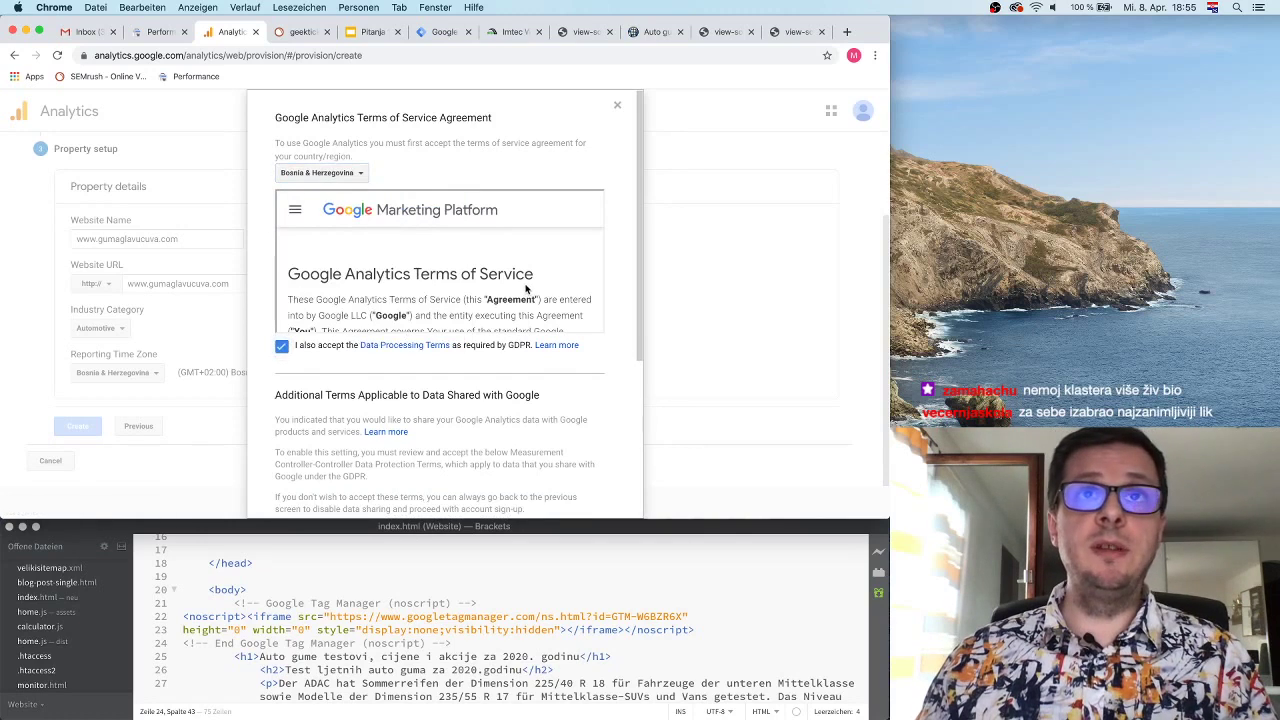
scroll(526, 288, down, 10)
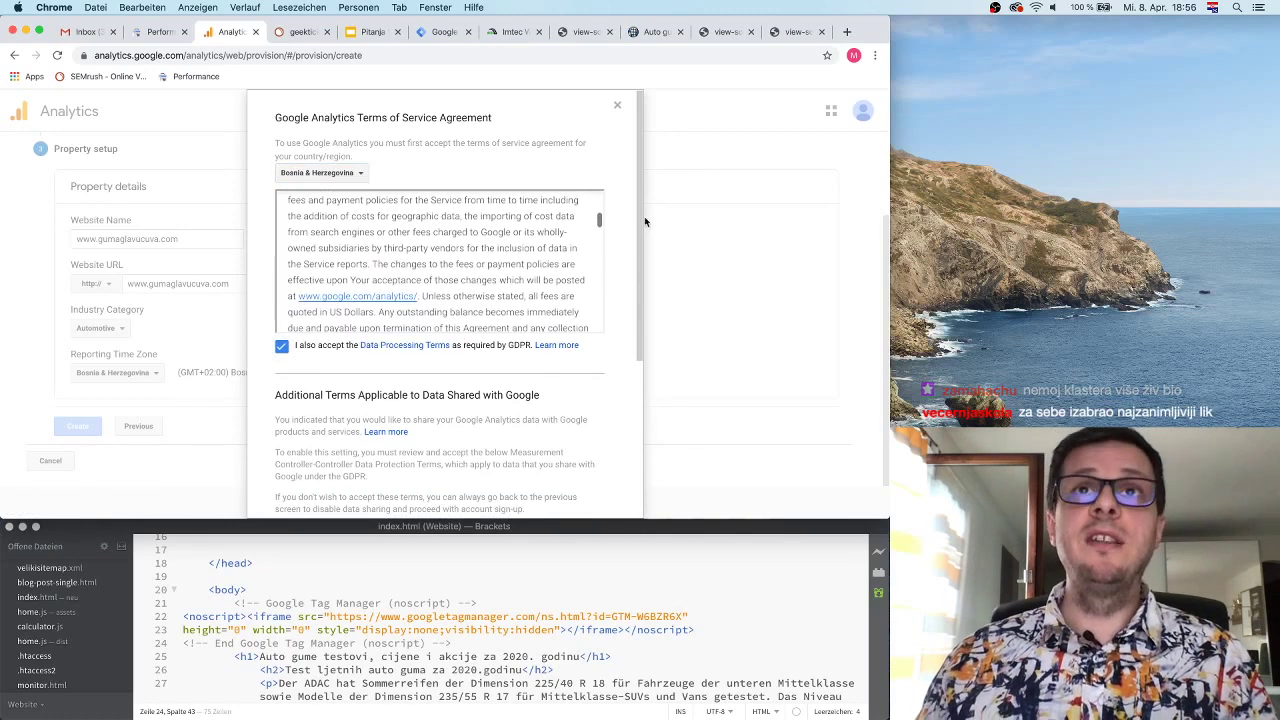
scroll(639, 209, down, 5)
click(281, 437)
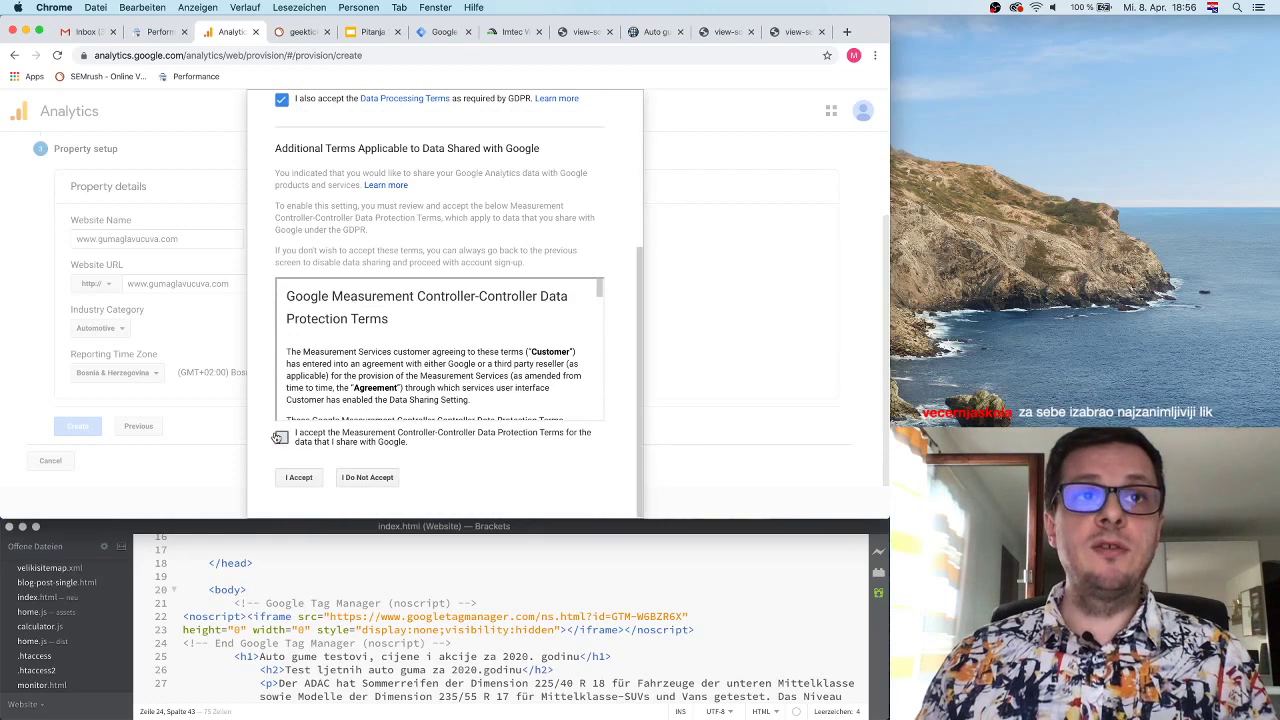
click(298, 477)
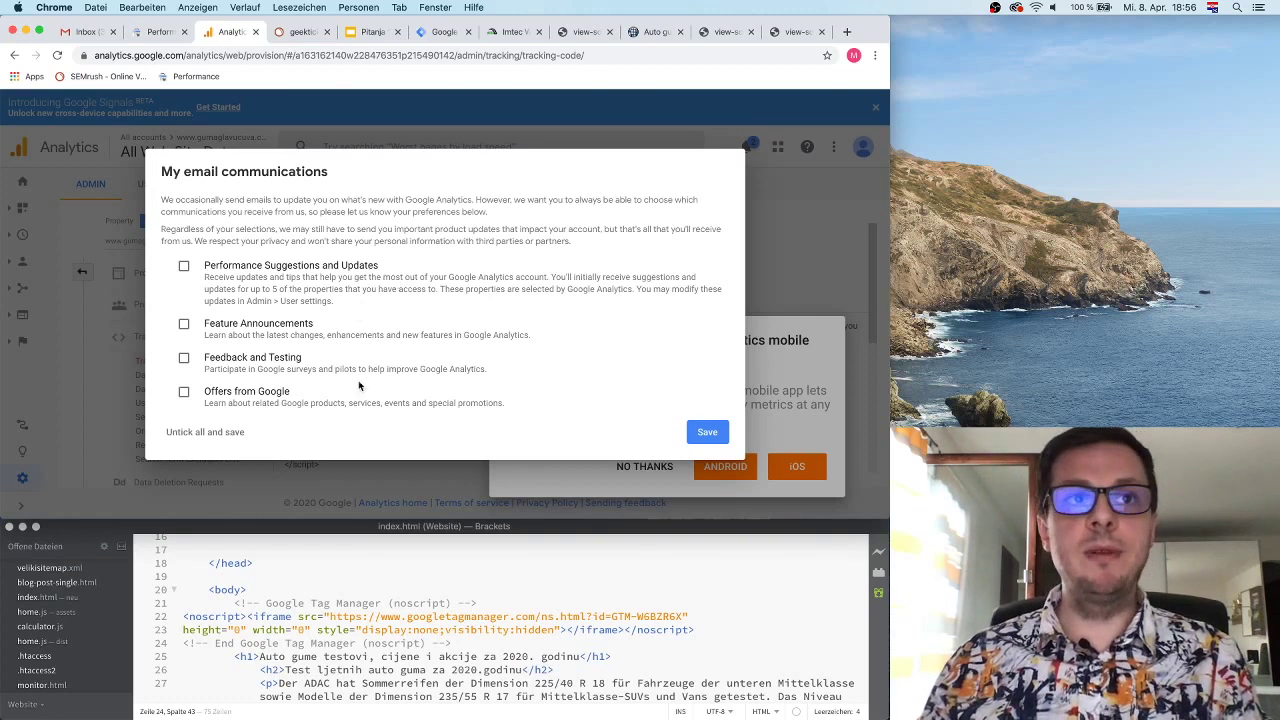
Step: Save the email preferences with every option unticked, and dismiss the mobile app offer and the search tip
click(707, 431)
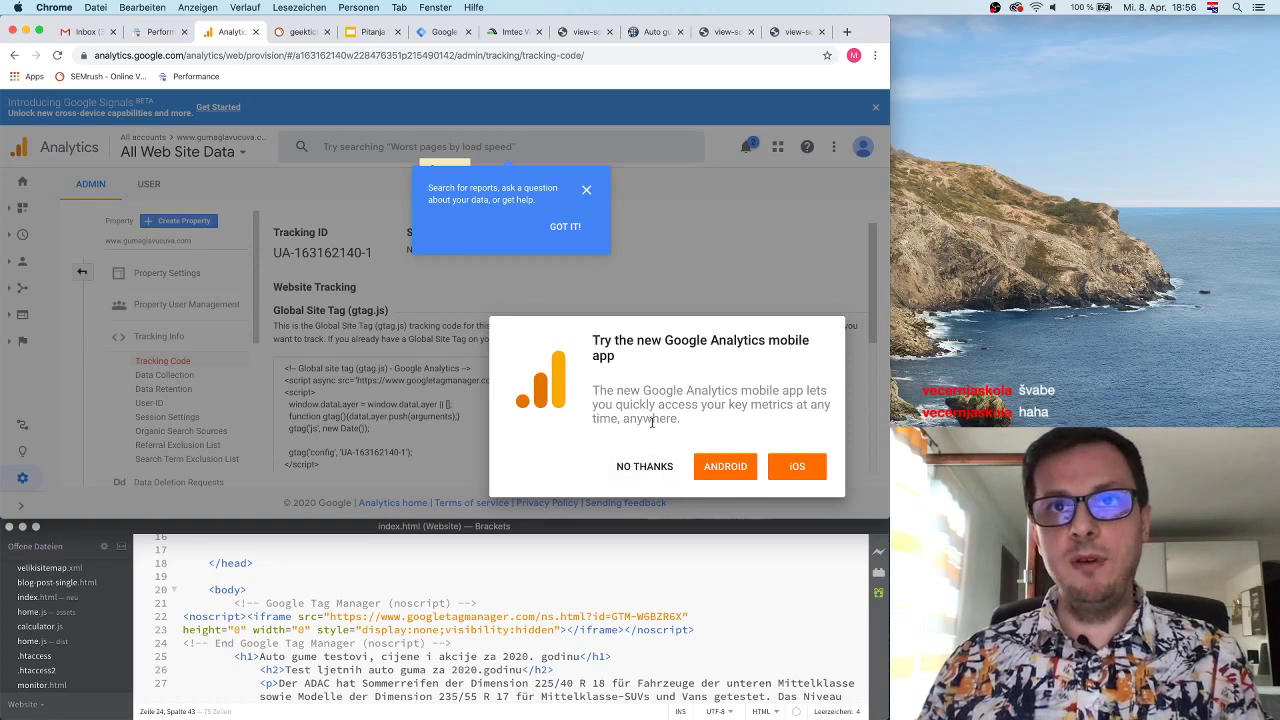
click(644, 466)
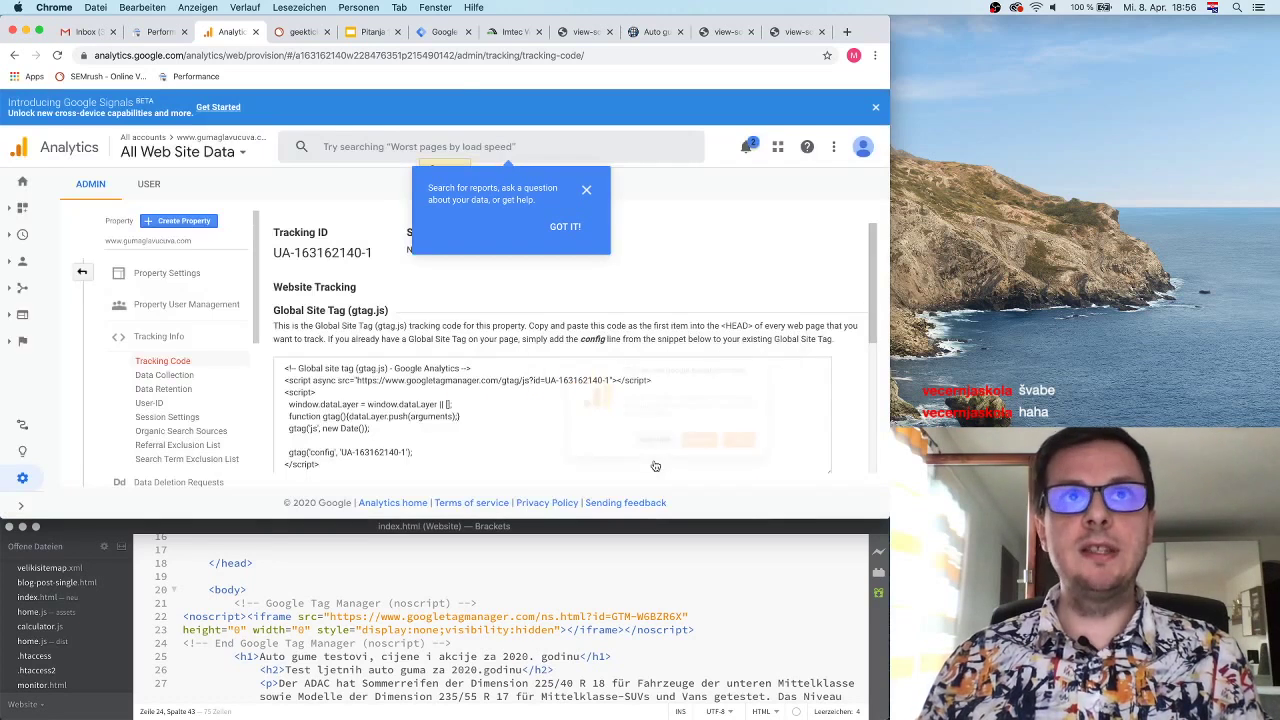
click(566, 238)
Step: Read through the property's tracking code page, covering the Global Site Tag instructions and the Google Tag Manager section
scroll(593, 292, down, 2)
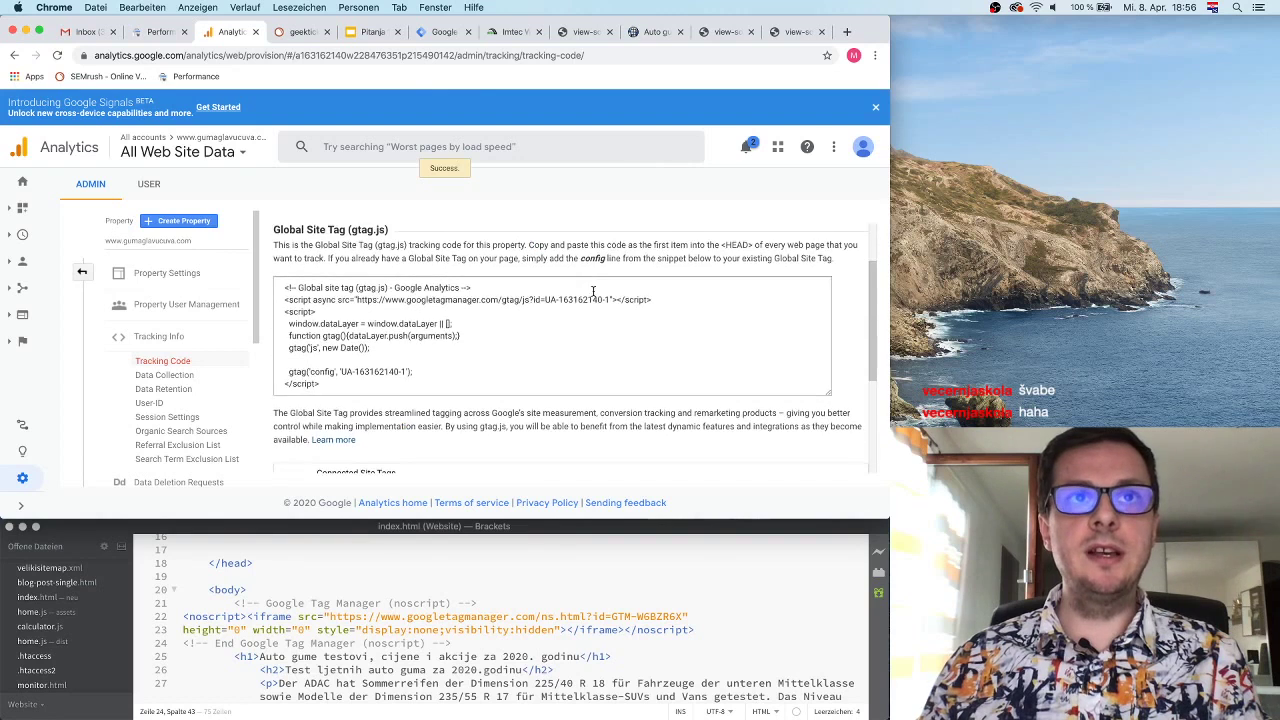
scroll(475, 317, down, 3)
scroll(496, 286, up, 5)
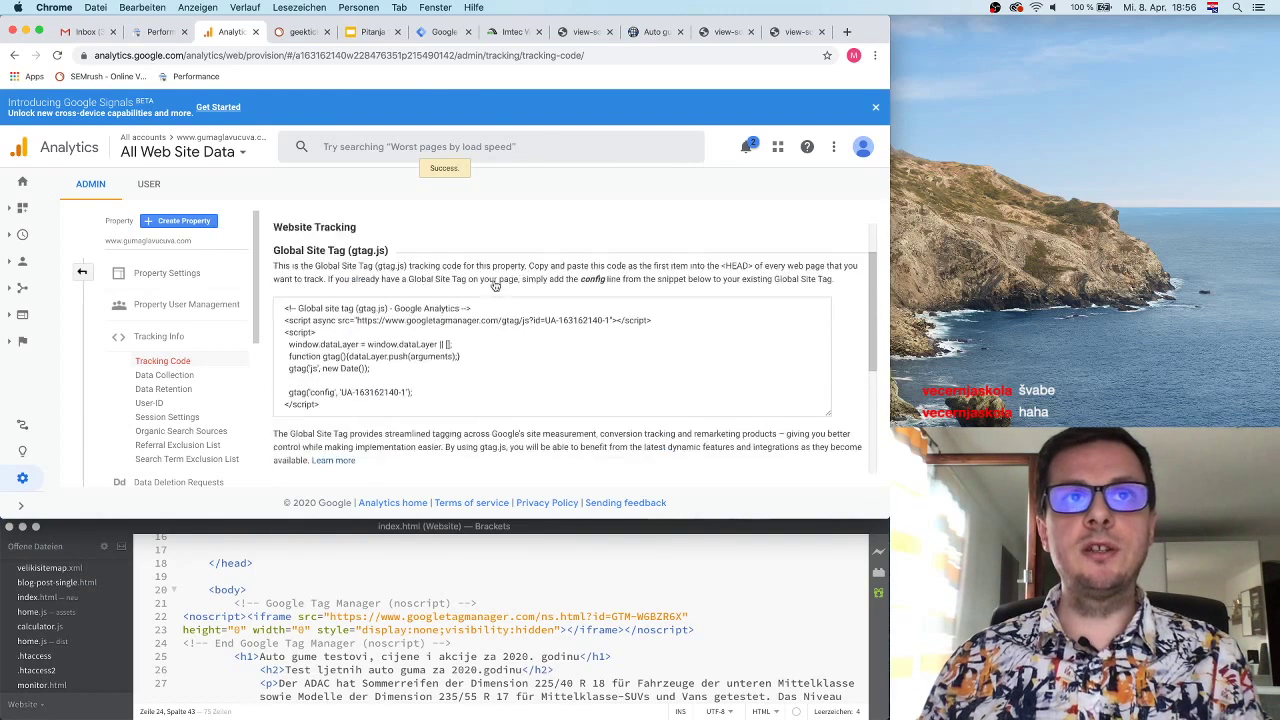
scroll(522, 387, down, 1)
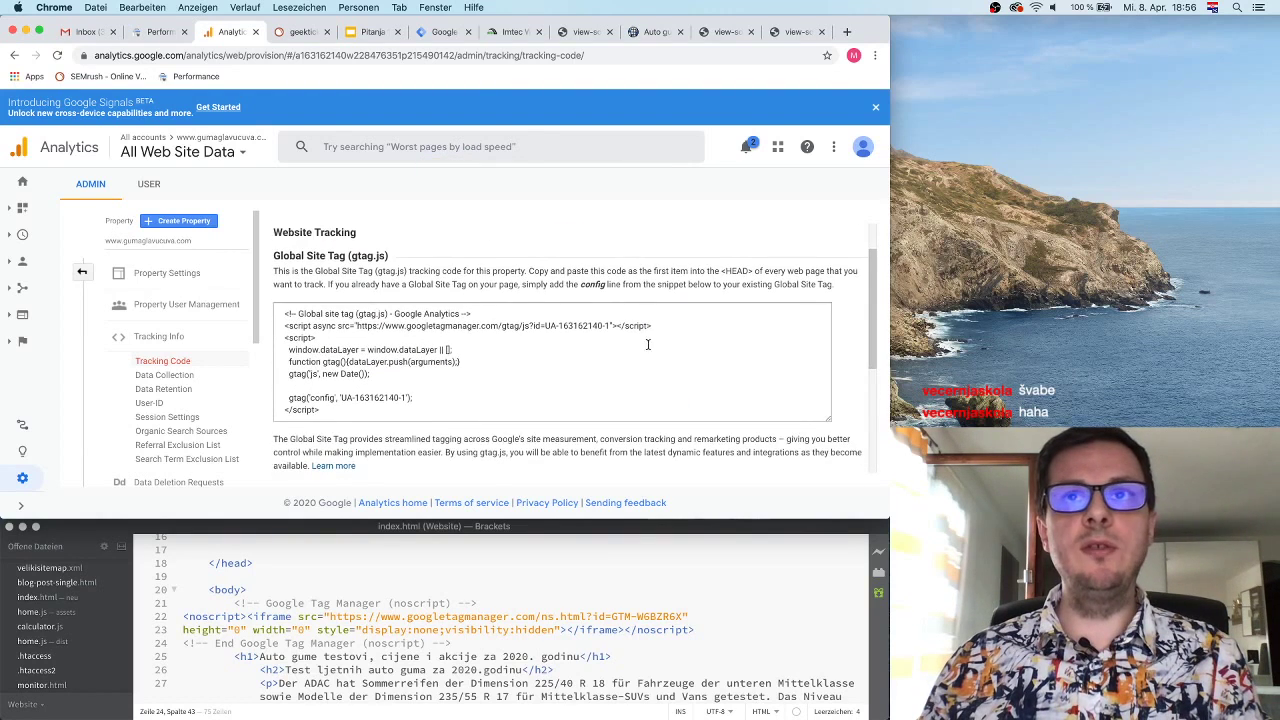
drag(720, 268, 786, 270)
click(590, 290)
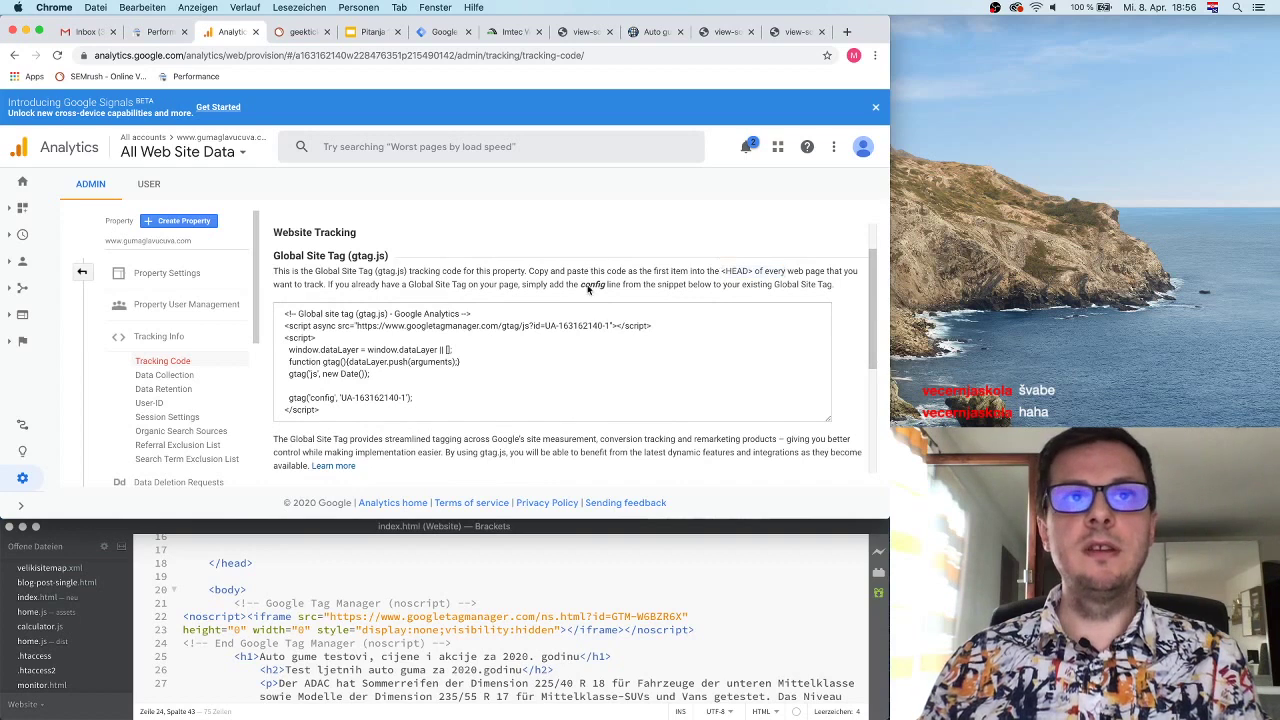
scroll(590, 330, down, 4)
scroll(590, 372, up, 4)
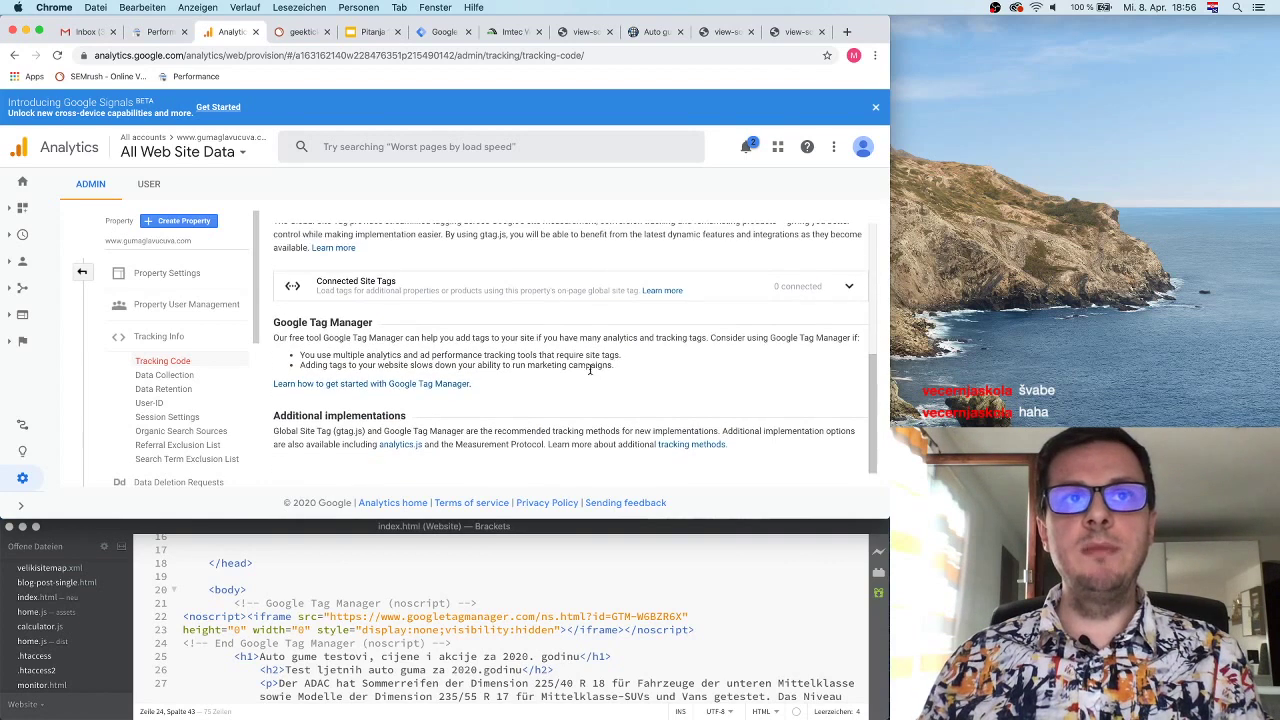
scroll(590, 369, down, 4)
scroll(590, 369, down, 1)
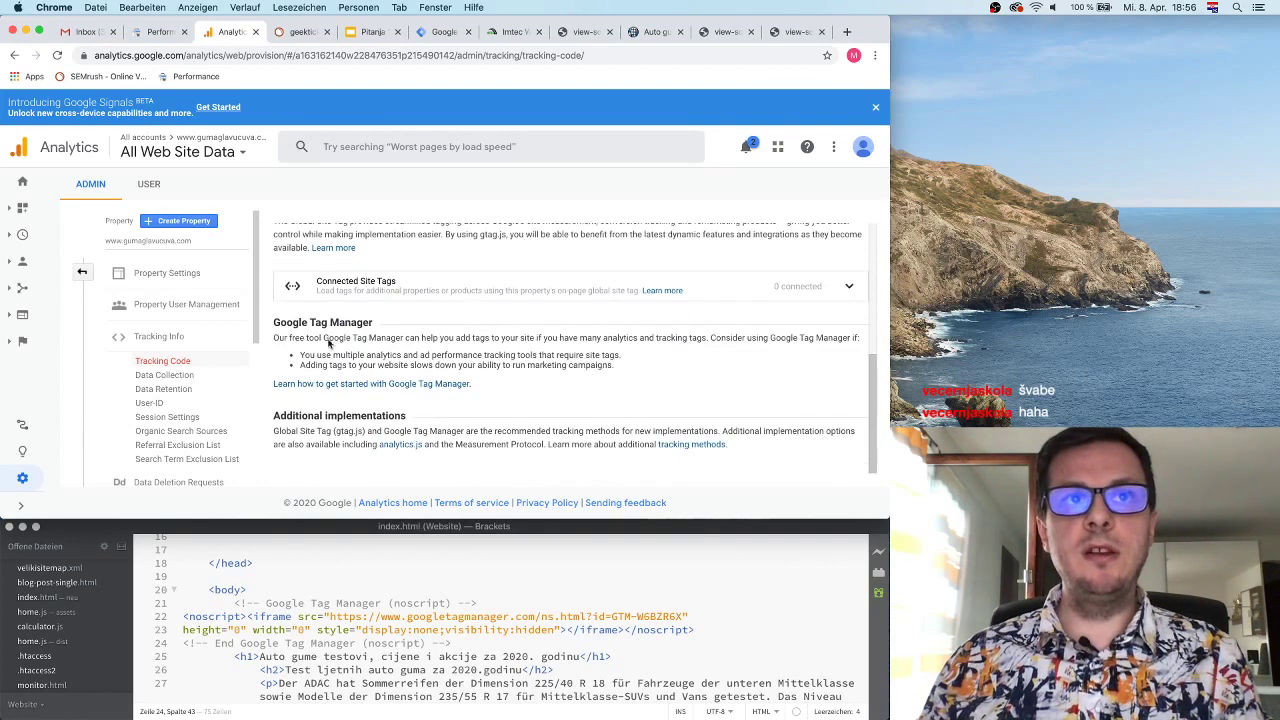
scroll(699, 360, up, 4)
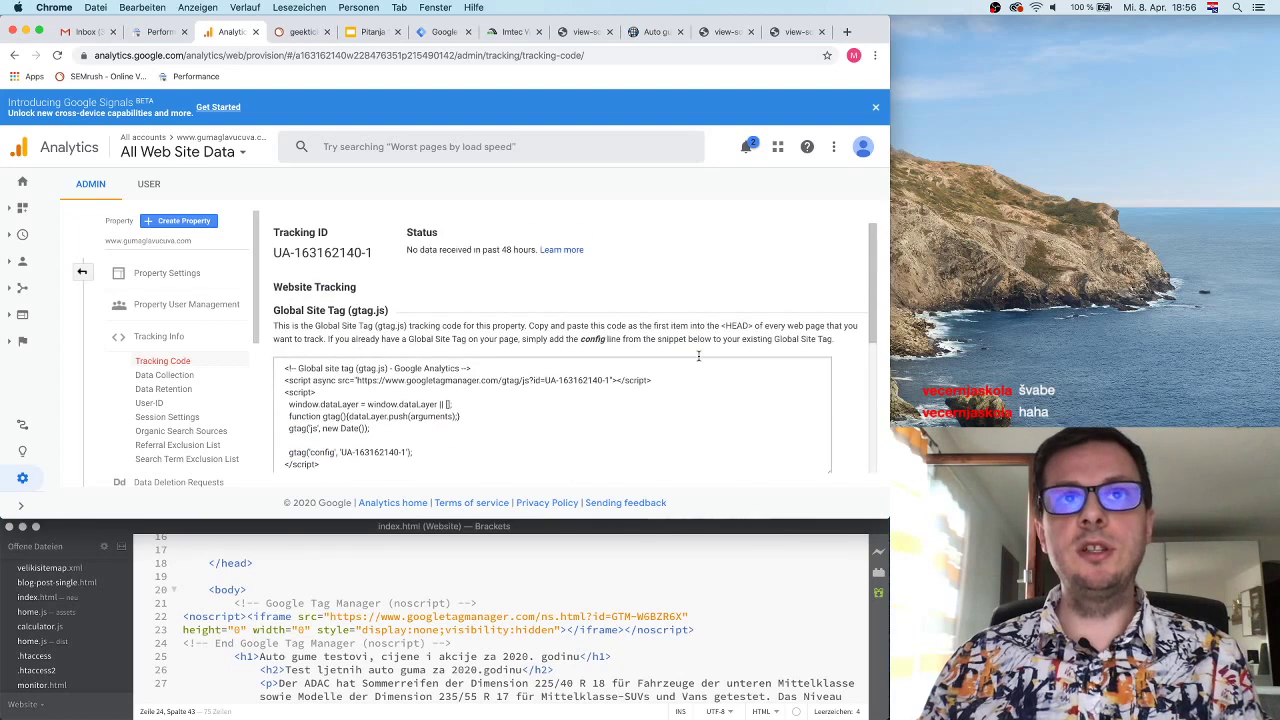
scroll(697, 355, down, 5)
scroll(708, 316, up, 4)
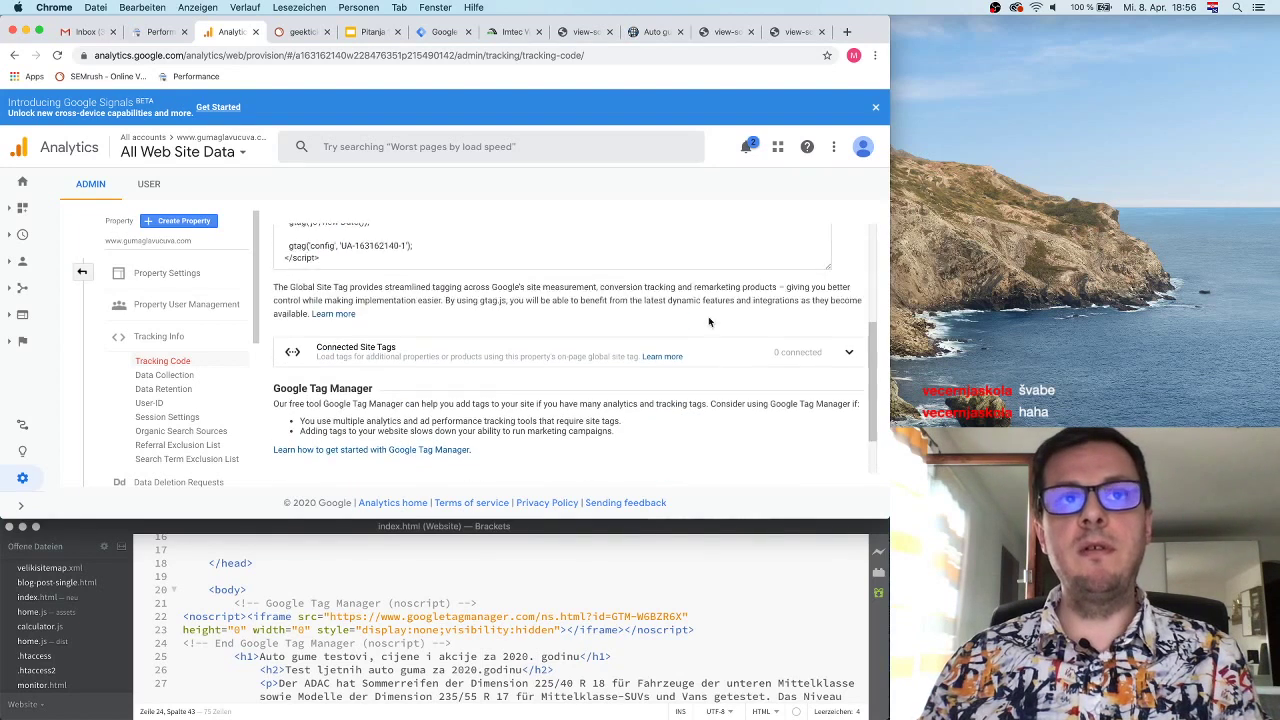
scroll(708, 317, up, 3)
scroll(708, 317, down, 3)
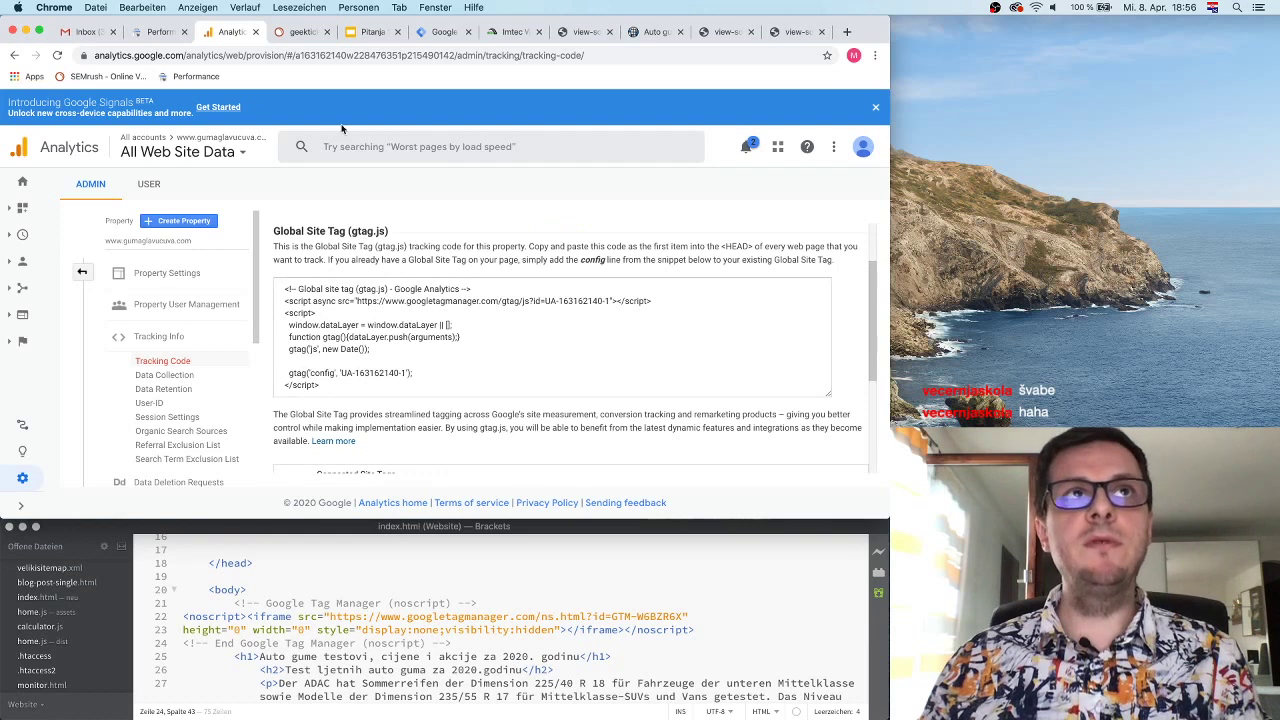
Step: Highlight the entire Global Site Tag (gtag.js) code snippet to point out the code
click(413, 338)
click(372, 308)
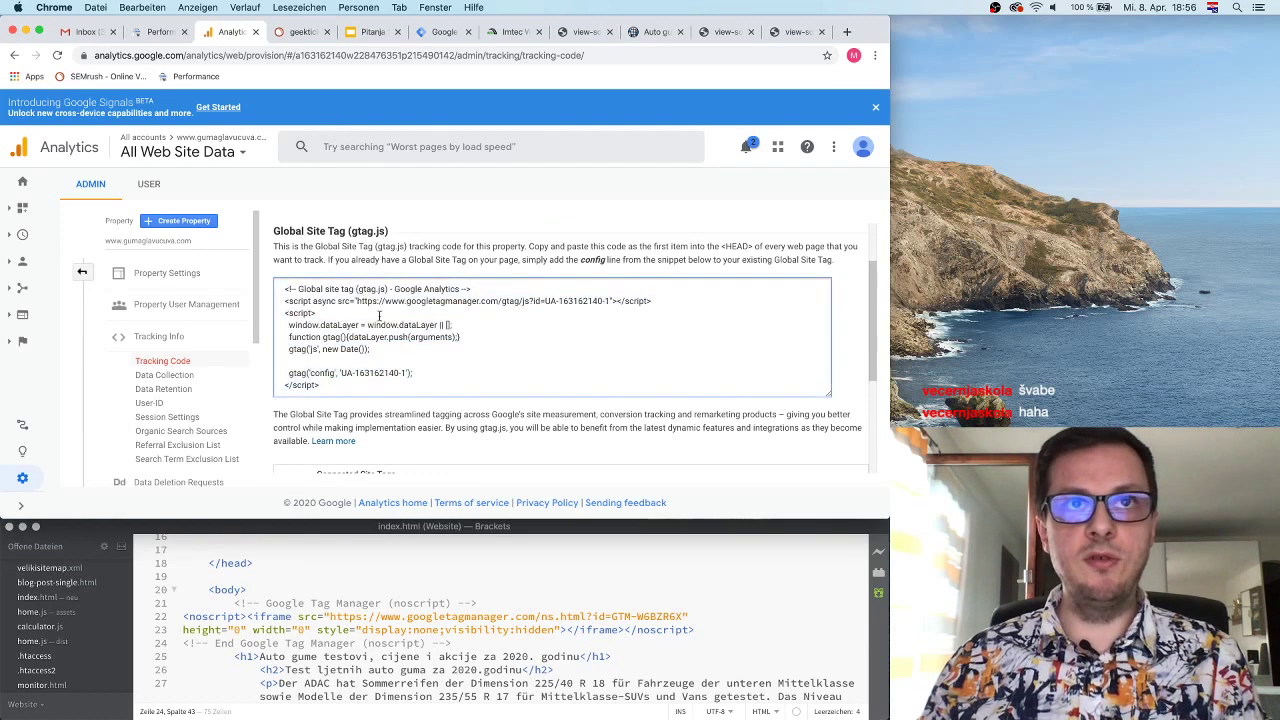
click(383, 390)
click(474, 346)
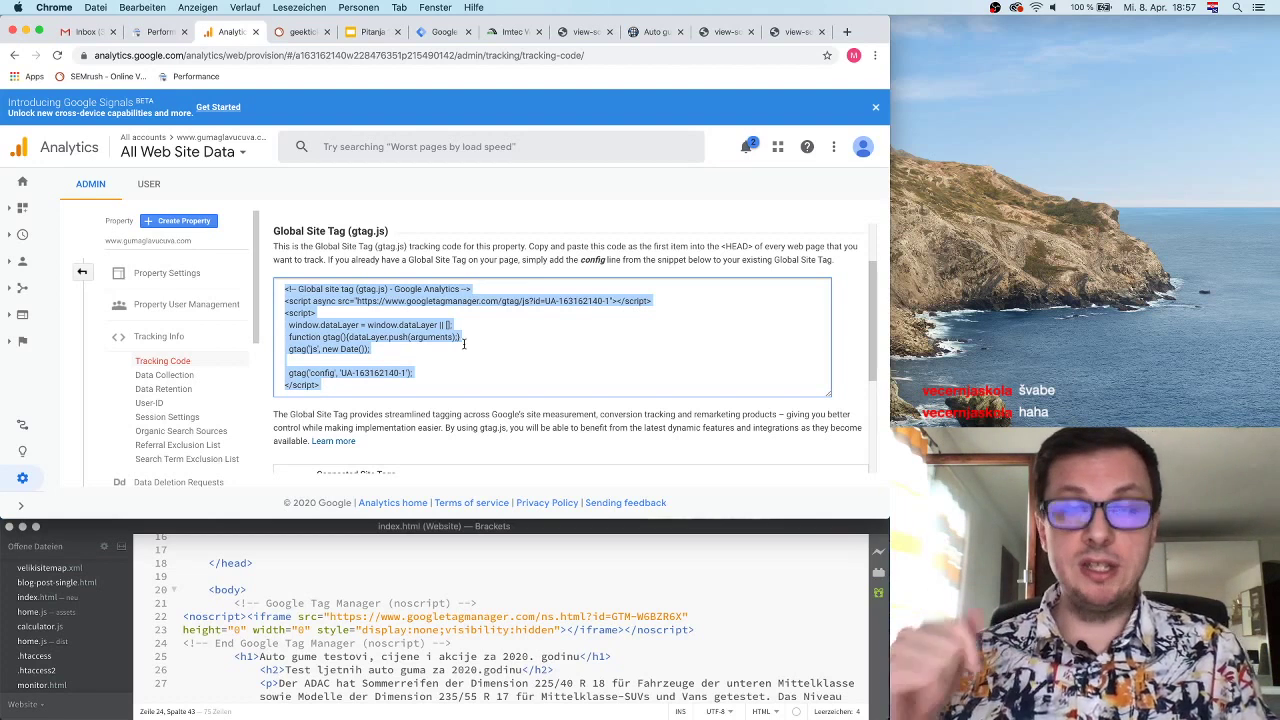
scroll(464, 344, up, 1)
click(455, 32)
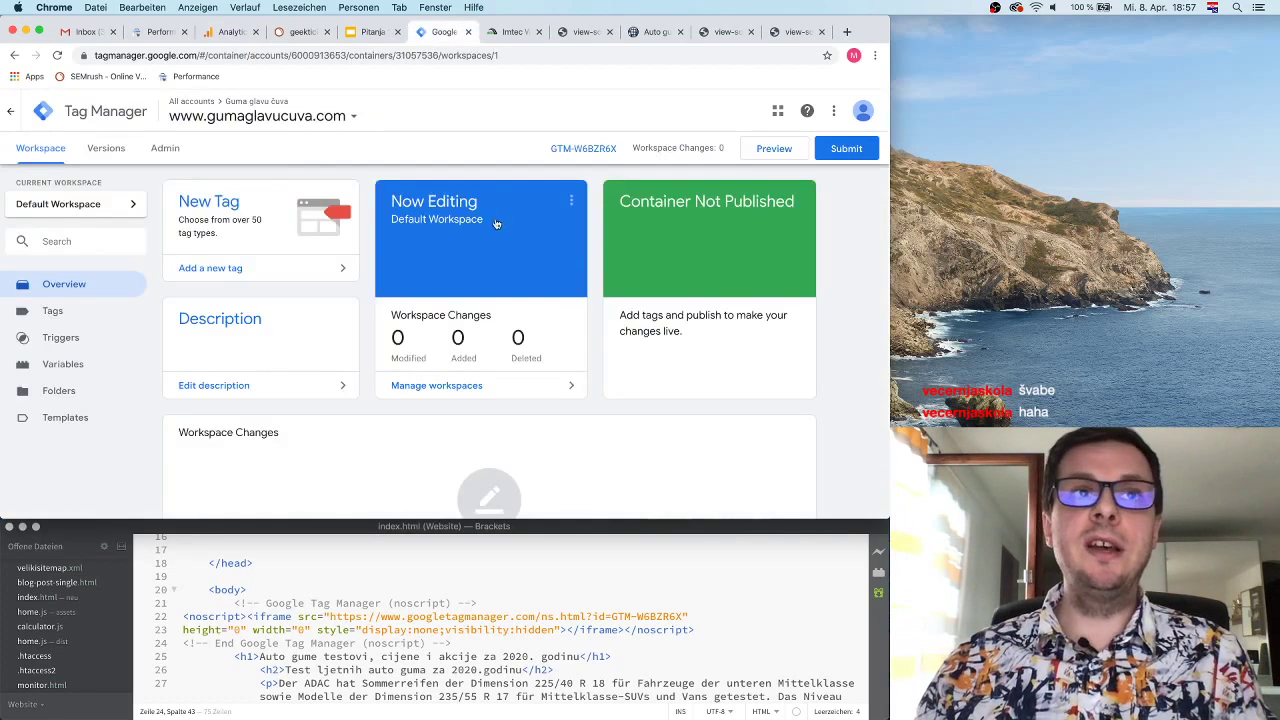
click(233, 204)
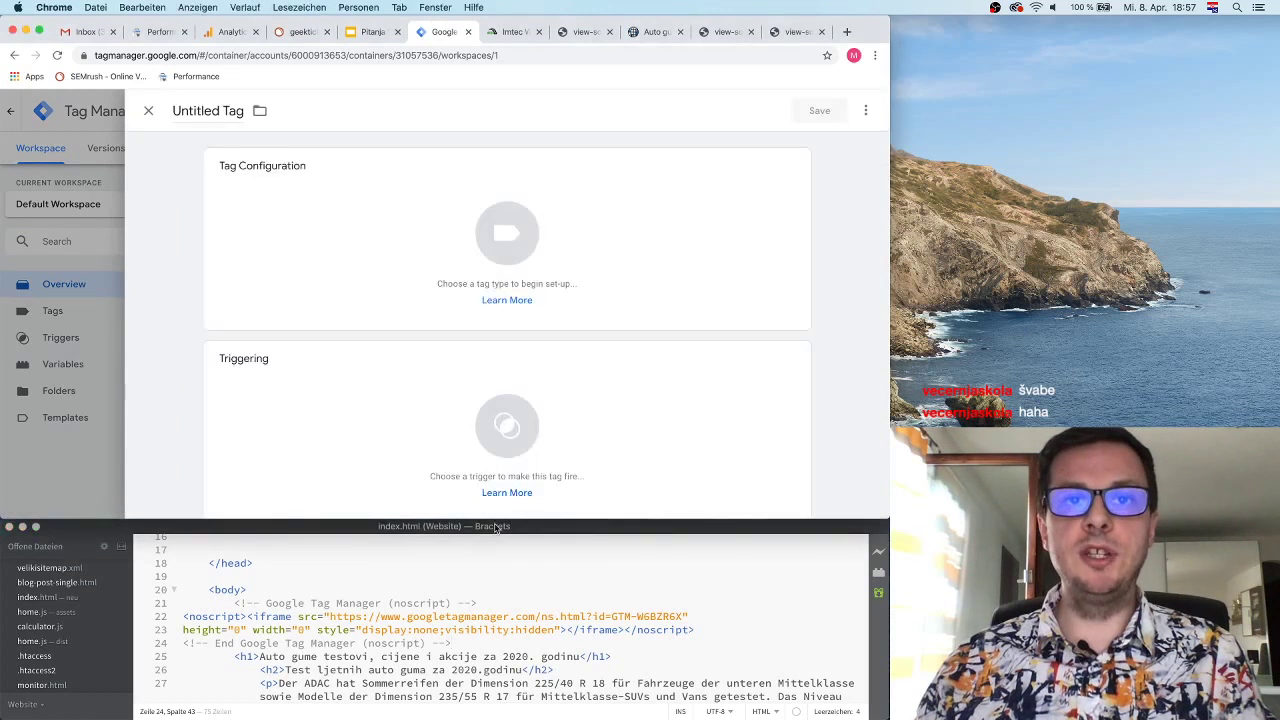
click(496, 518)
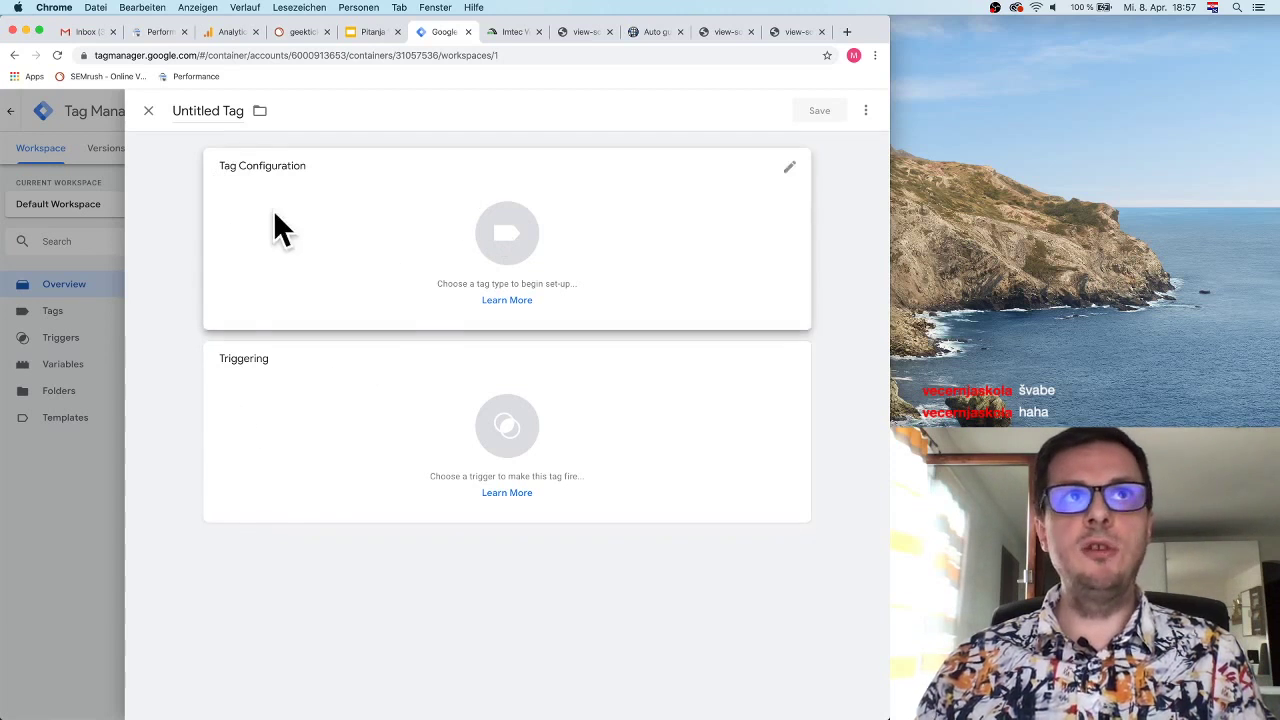
click(242, 107)
text(Goo)
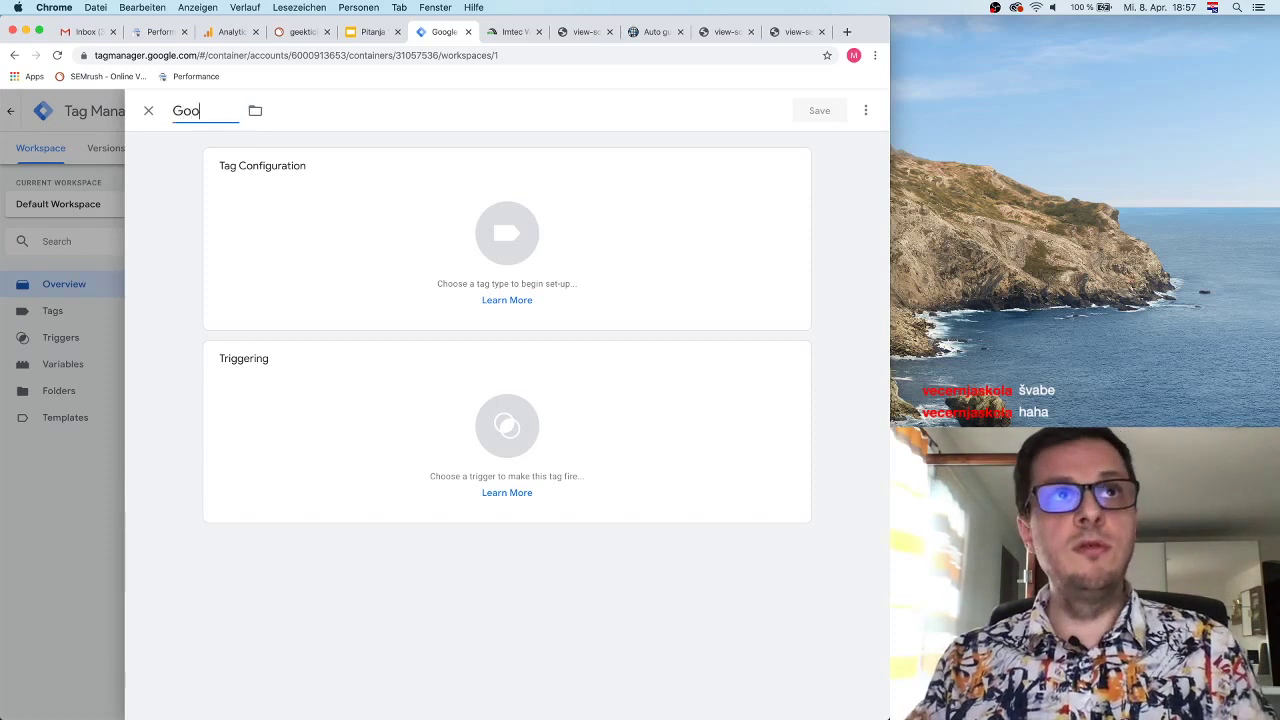
text(gle Analy)
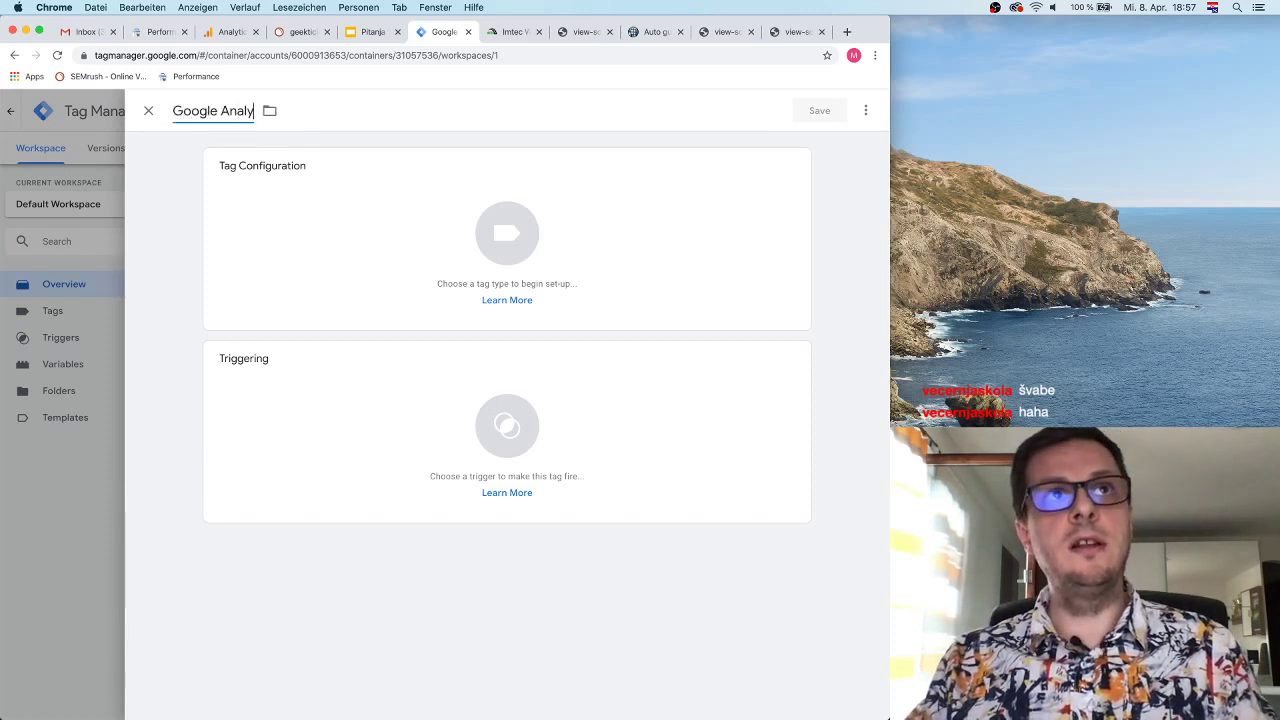
text(tics General)
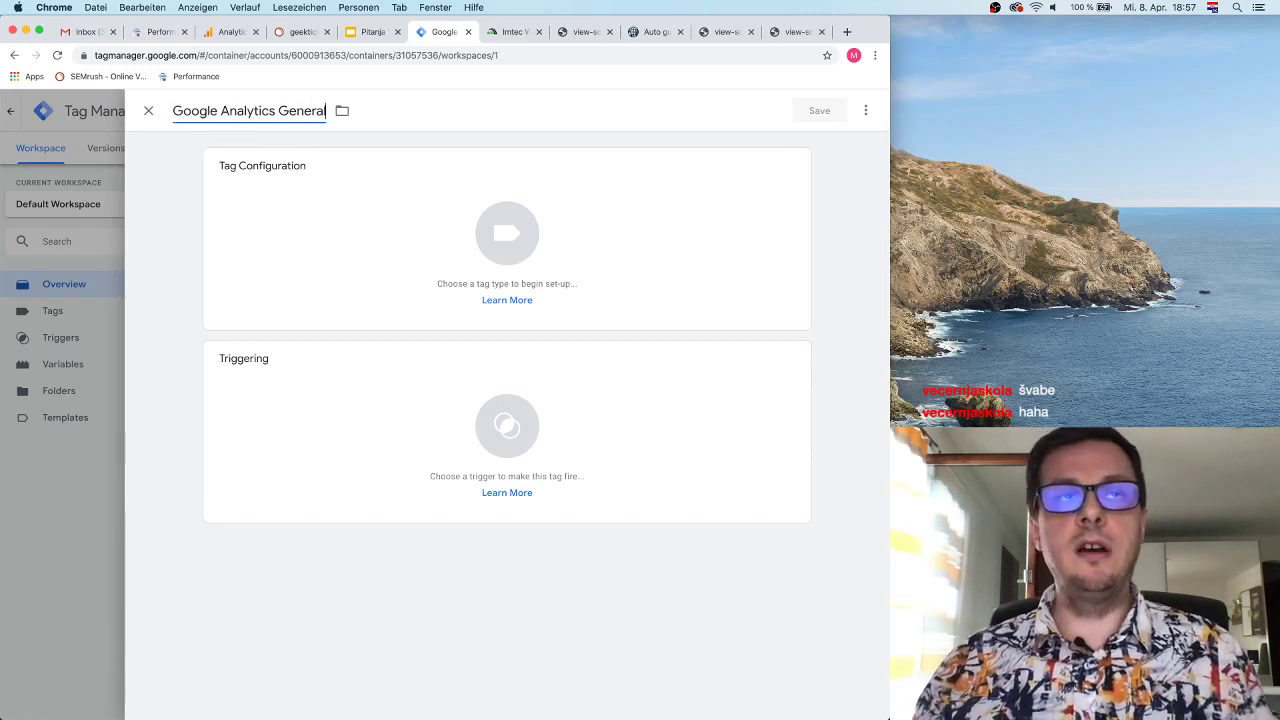
Step: Open the tag type choices for the new tag and look through the featured, custom and third-party types
click(814, 211)
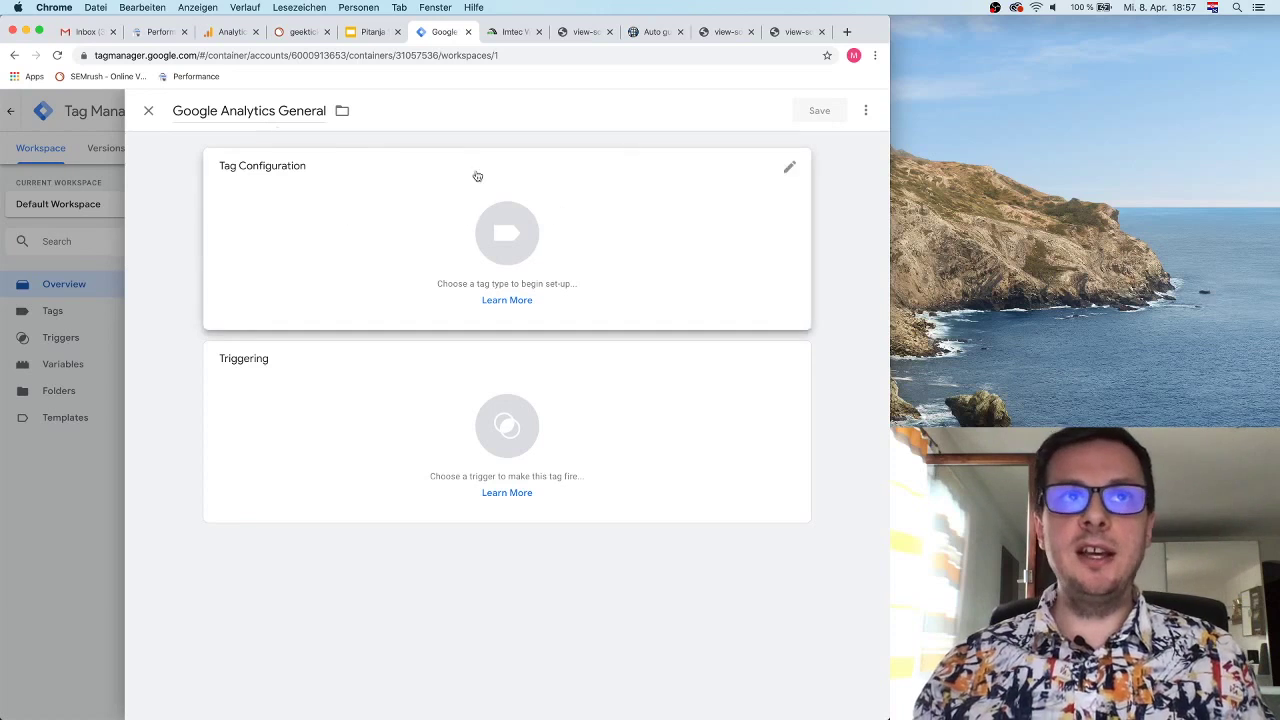
click(521, 217)
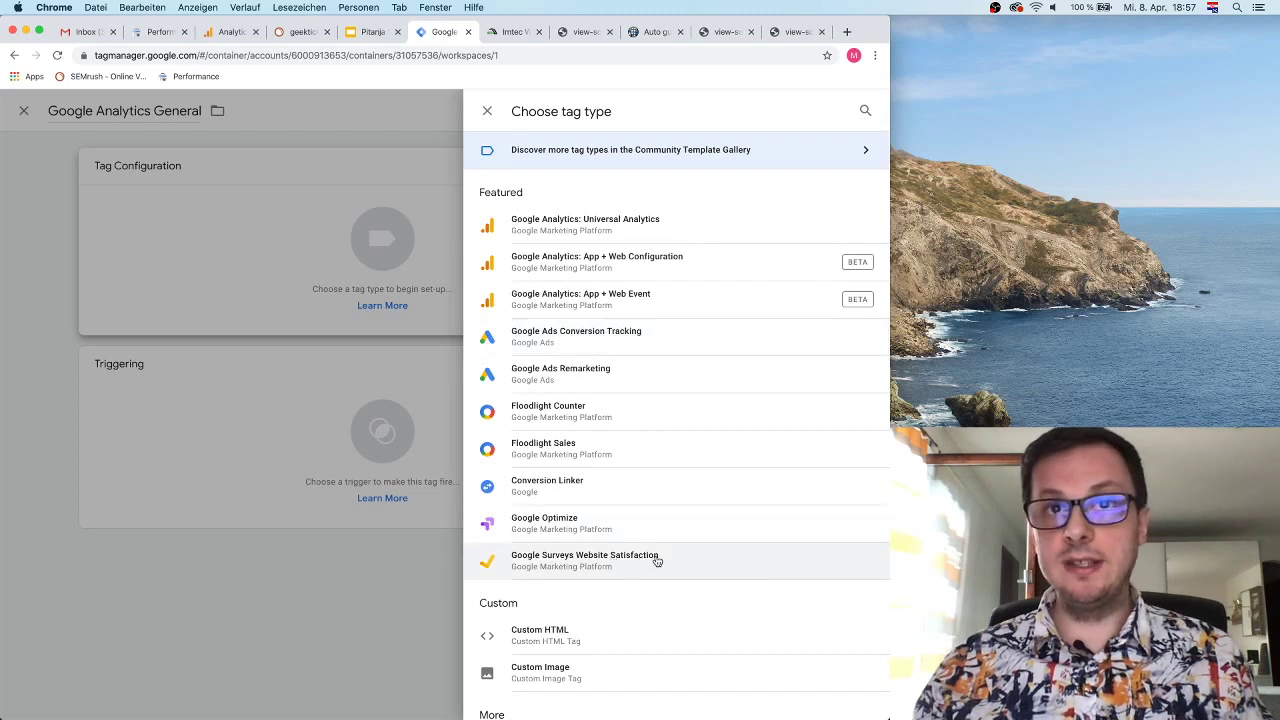
scroll(660, 561, down, 2)
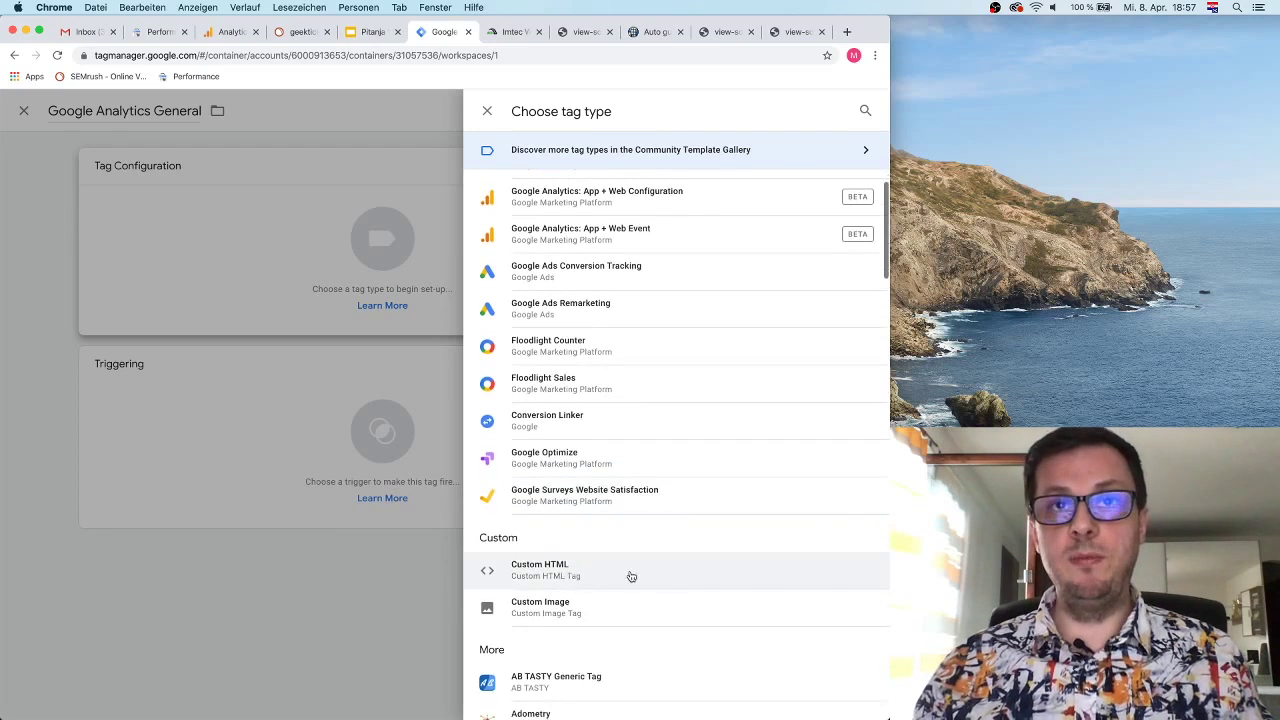
scroll(780, 230, up, 1)
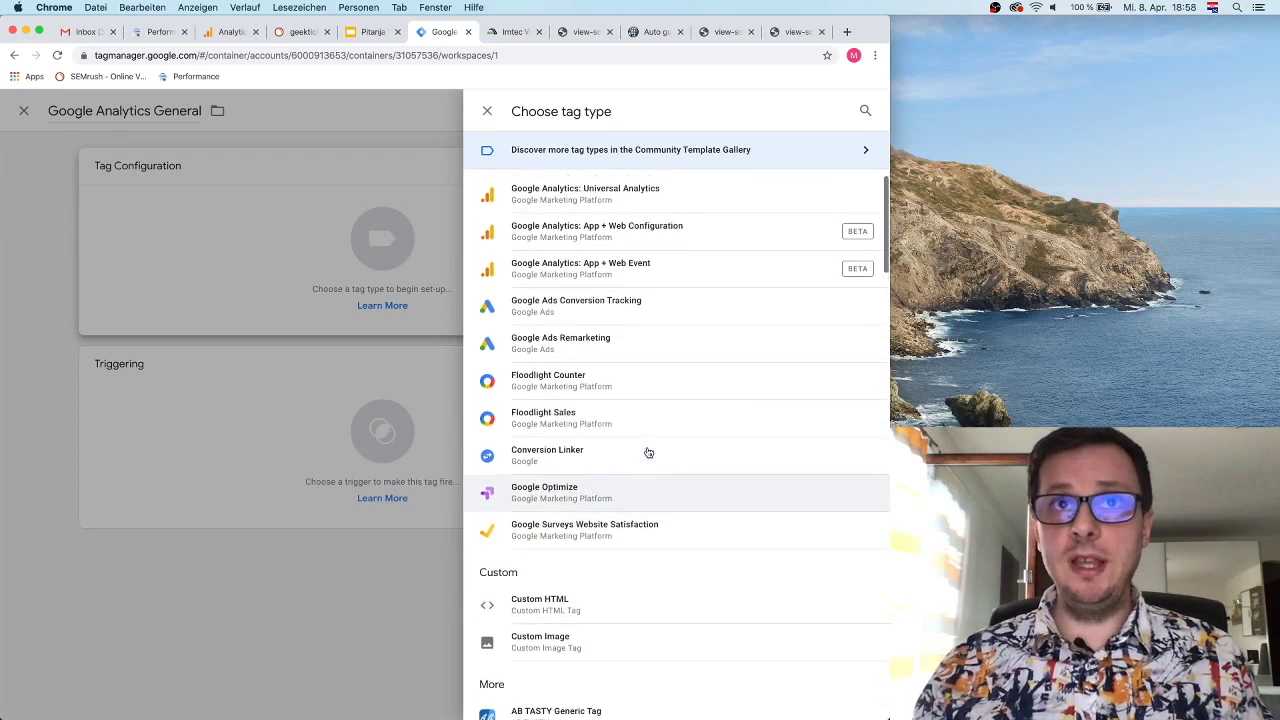
scroll(620, 360, up, 1)
scroll(638, 544, down, 3)
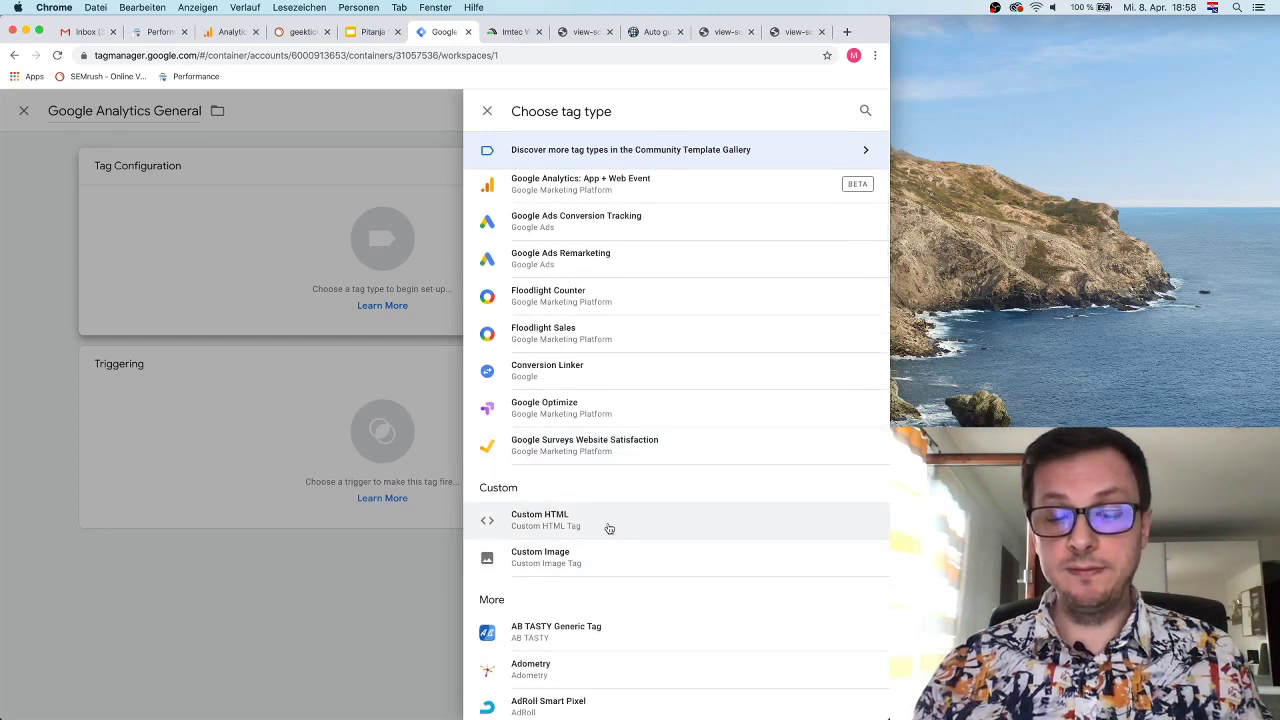
scroll(673, 527, down, 10)
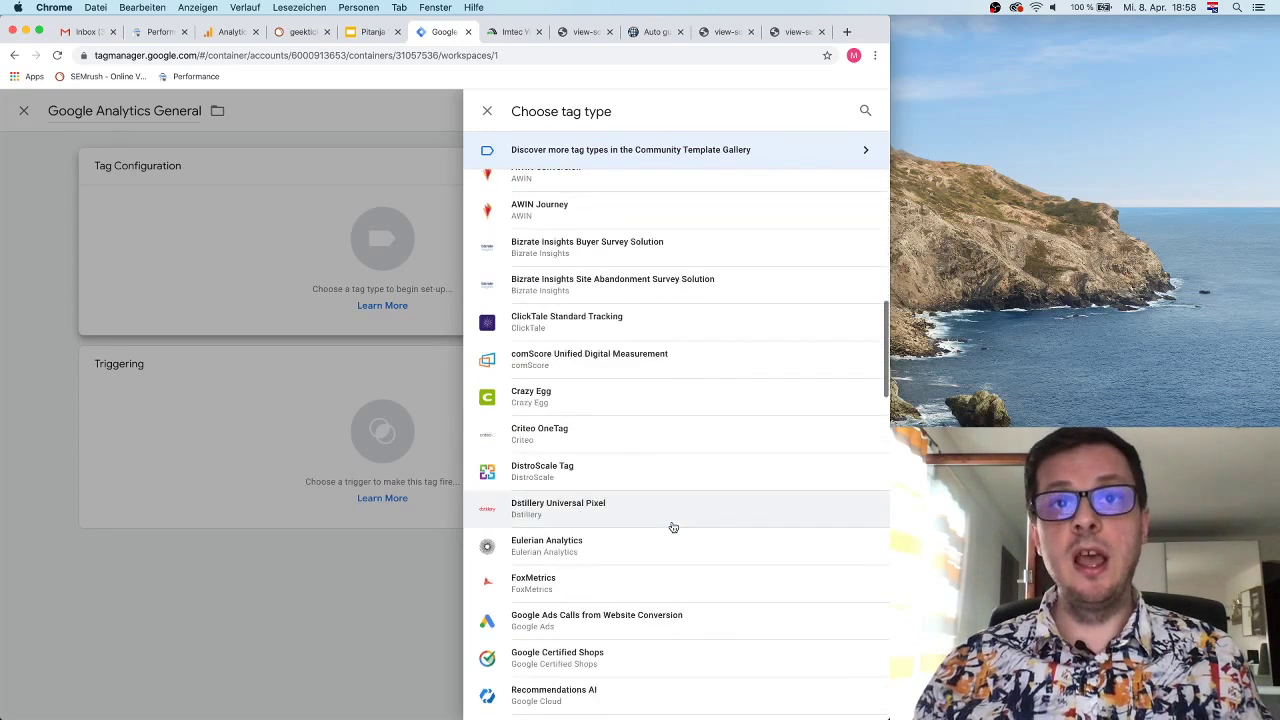
scroll(686, 472, down, 7)
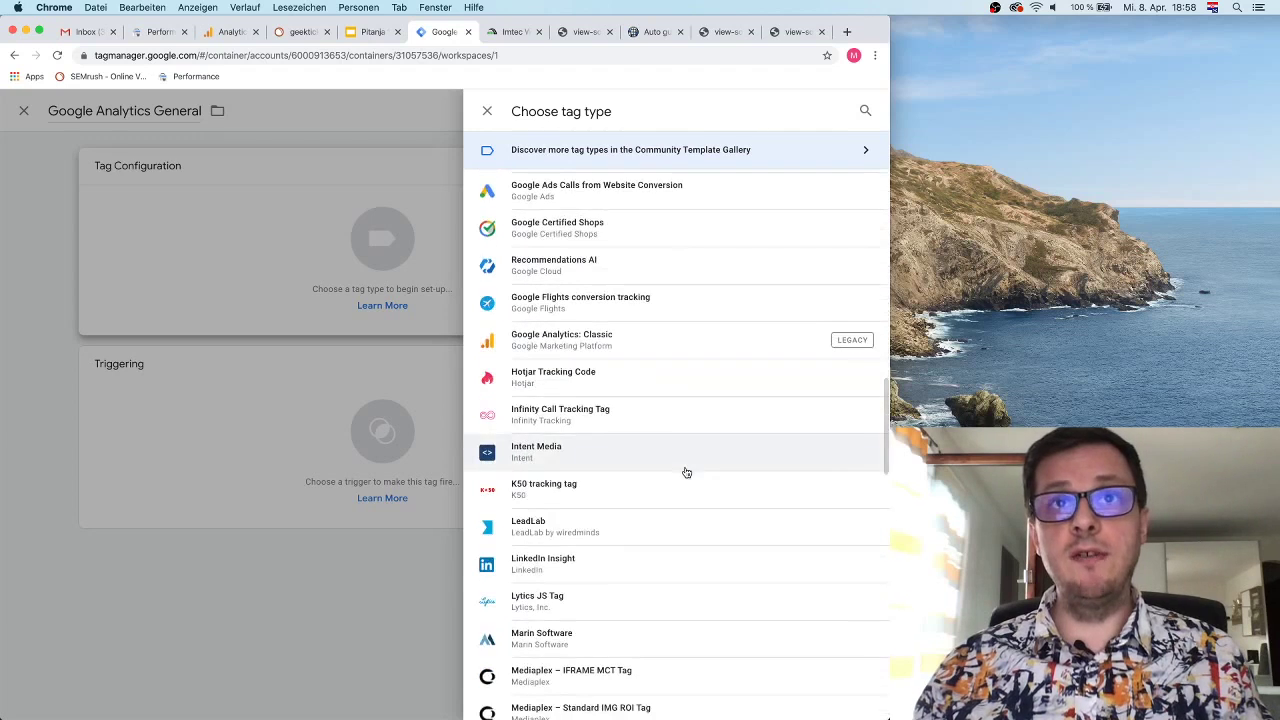
scroll(700, 390, up, 4)
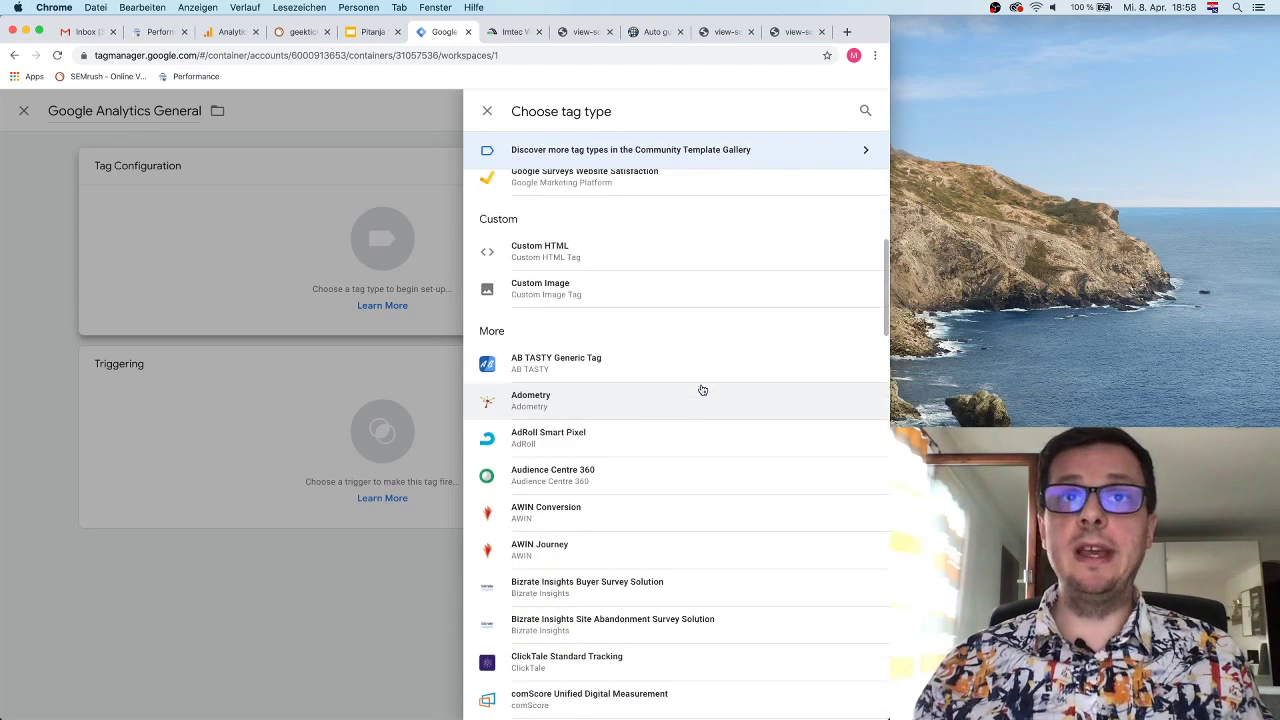
scroll(686, 460, down, 5)
scroll(686, 463, down, 4)
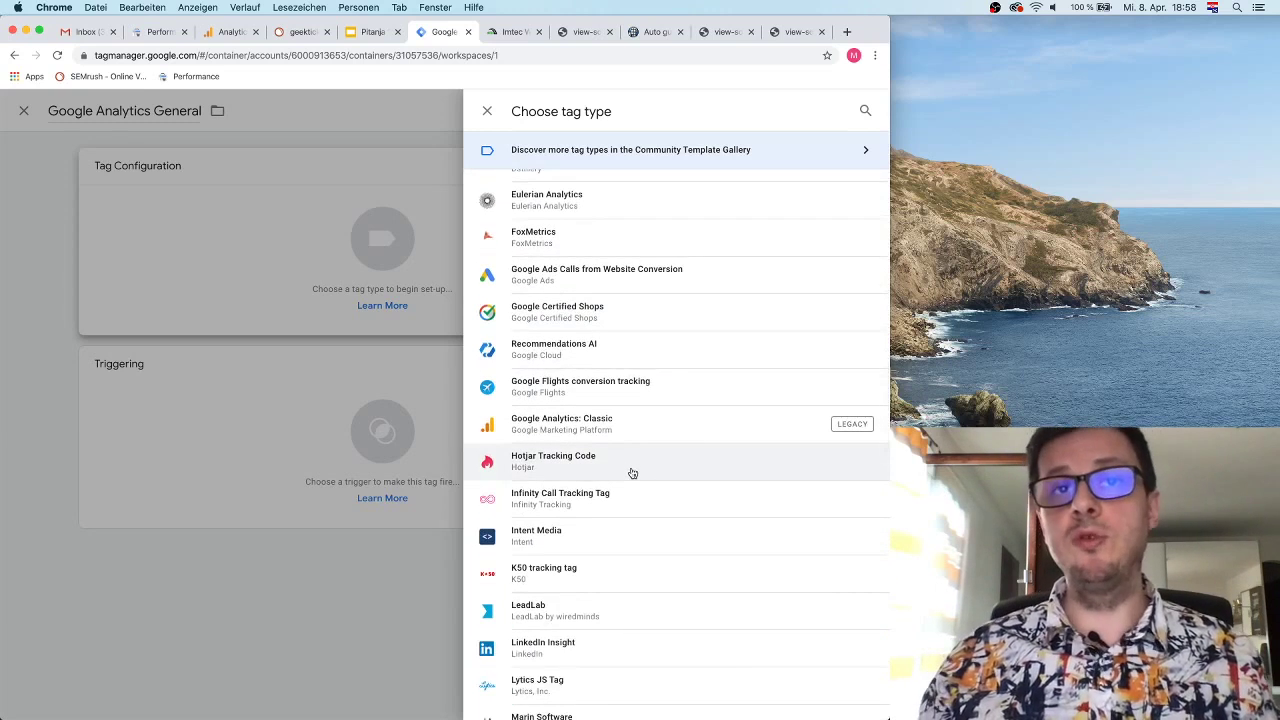
scroll(632, 473, down, 2)
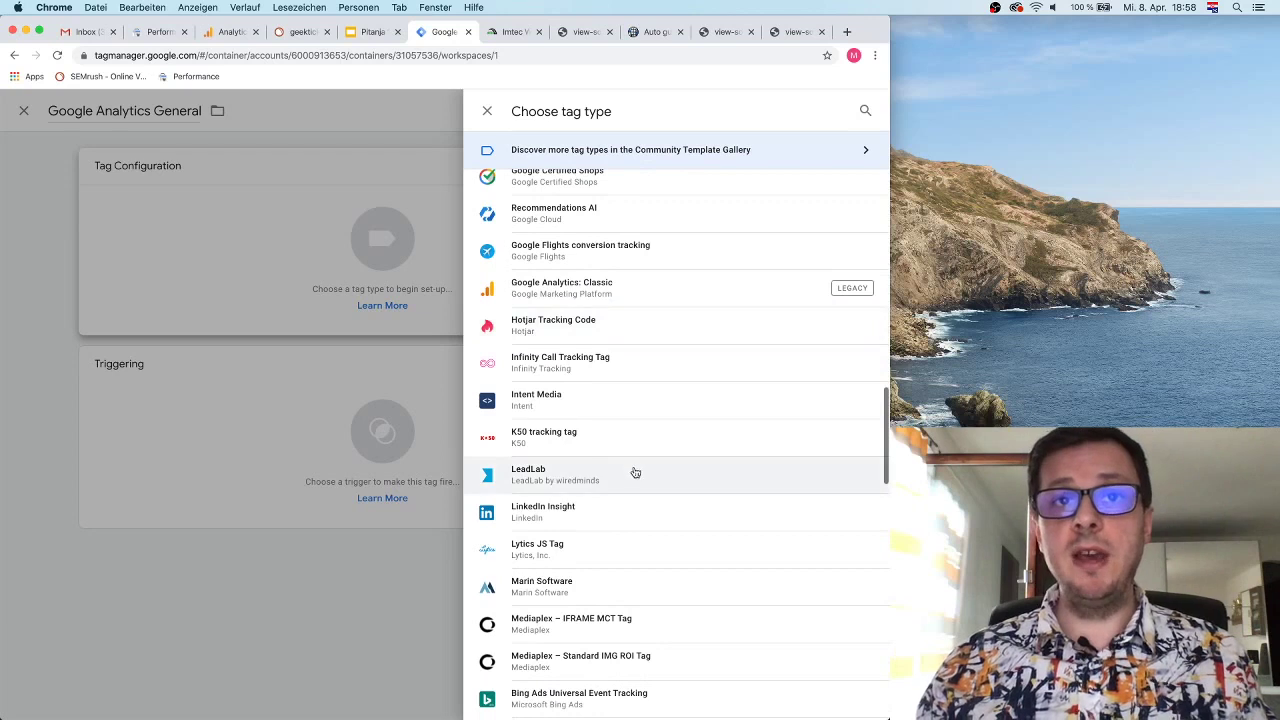
scroll(605, 517, down, 10)
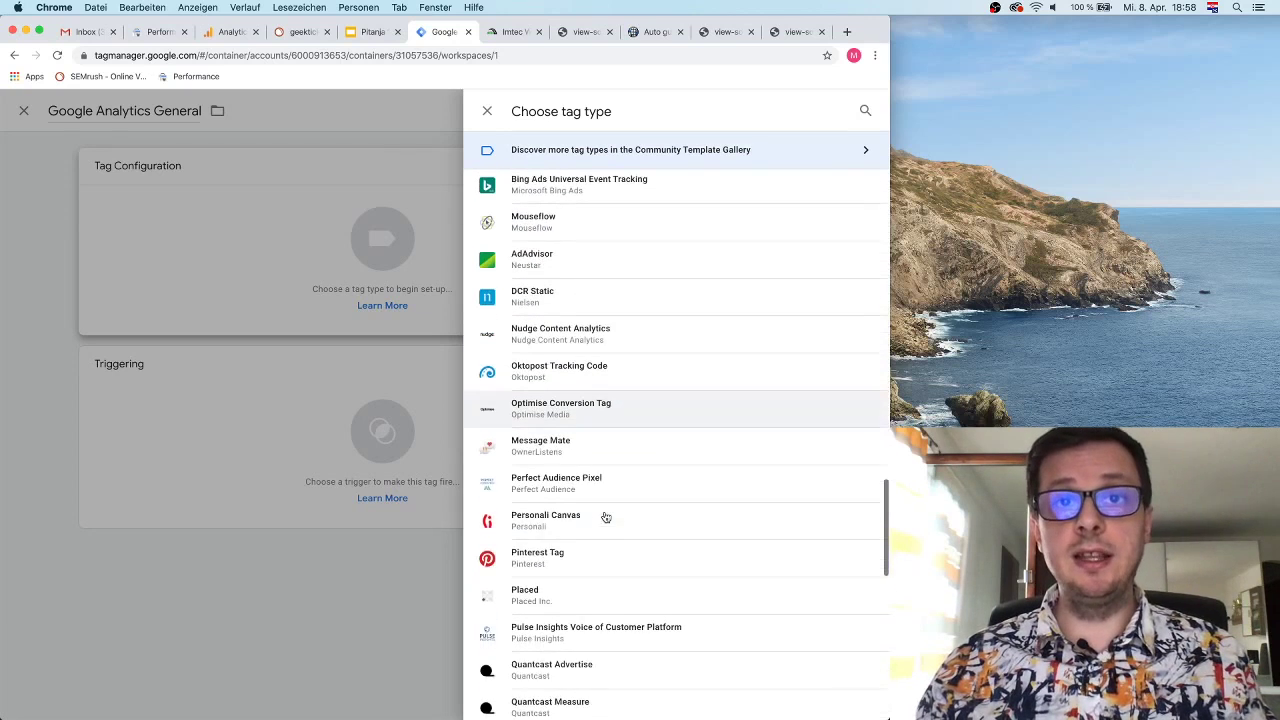
scroll(605, 517, down, 4)
scroll(603, 514, up, 3)
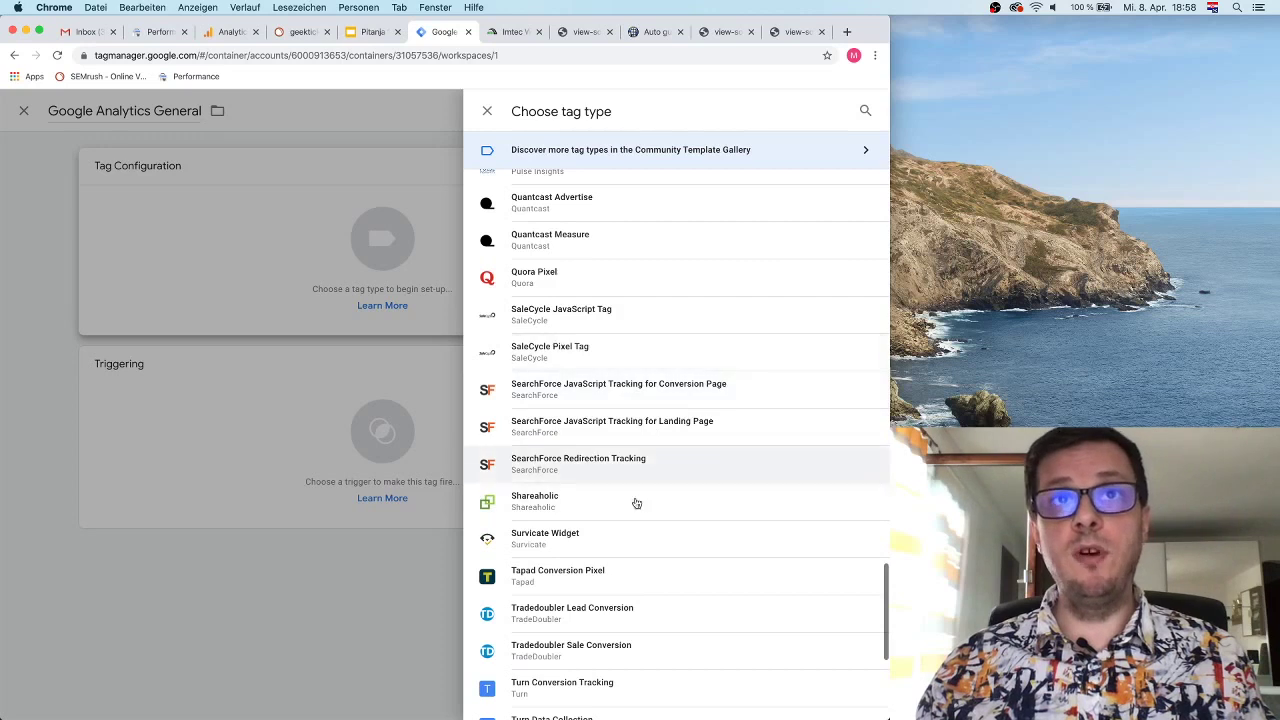
scroll(666, 514, down, 4)
scroll(668, 515, up, 20)
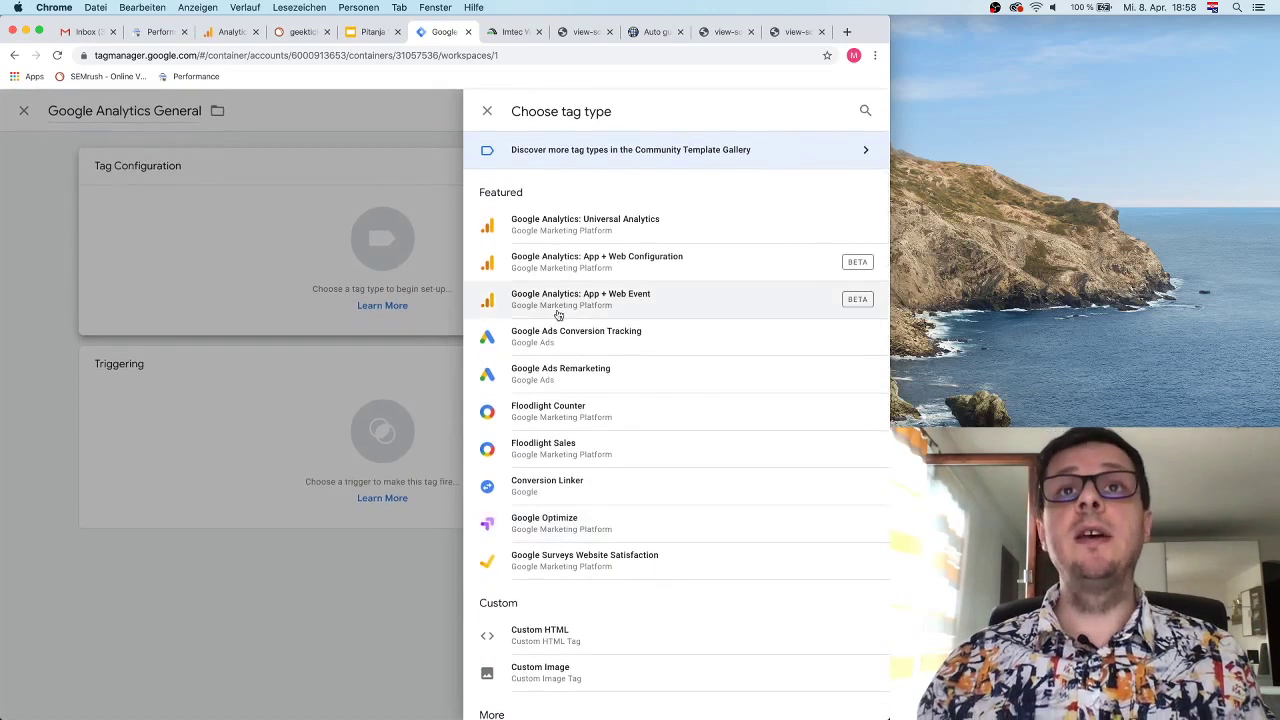
Step: Set the tag type to Google Analytics: Universal Analytics, check the track type options and keep Pageview
click(678, 230)
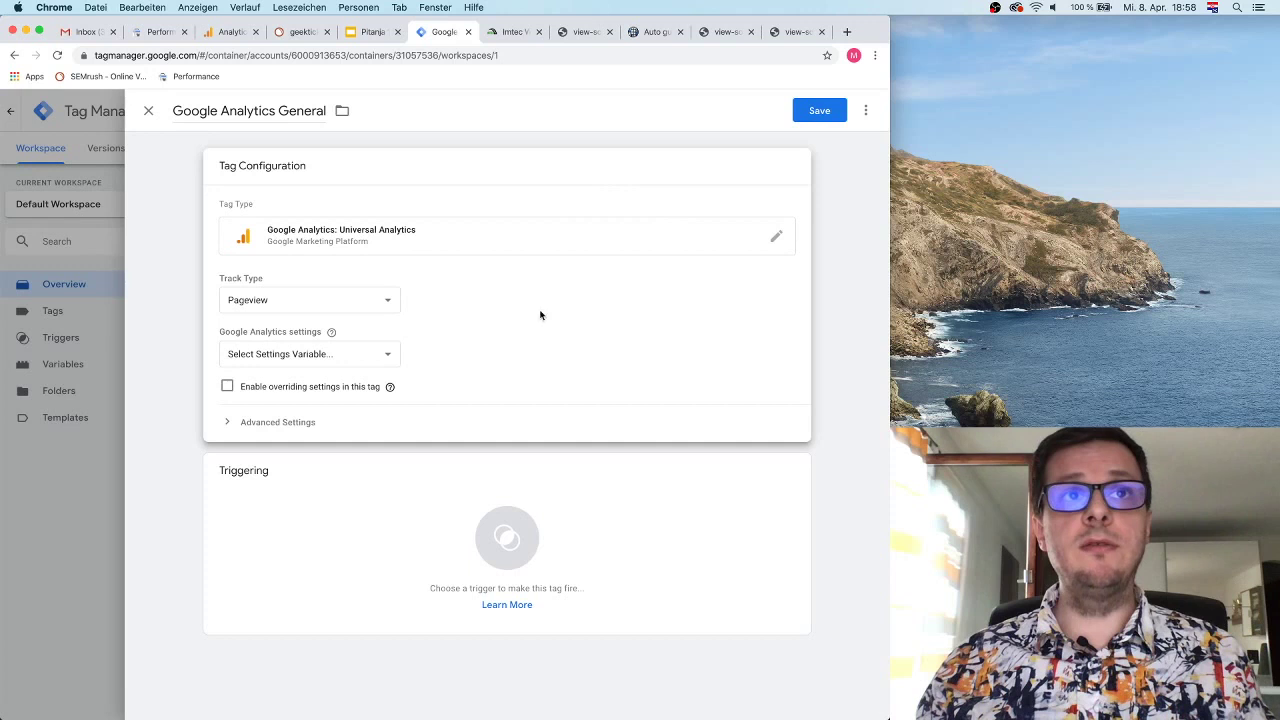
mouse_move(446, 314)
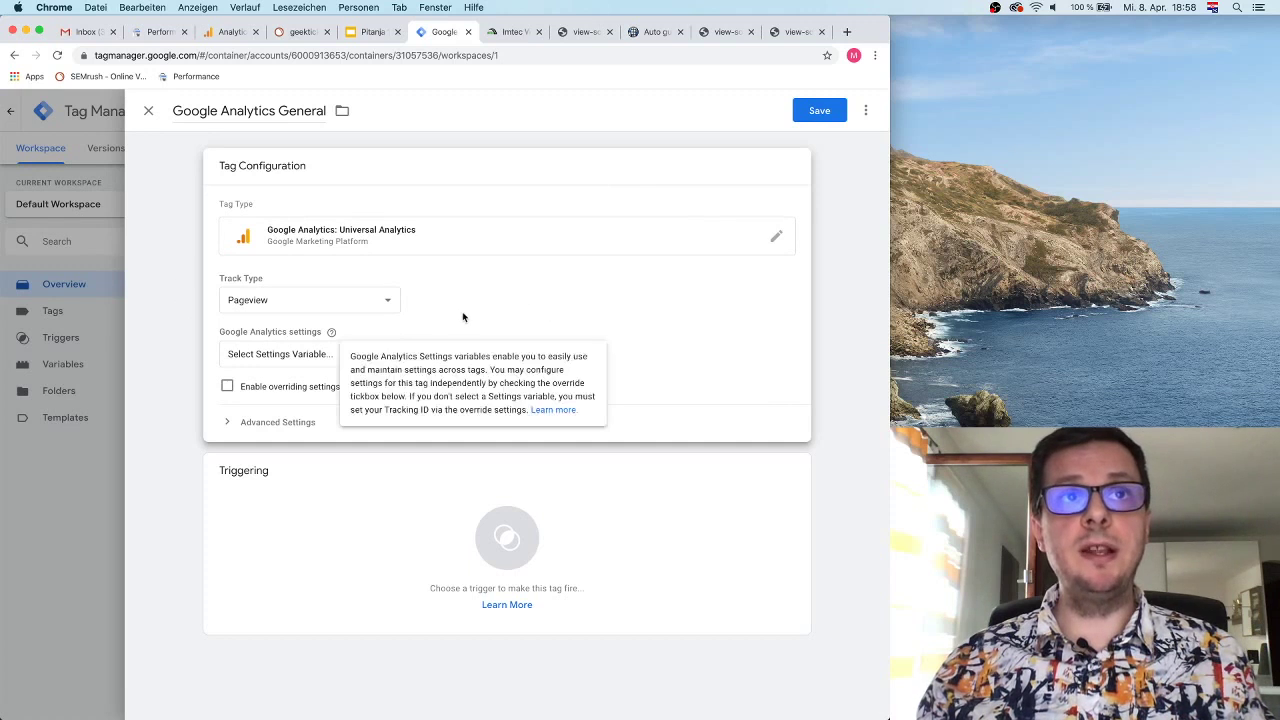
click(367, 302)
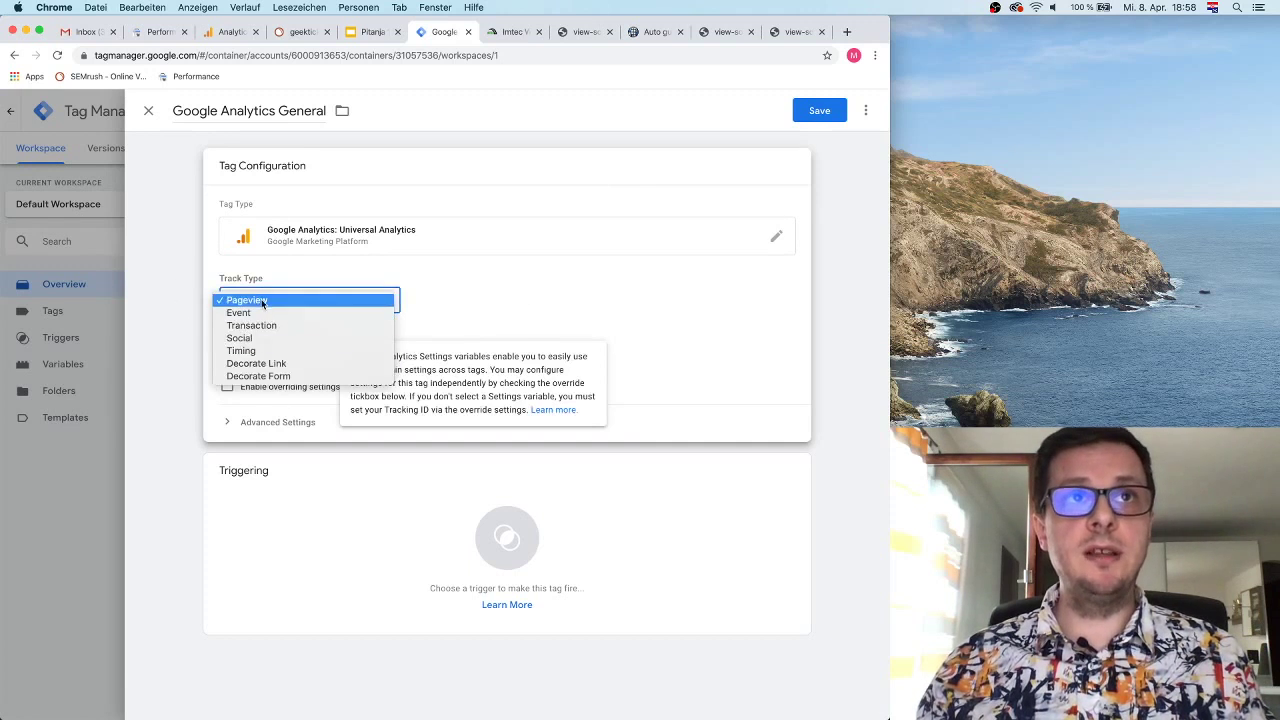
click(420, 298)
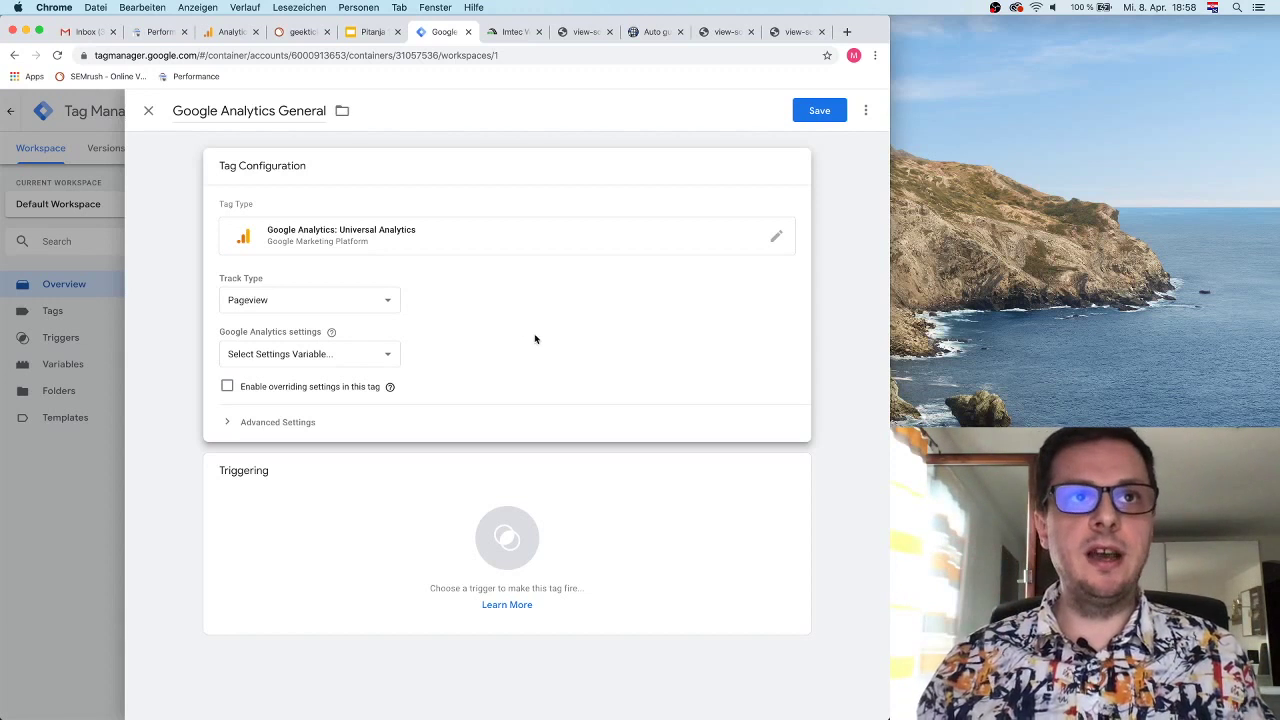
Step: Start a new Google Analytics settings variable from the tag's Google Analytics settings
click(372, 356)
click(257, 345)
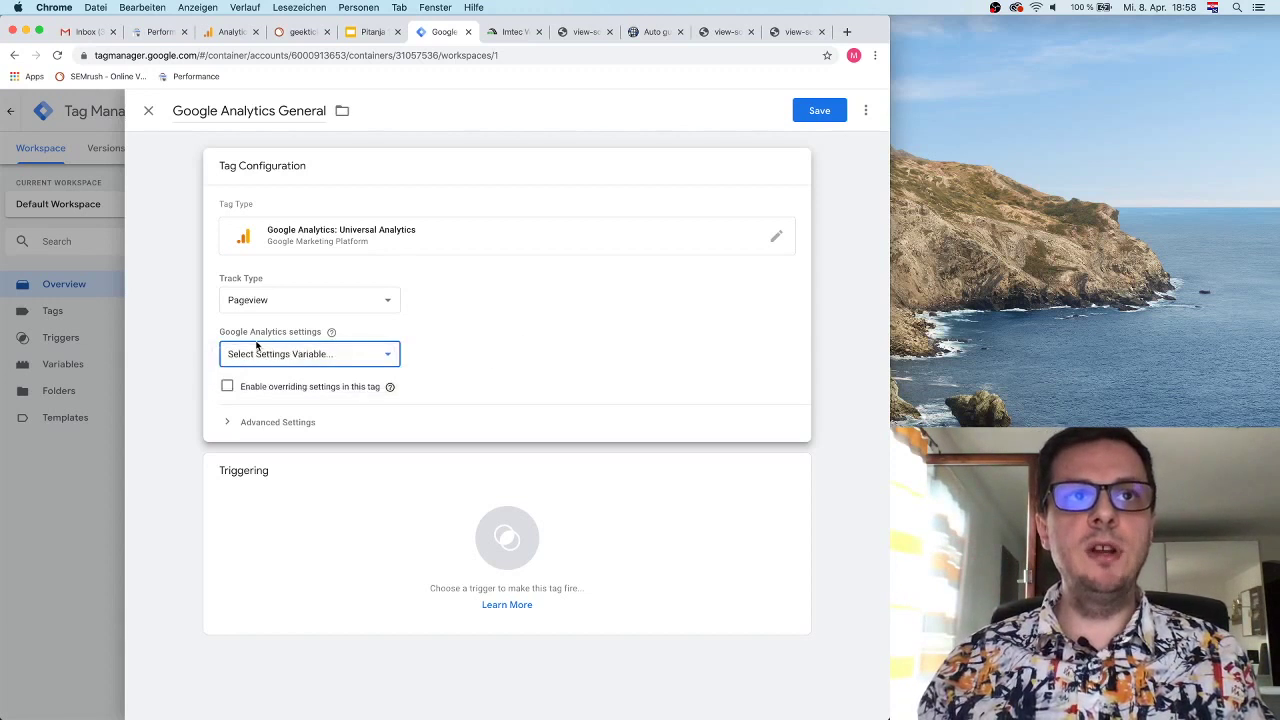
click(311, 356)
click(260, 380)
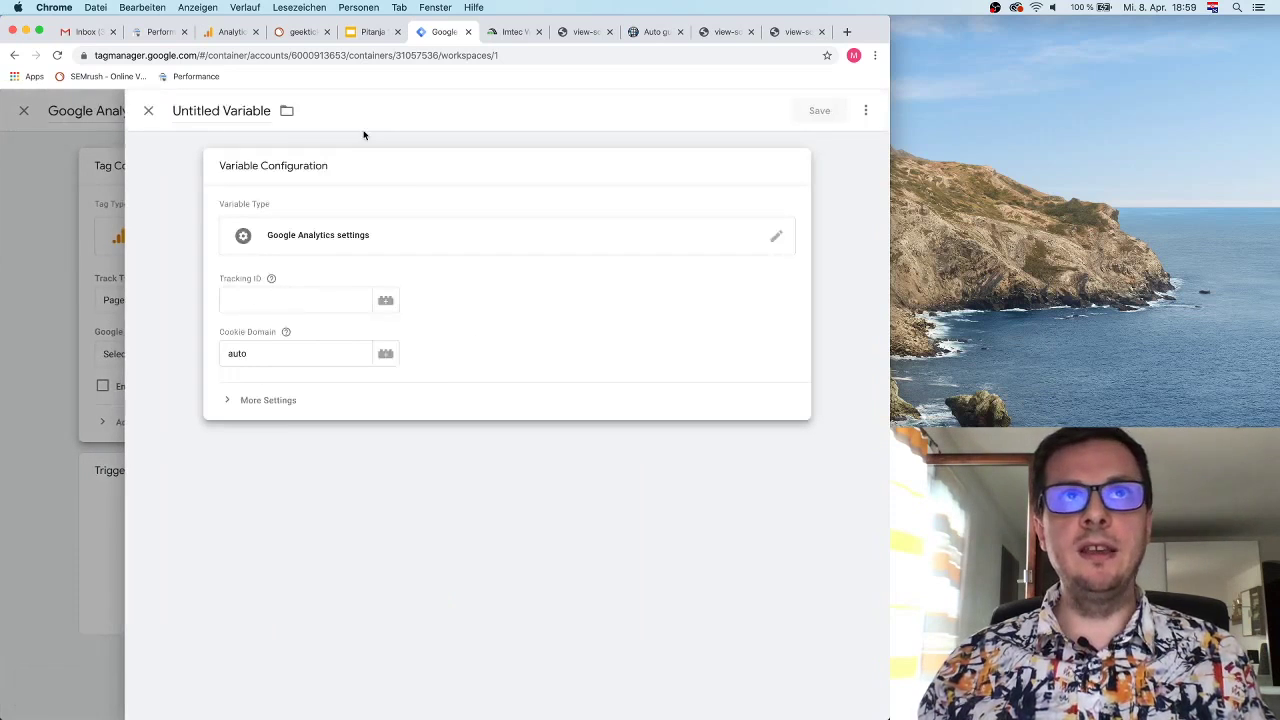
Step: Switch to Google Analytics and copy the entire Global Site Tag (gtag.js) snippet from the tracking code page
click(230, 32)
click(434, 366)
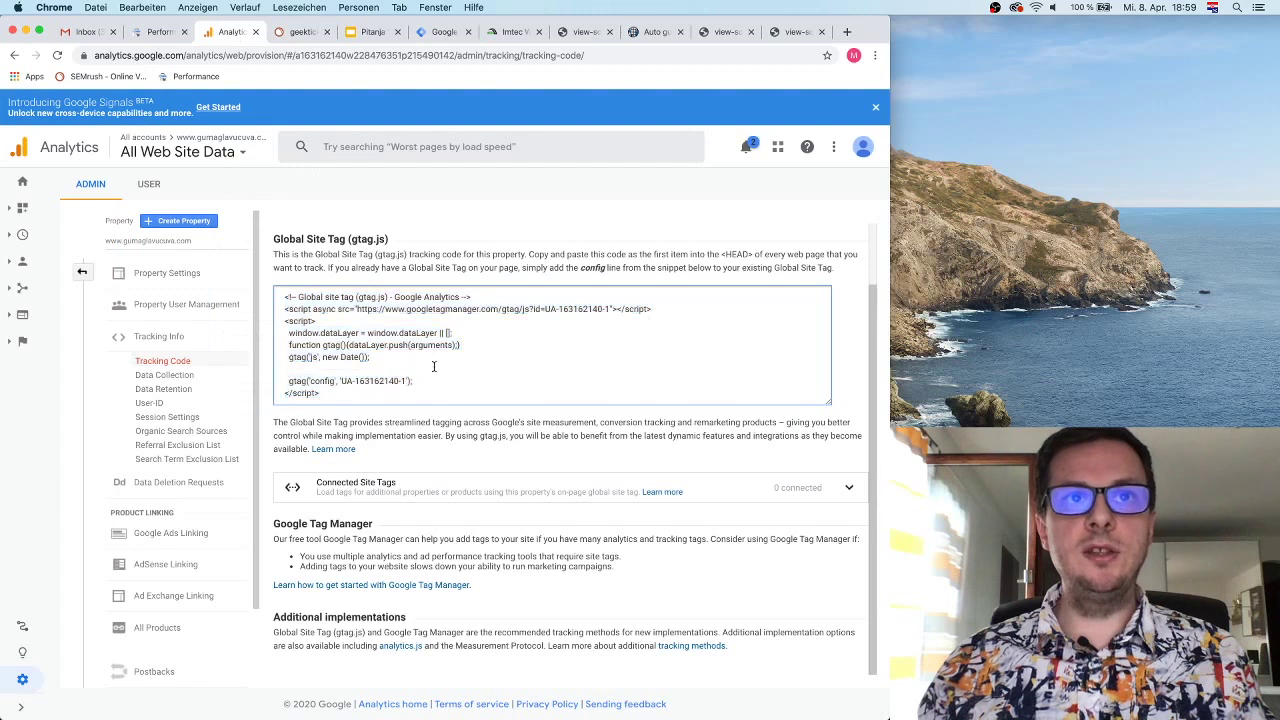
drag(341, 381, 397, 381)
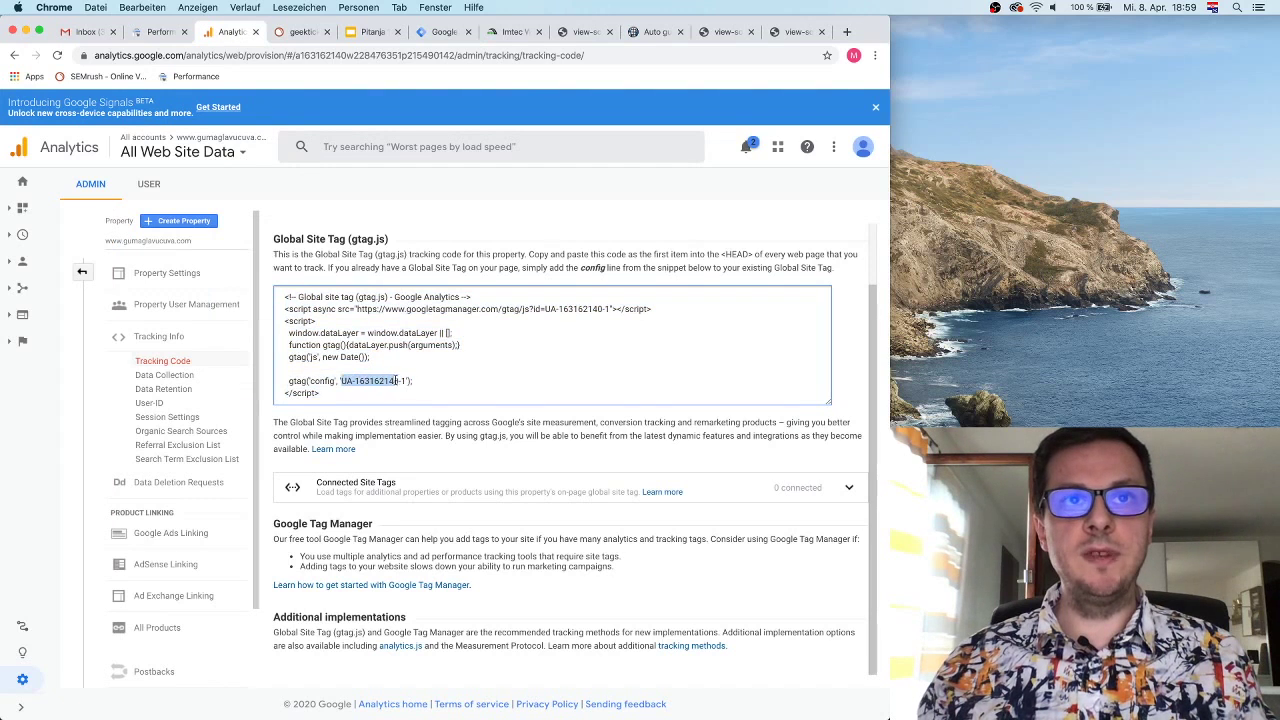
key(super+a)
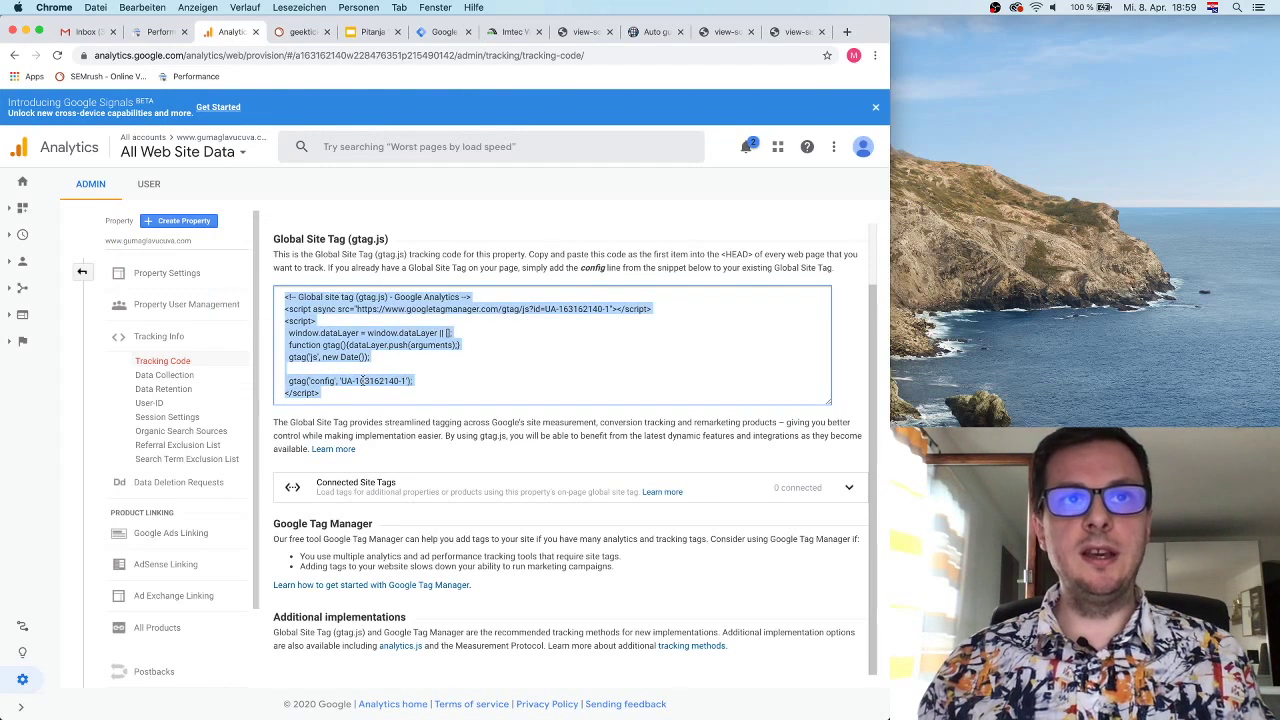
key(super+c)
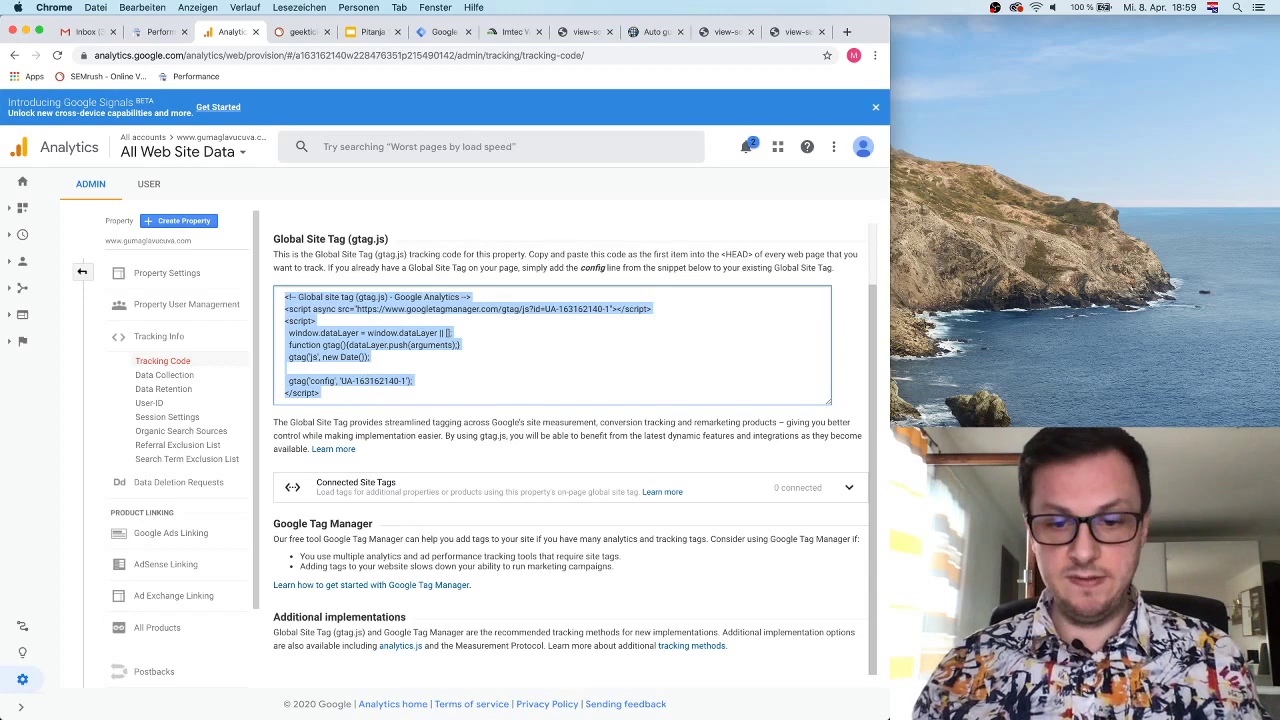
Step: Switch to Brackets, enlarge its window, paste the snippet into a new file and select the tracking ID in the config line
key(super+Tab)
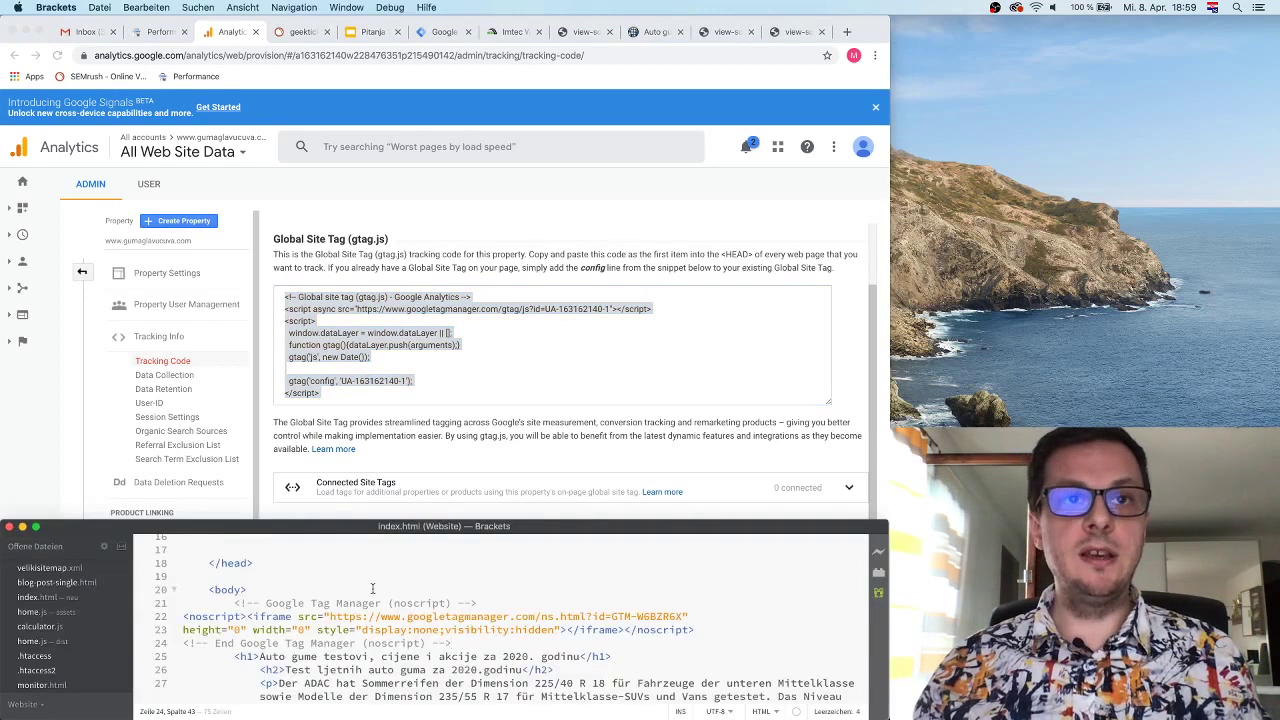
drag(352, 529, 368, 119)
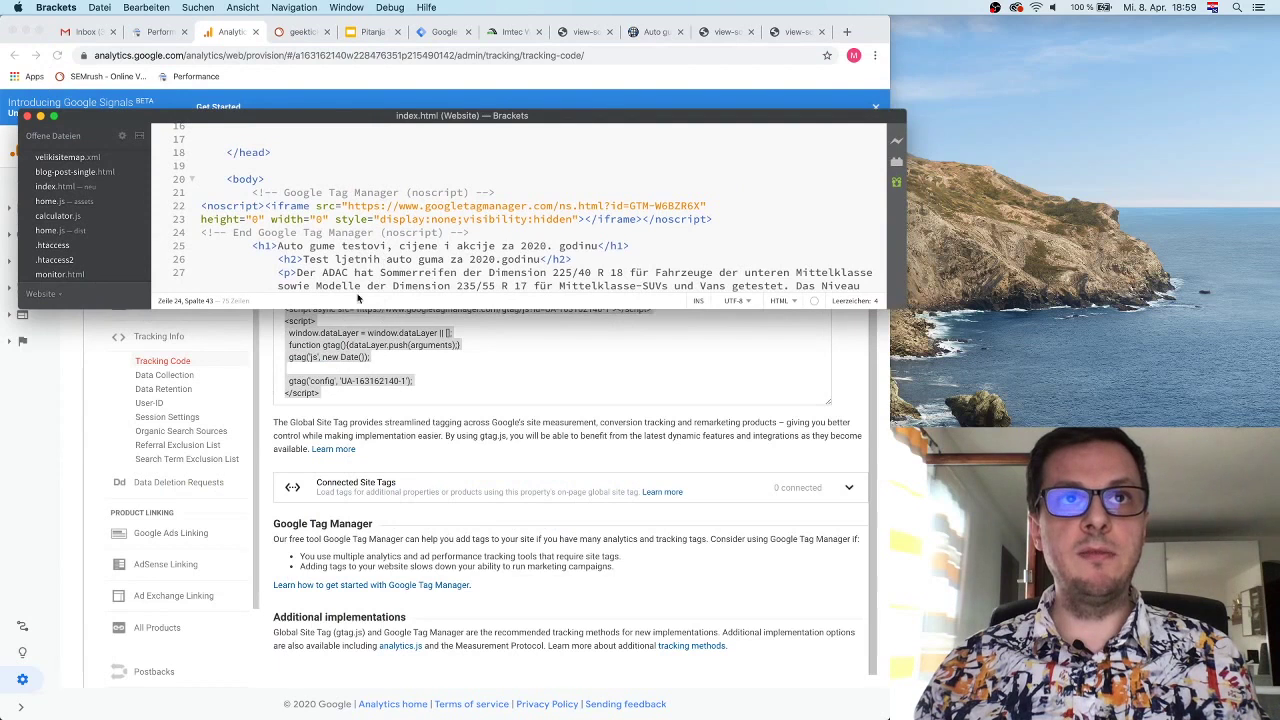
drag(902, 308, 903, 705)
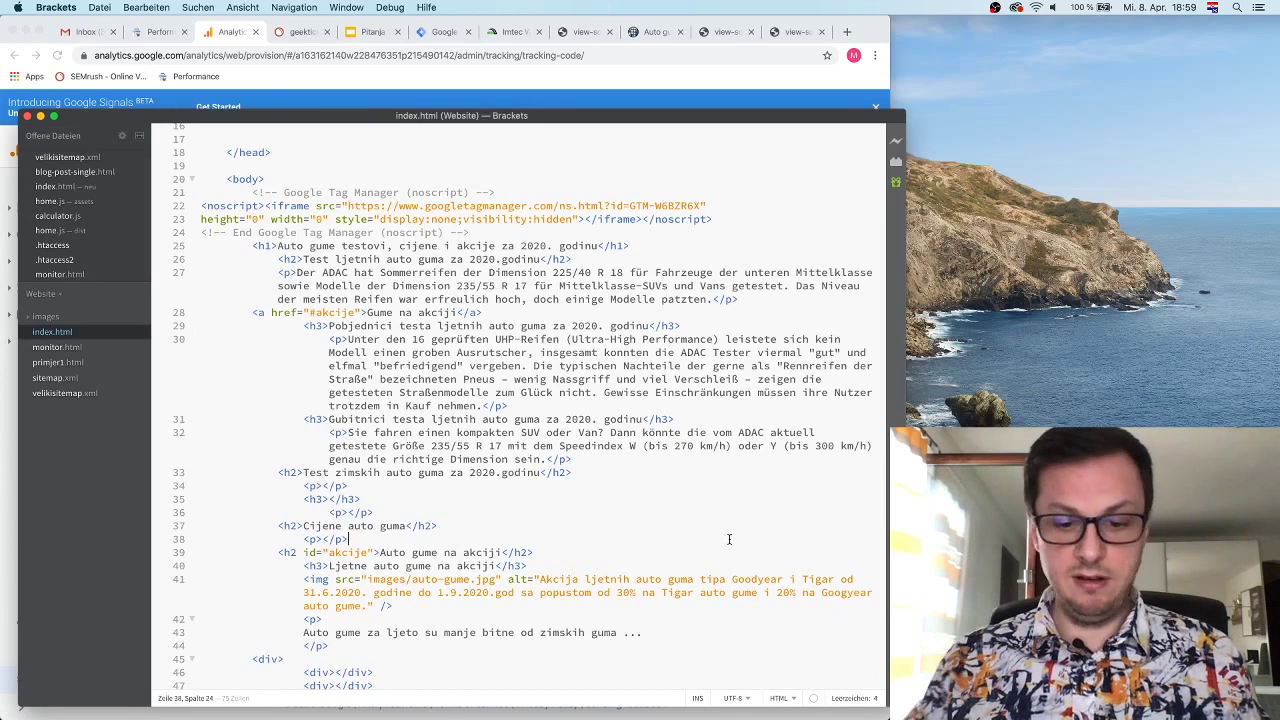
key(super+n)
key(super+v)
drag(317, 233, 401, 233)
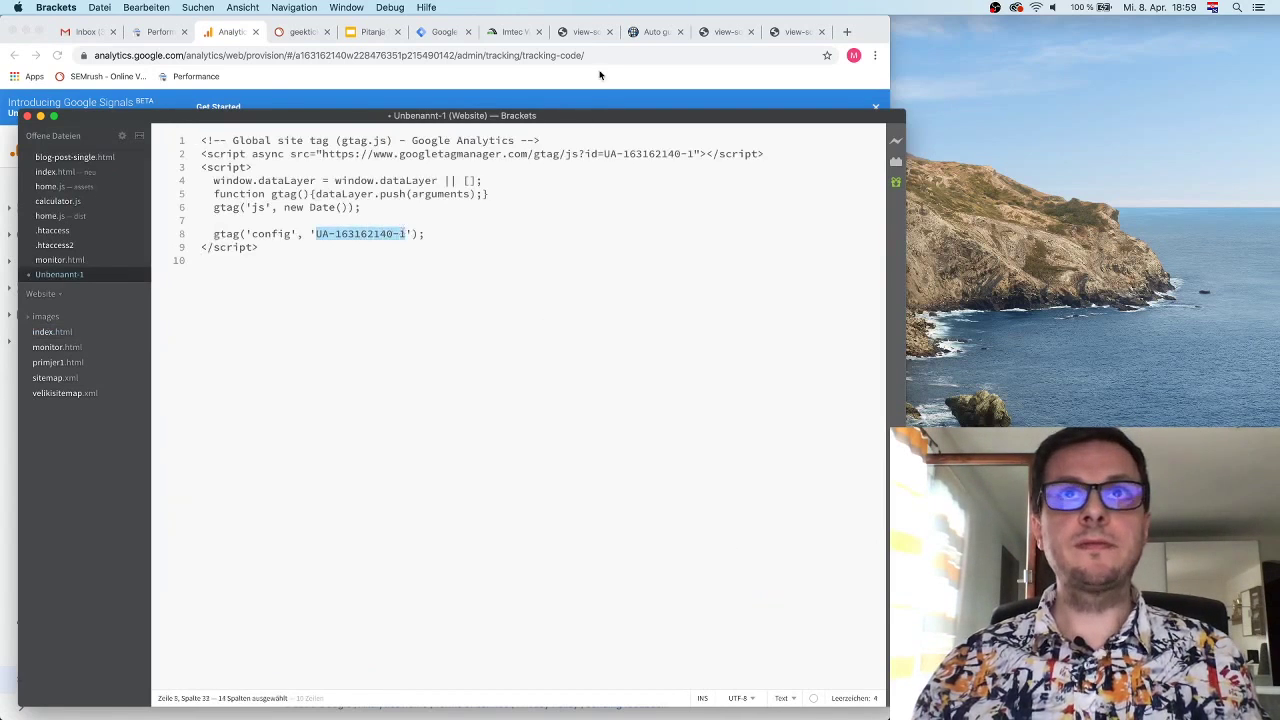
Step: Return to Tag Manager, paste the tracking ID into the new settings variable and glance at its additional settings
click(600, 75)
click(424, 33)
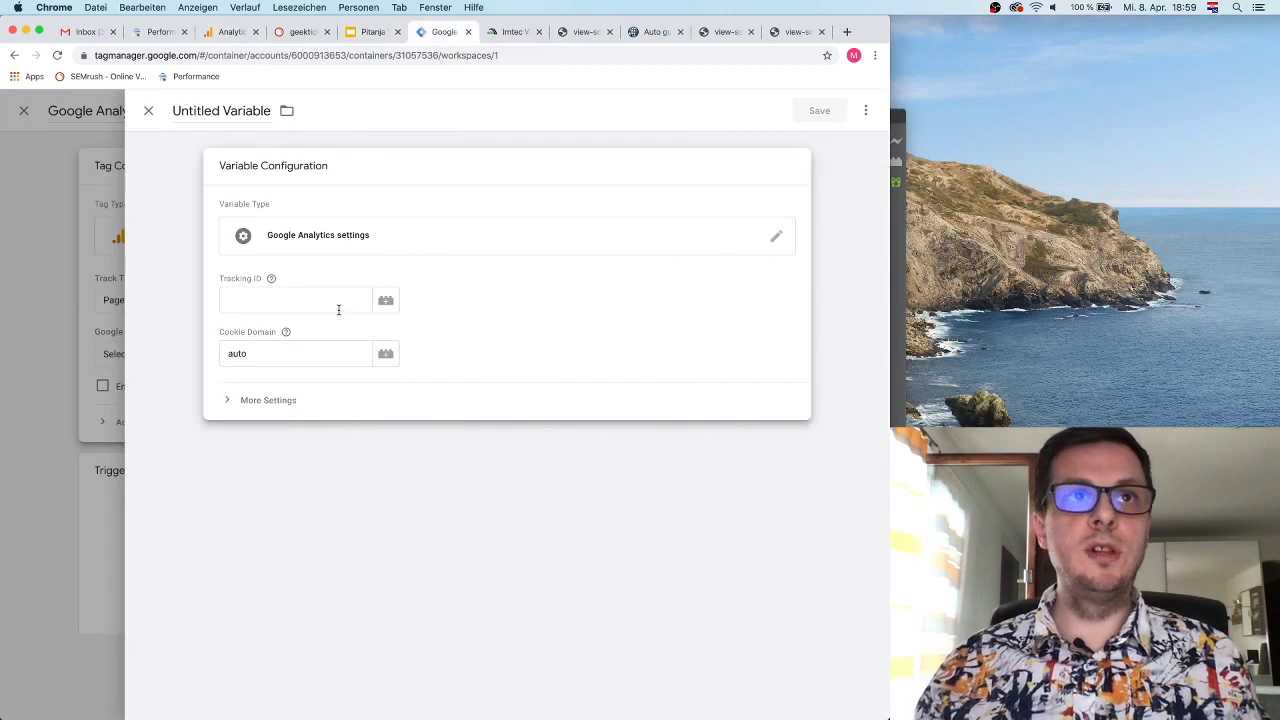
click(272, 292)
key(super+v)
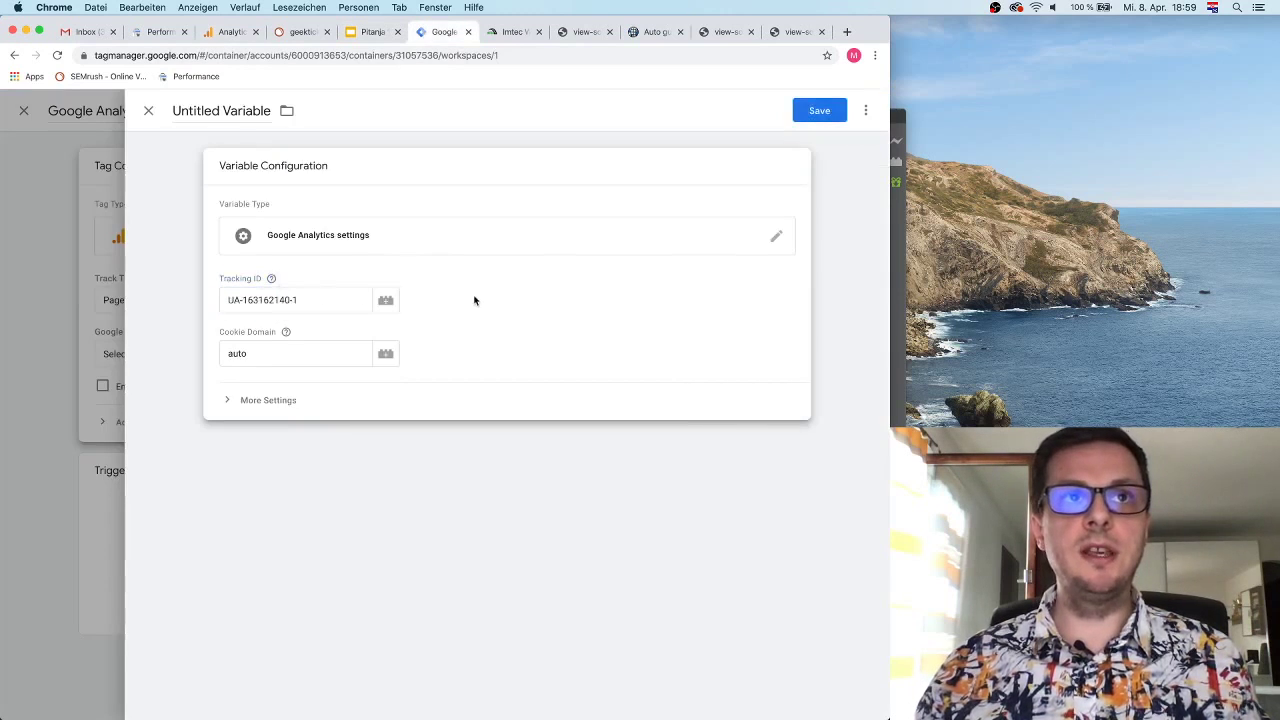
click(275, 401)
click(275, 401)
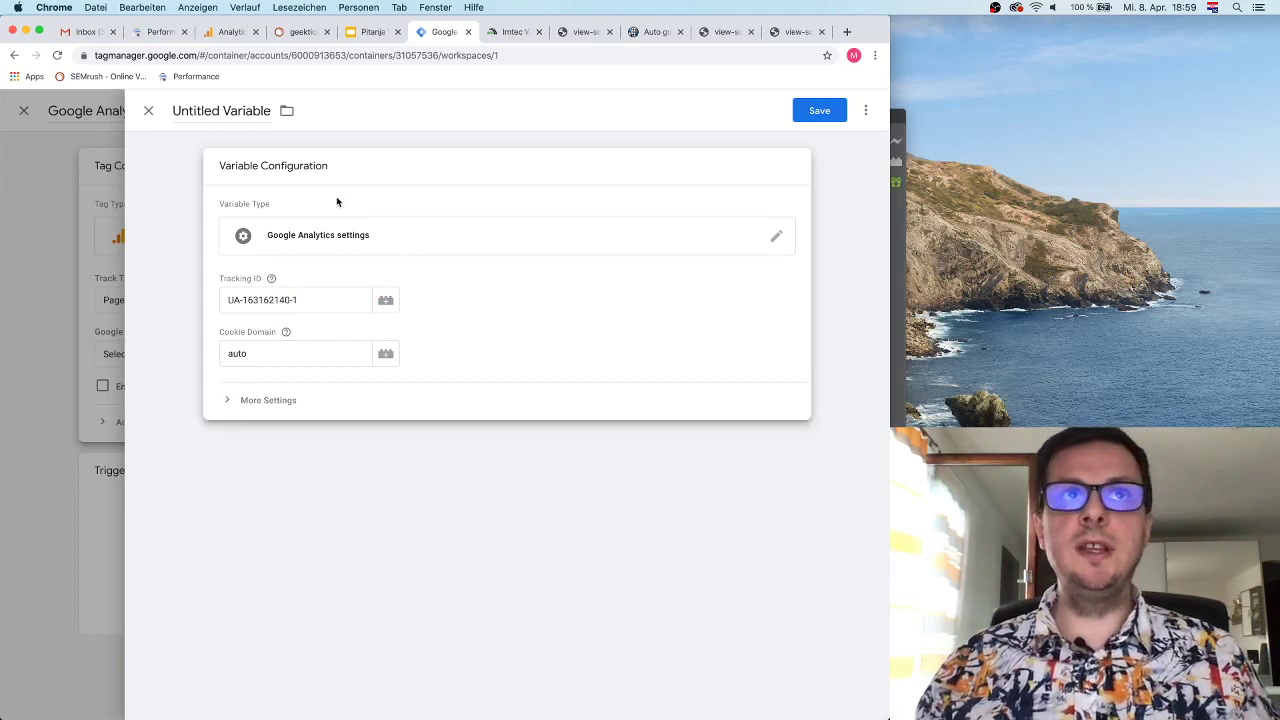
Step: Name the settings variable Google Analytics ID varijabla and save it
click(205, 111)
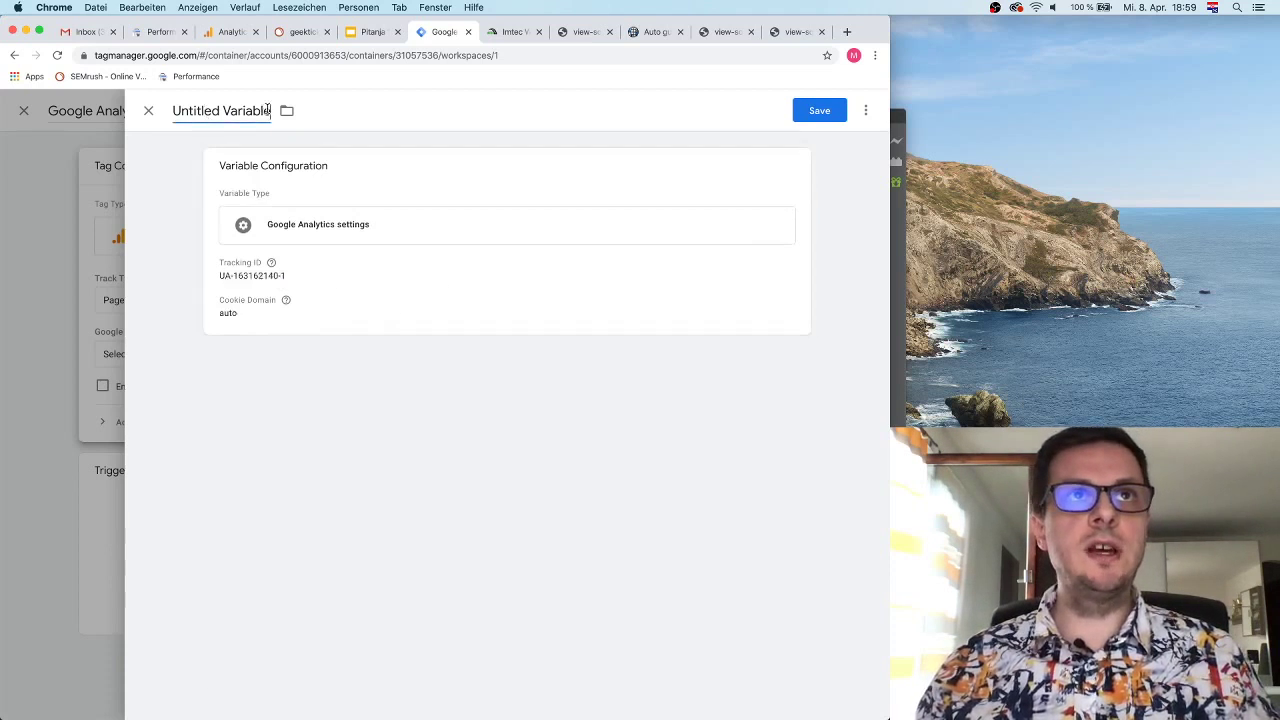
drag(268, 110, 170, 110)
text(Goo)
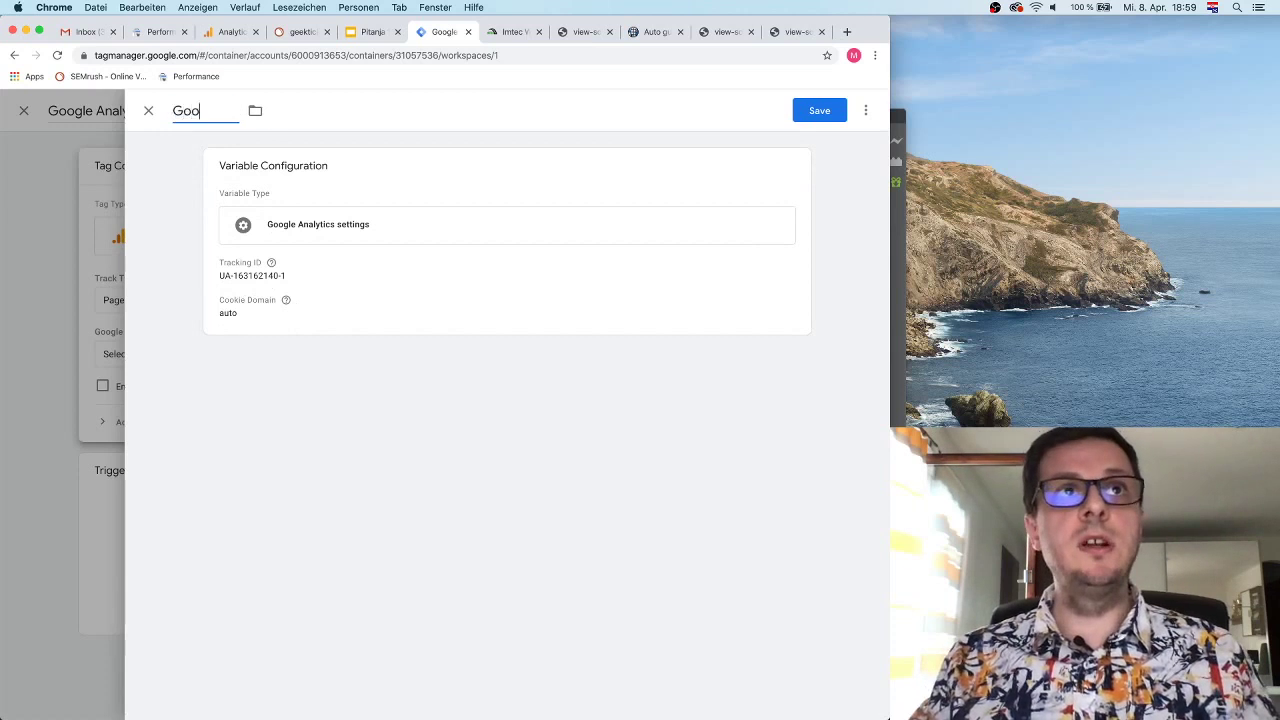
text(gle Analytic)
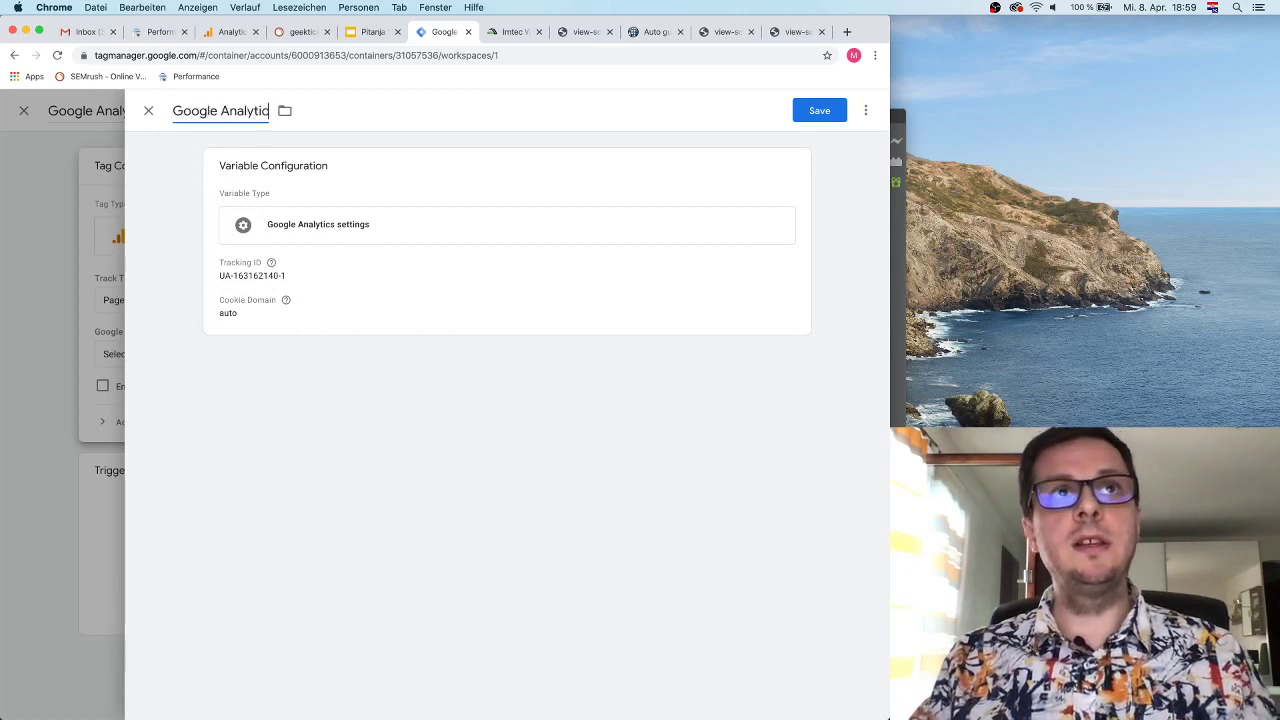
text(s ID Va)
key(BackSpace)
key(BackSpace)
key(BackSpace)
text(varijabla)
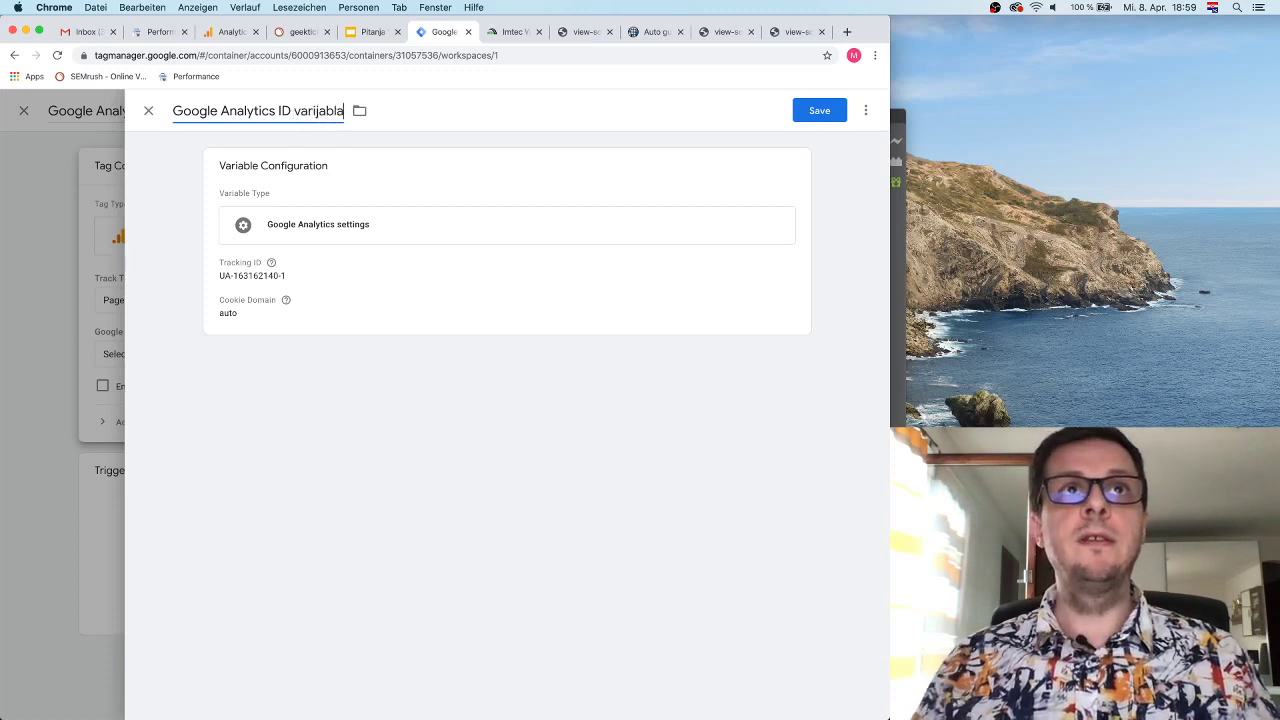
click(818, 112)
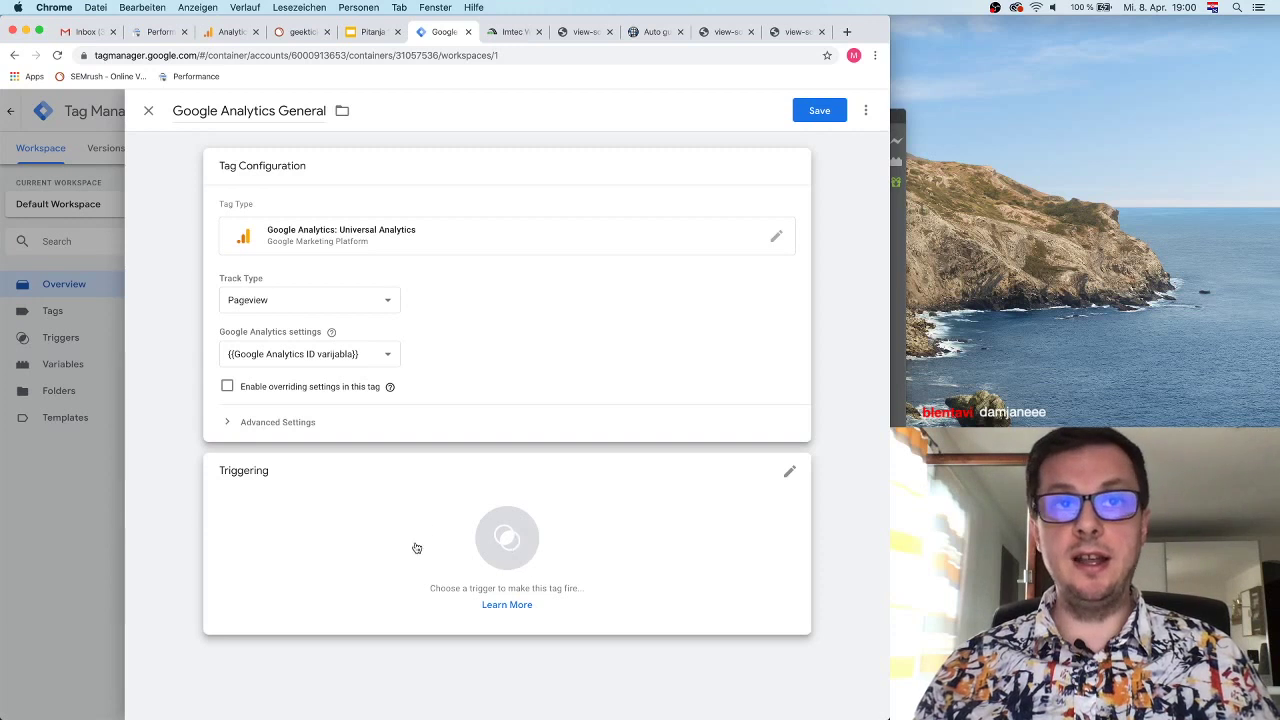
Step: Add a new Page View trigger to the Google Analytics General tag and make it fire on Some Page Views
click(535, 528)
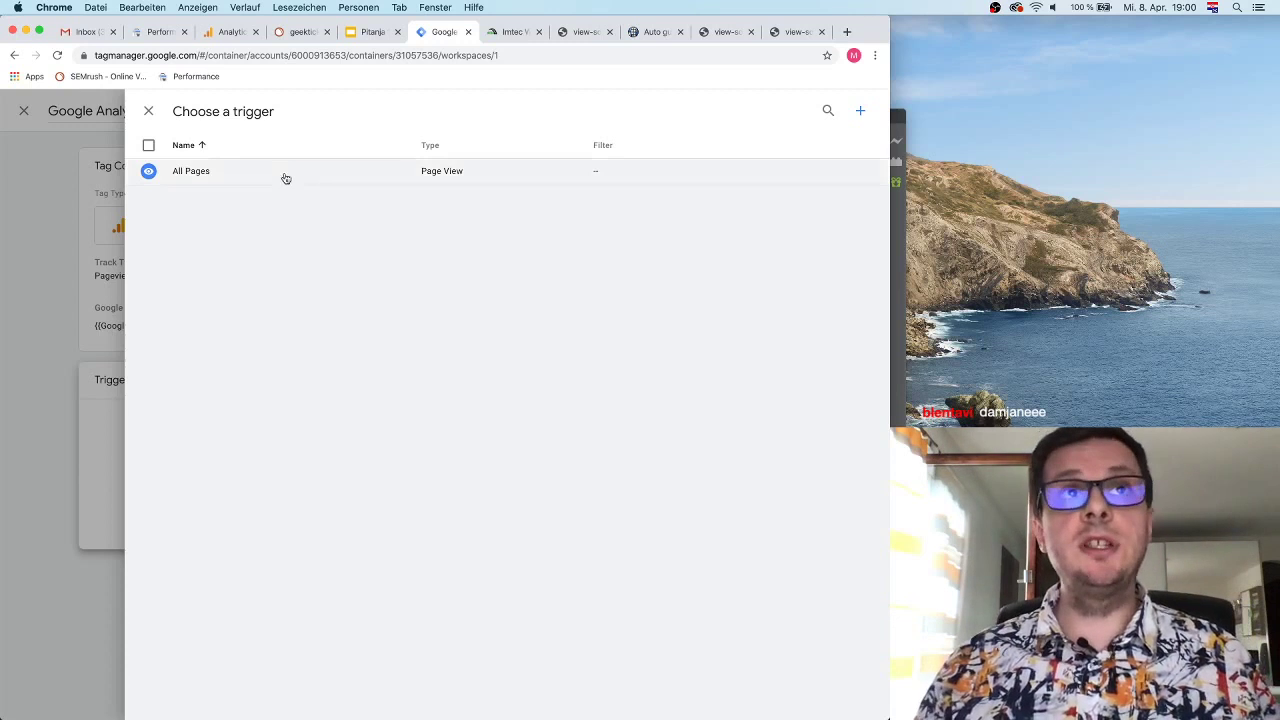
click(861, 119)
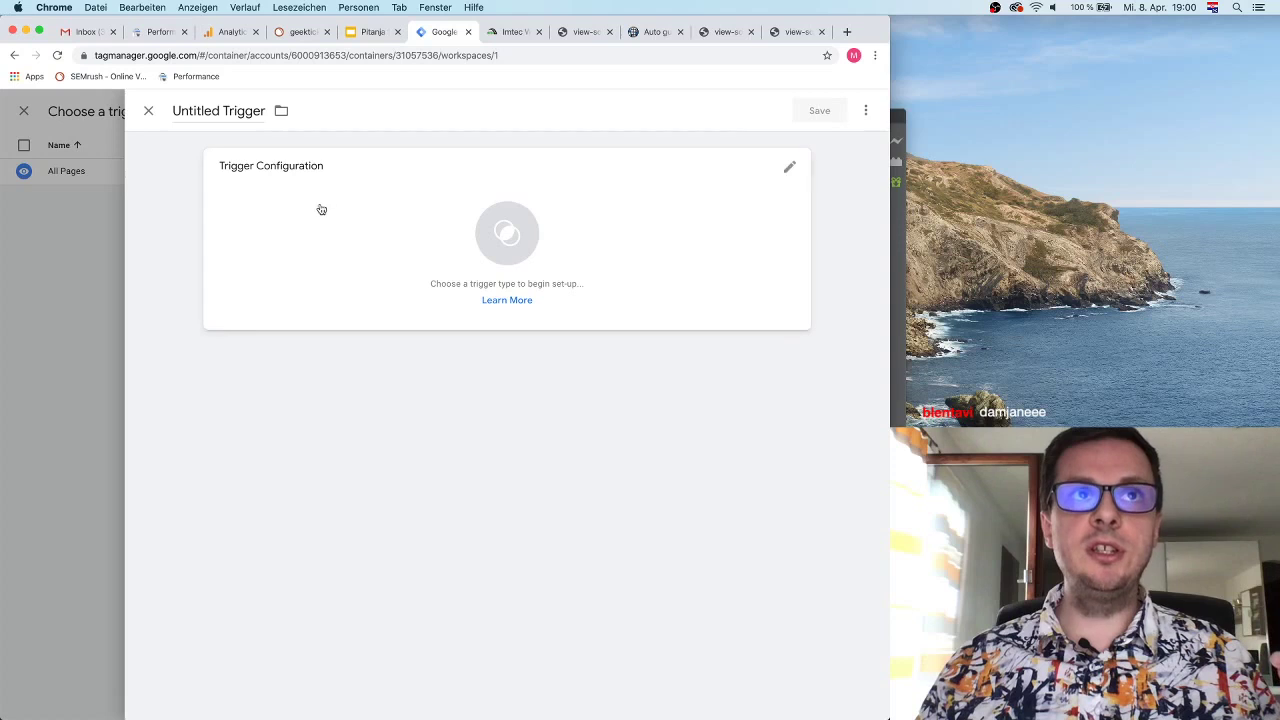
click(368, 208)
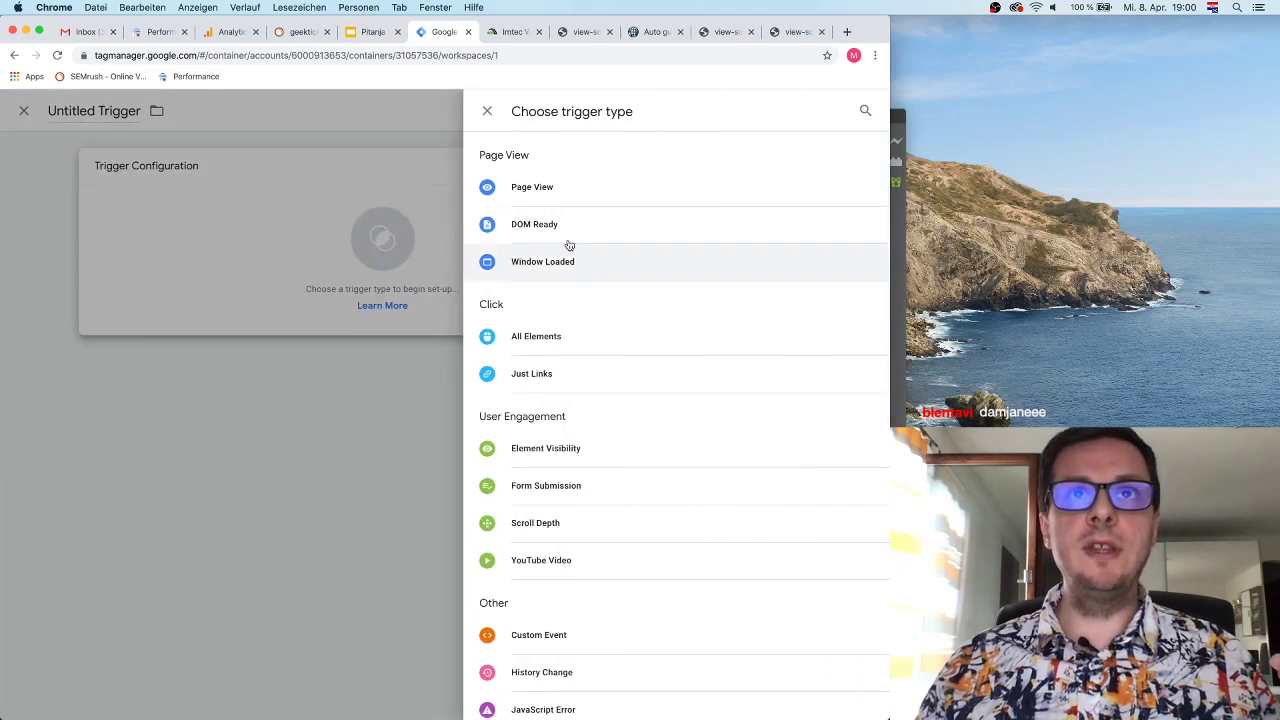
click(537, 187)
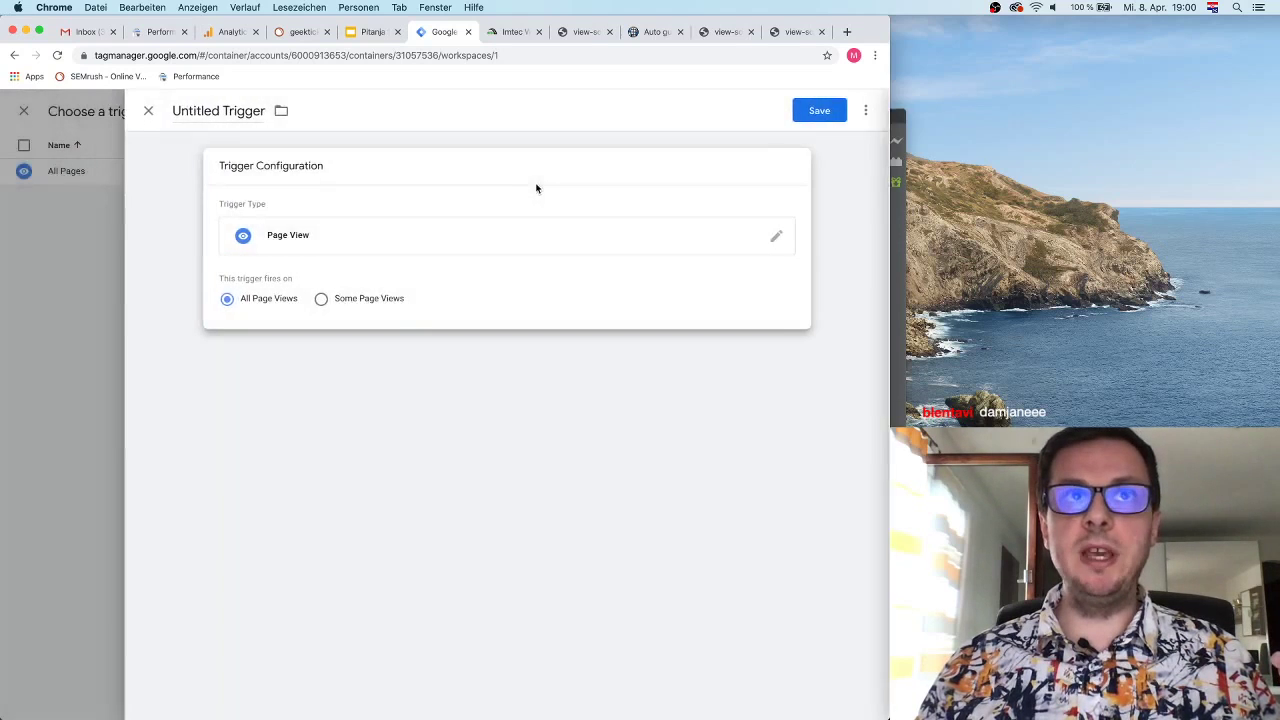
click(321, 299)
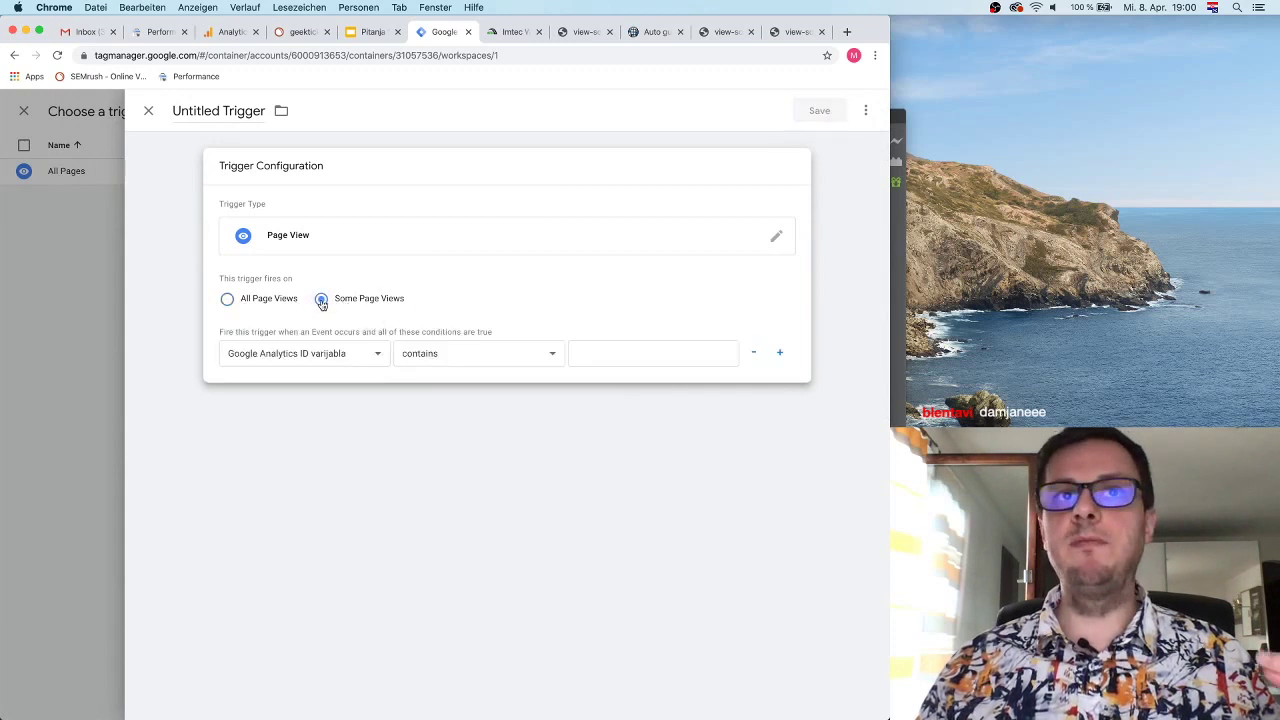
Step: Set the trigger's firing condition to Page URL with the equals operator
click(465, 353)
click(475, 302)
click(343, 355)
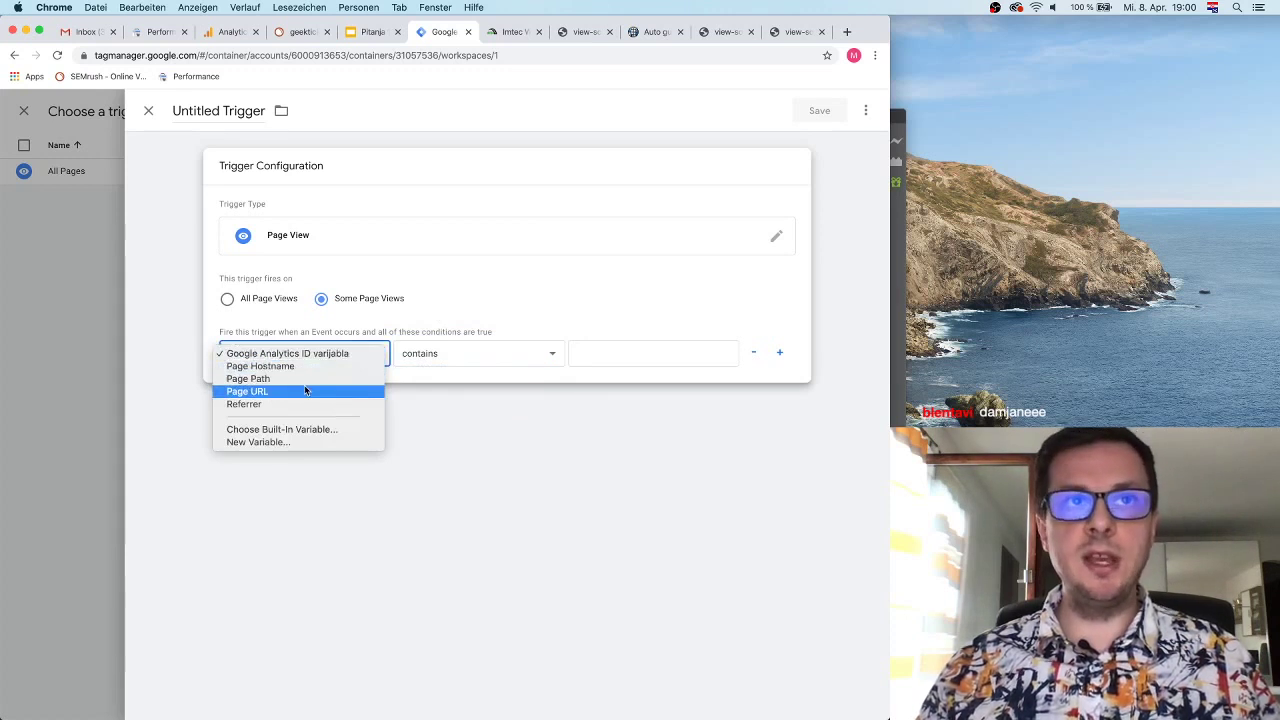
click(305, 390)
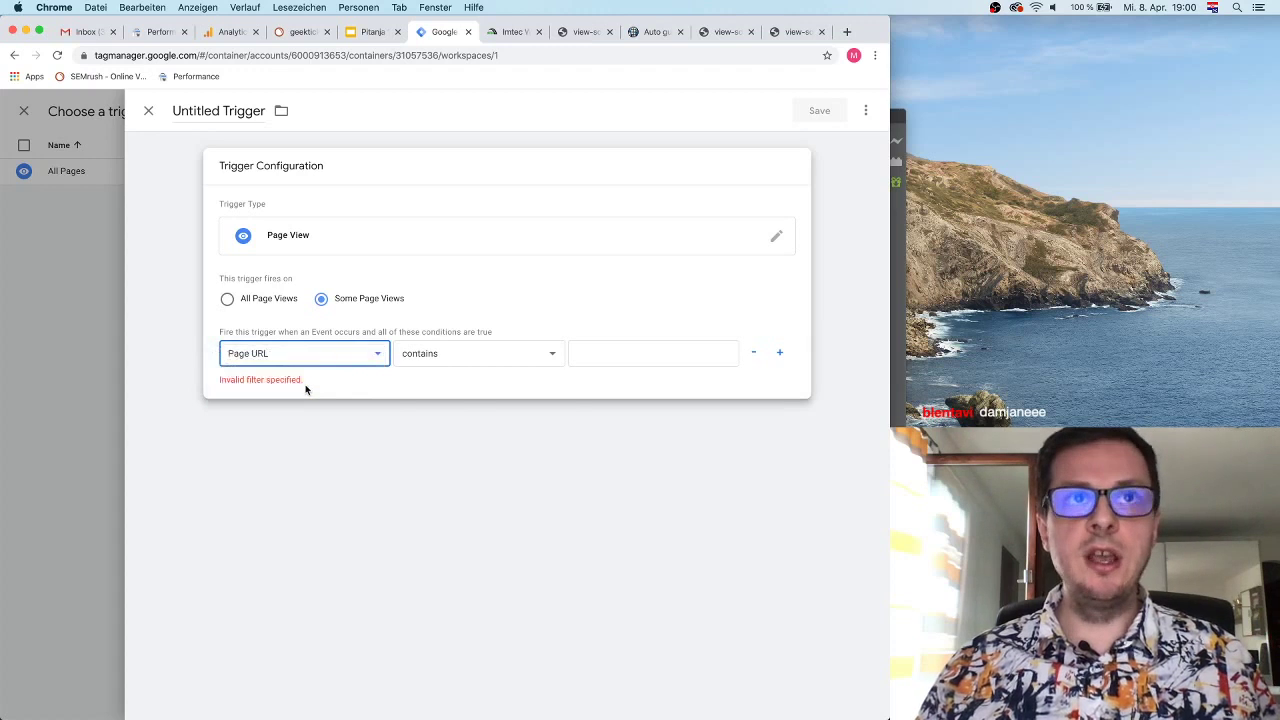
click(480, 357)
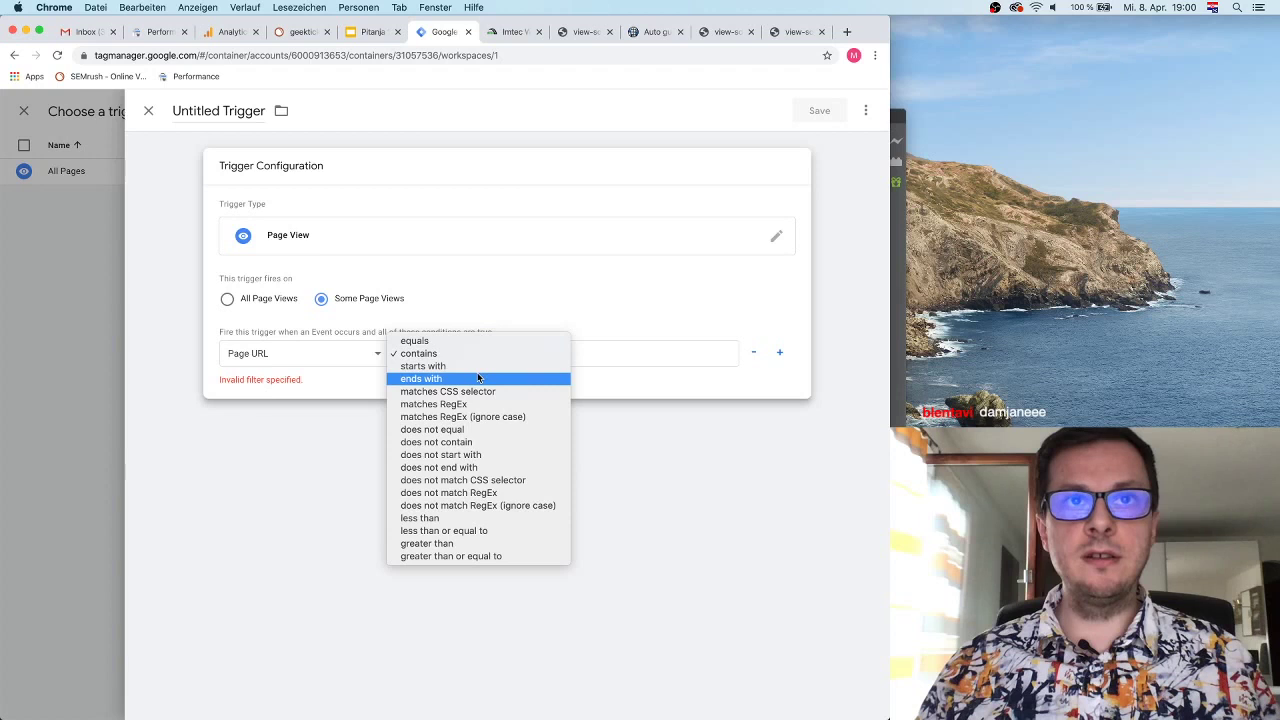
click(475, 341)
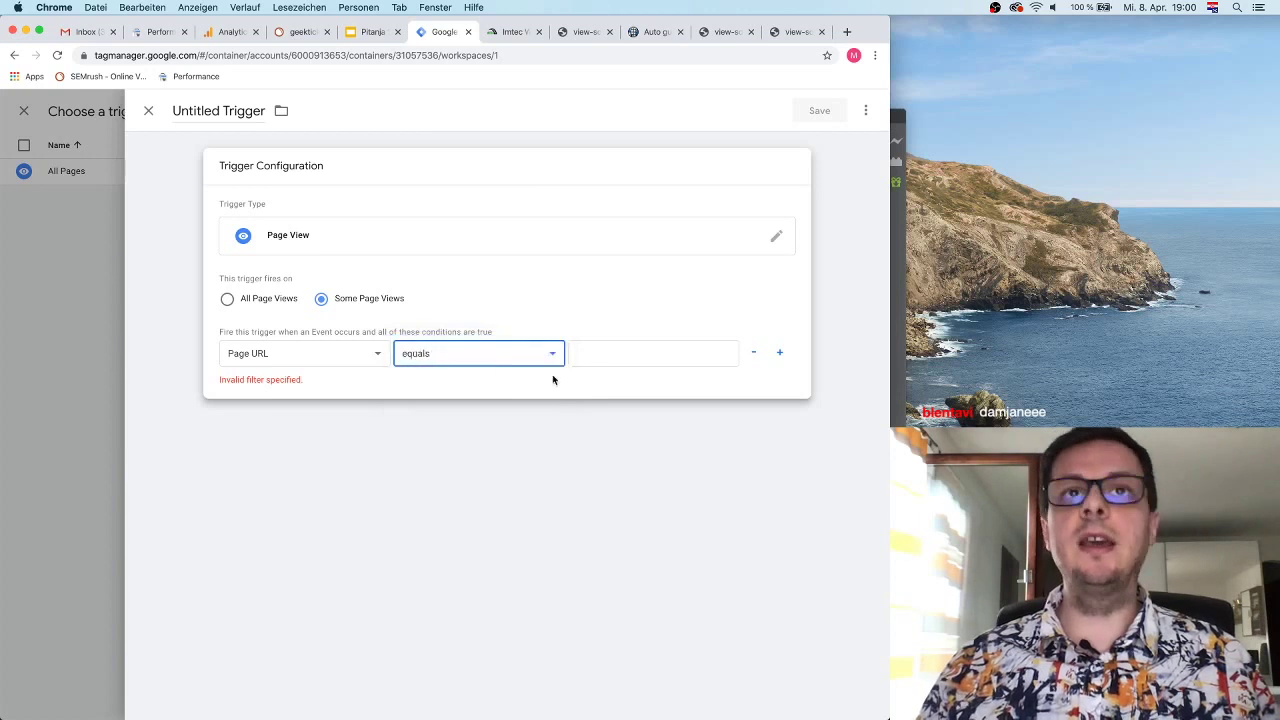
click(615, 352)
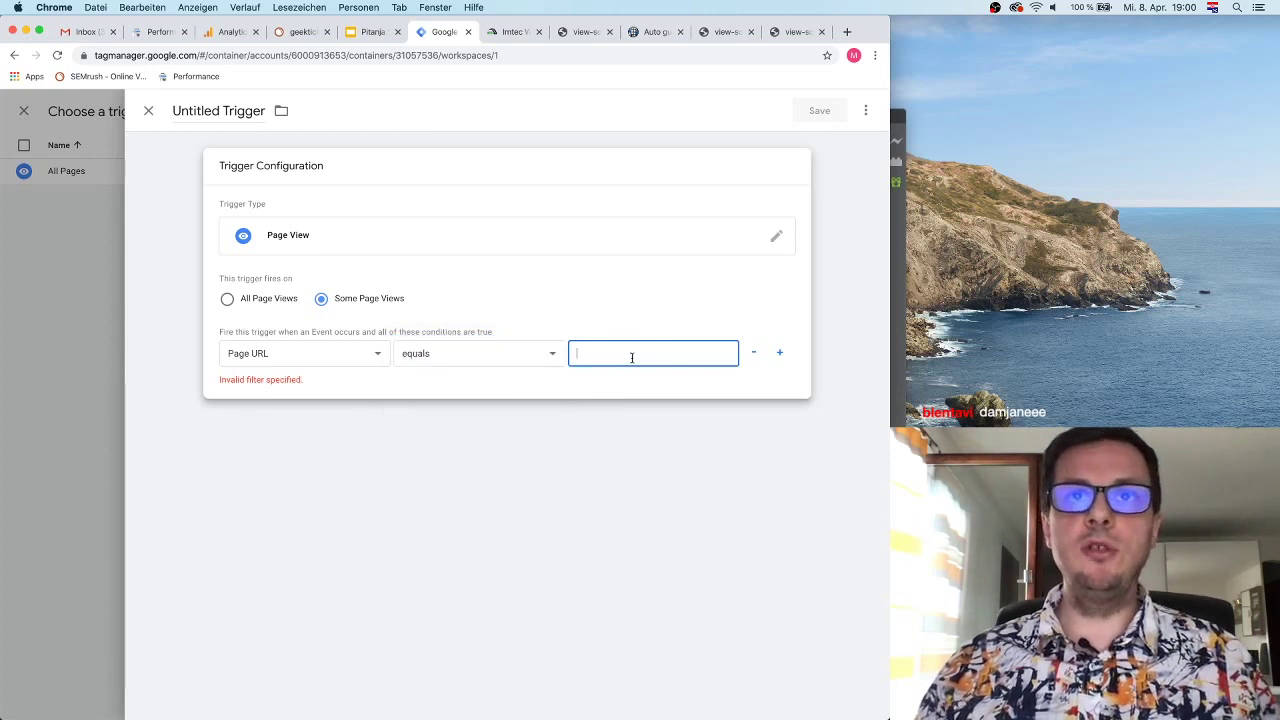
click(650, 32)
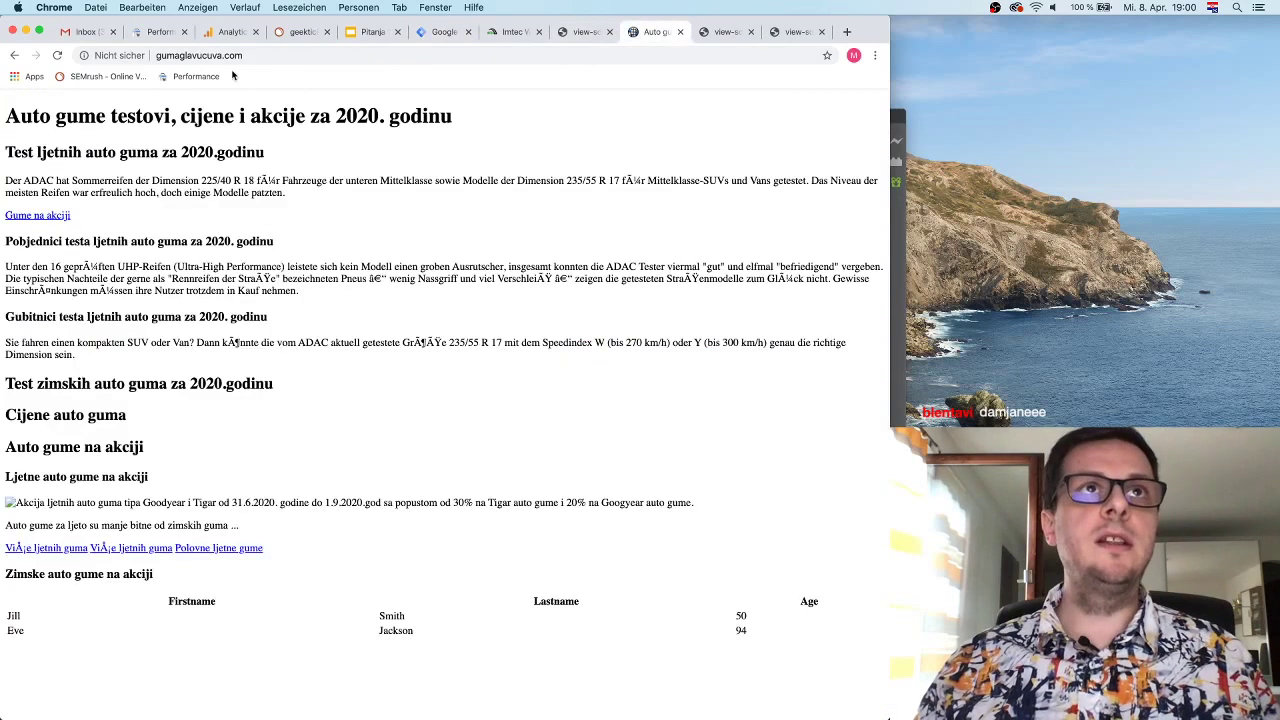
click(232, 55)
key(super+c)
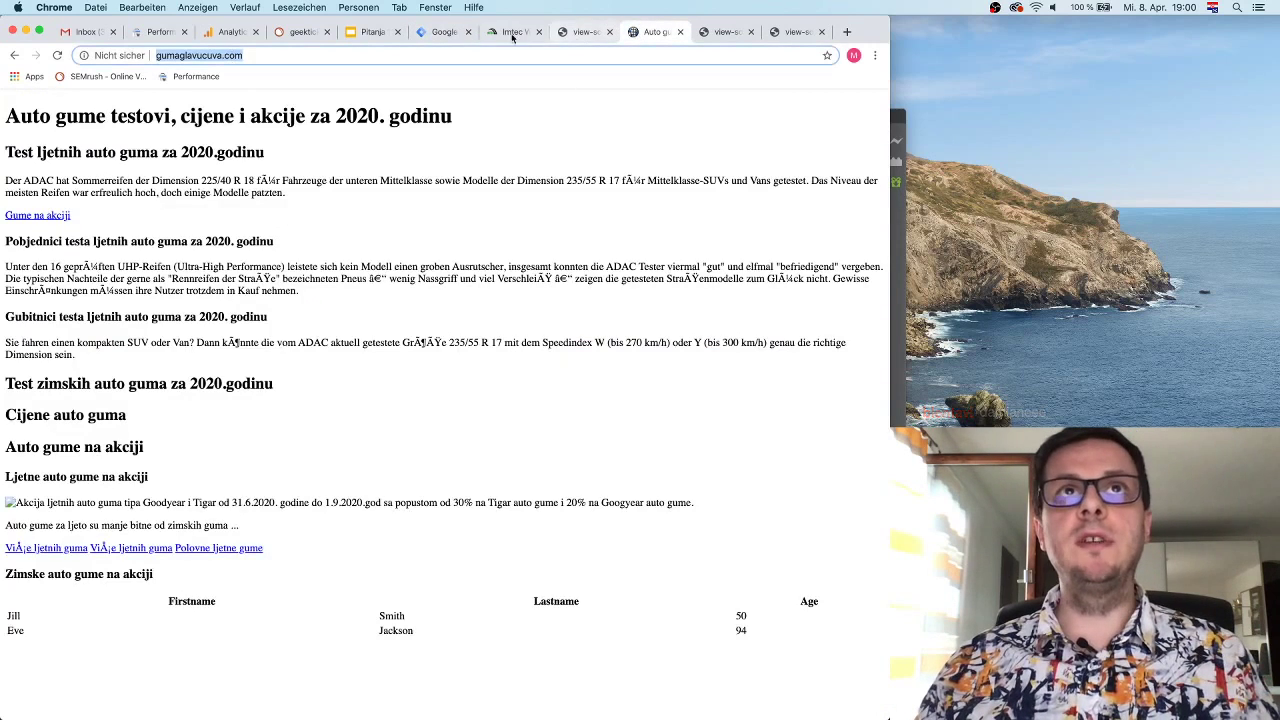
click(440, 32)
key(super+v)
text(thankyou)
key(BackSpace)
key(BackSpace)
key(BackSpace)
key(BackSpace)
key(BackSpace)
key(BackSpace)
key(BackSpace)
key(BackSpace)
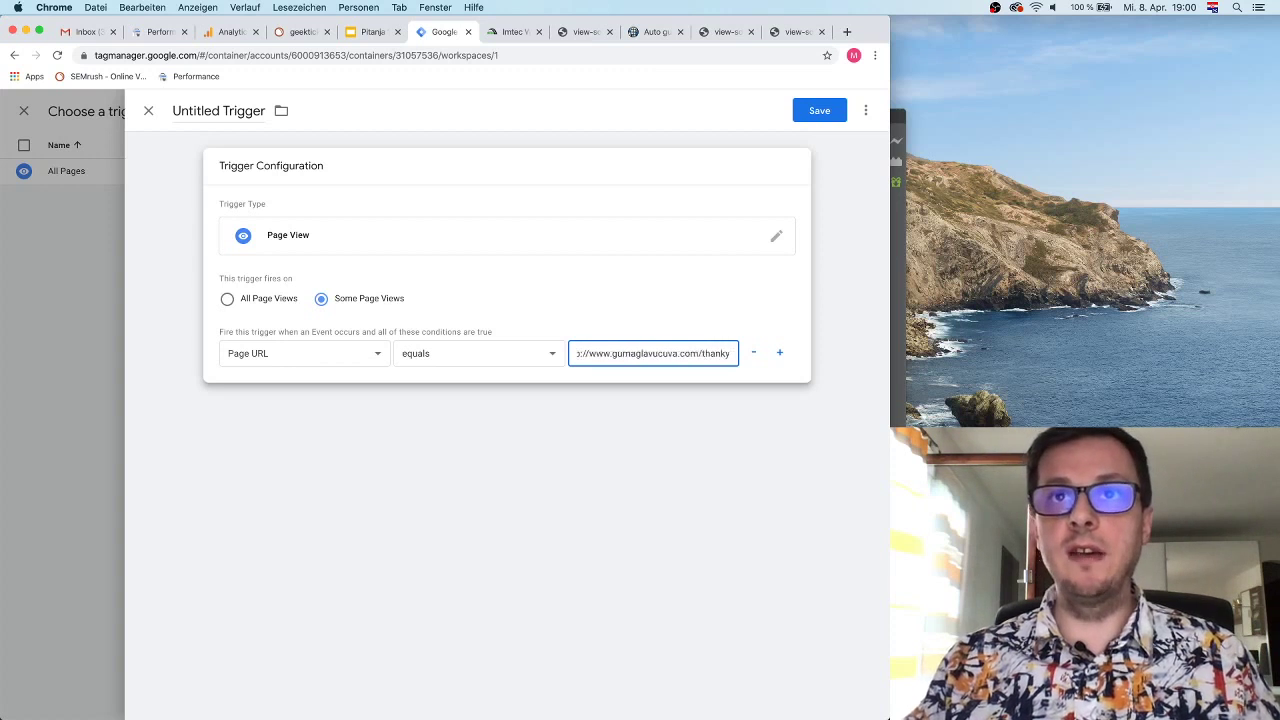
text(hvala.html)
click(660, 458)
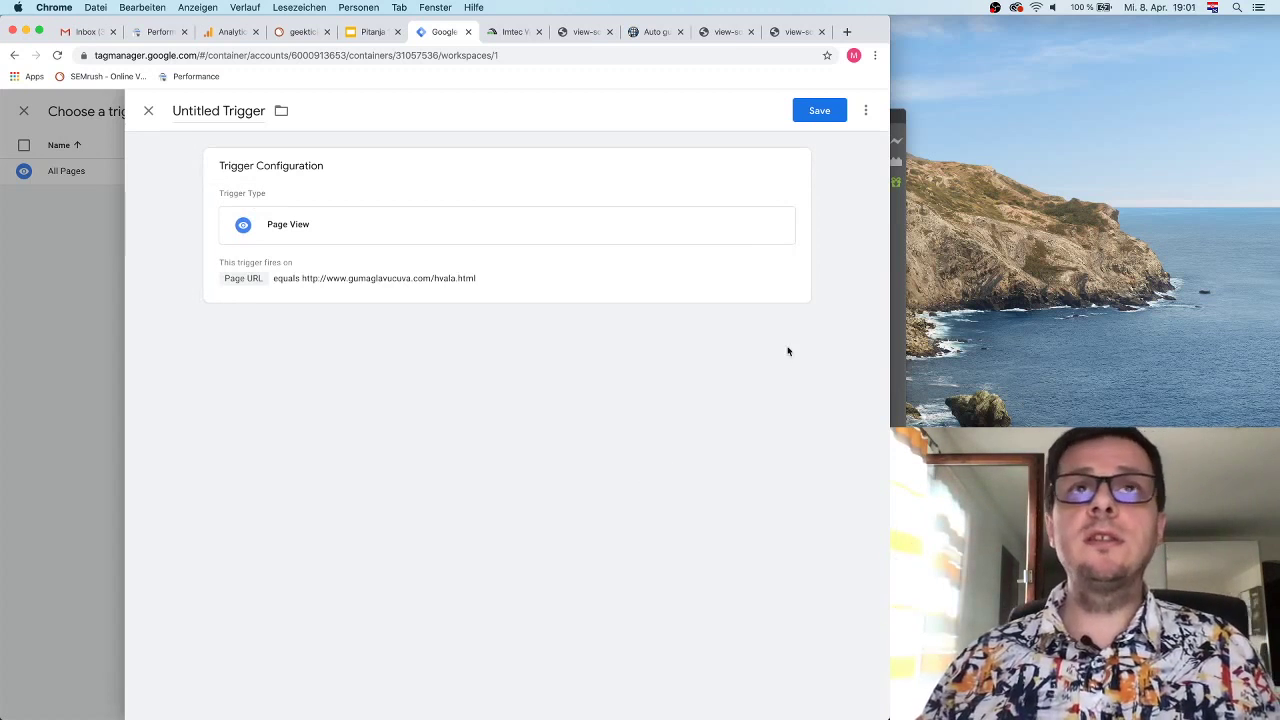
Step: Name the trigger Hvala Page and save it
click(263, 109)
key(super+a)
text(Hvala Page)
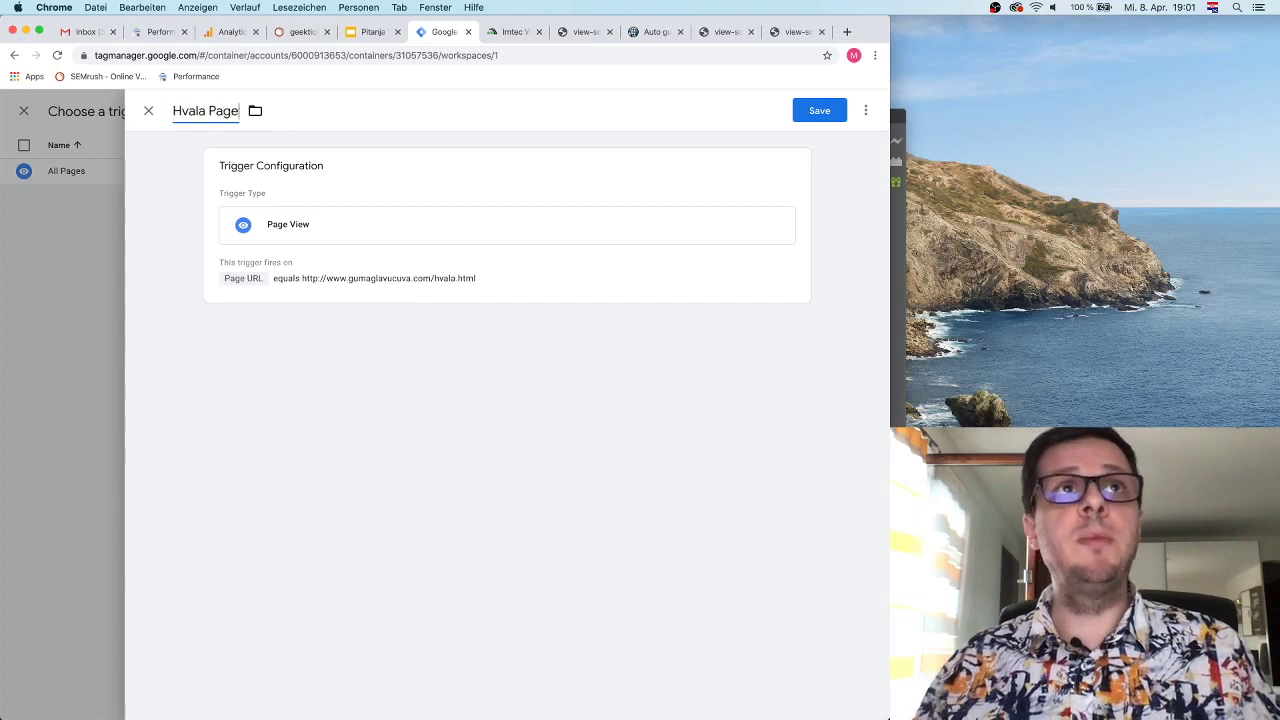
click(822, 110)
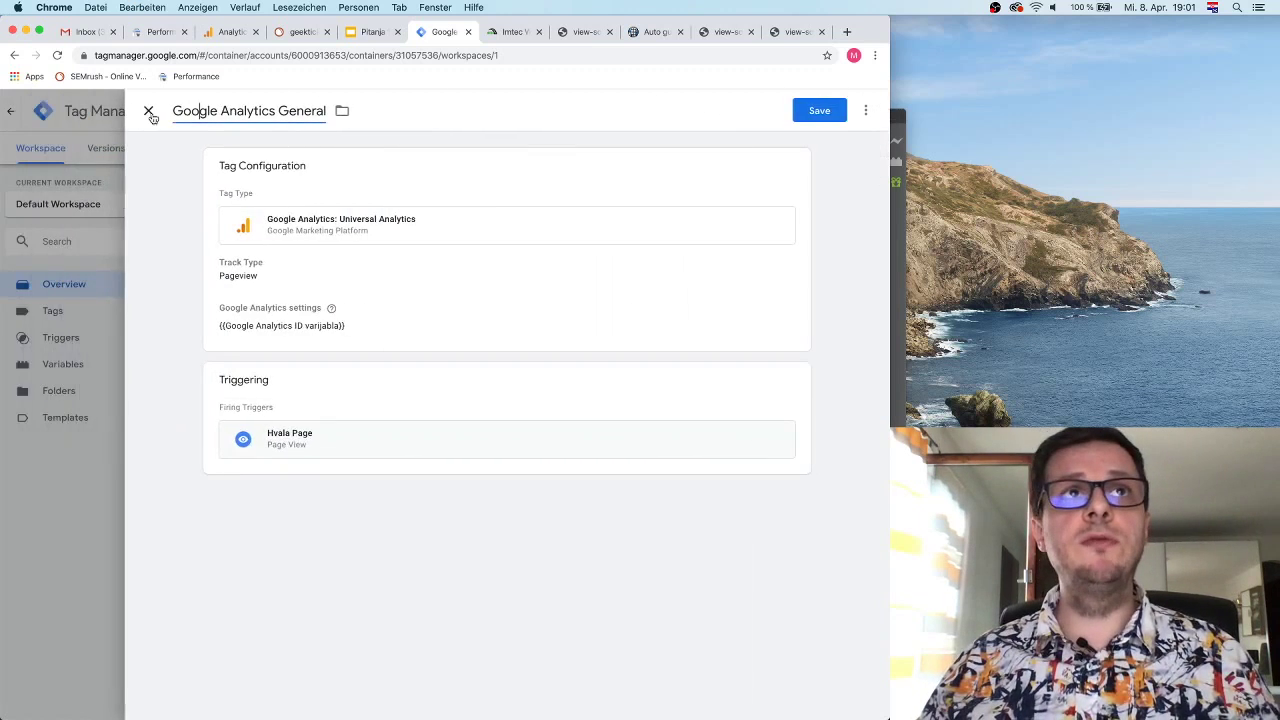
Step: Check the Hvala Page trigger, replace it with All Pages as the tag's firing trigger, and save the tag
click(354, 443)
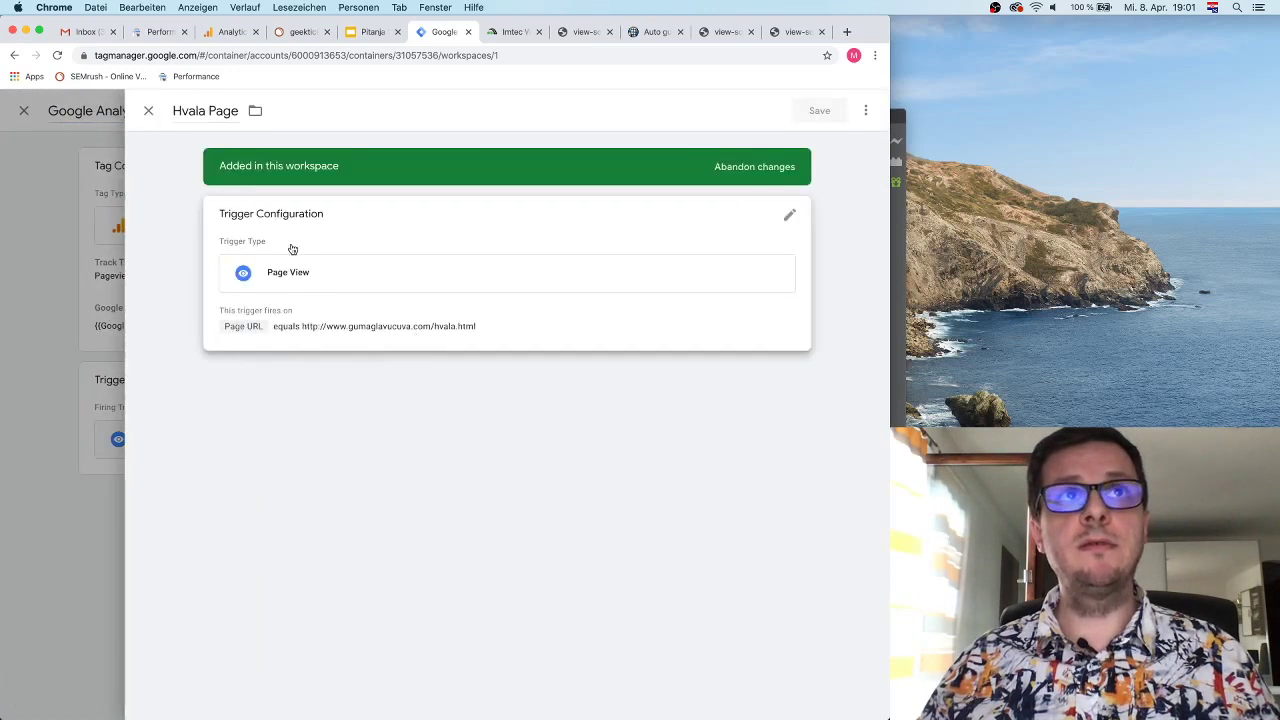
click(149, 112)
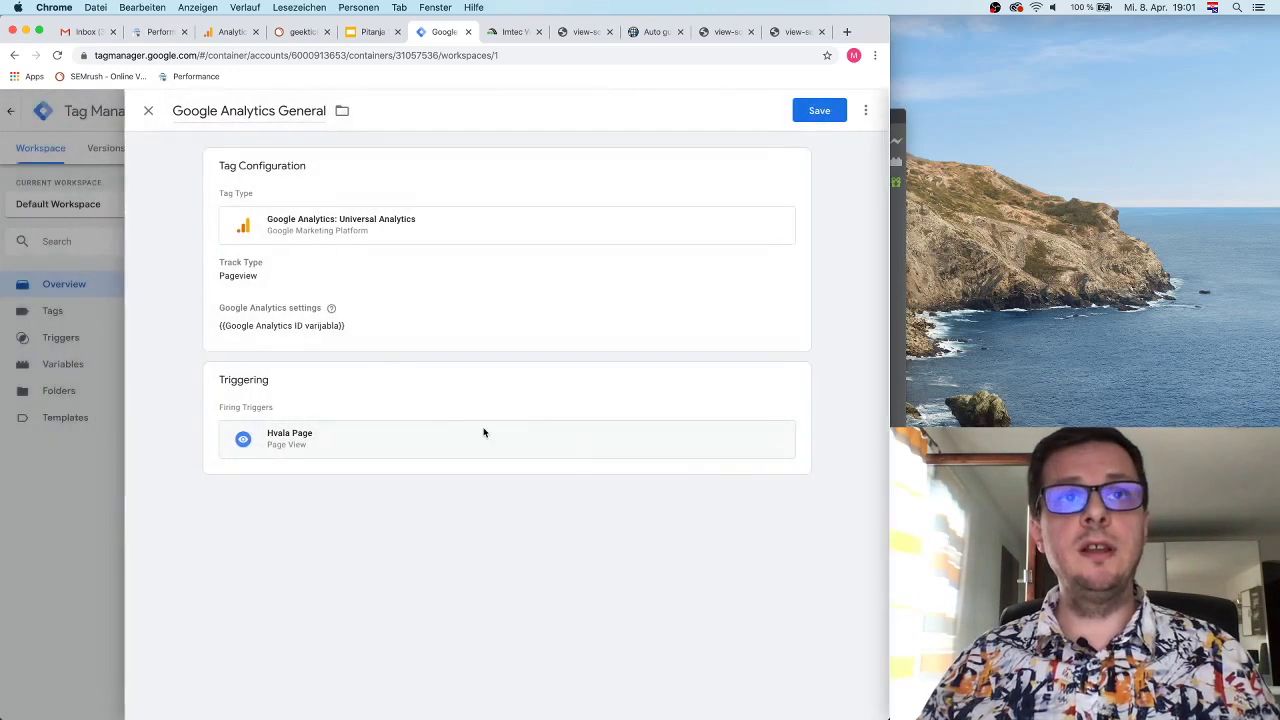
click(776, 444)
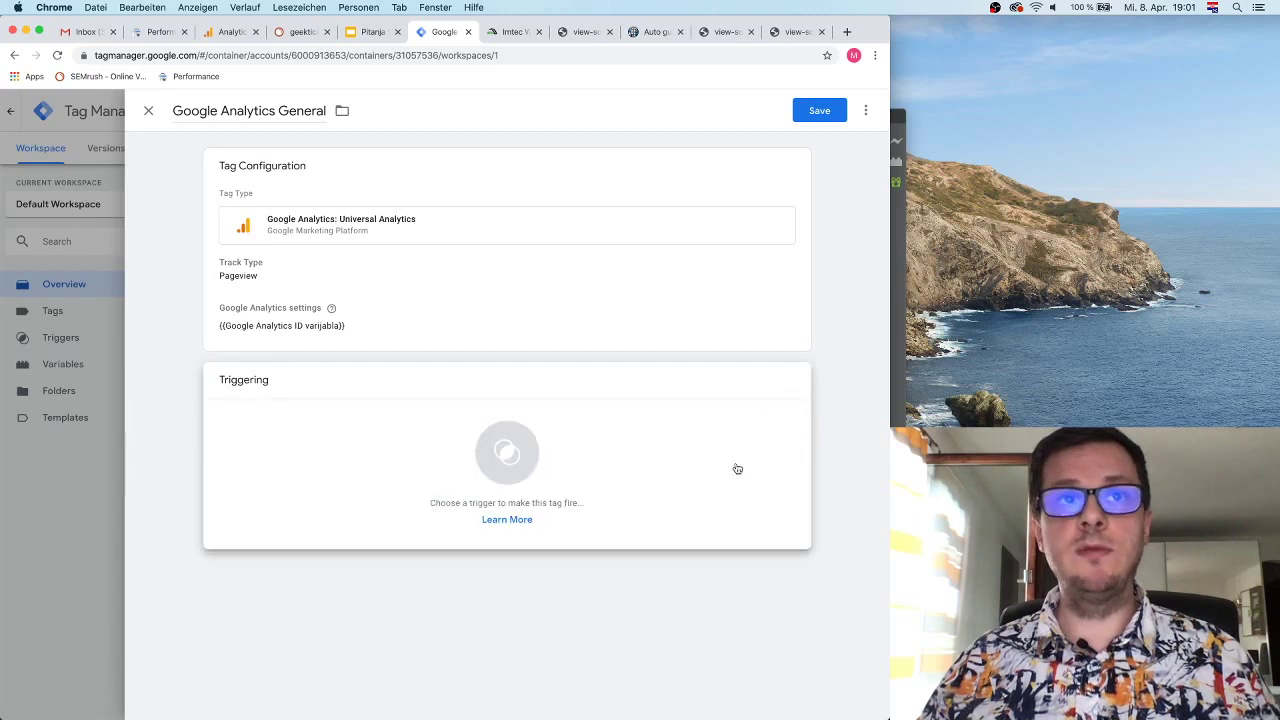
click(506, 455)
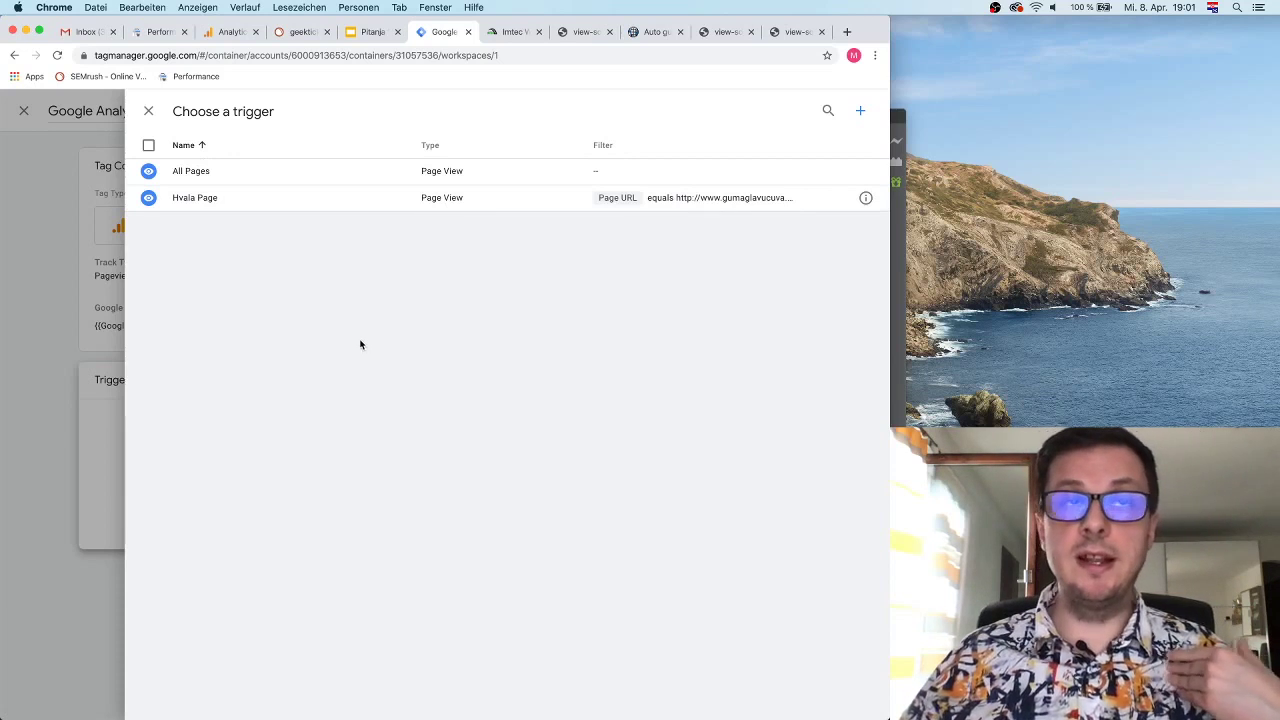
click(228, 171)
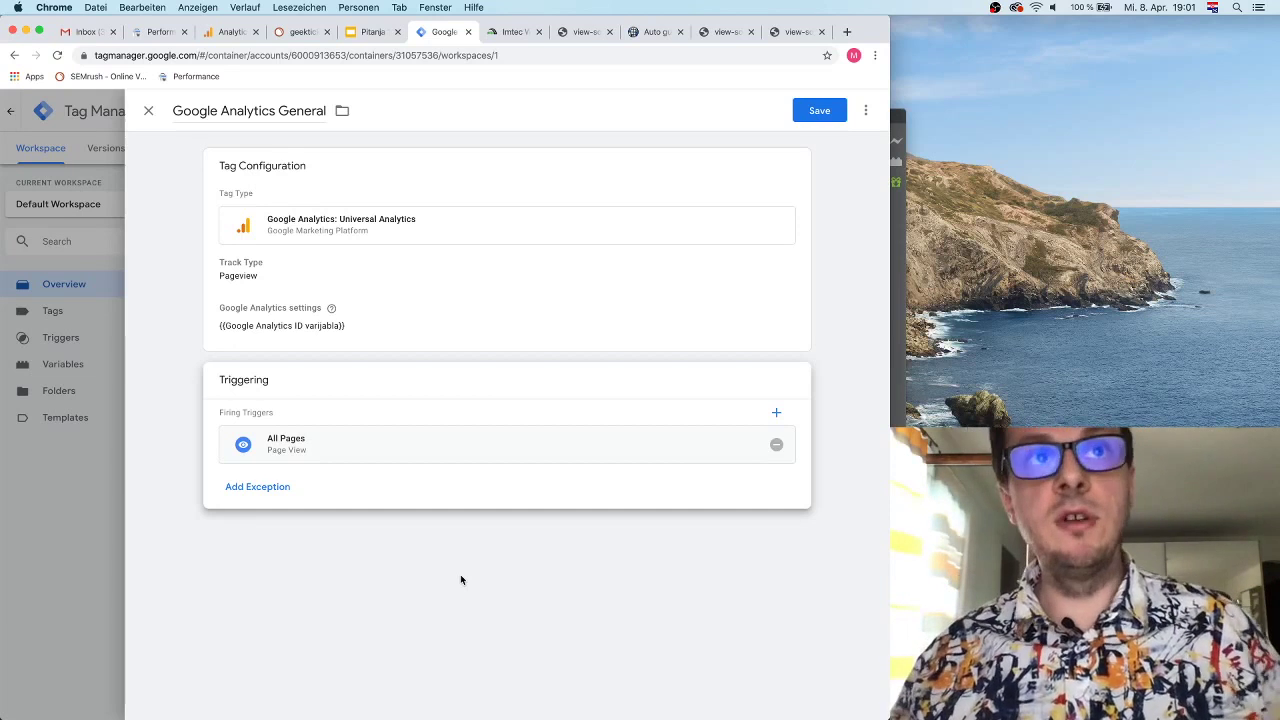
click(805, 116)
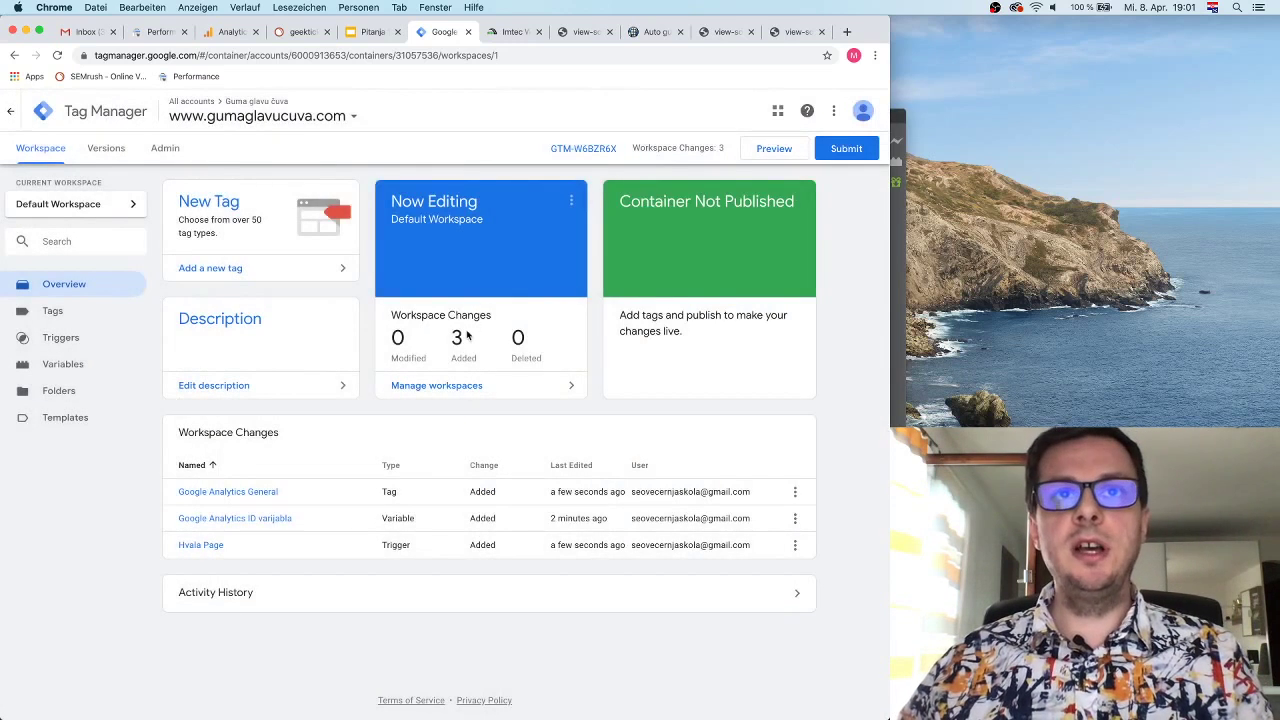
Step: Look at the container's workspace list and its activity history, closing each view again
click(506, 386)
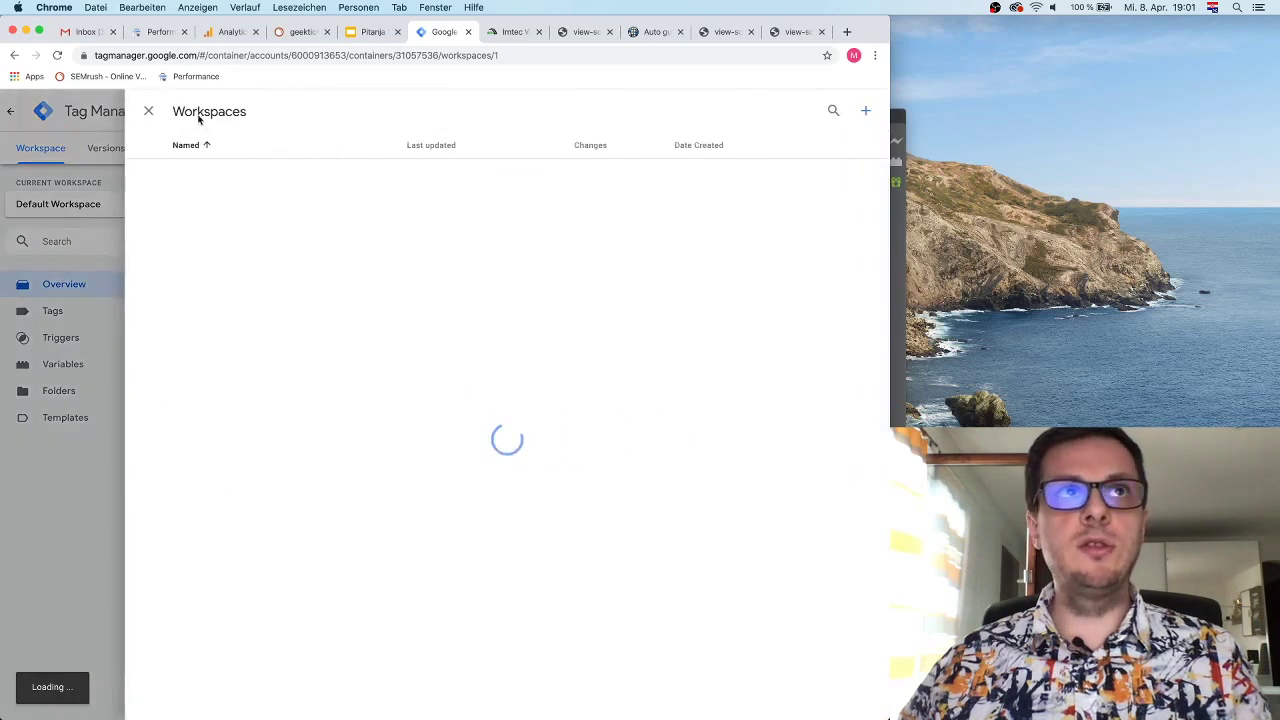
click(148, 111)
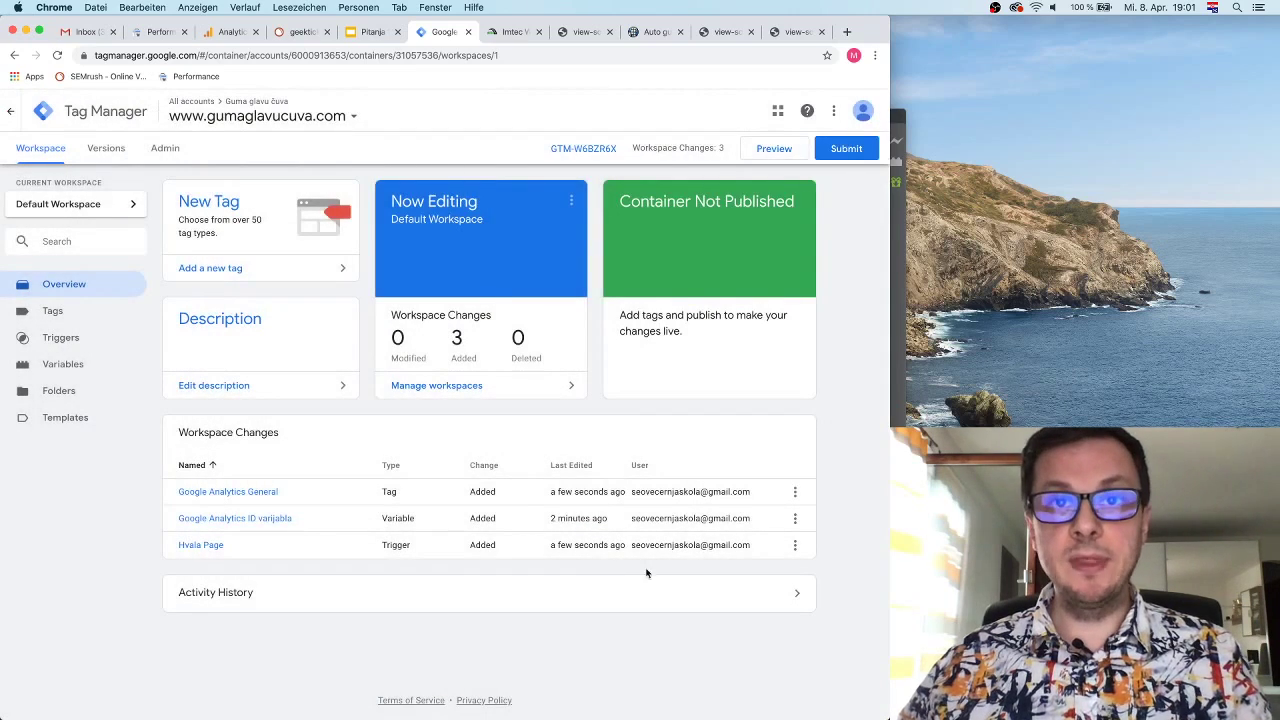
click(686, 600)
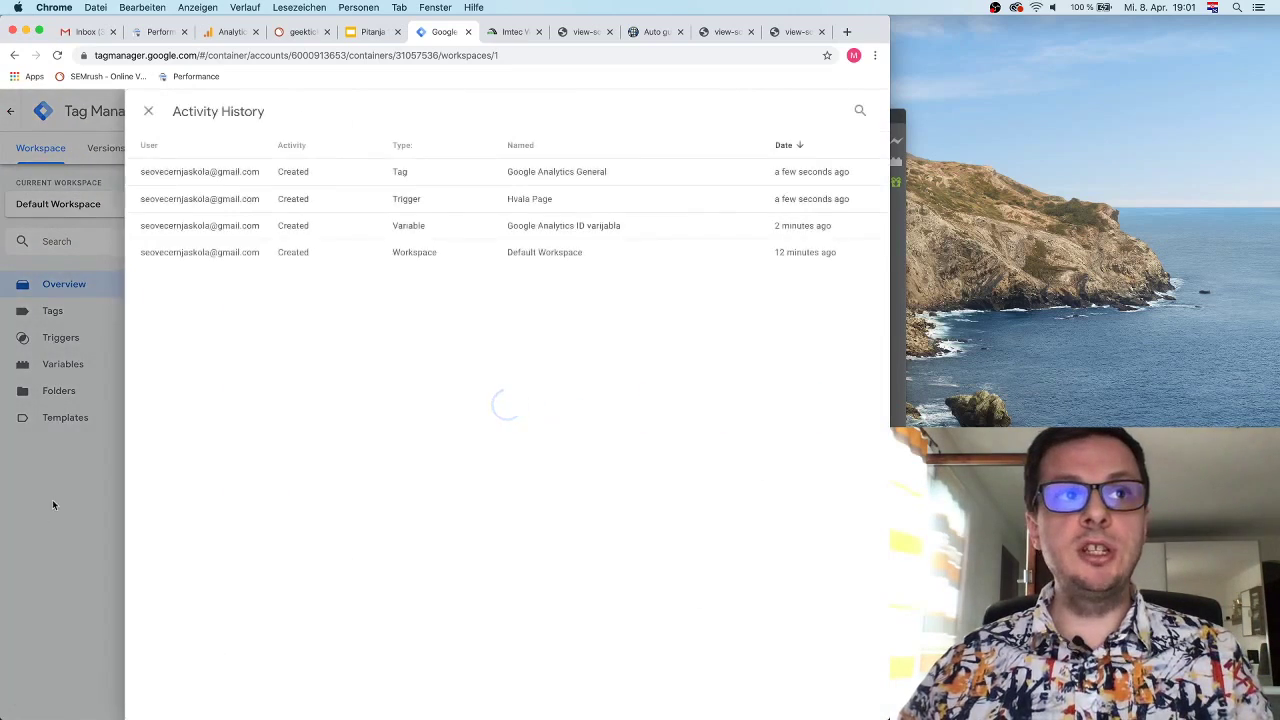
click(53, 504)
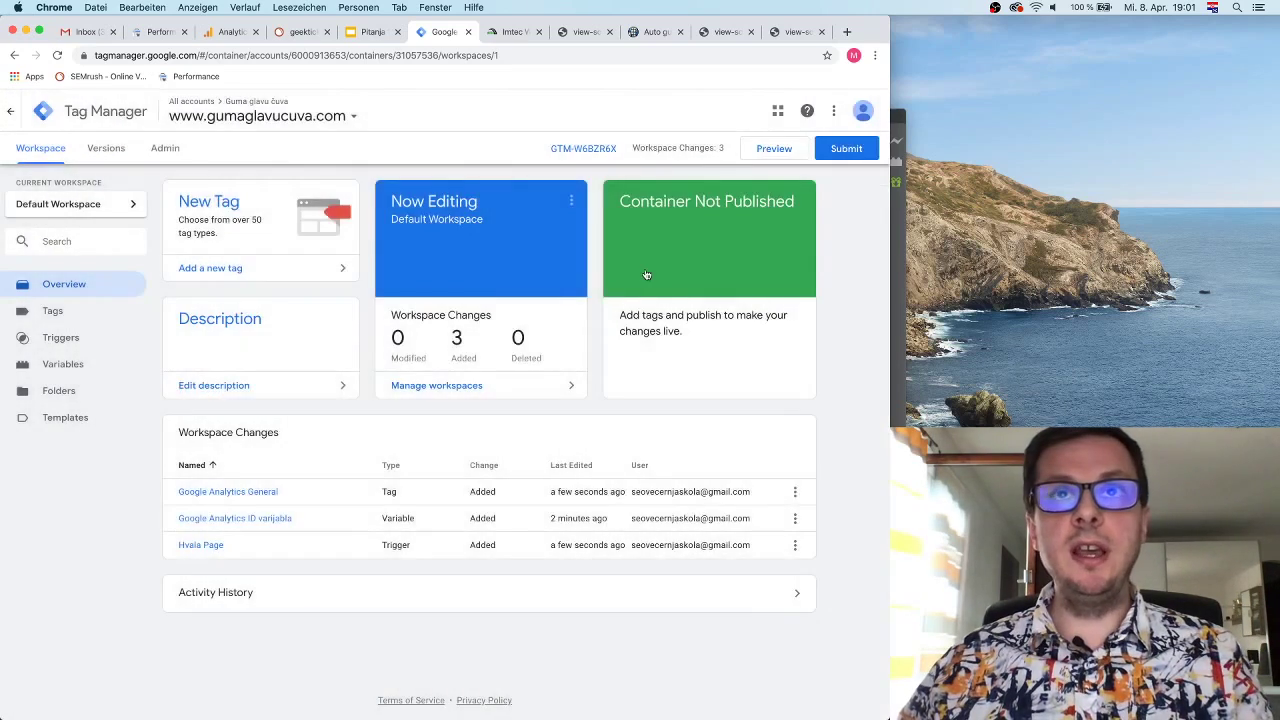
Step: Submit the workspace changes with the version name Google Analytics osnove and publish them
click(845, 149)
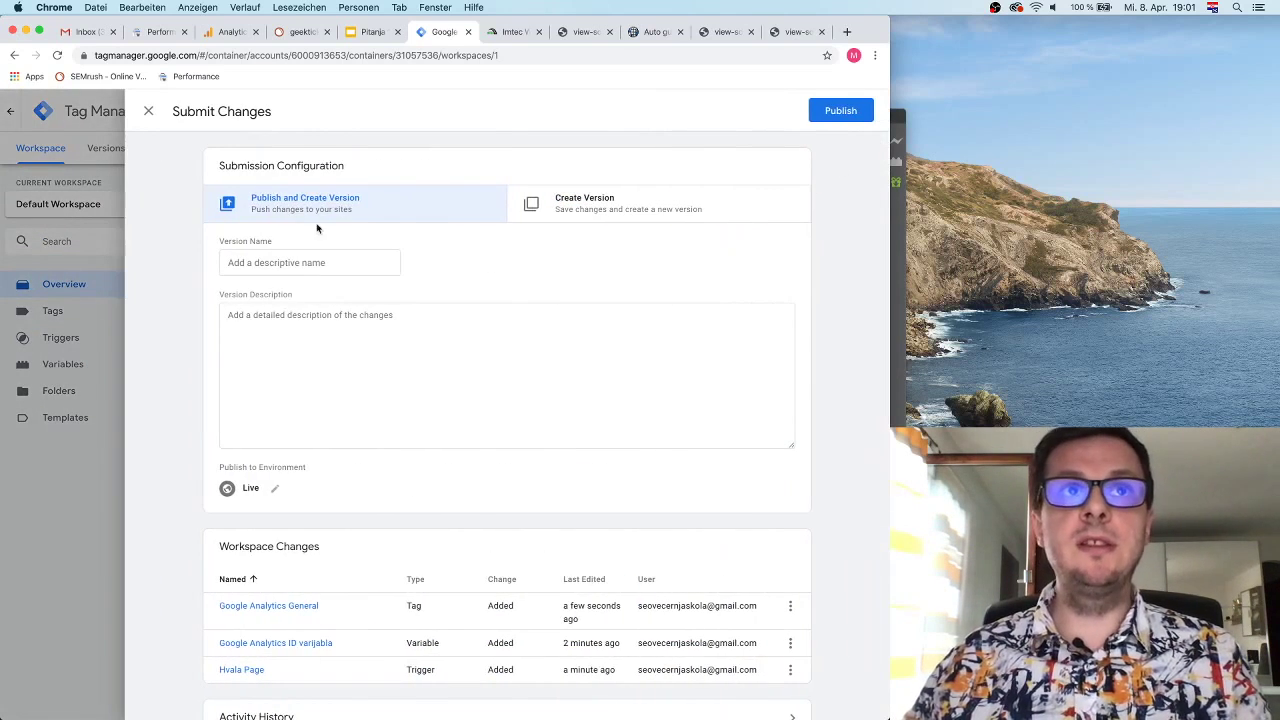
click(337, 256)
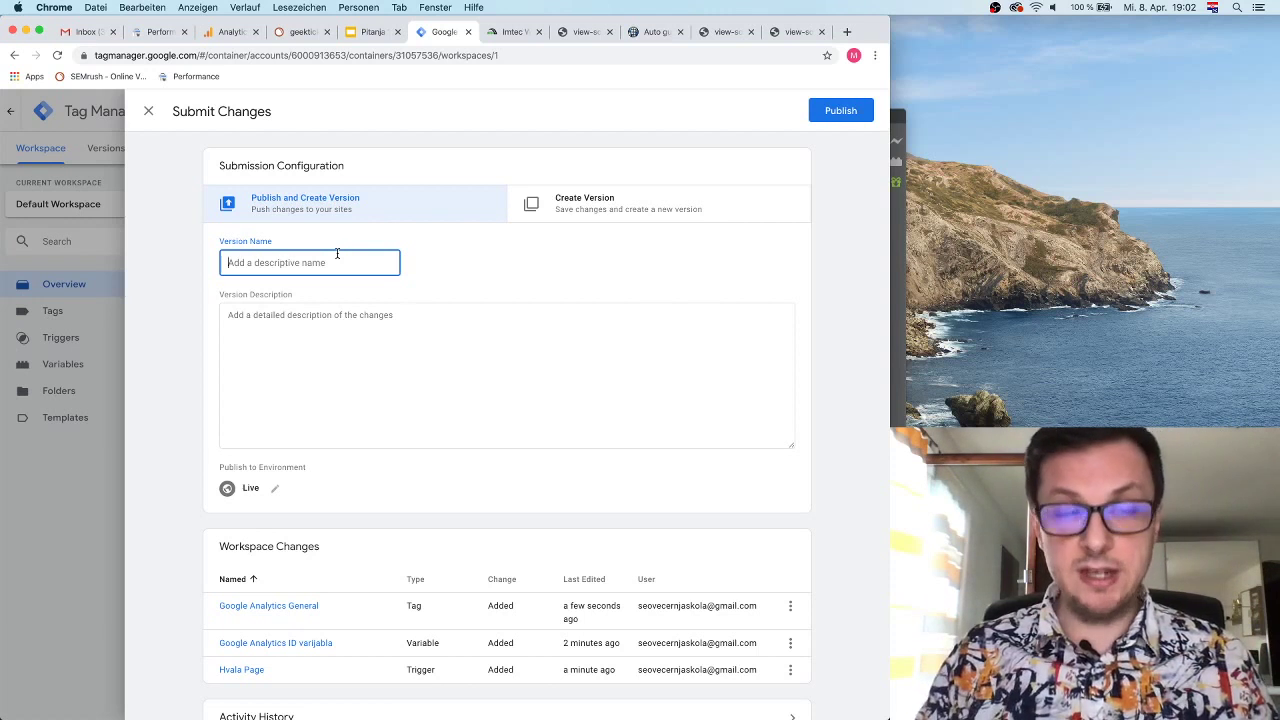
text(Google Analt)
key(BackSpace)
text(ytics osnove)
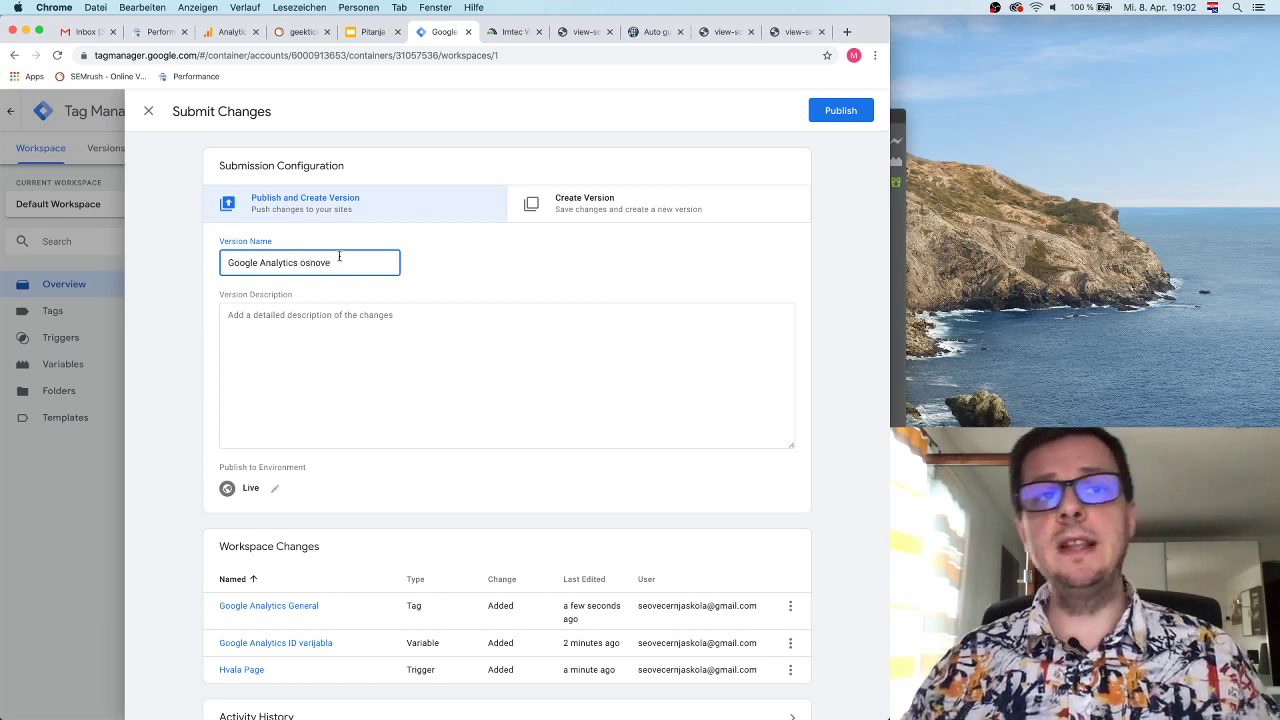
click(841, 110)
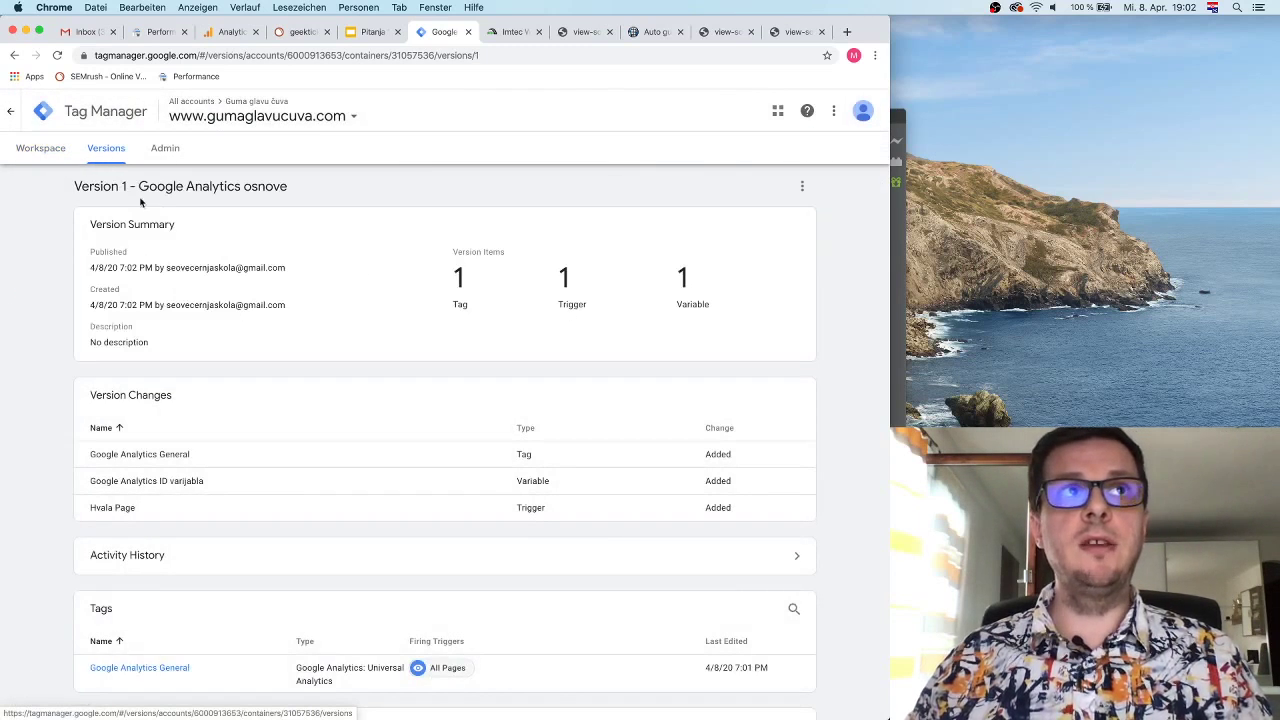
Step: Return to the workspace and examine the activity history, the list of tags and the overview
click(40, 148)
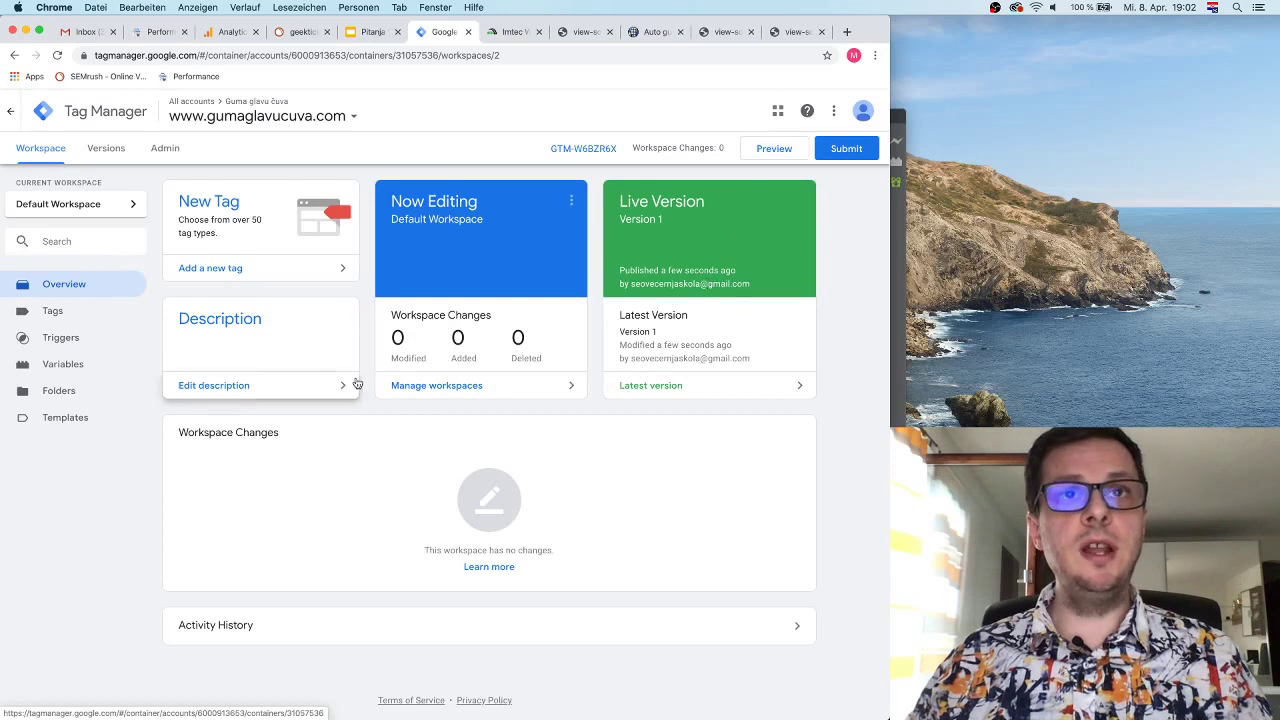
click(518, 645)
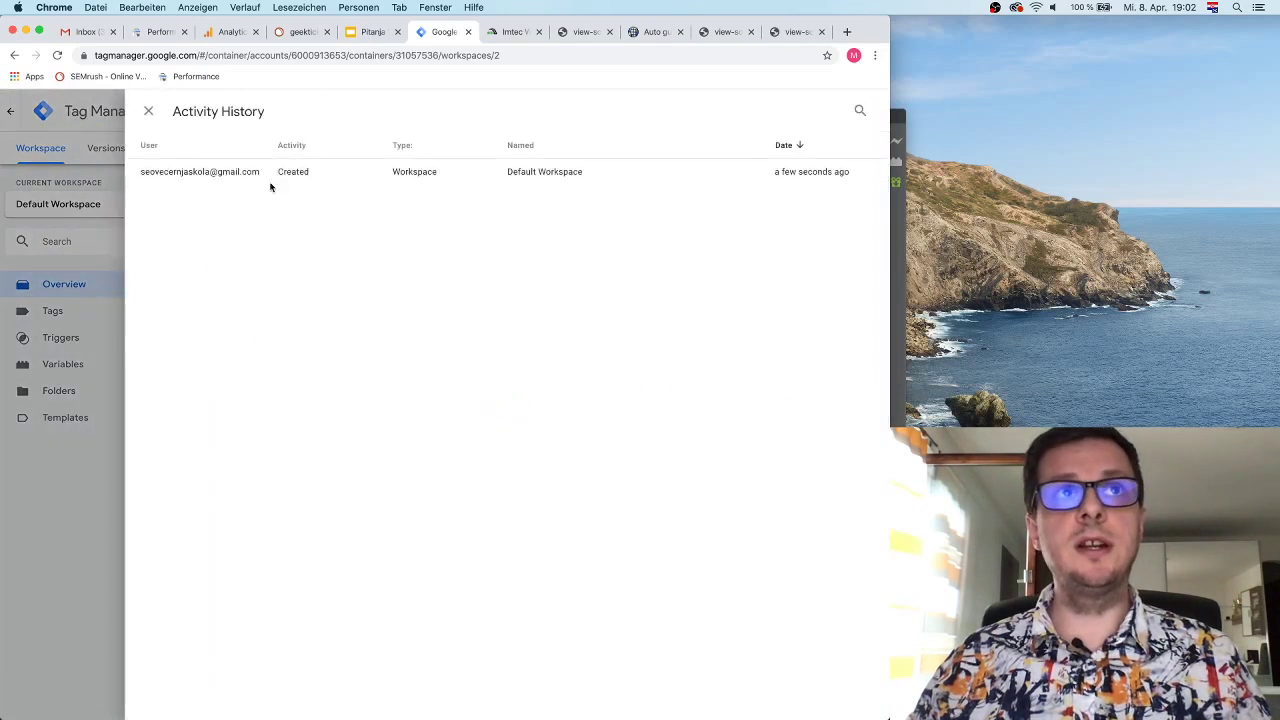
click(148, 111)
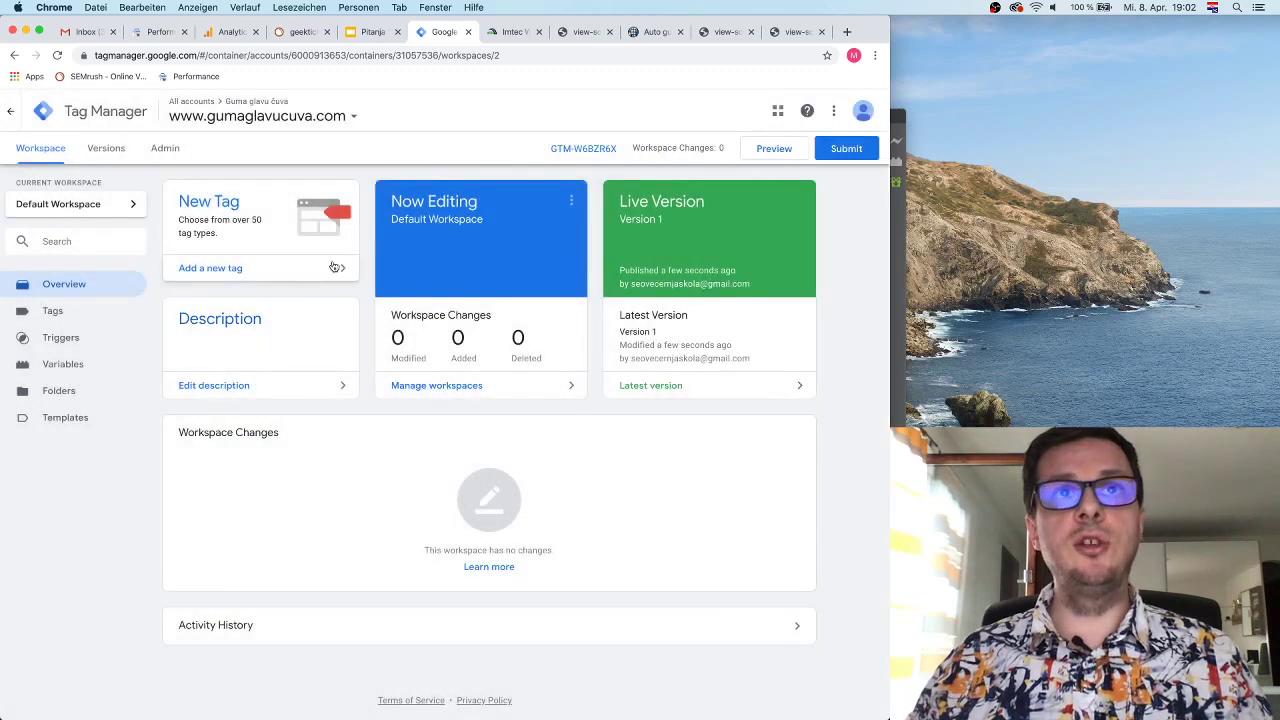
click(90, 312)
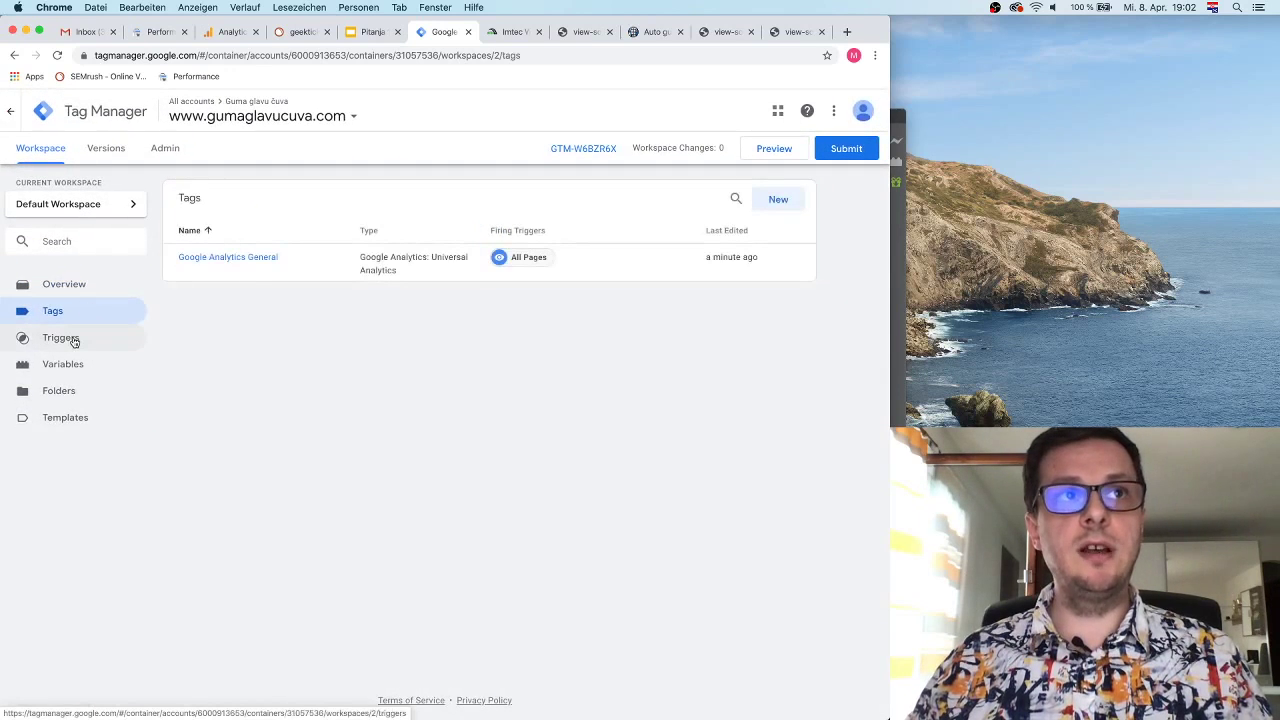
click(71, 286)
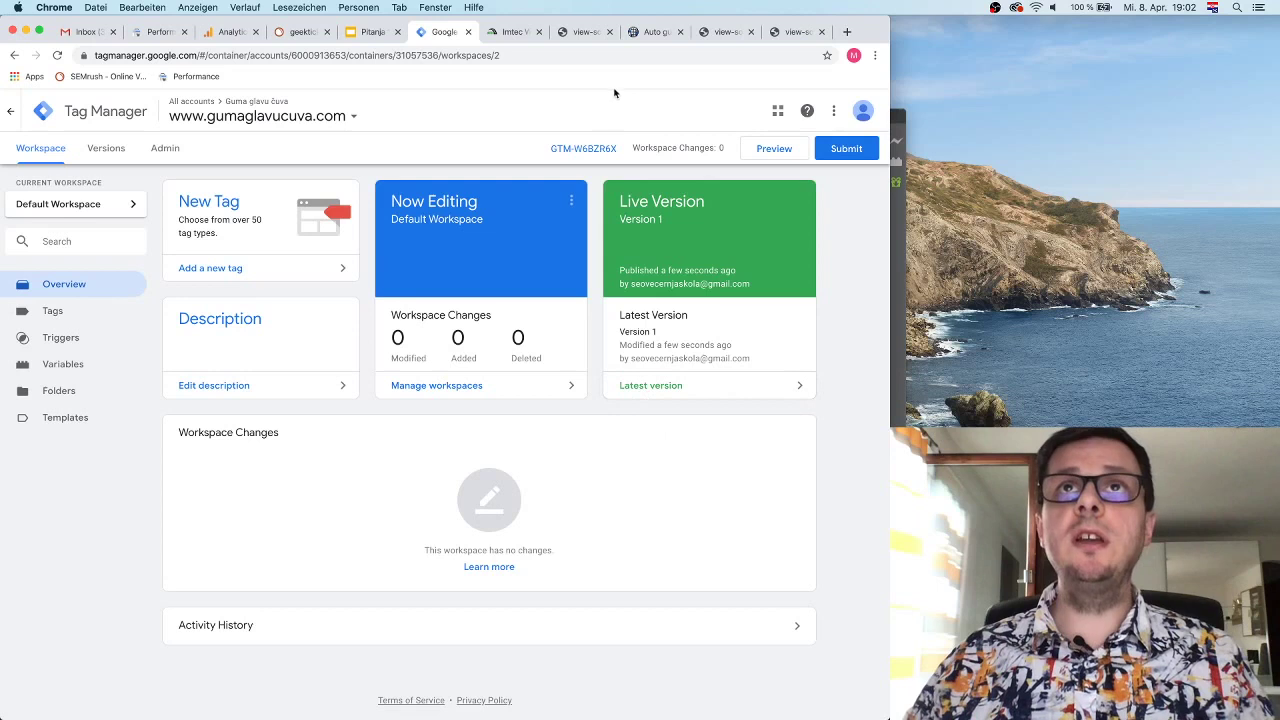
Step: Look over the live gumaglavucuva.com page, then check the tracking status and Global Site Tag in Analytics
click(648, 34)
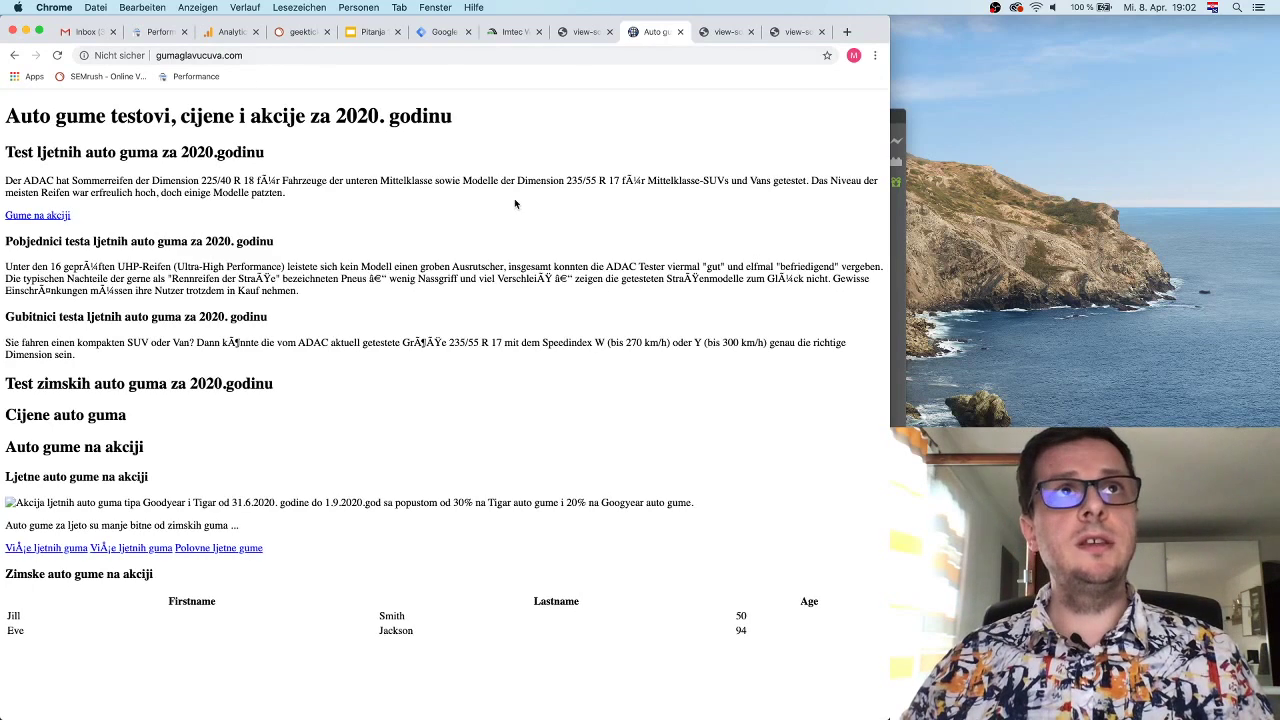
click(722, 32)
click(660, 32)
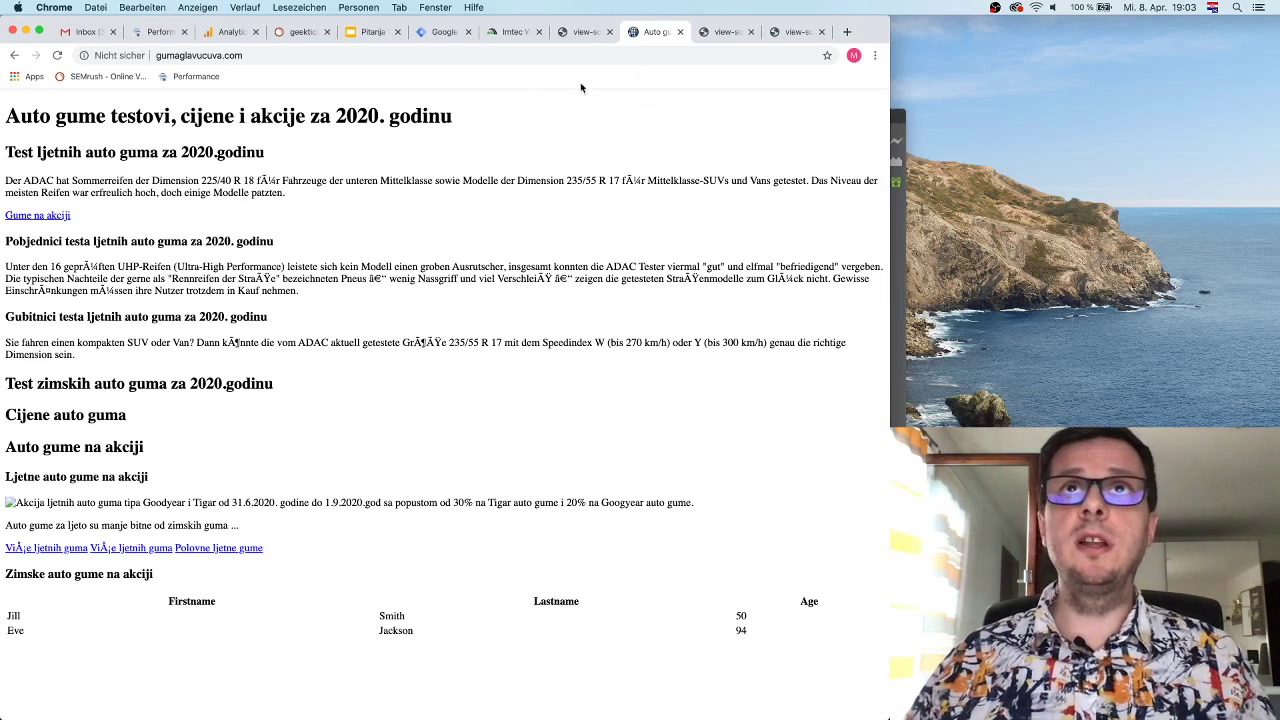
click(232, 31)
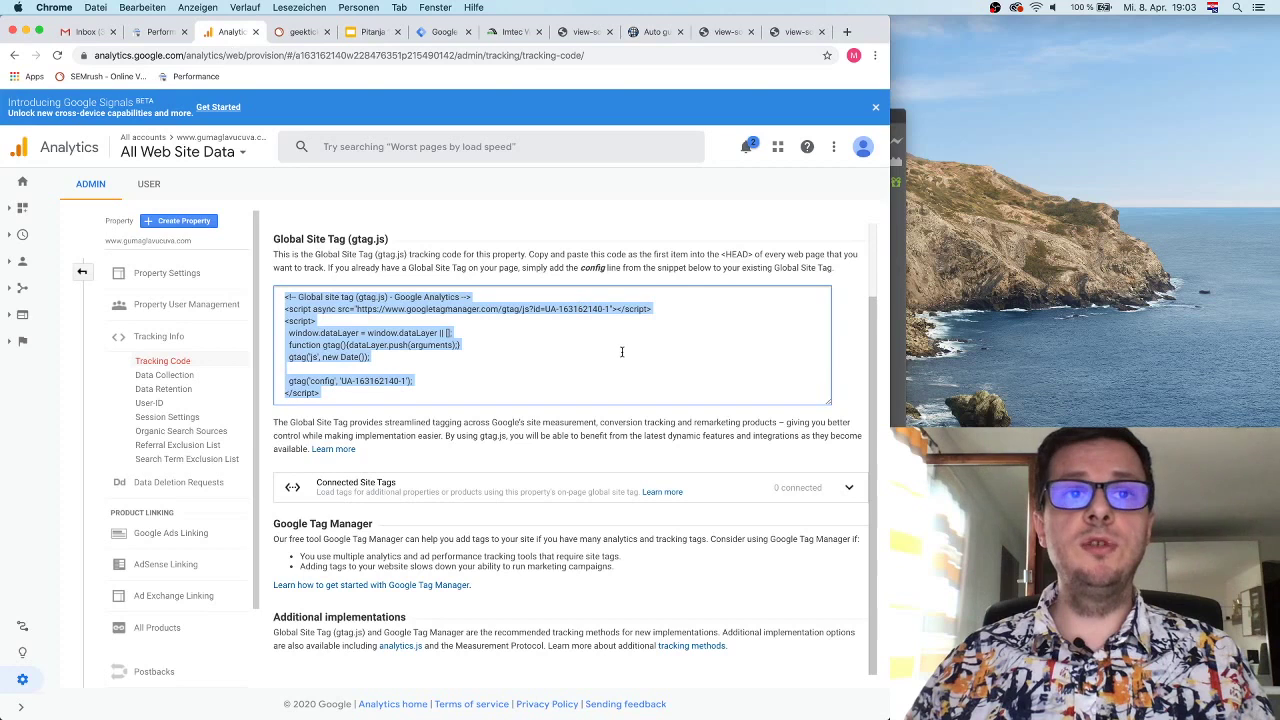
click(716, 498)
scroll(718, 538, up, 2)
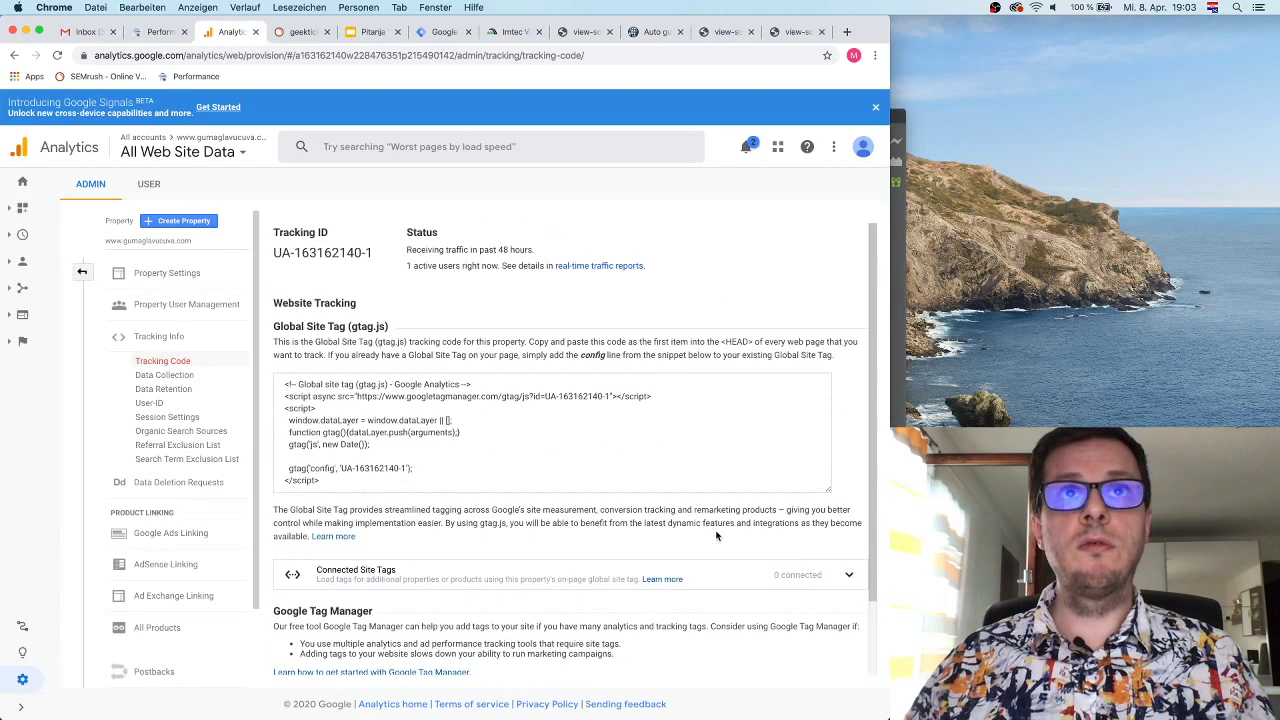
scroll(720, 536, down, 2)
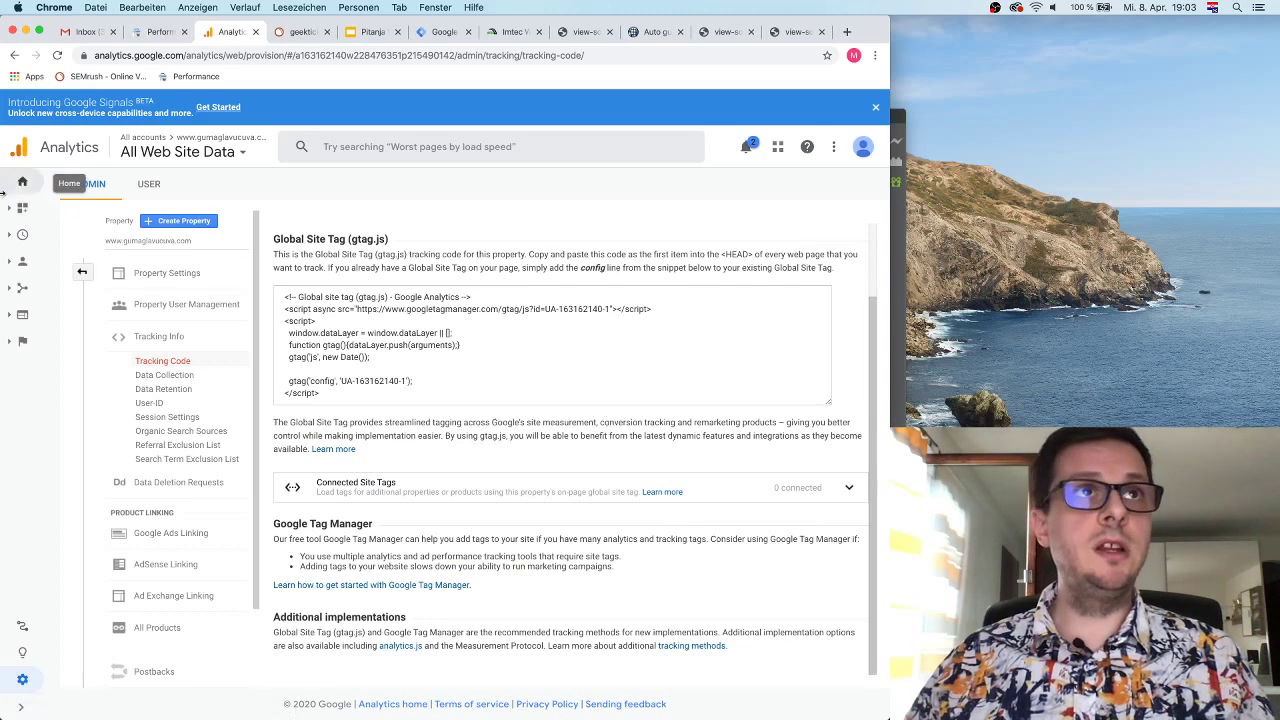
Step: Open the Analytics home overview and examine the number of users currently active on the site
click(24, 180)
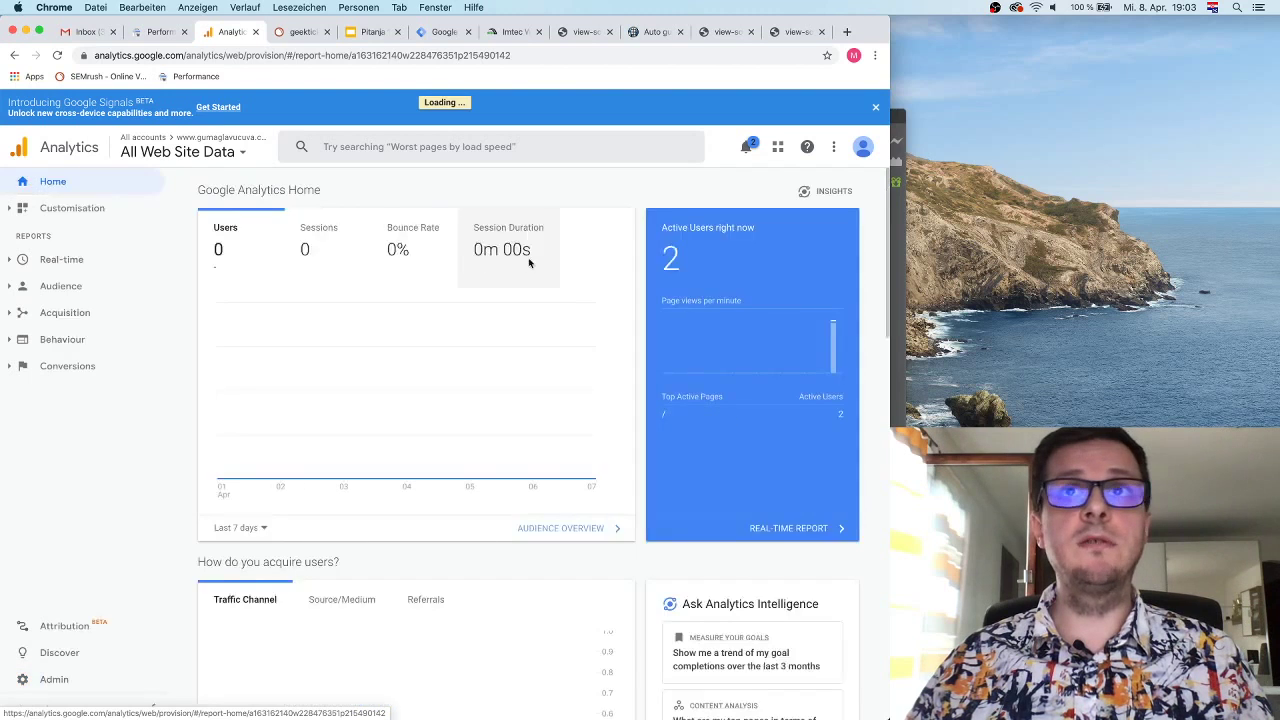
drag(686, 258, 723, 255)
click(747, 254)
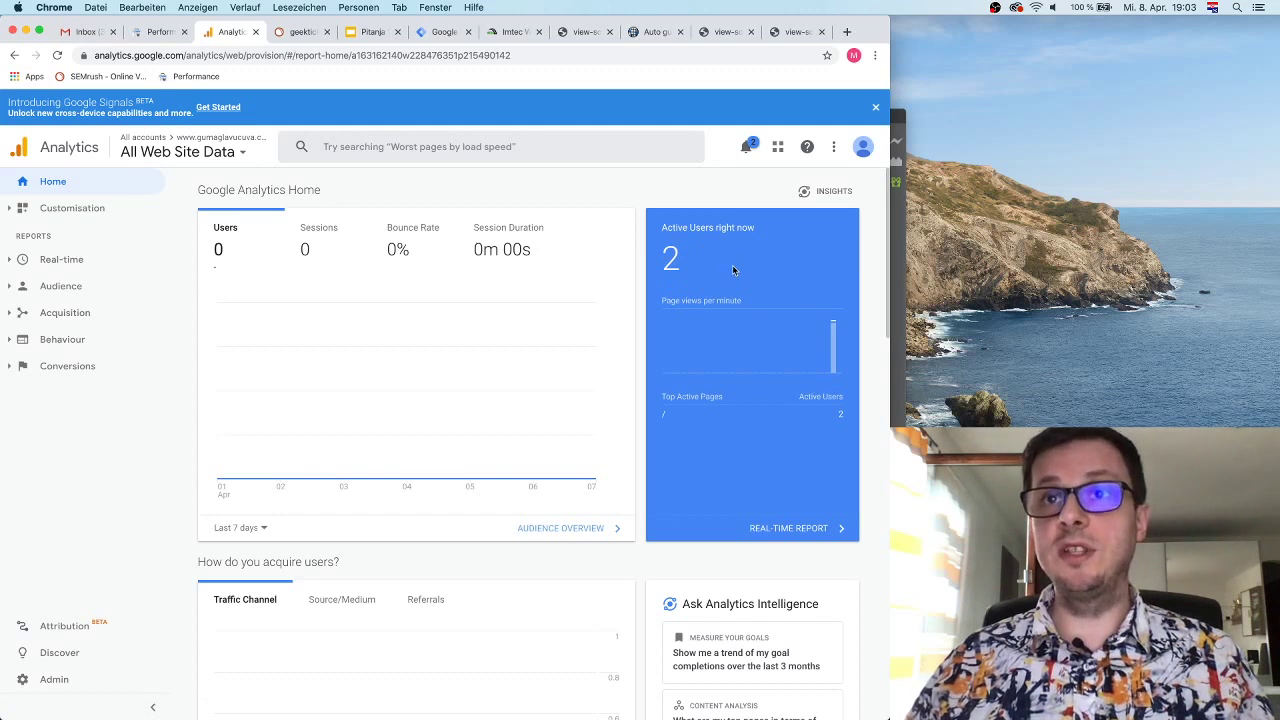
double_click(670, 250)
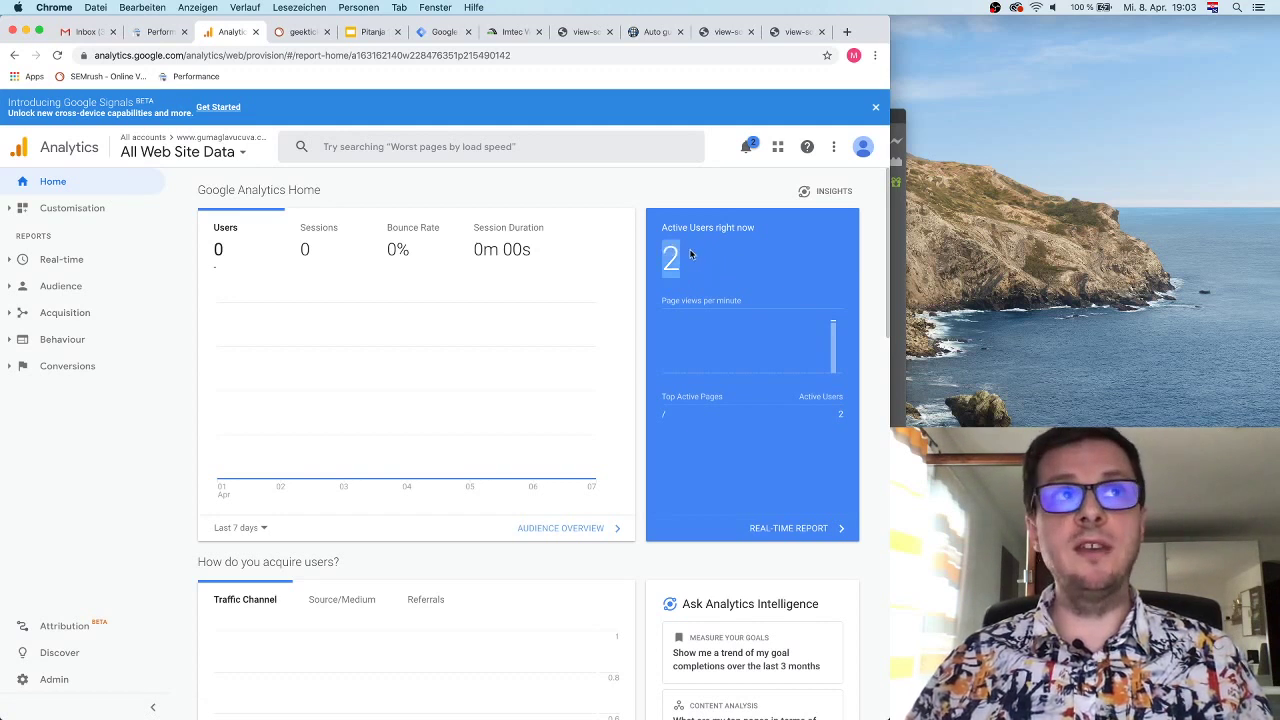
click(708, 256)
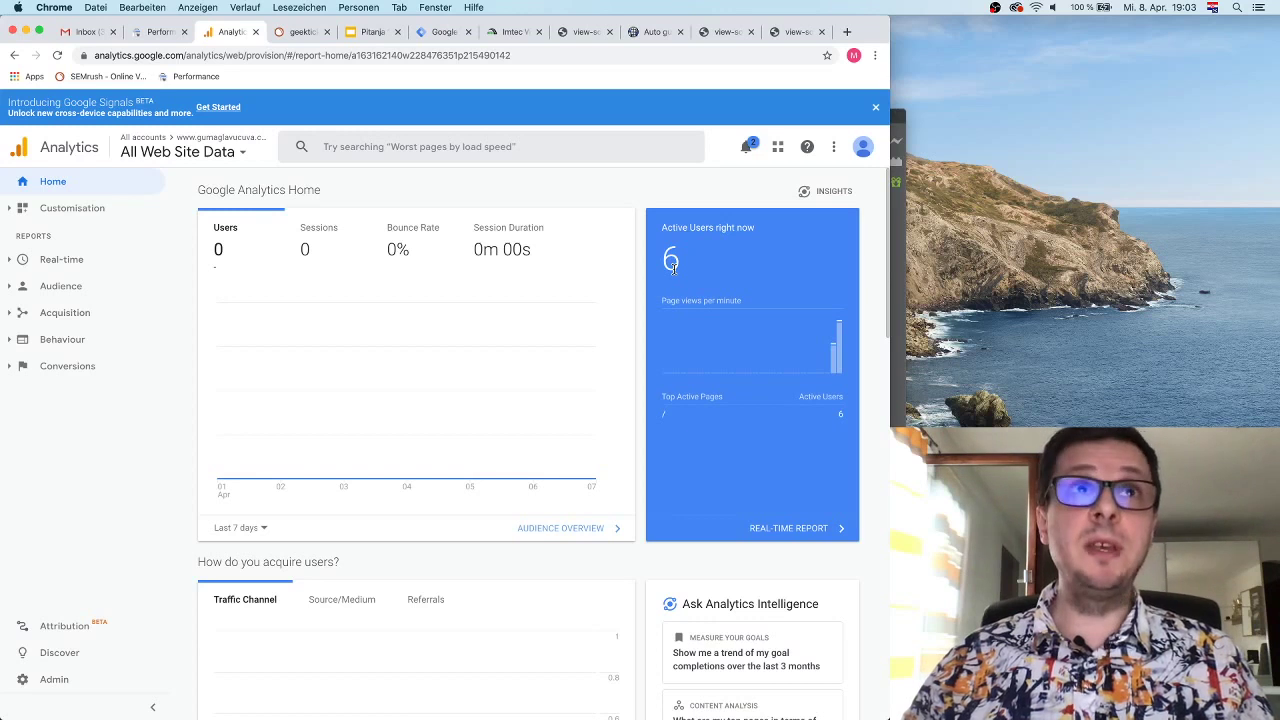
click(372, 32)
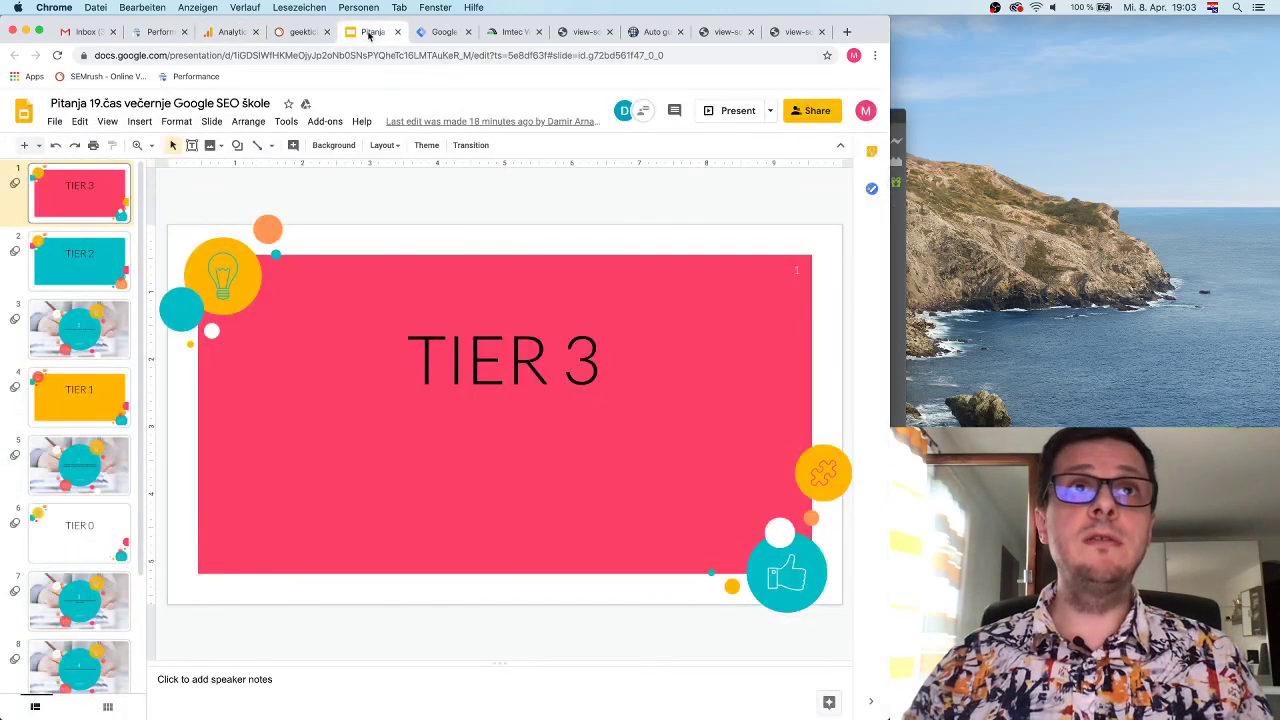
click(240, 33)
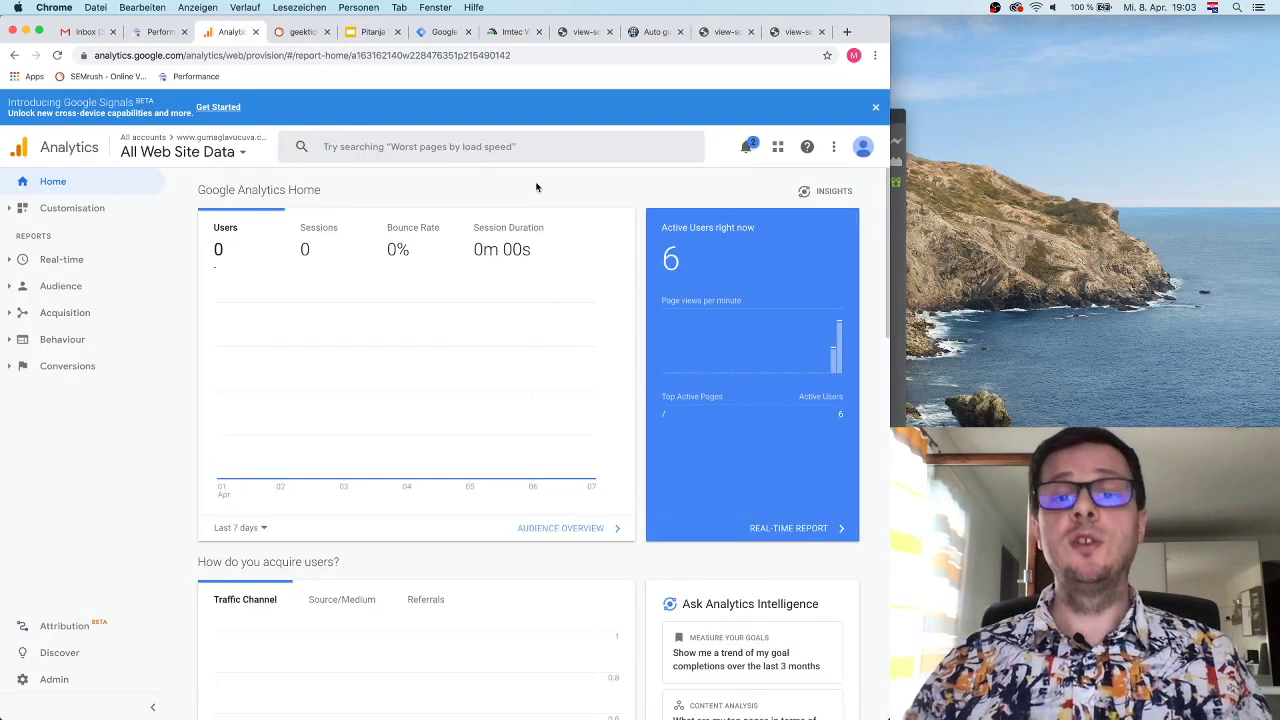
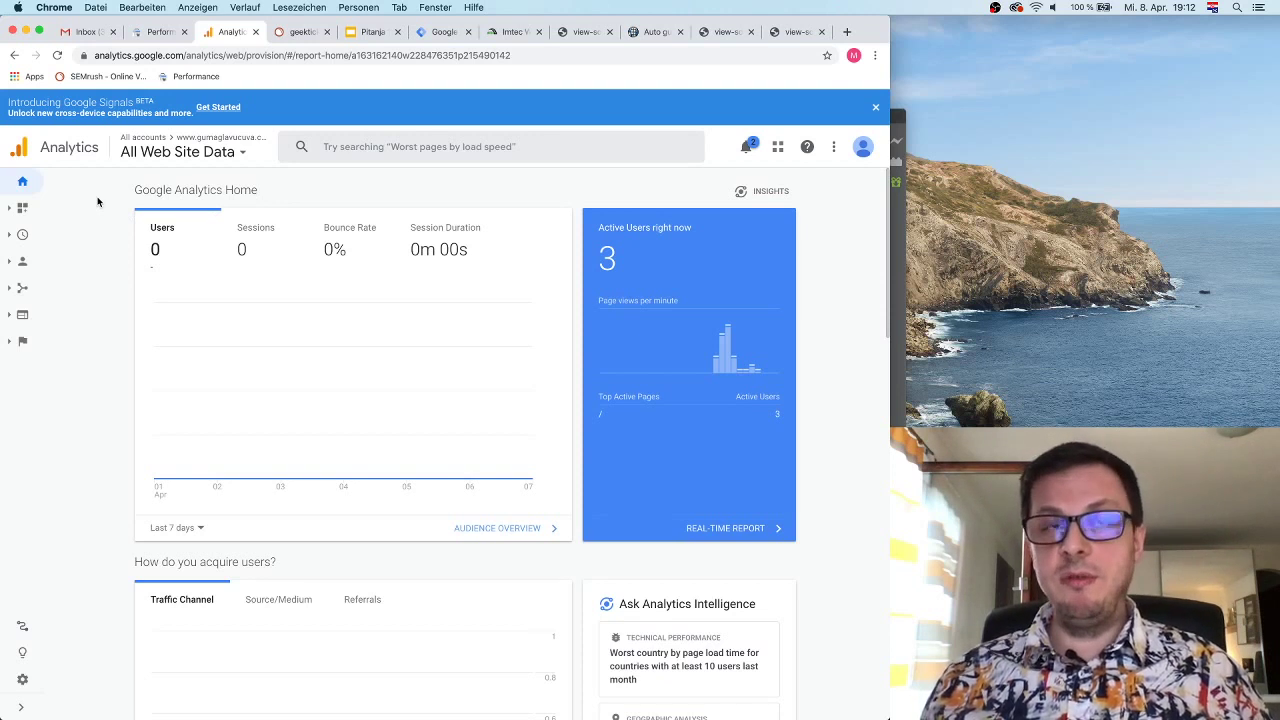
Step: Open the Search Console Landing Pages report under Acquisition and start setting up Search Console data sharing
click(20, 287)
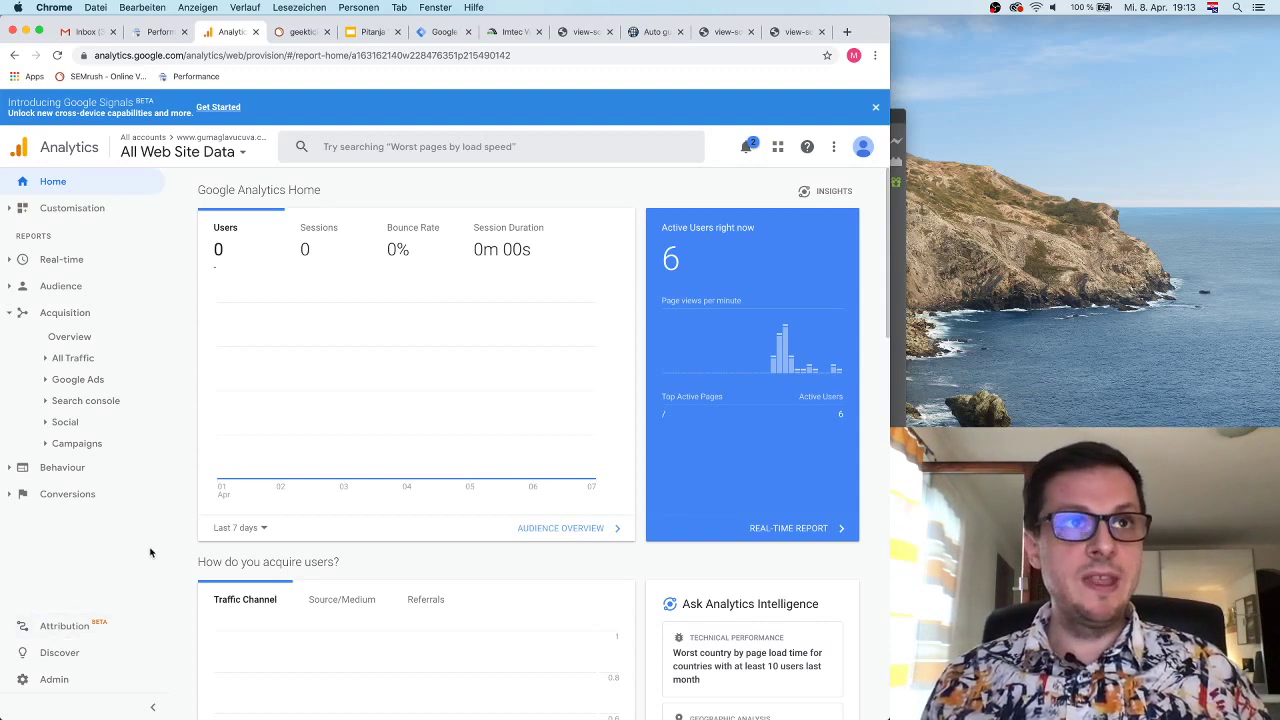
click(115, 401)
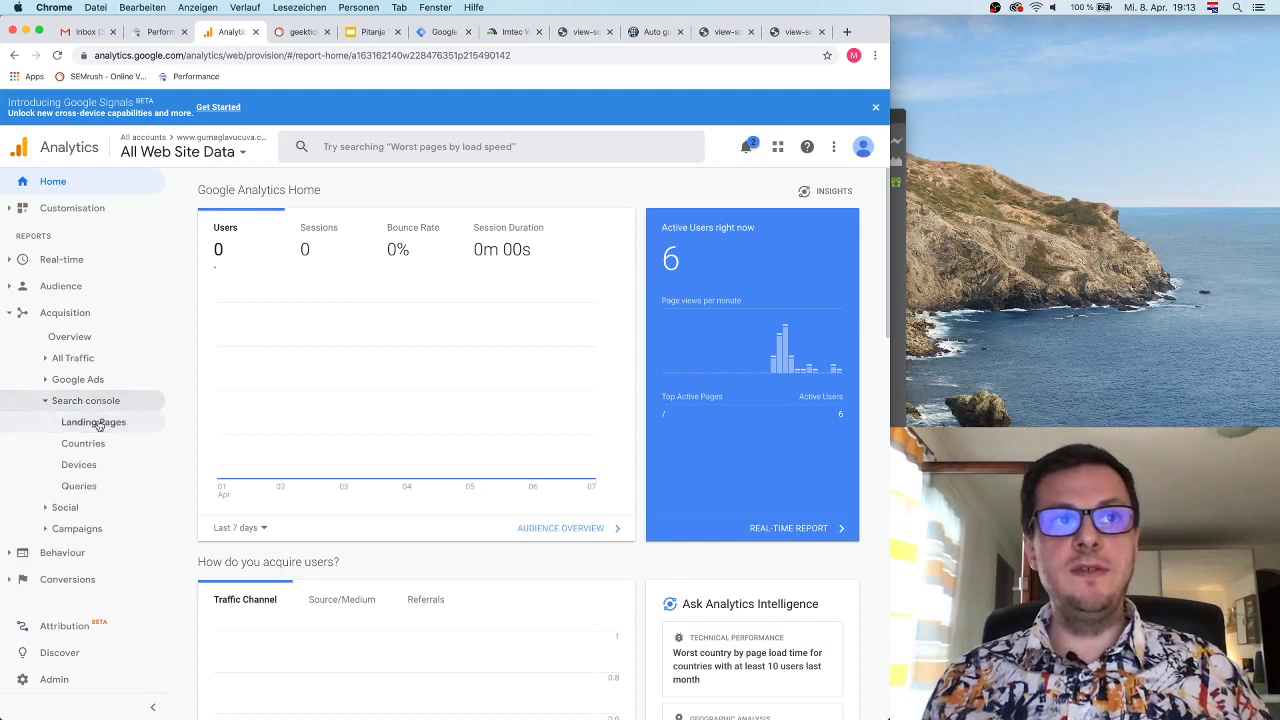
click(122, 423)
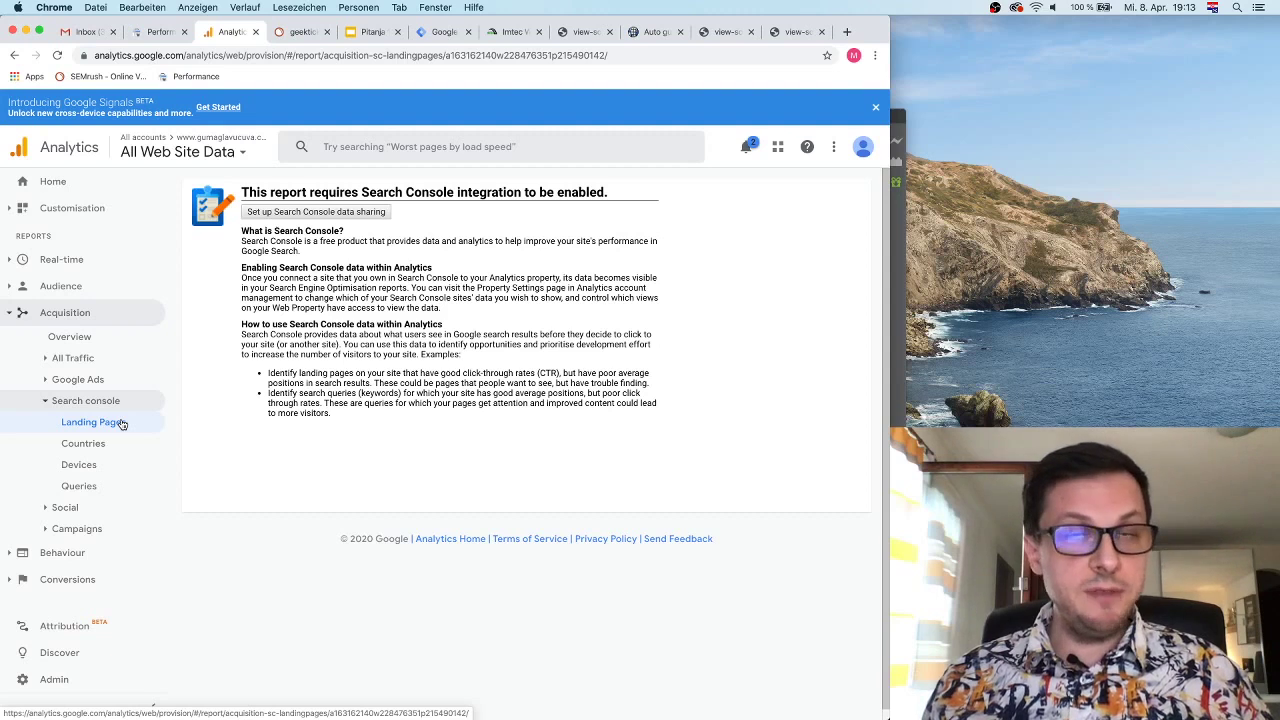
click(330, 215)
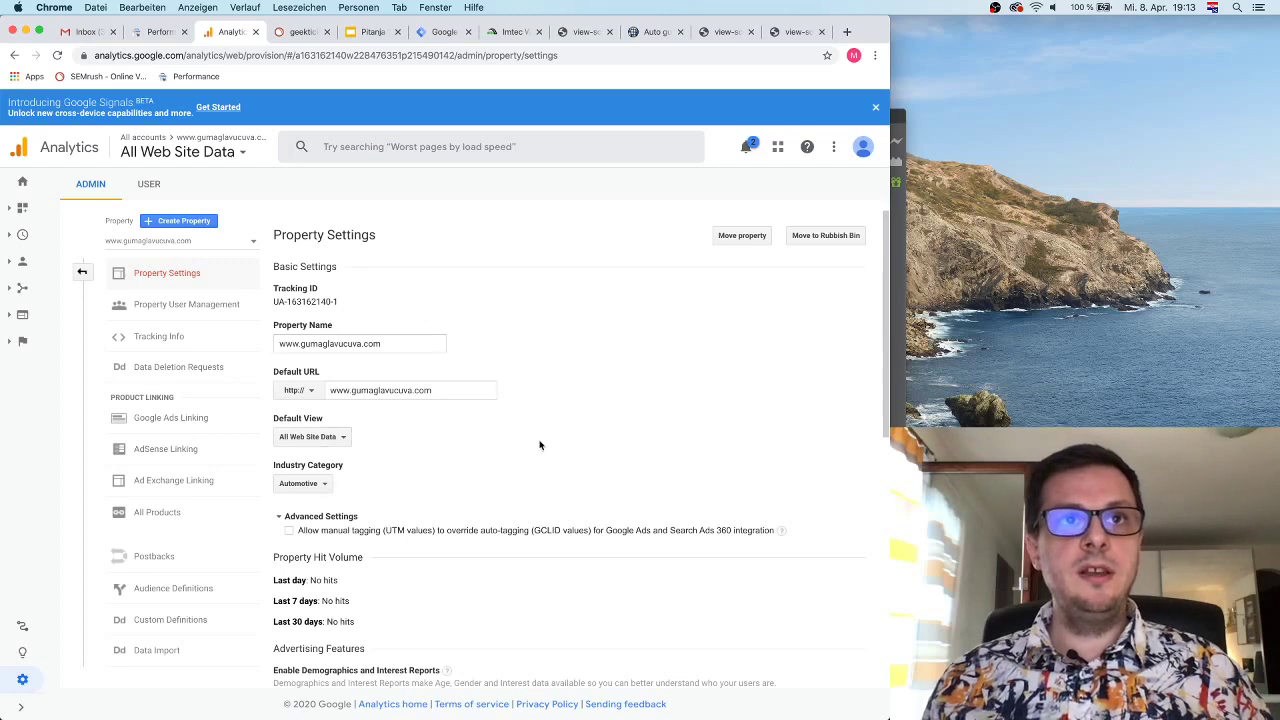
Step: Enable Demographics and Interest Reports and enhanced link attribution in the property settings and save them
scroll(540, 445, down, 3)
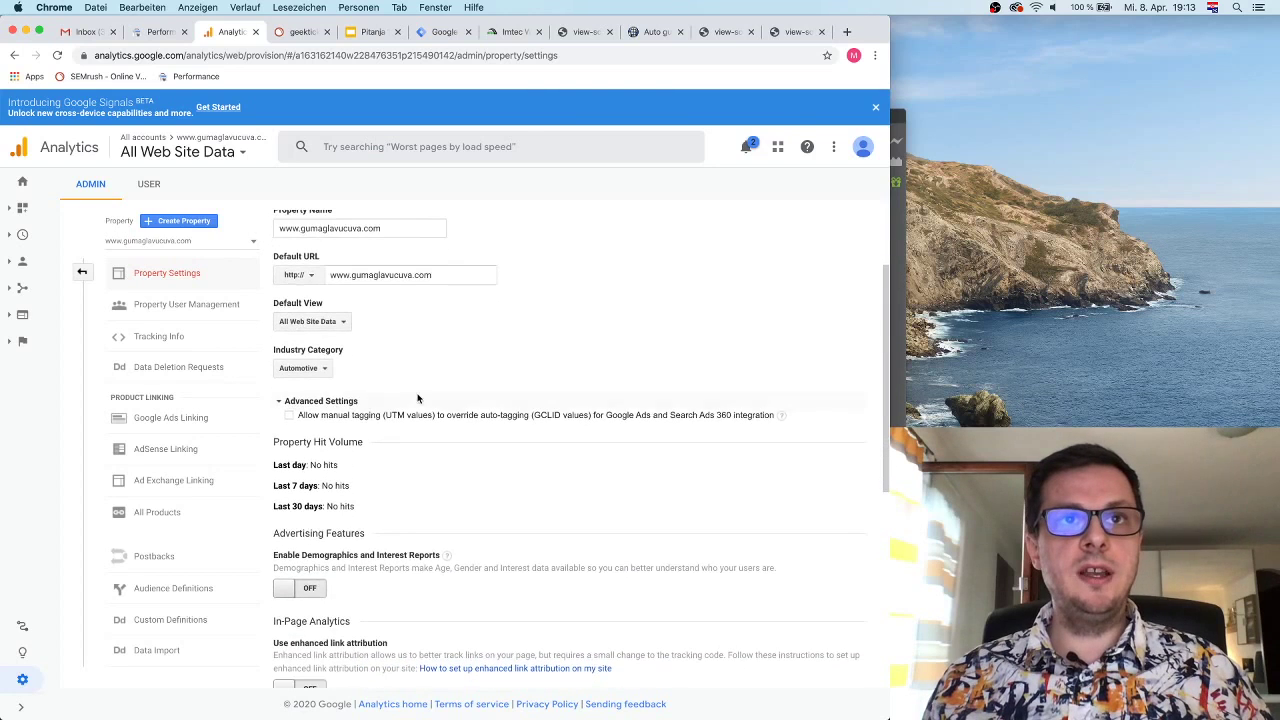
scroll(514, 430, down, 3)
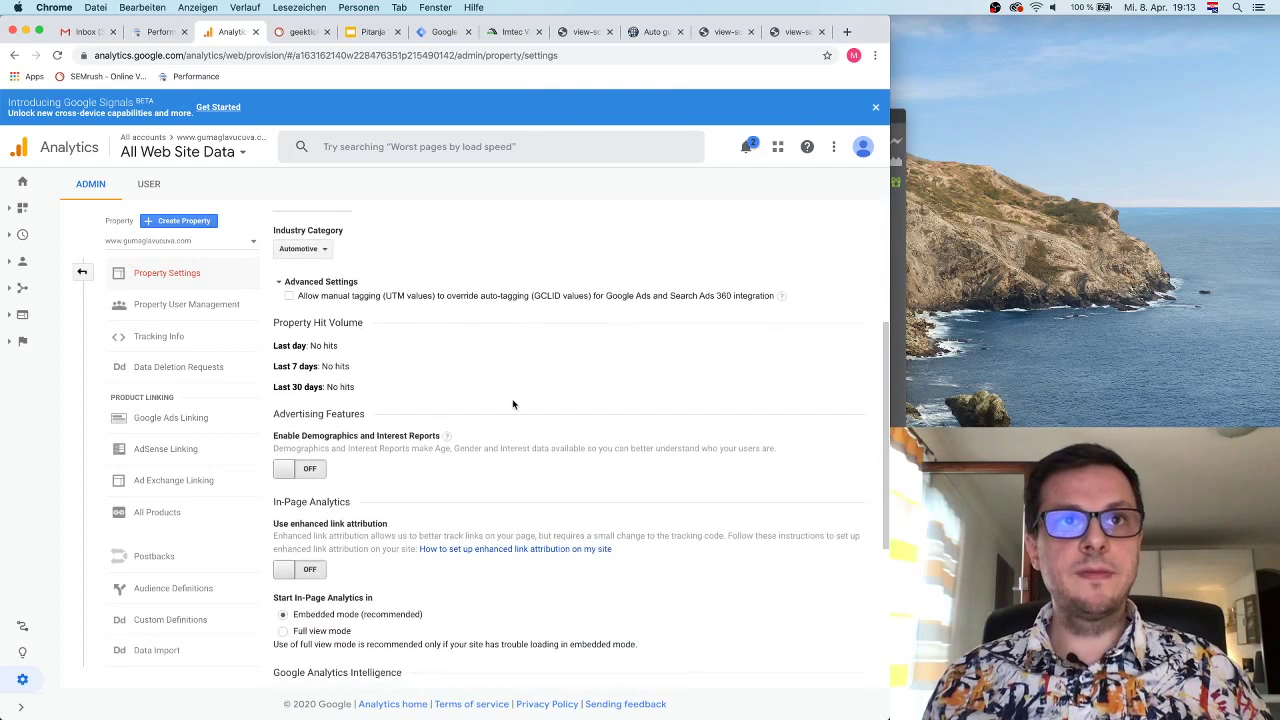
scroll(513, 404, down, 3)
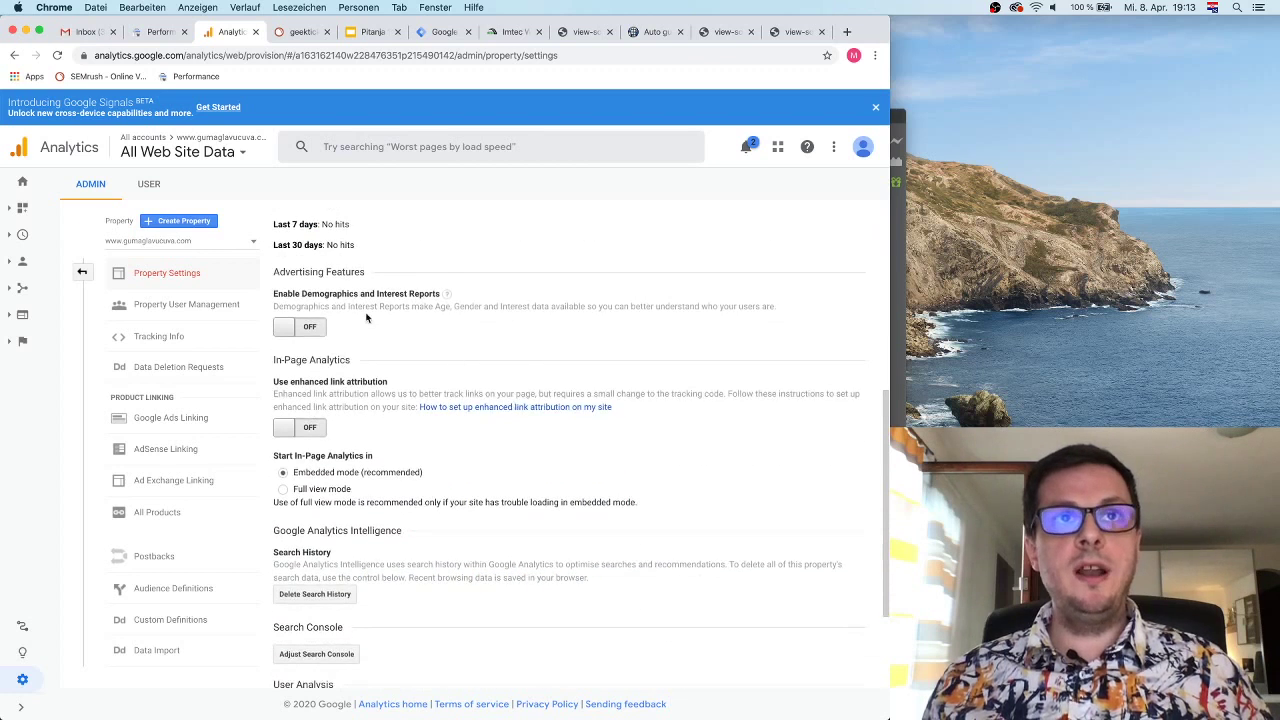
click(286, 328)
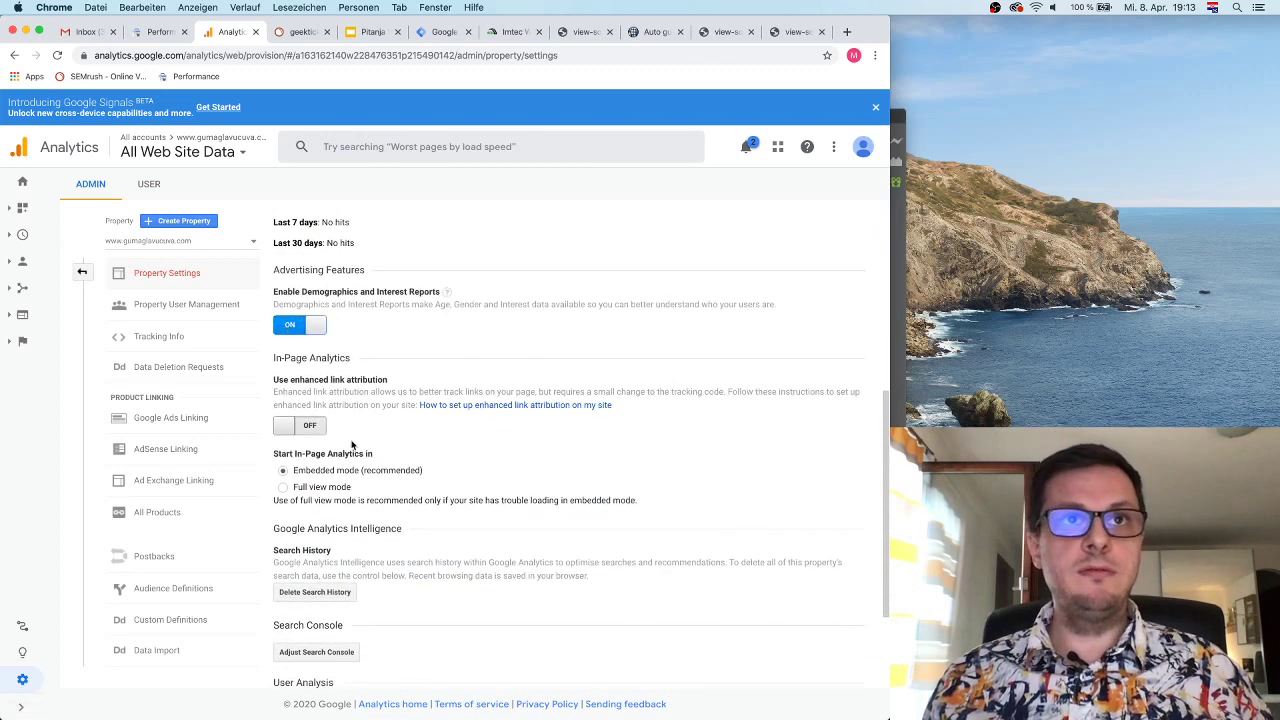
click(305, 426)
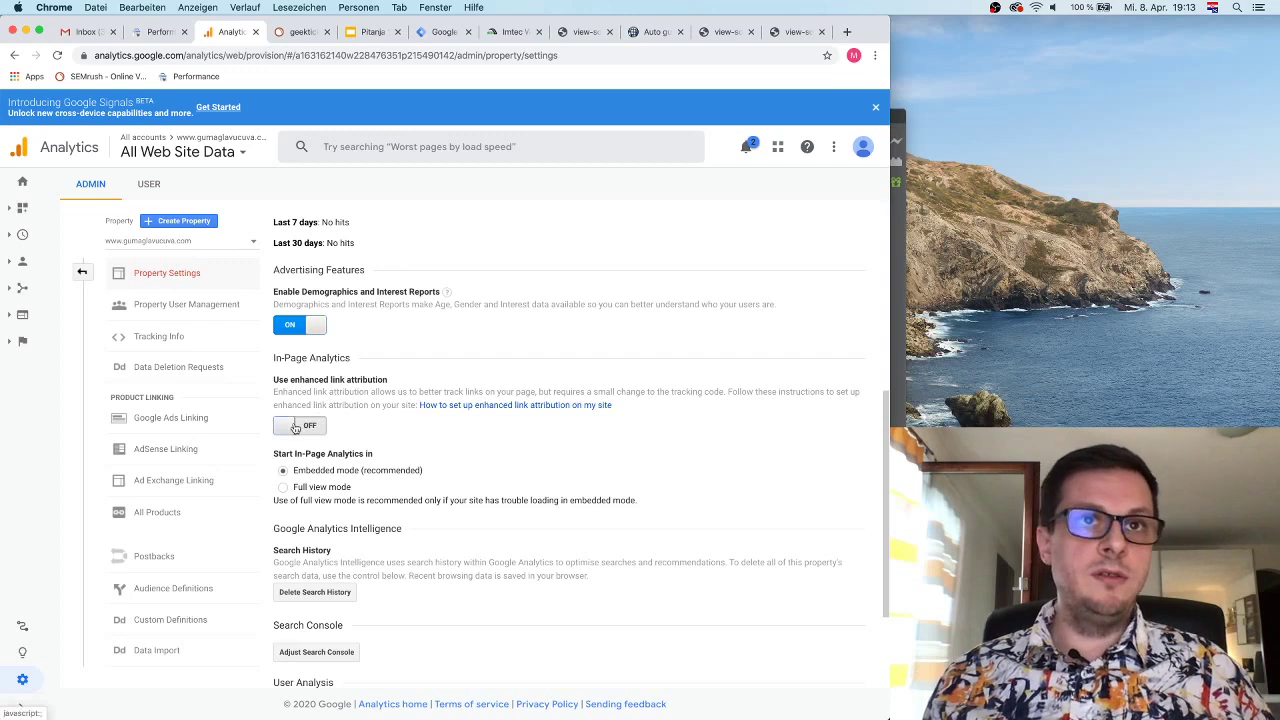
scroll(440, 476, down, 1)
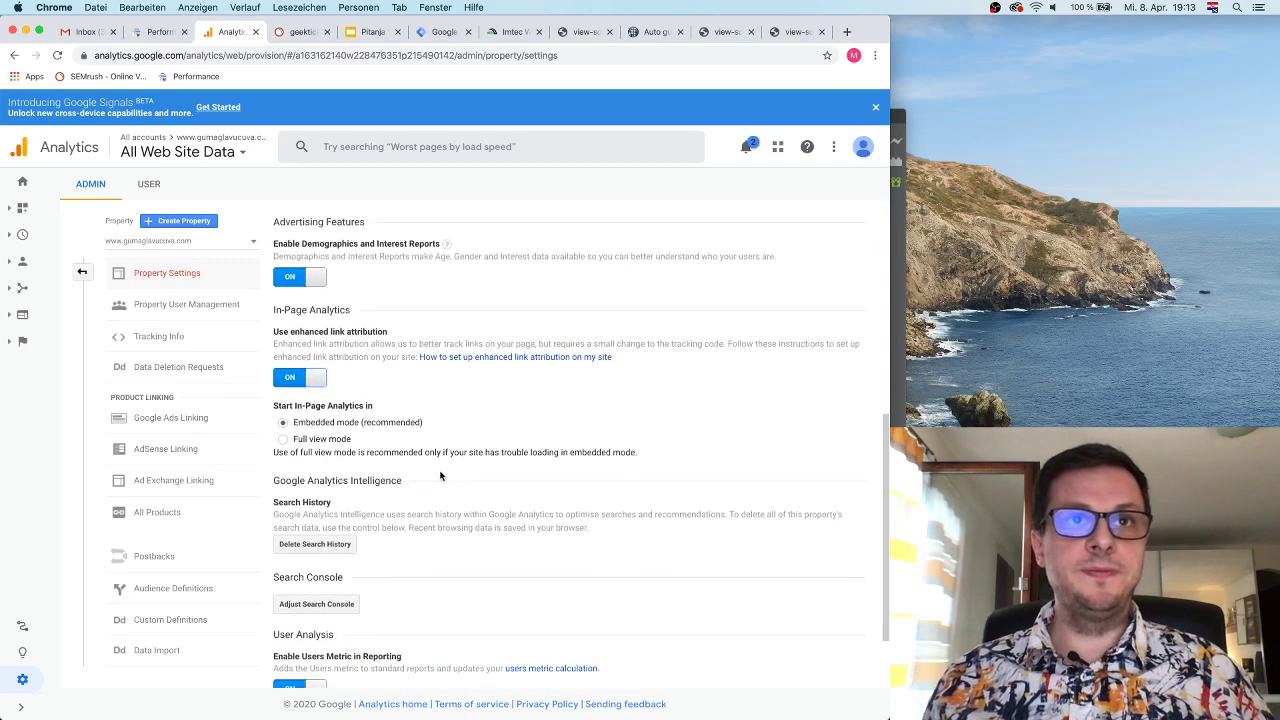
scroll(440, 476, down, 2)
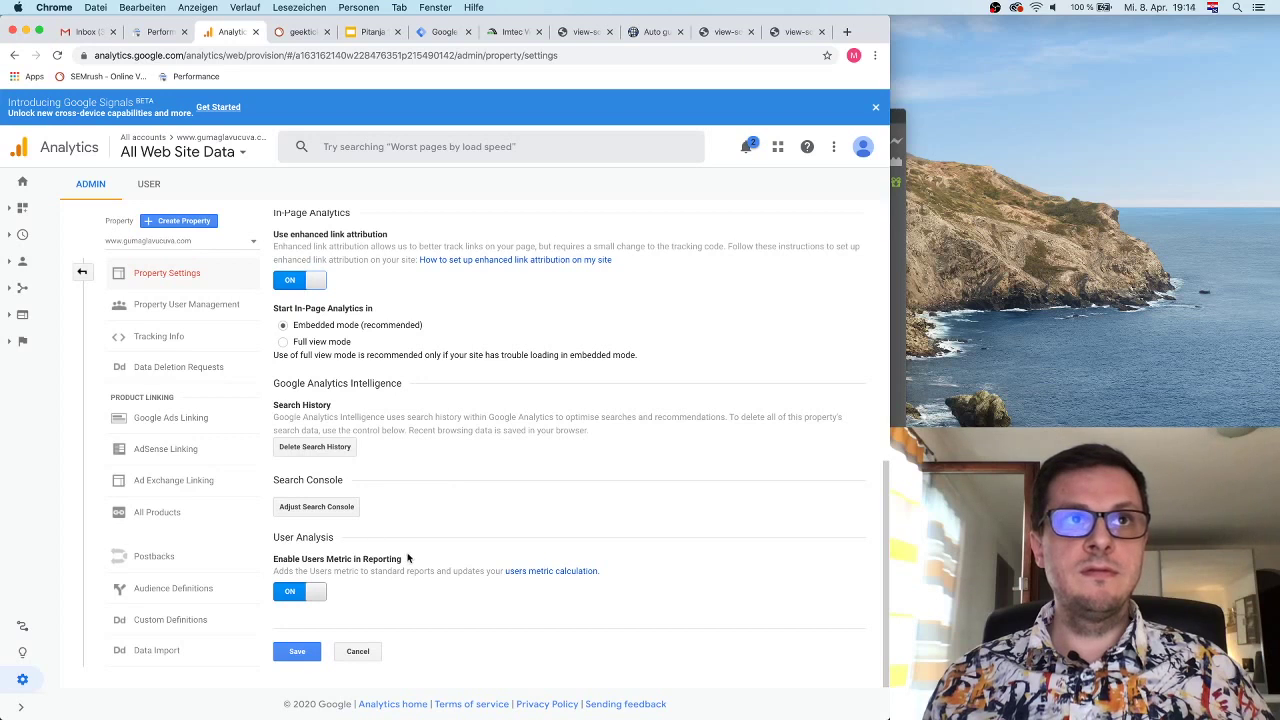
scroll(366, 529, up, 6)
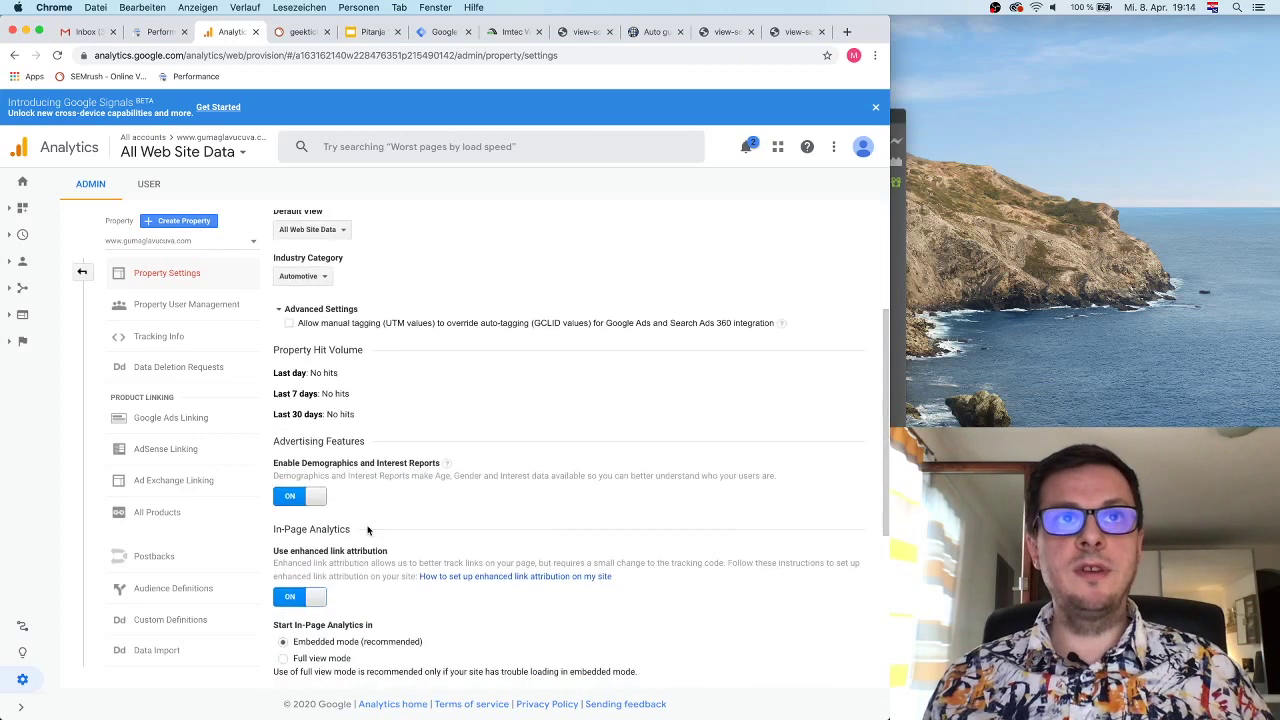
scroll(367, 530, down, 6)
click(314, 652)
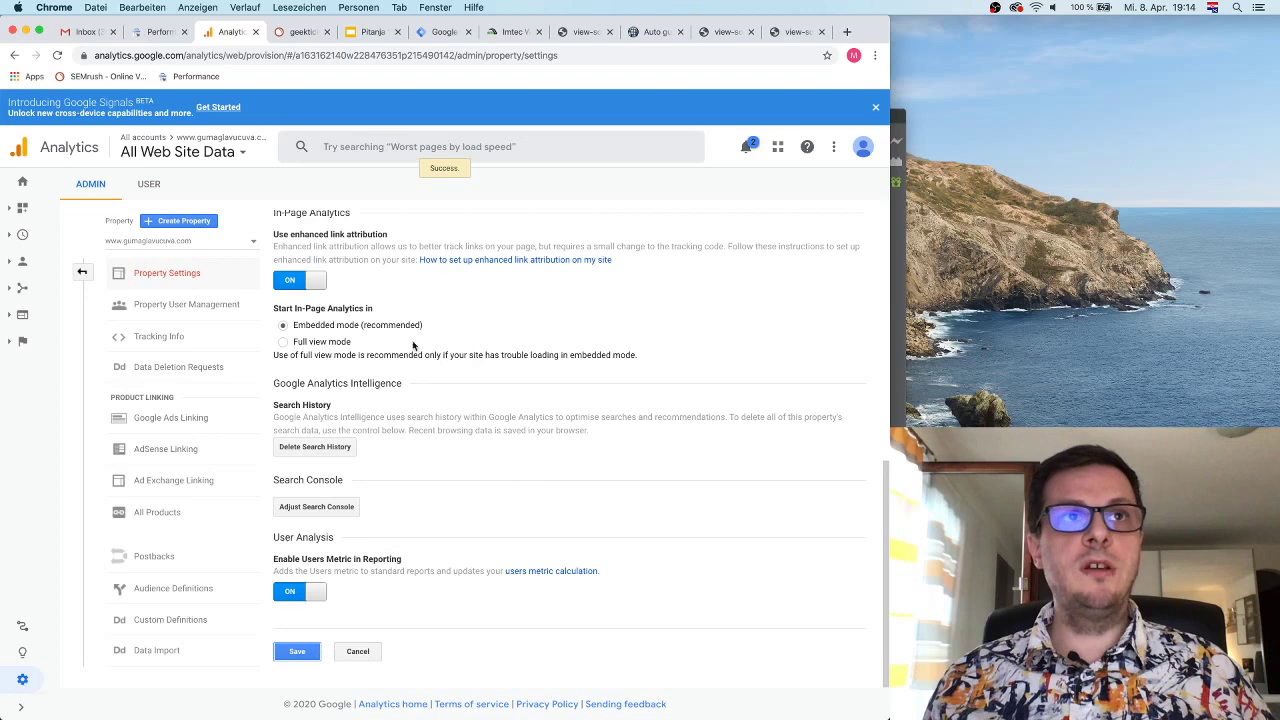
Step: Check the property's user permissions and restart the Search Console data sharing setup from the Landing Pages report
click(178, 304)
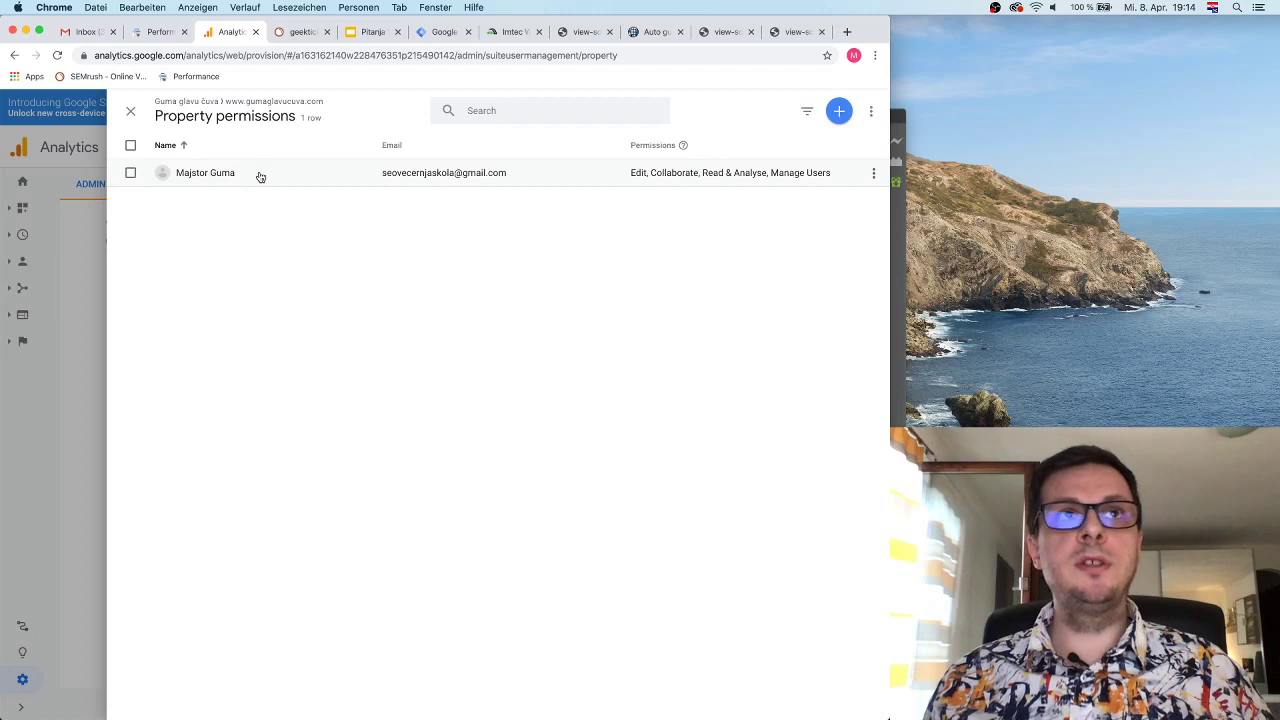
click(131, 112)
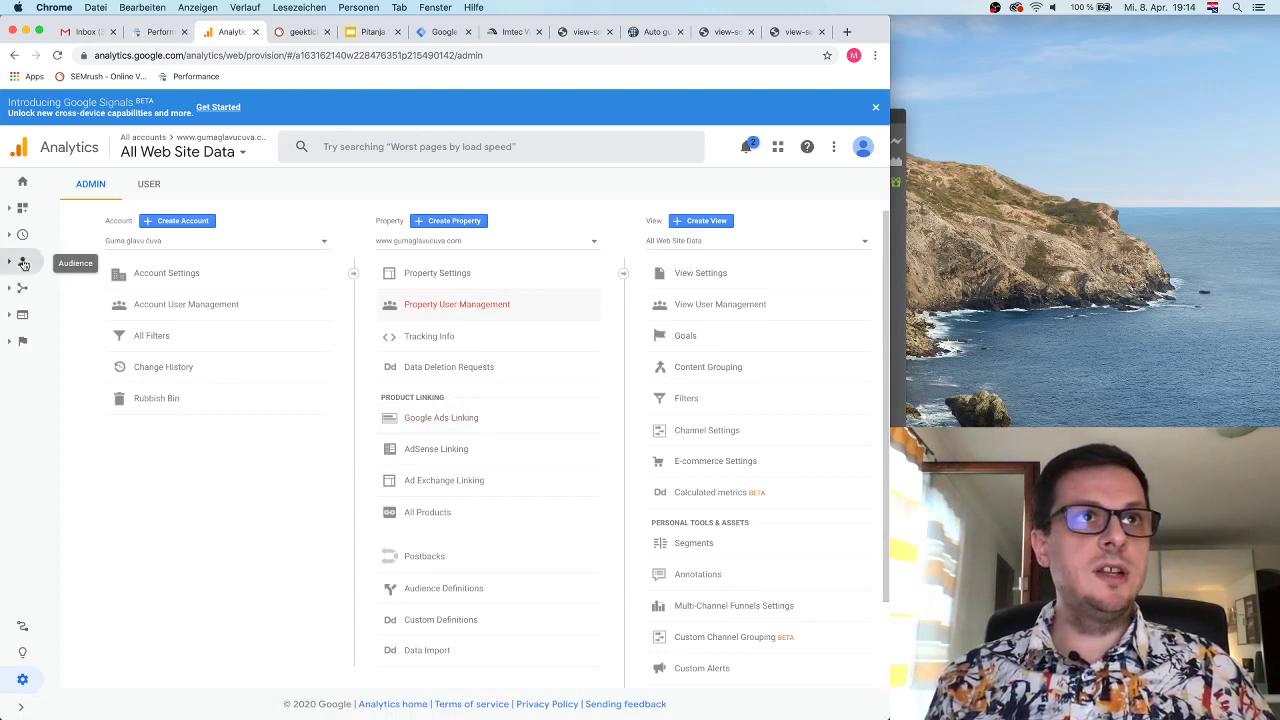
click(21, 294)
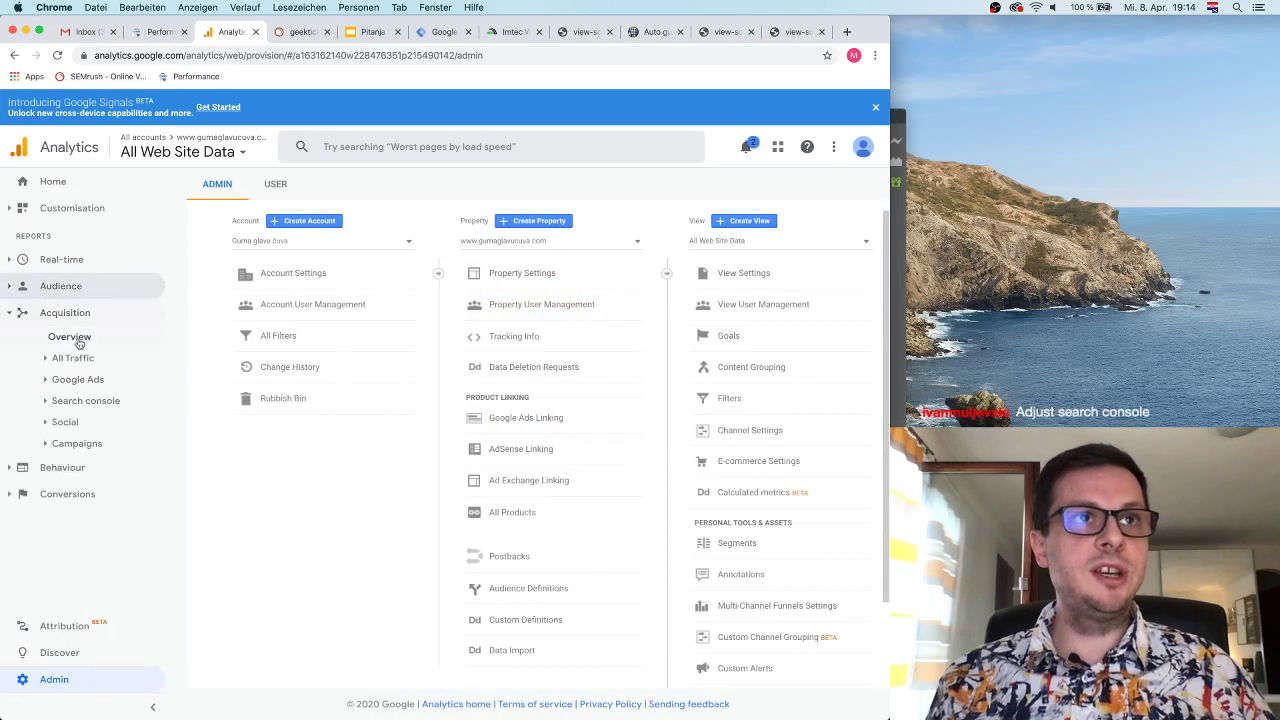
click(86, 401)
click(95, 423)
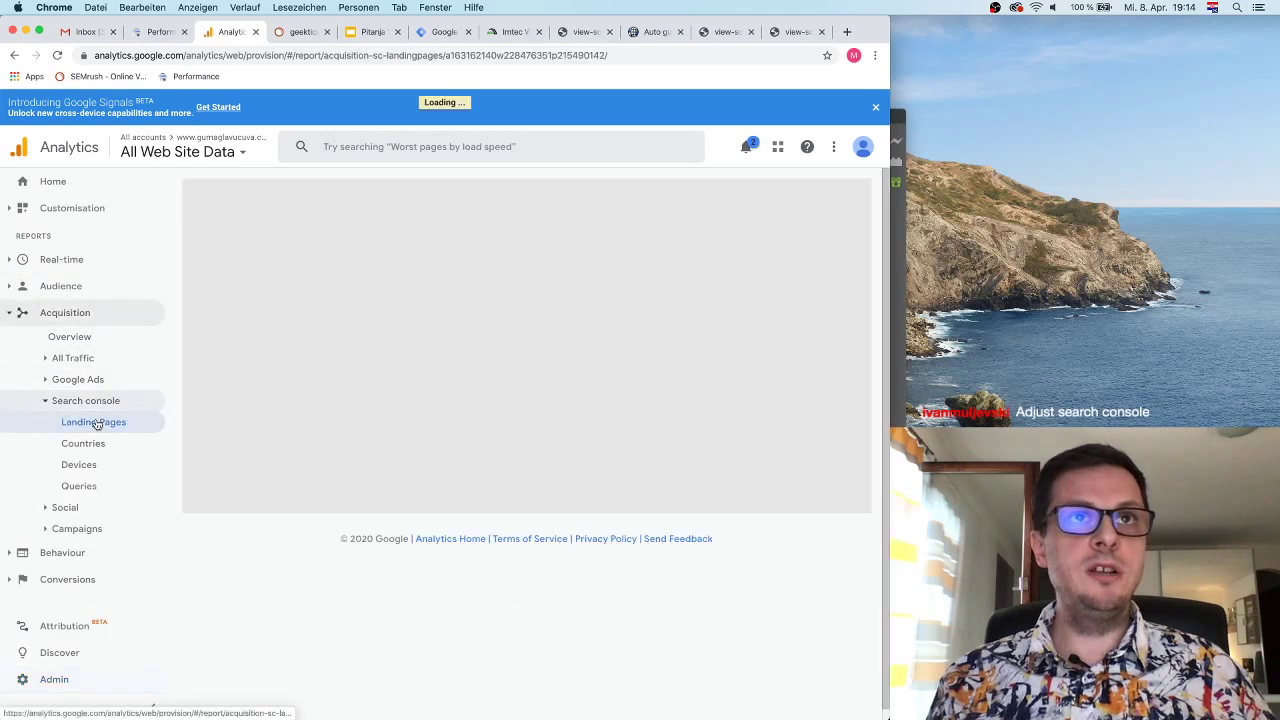
click(305, 214)
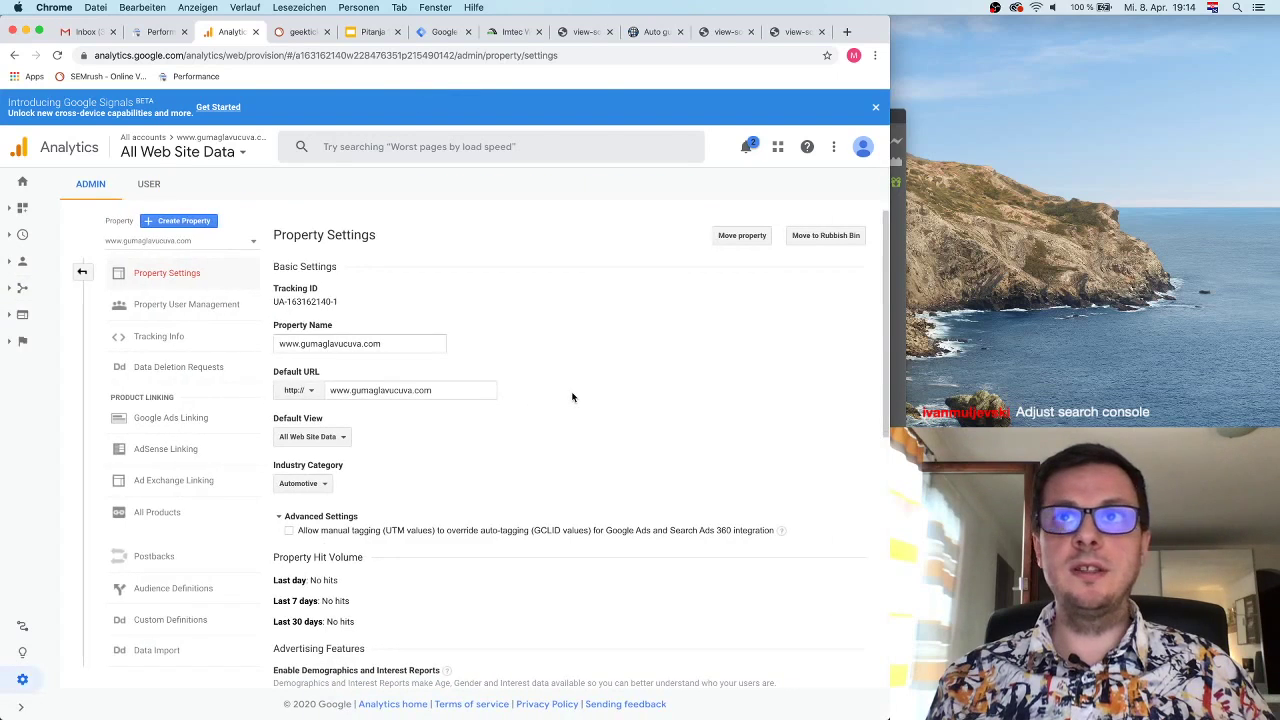
Step: In the property settings, allow manual tagging to override auto-tagging, set In-Page Analytics to Full view mode, and save
scroll(571, 396, down, 5)
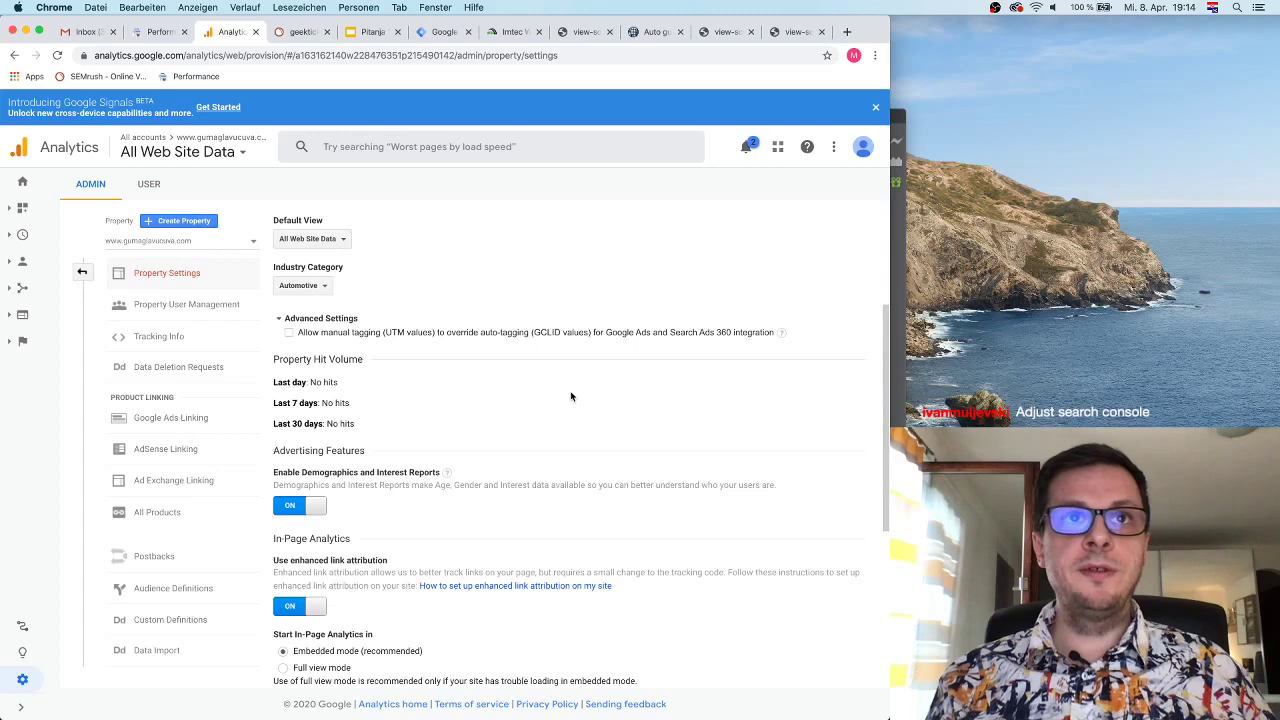
scroll(571, 396, down, 1)
scroll(571, 396, down, 7)
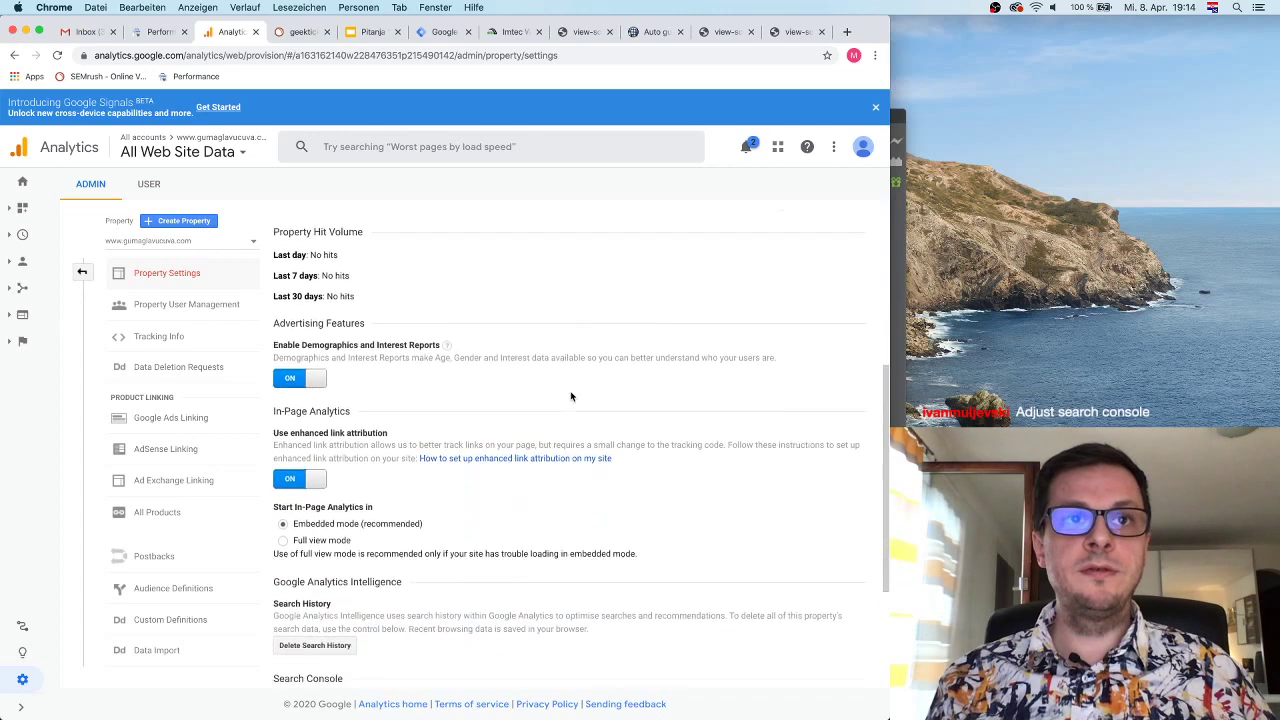
scroll(571, 396, down, 1)
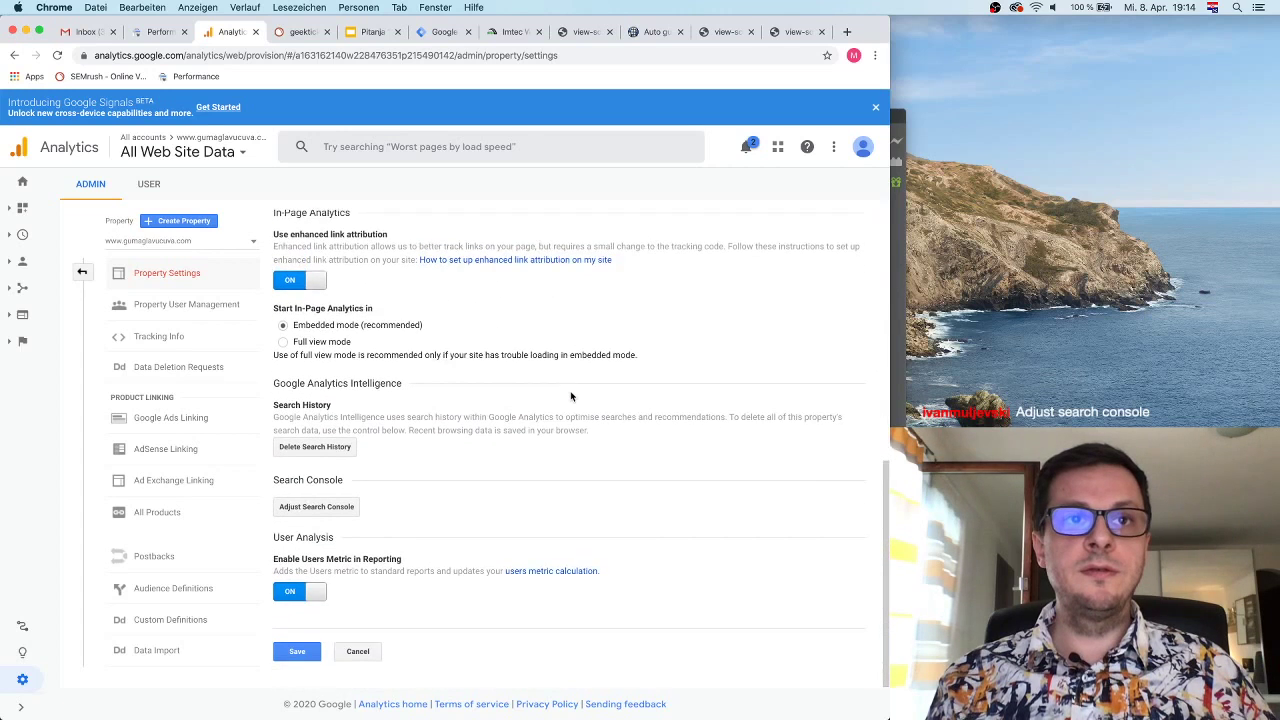
scroll(571, 396, up, 10)
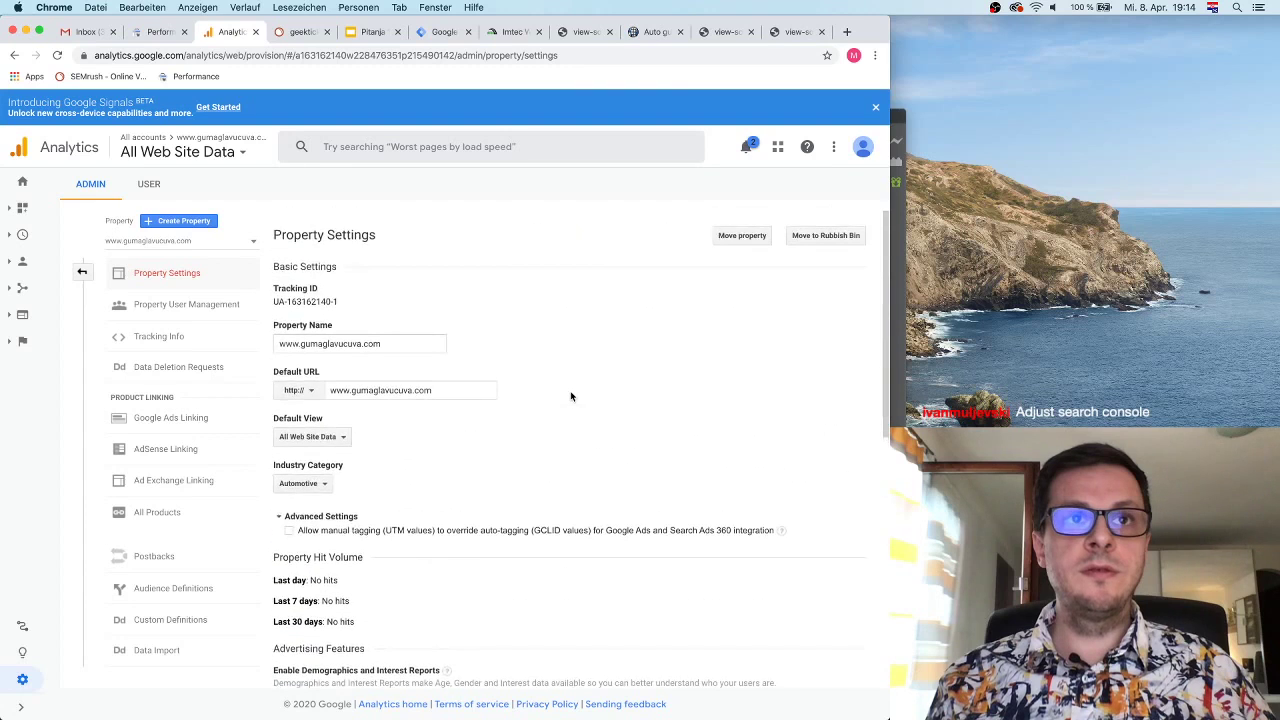
click(289, 531)
scroll(492, 444, down, 3)
scroll(500, 441, down, 6)
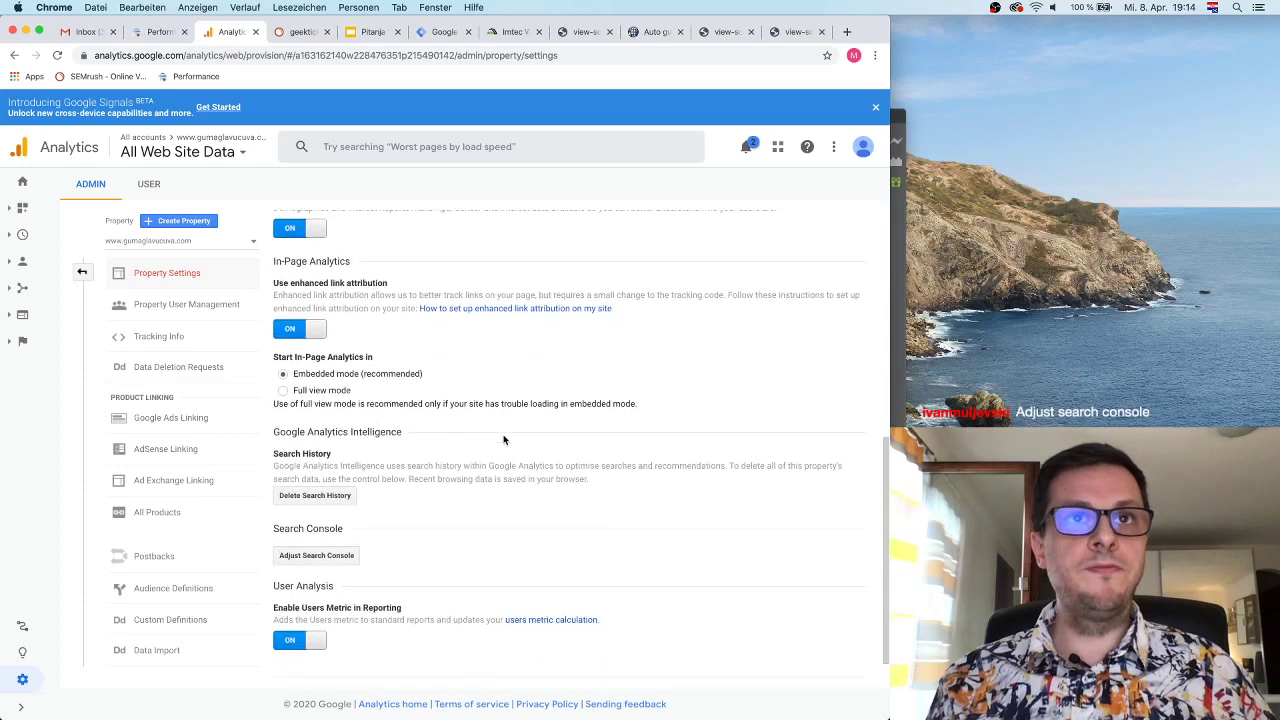
scroll(492, 447, down, 1)
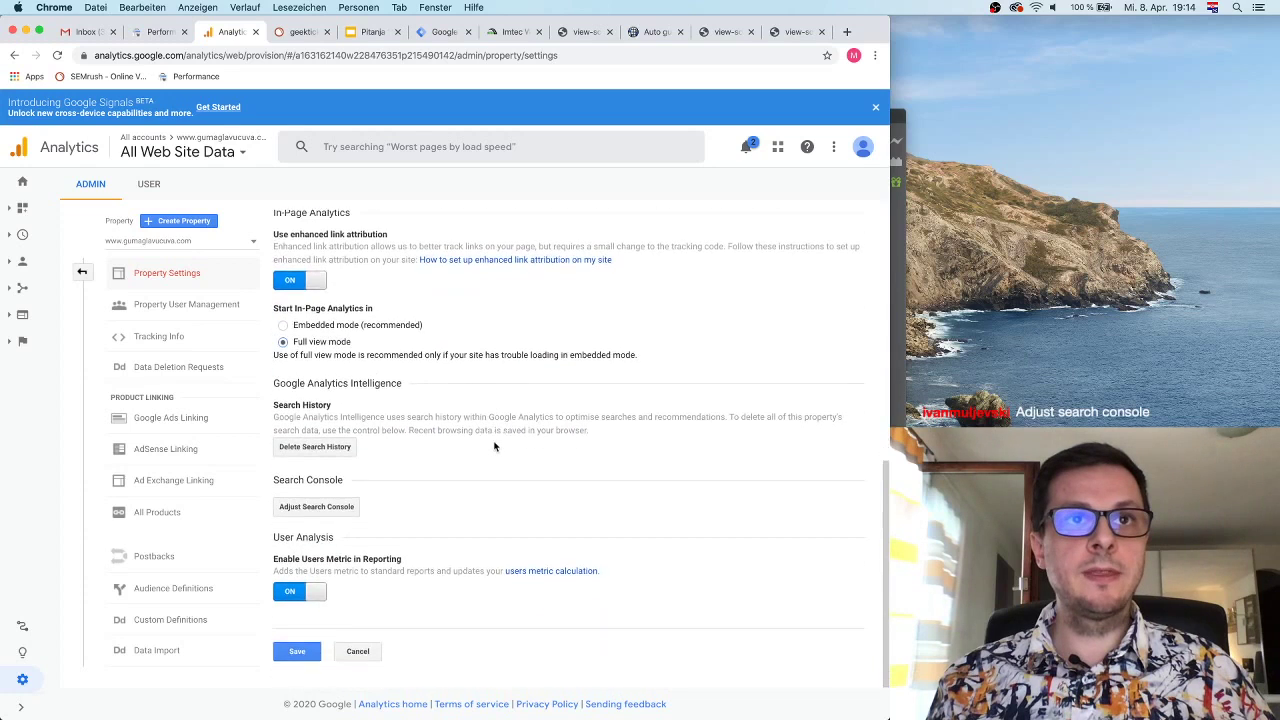
drag(284, 560, 430, 572)
click(297, 651)
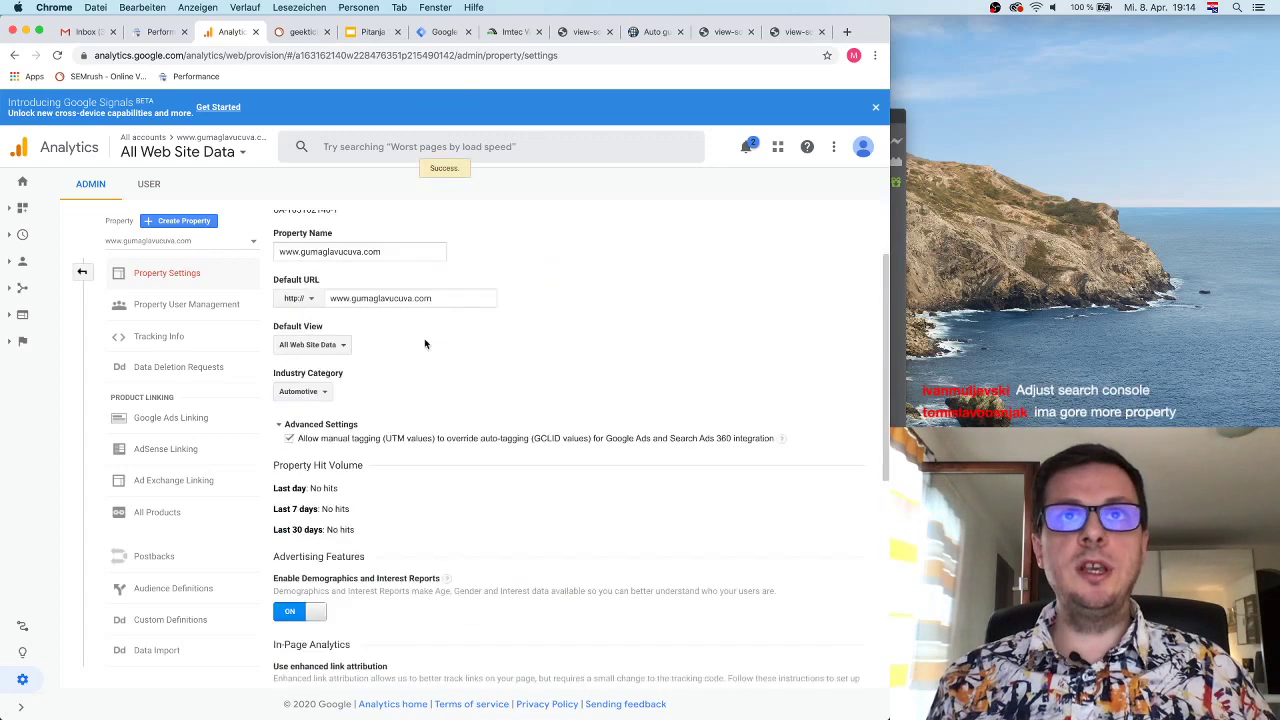
Step: Search the web for "connect google analytics to tag manager" and check the Tag Manager Help article on deploying Google Analytics
click(845, 32)
text(connect google an)
key(Down)
key(Return)
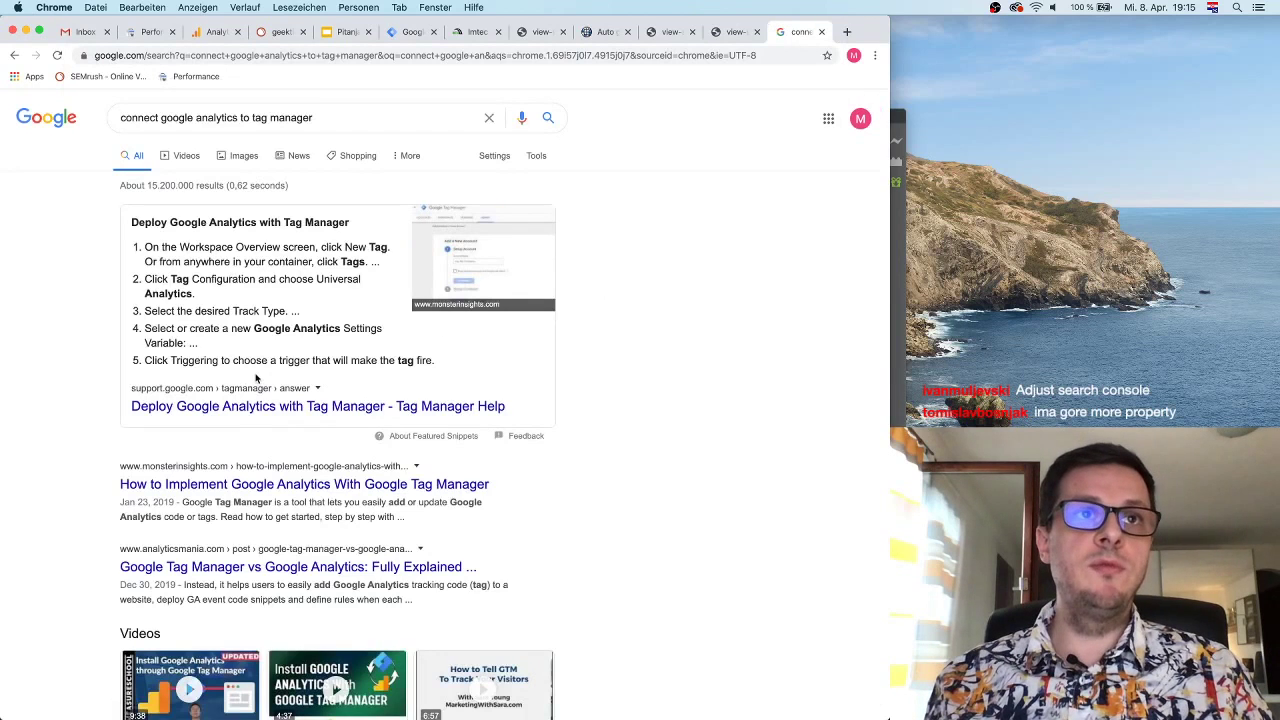
click(267, 406)
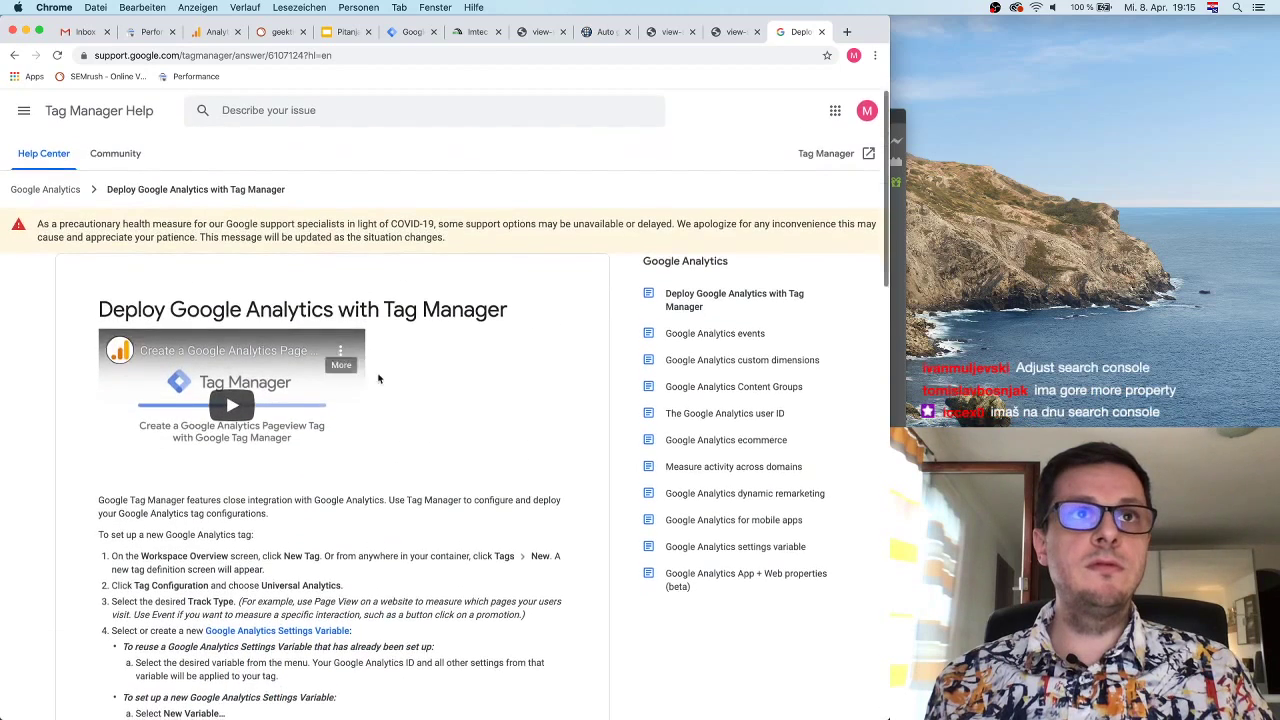
click(16, 56)
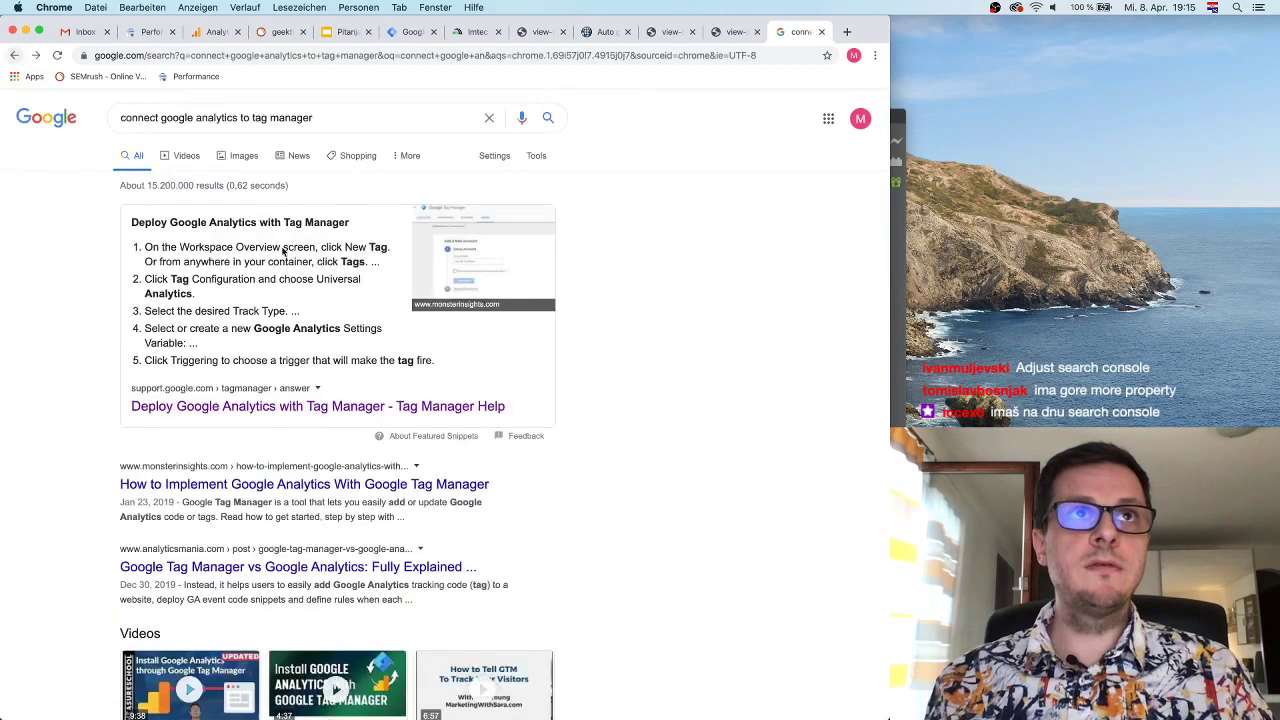
Step: Search for "connect google analytics to search console" and look at the Bounteous article before returning to the results
click(250, 117)
drag(250, 117, 386, 115)
text(search console)
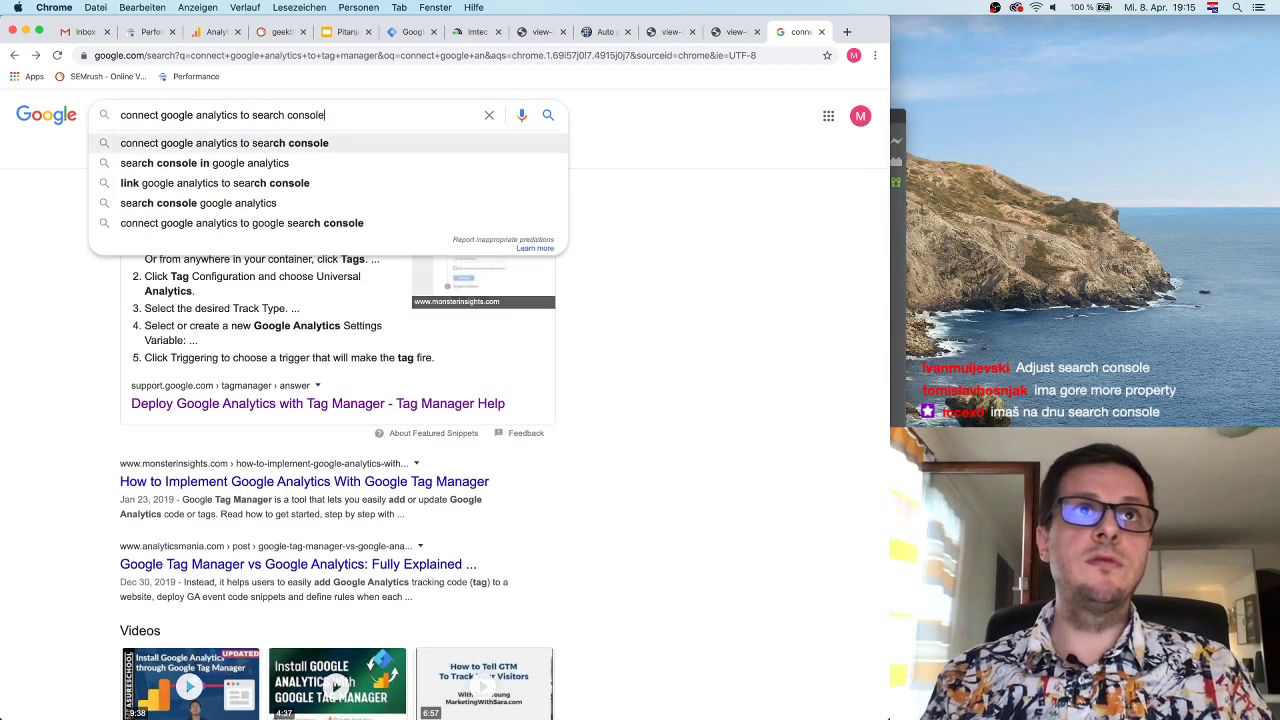
key(Return)
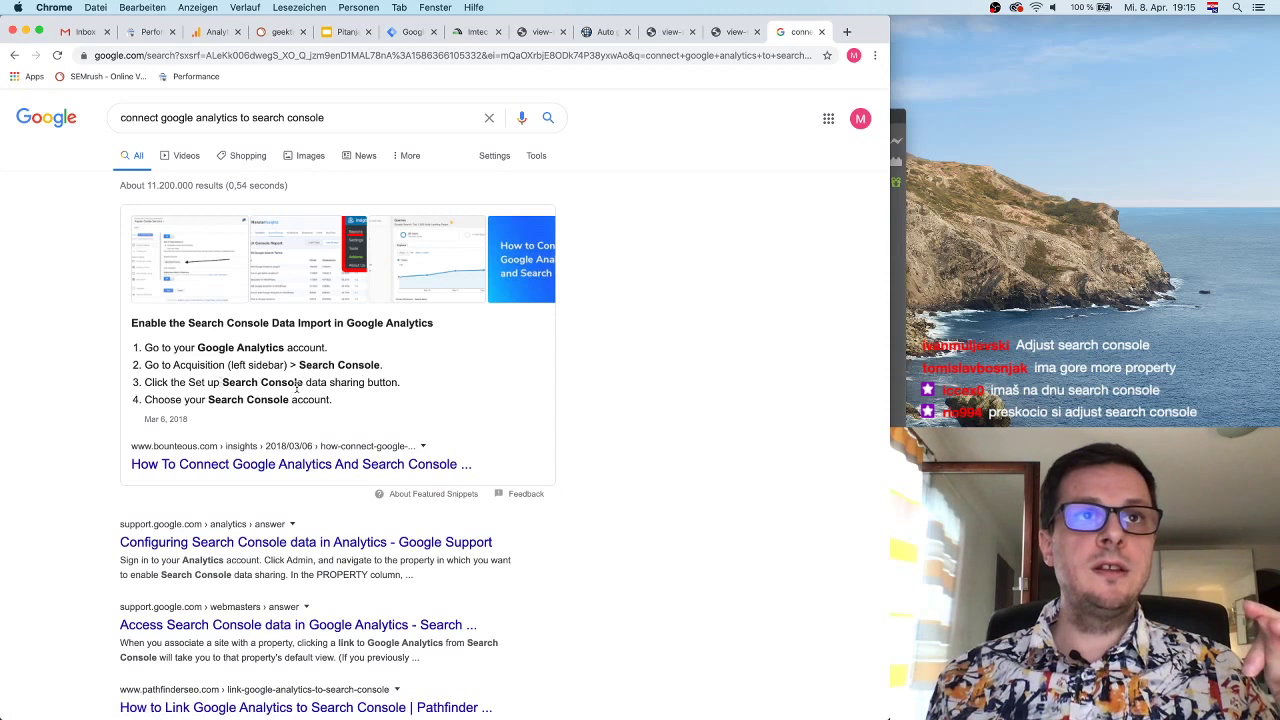
click(375, 470)
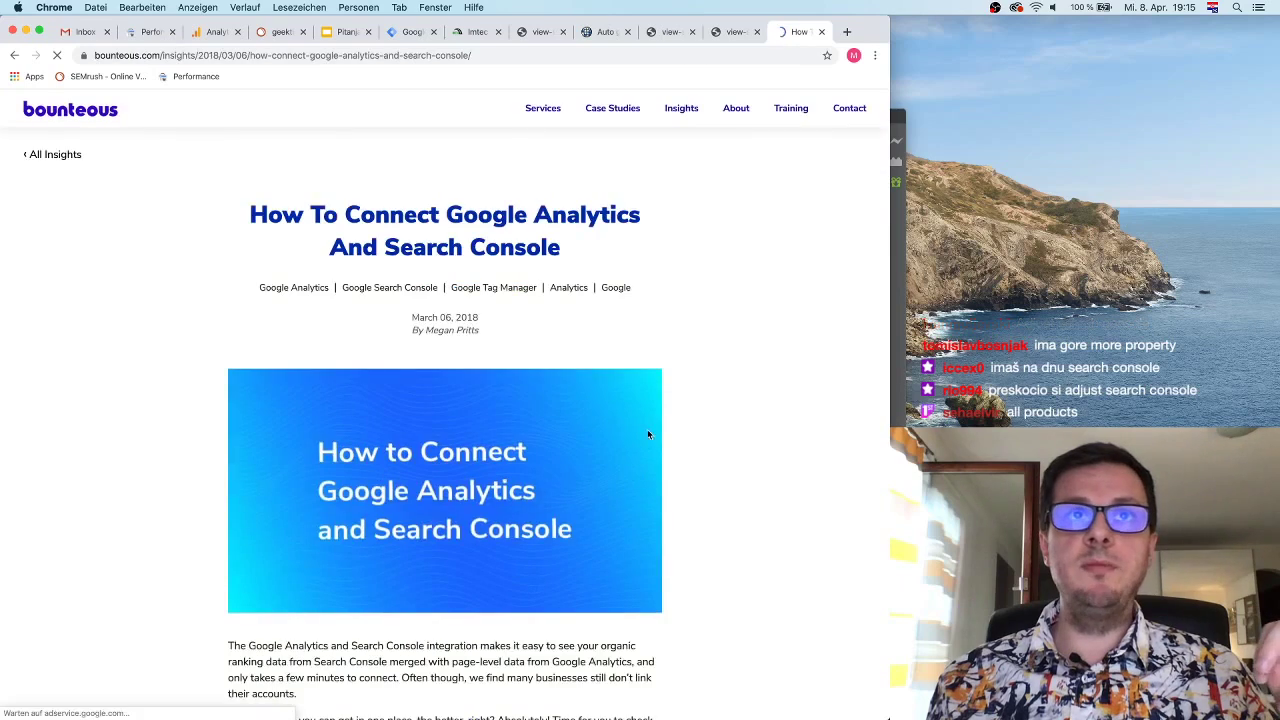
scroll(640, 428, down, 3)
click(343, 490)
click(14, 56)
scroll(500, 440, down, 1)
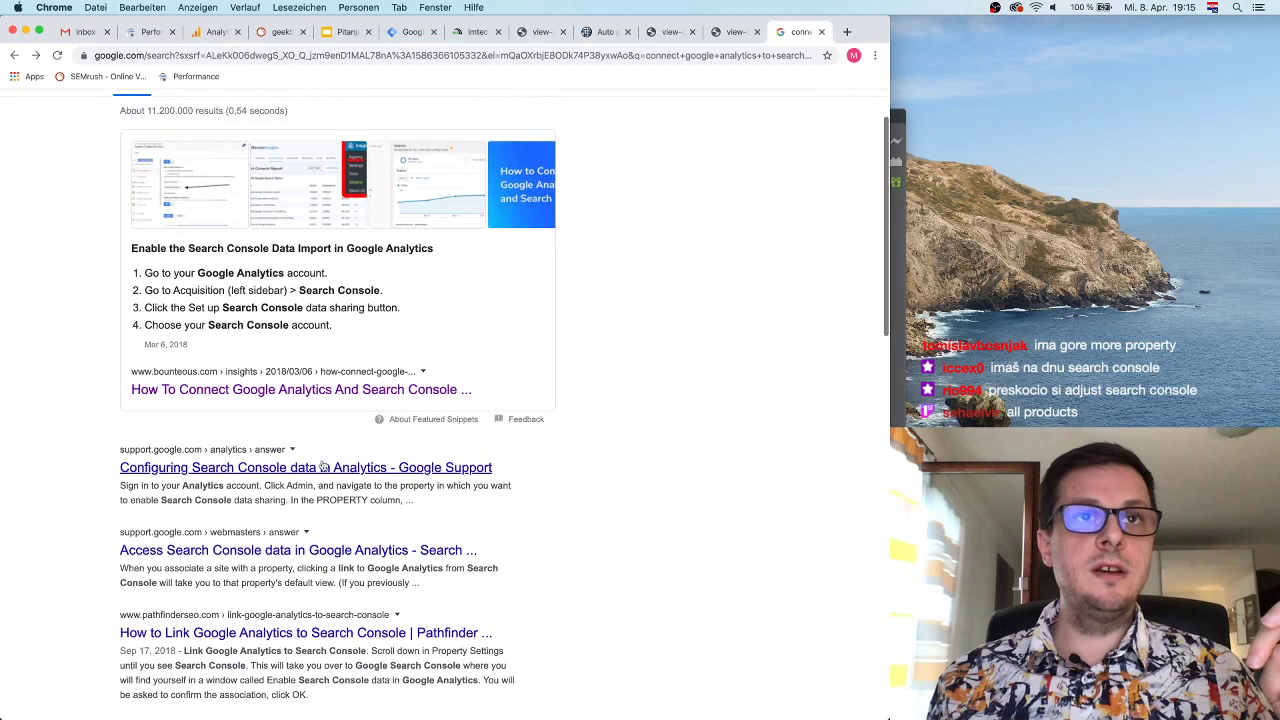
Step: Open the Google Support article "Configuring Search Console data in Analytics" and read the steps for enabling data sharing
click(325, 468)
scroll(506, 451, down, 3)
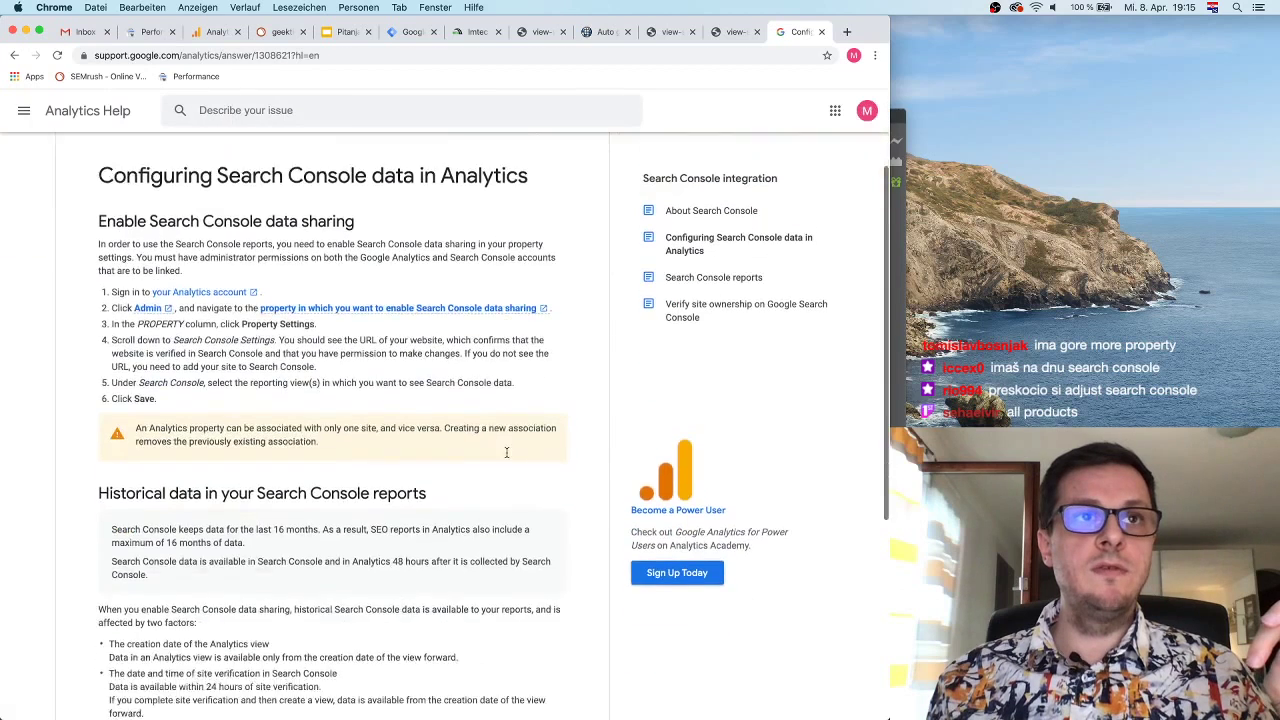
scroll(506, 451, up, 1)
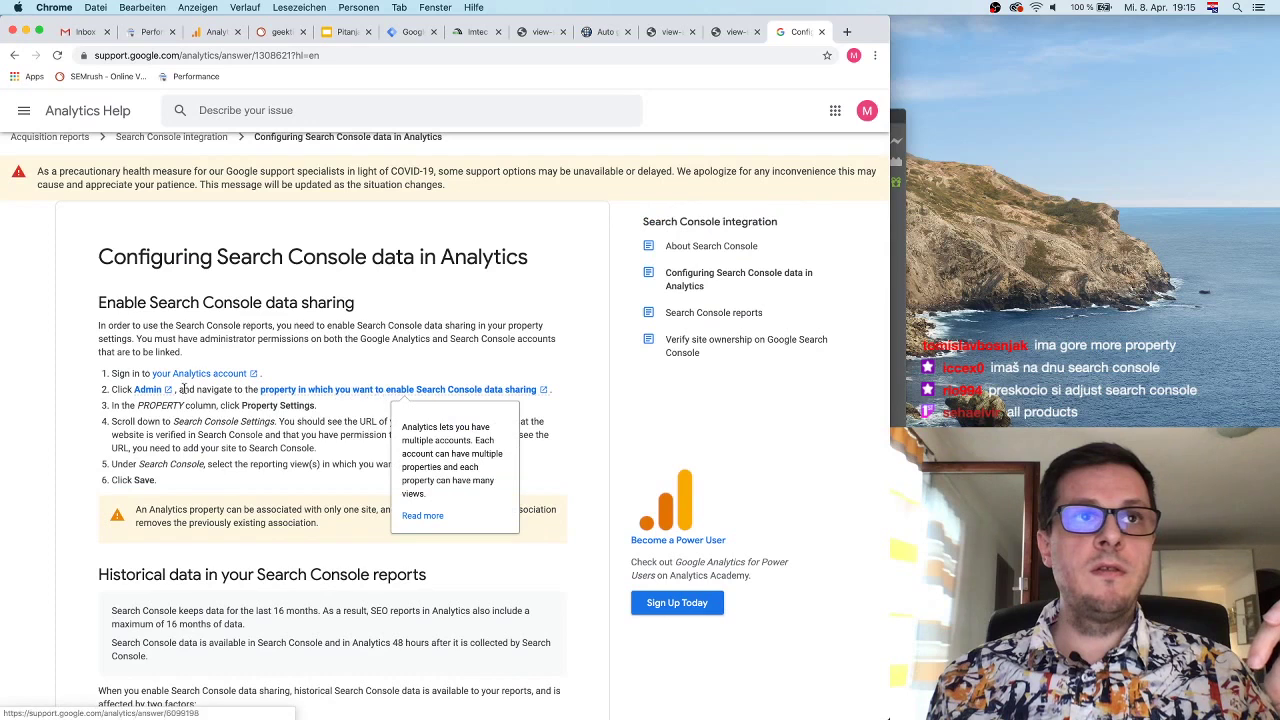
mouse_move(157, 391)
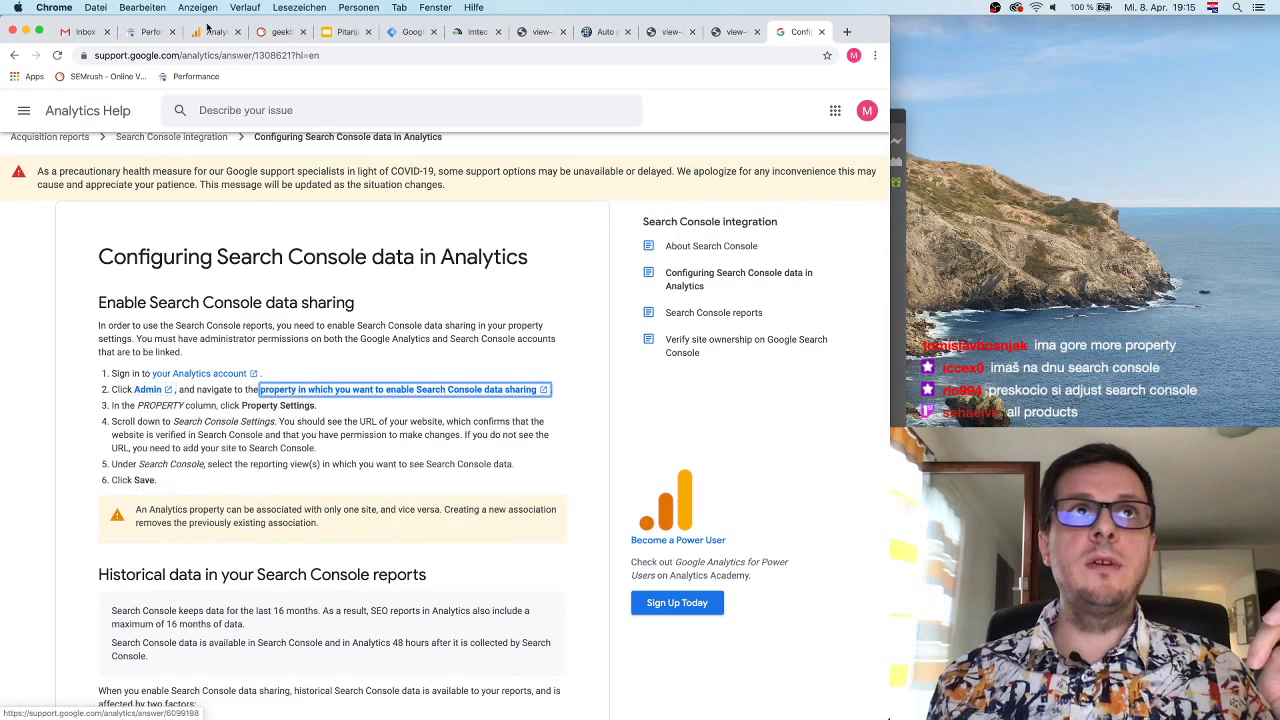
Step: Return to the Analytics Admin overview and place the Search Console help article's browser tab beside the Analytics one
click(211, 34)
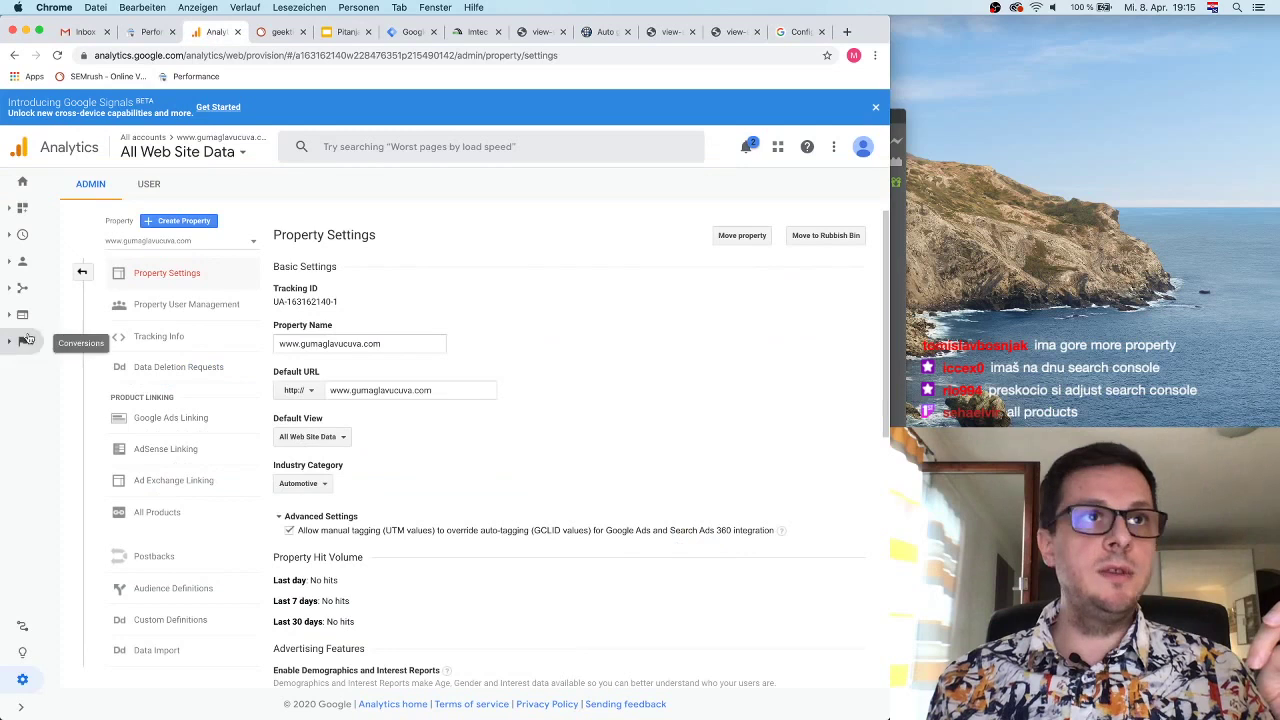
click(82, 271)
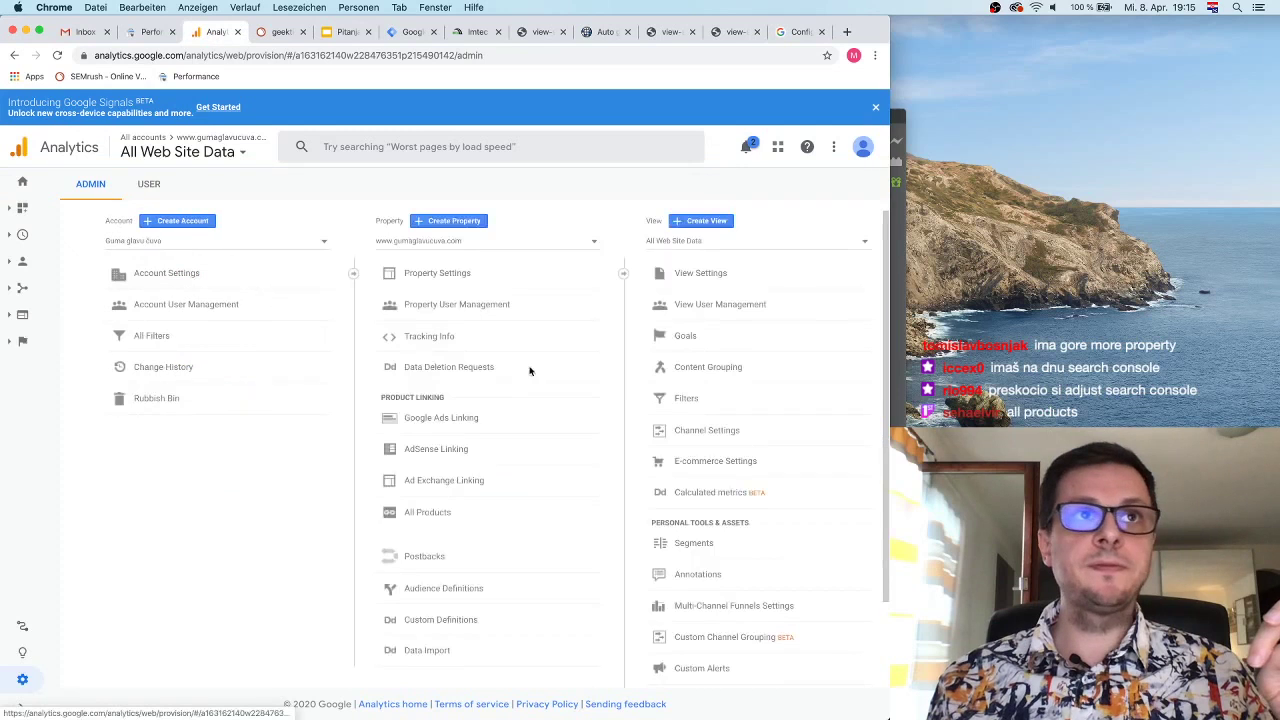
drag(800, 31, 282, 31)
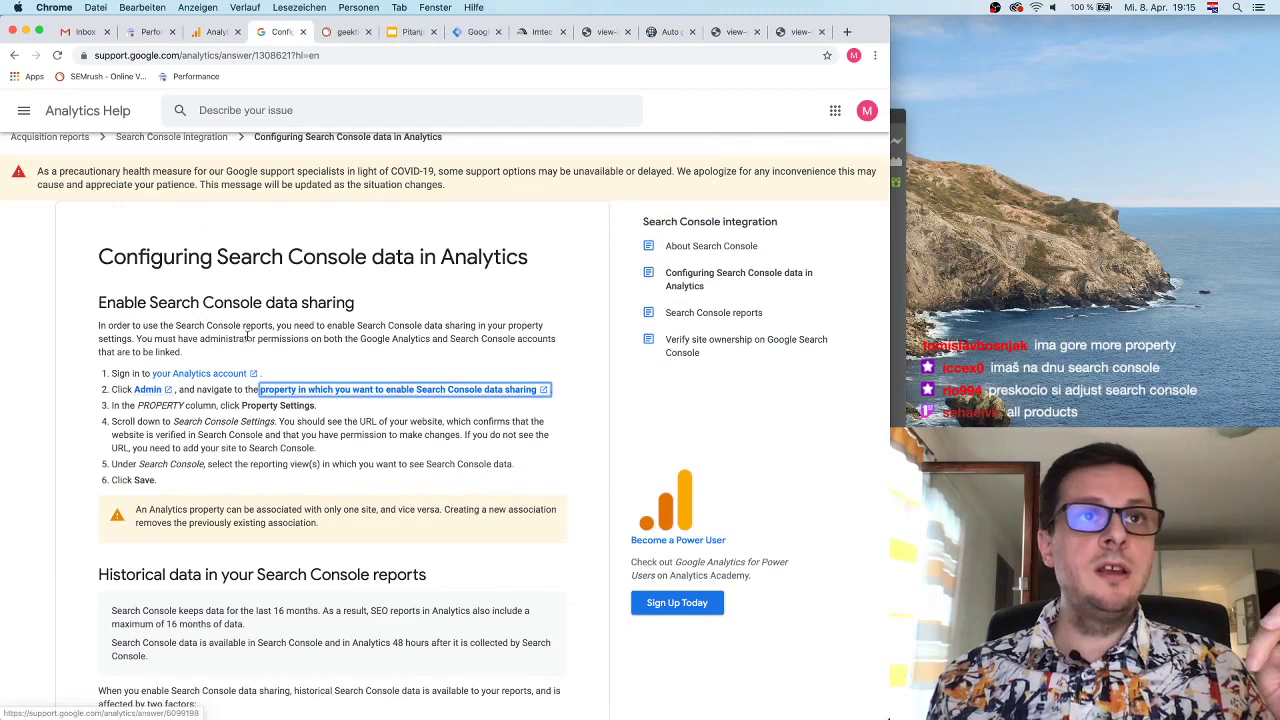
key(ctrl+shift+Tab)
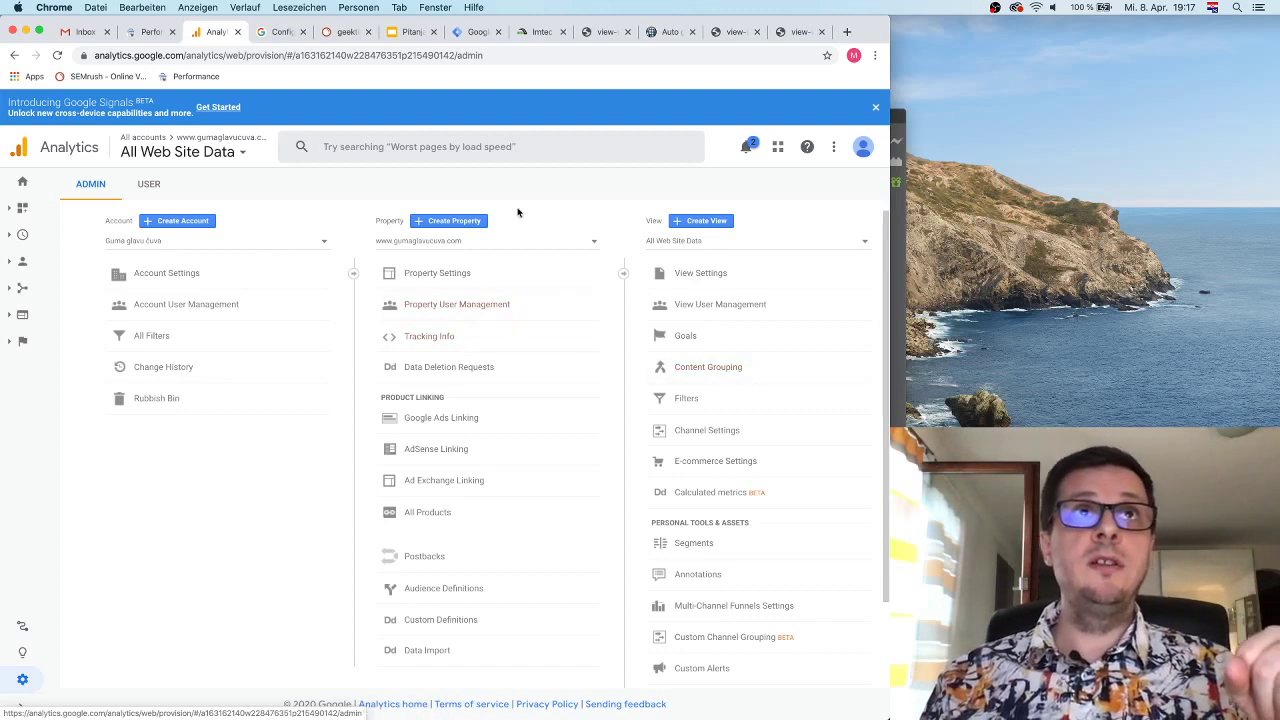
Step: Open the property settings in Analytics and compare them with the help article's instructions for enabling Search Console data sharing
click(281, 31)
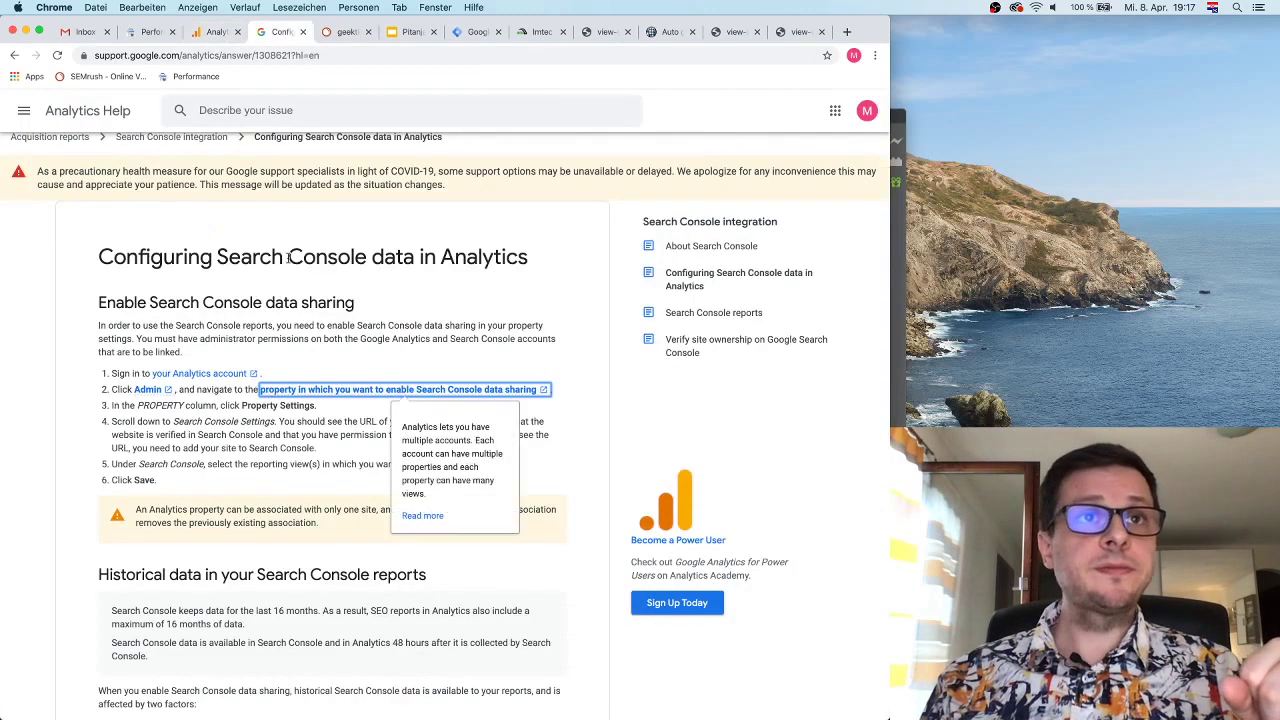
click(219, 35)
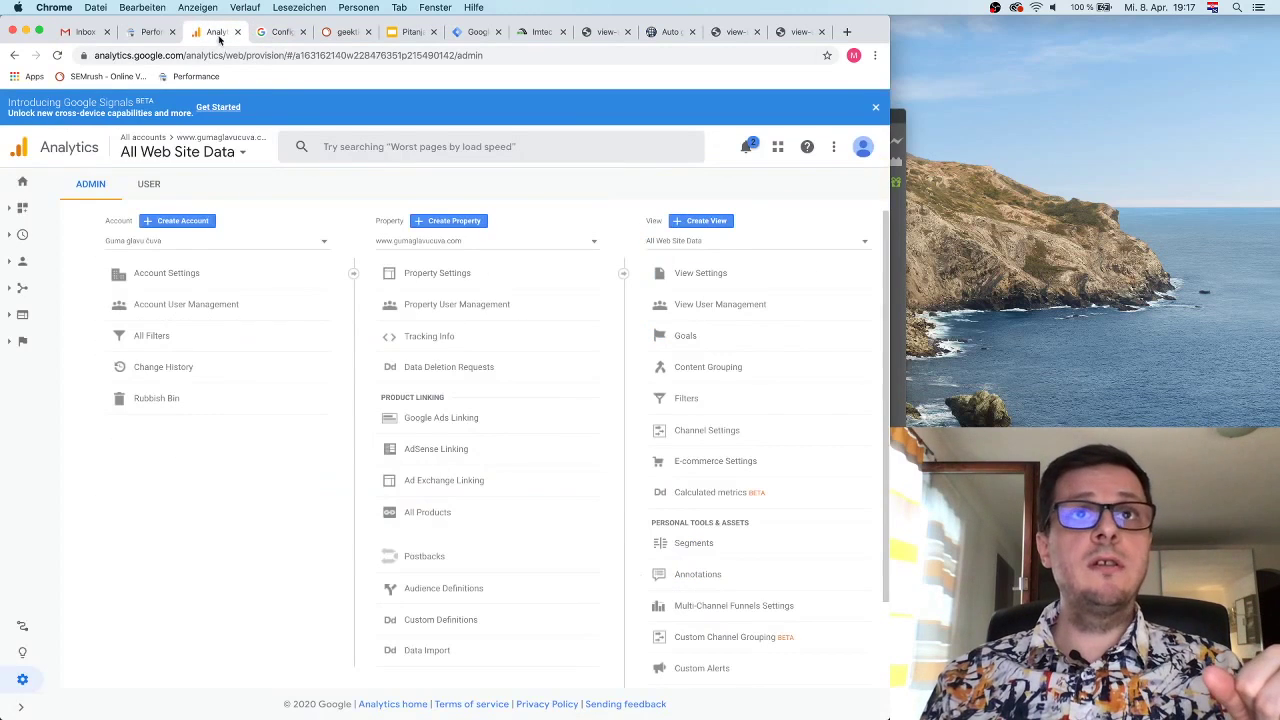
click(447, 279)
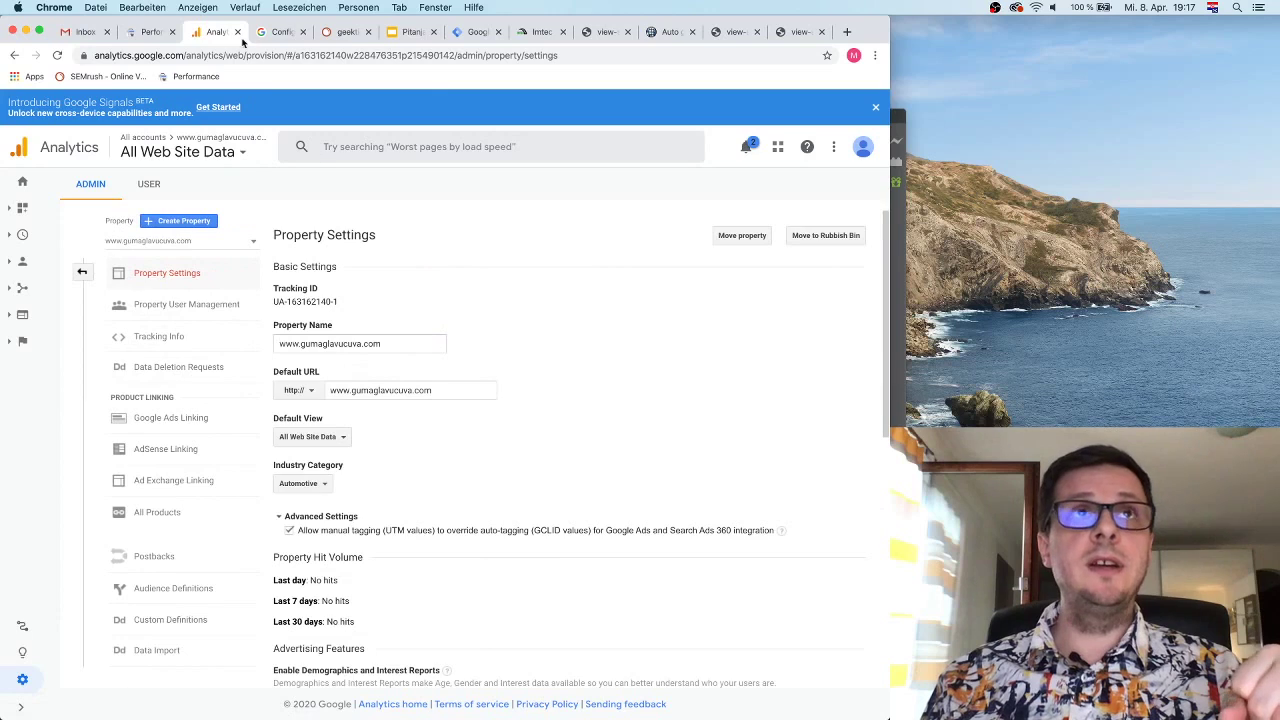
click(273, 36)
scroll(334, 488, down, 2)
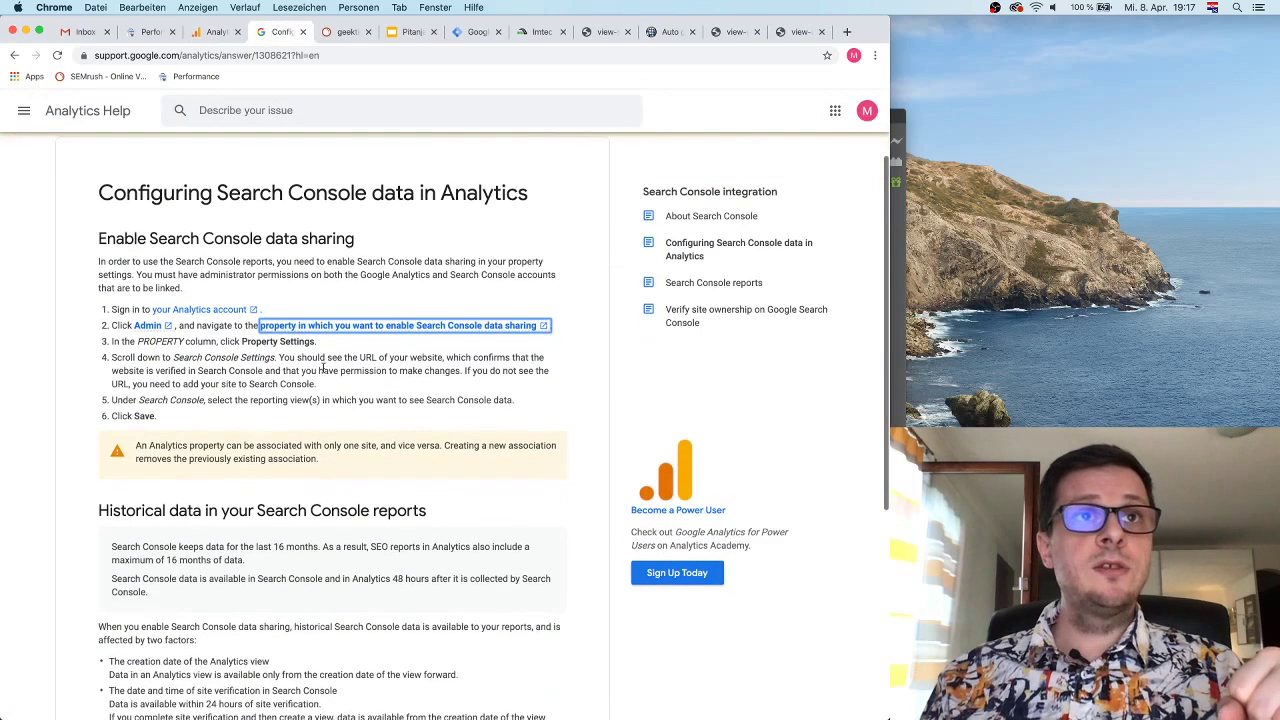
key(ctrl+Tab)
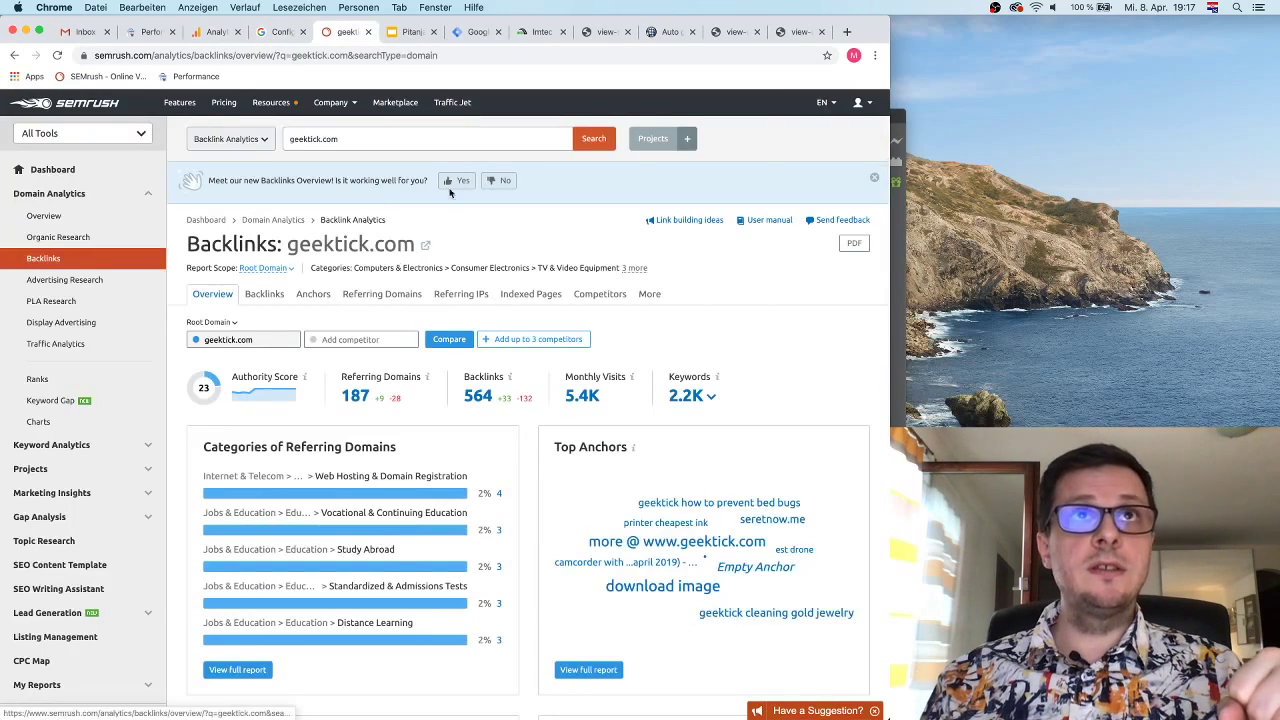
click(281, 32)
click(218, 32)
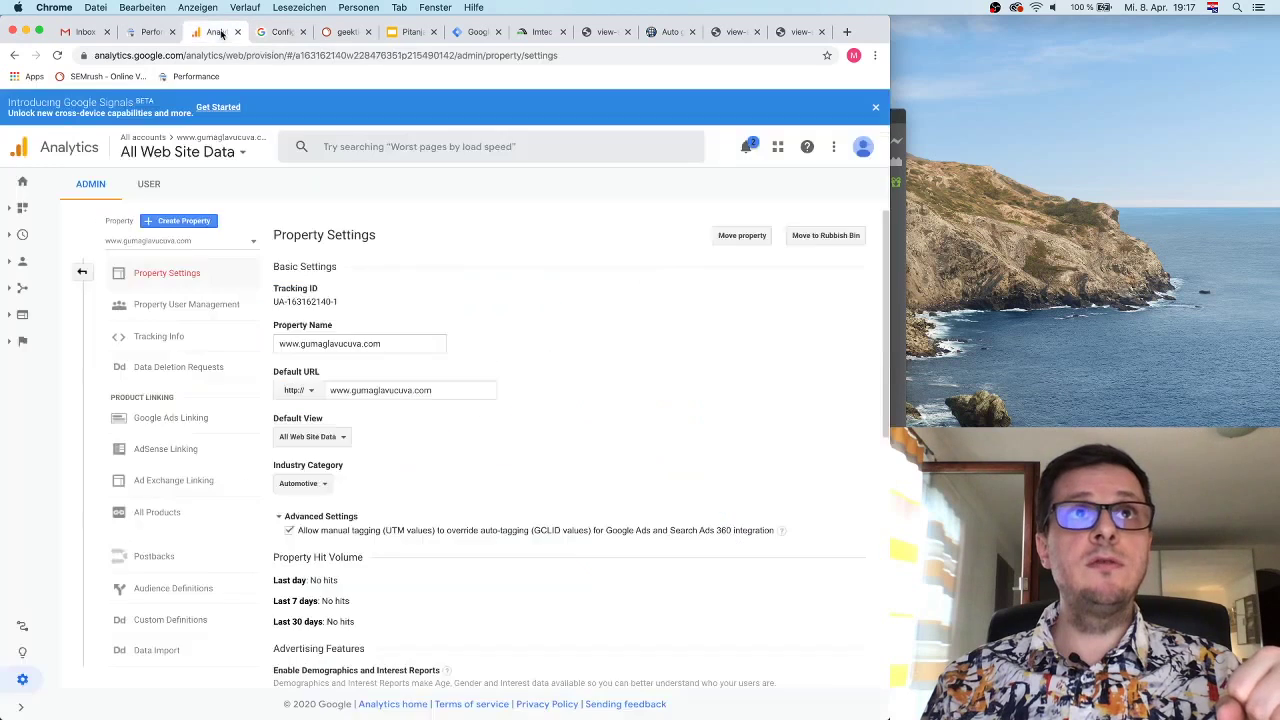
Step: Open the property's Search Console settings through Adjust Search Console and recheck the help article's instructions
scroll(543, 318, down, 10)
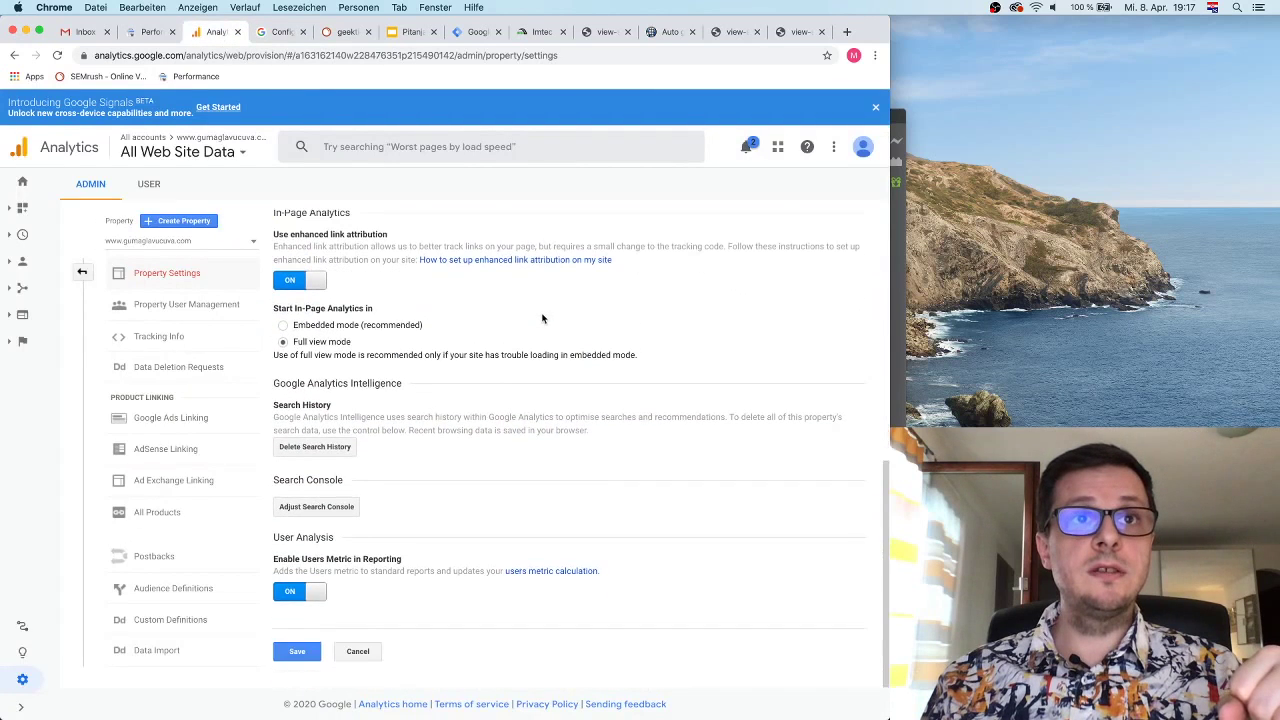
click(316, 506)
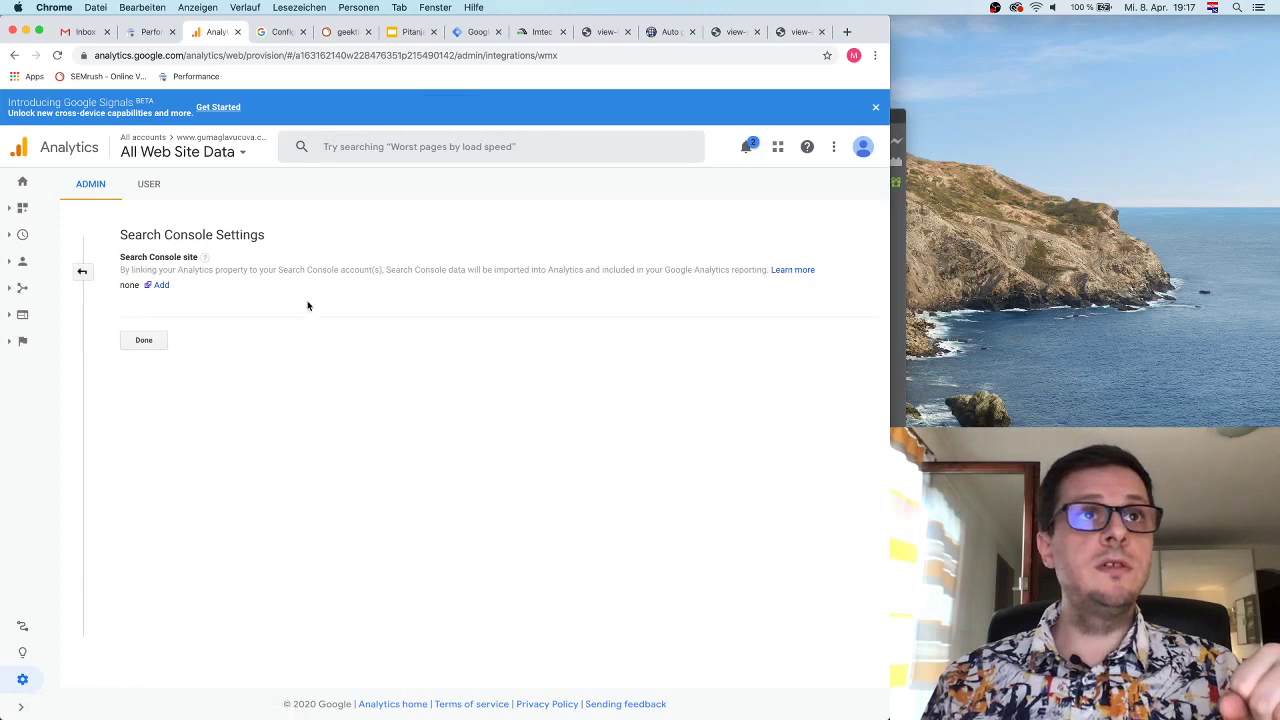
click(276, 32)
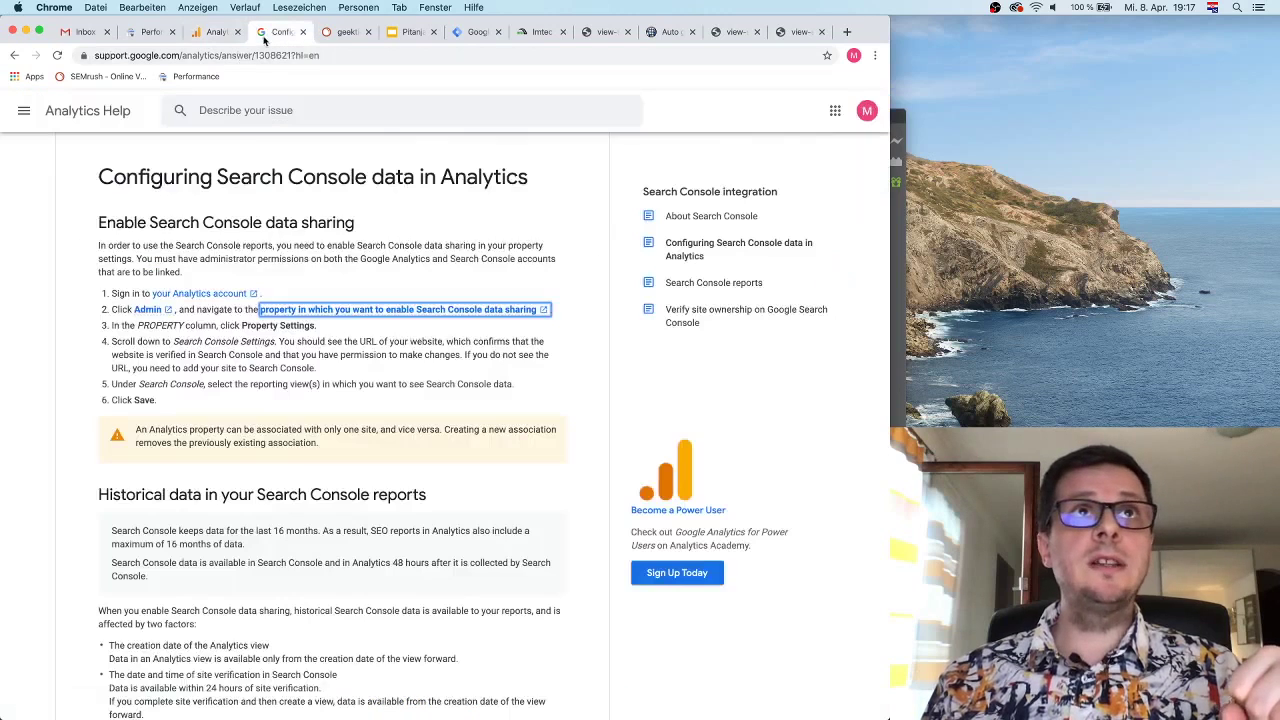
click(207, 35)
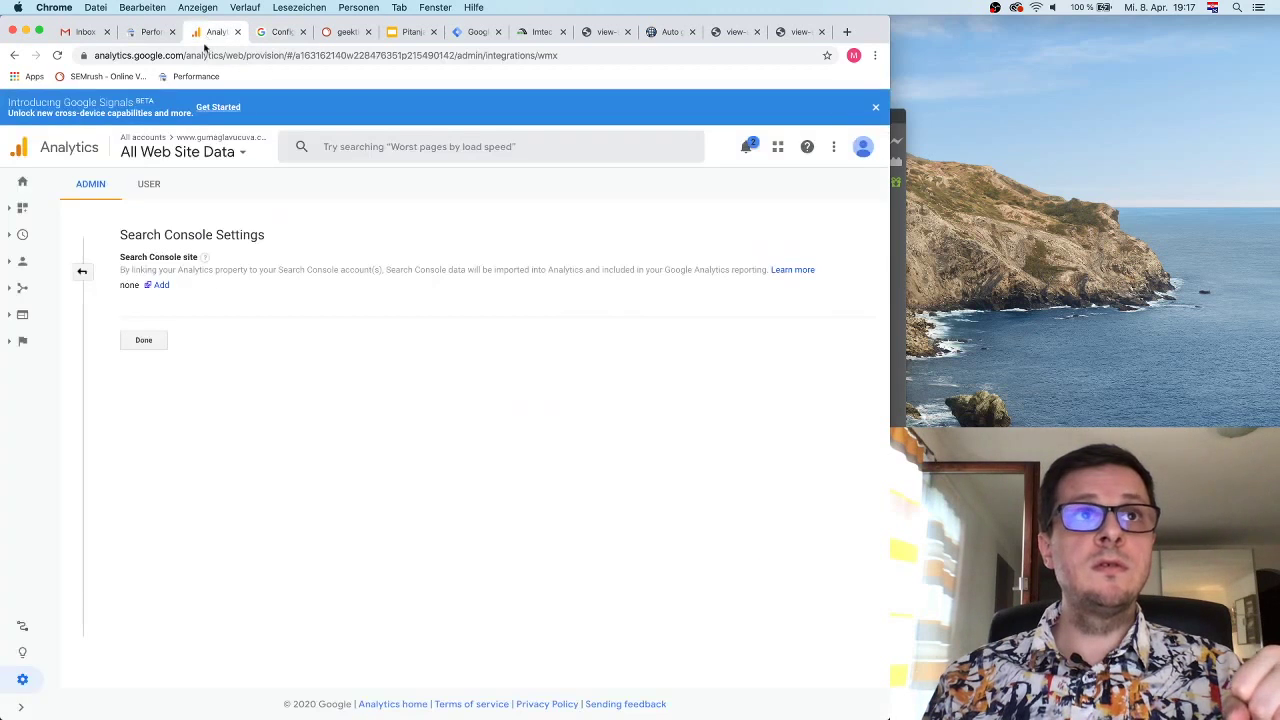
click(161, 286)
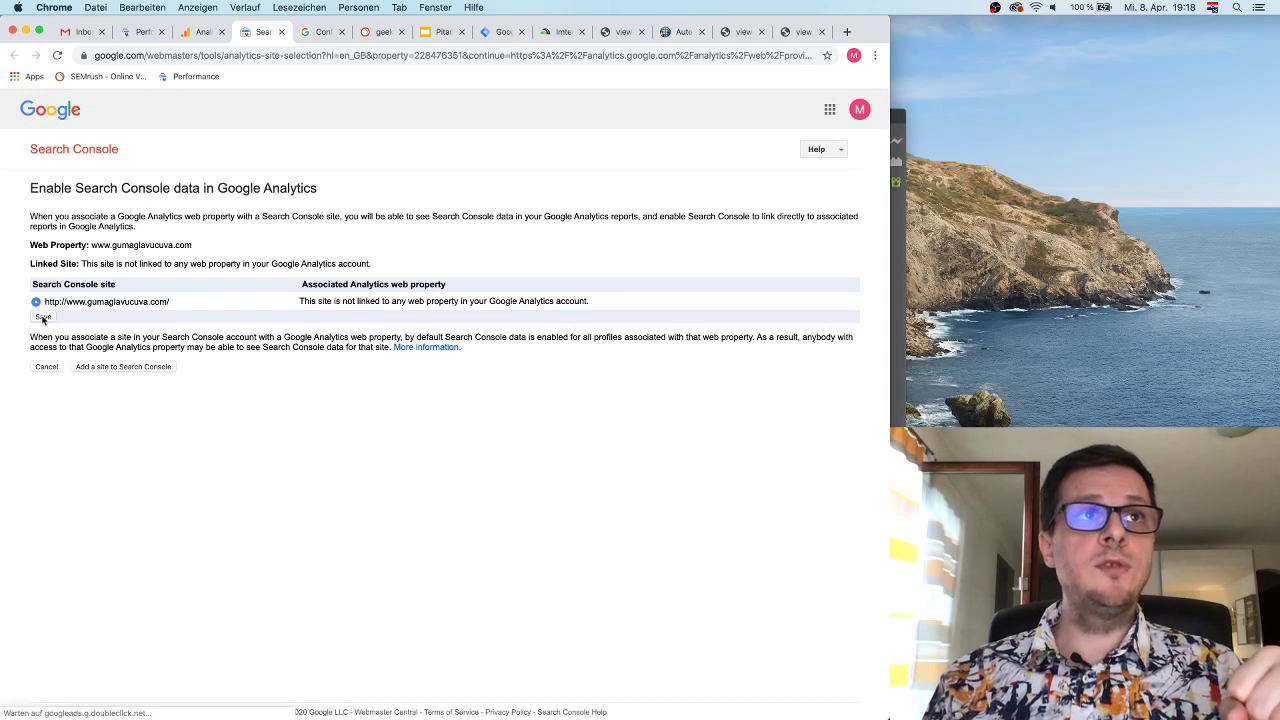
click(43, 316)
click(238, 432)
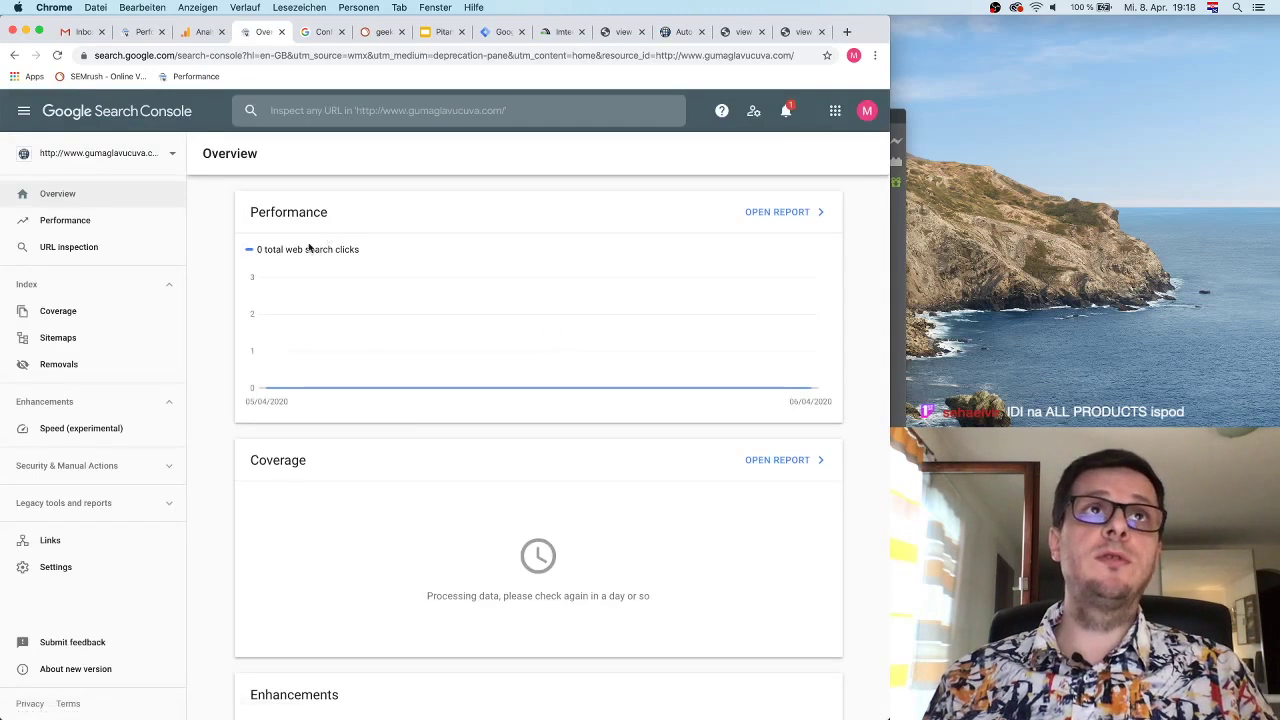
click(189, 32)
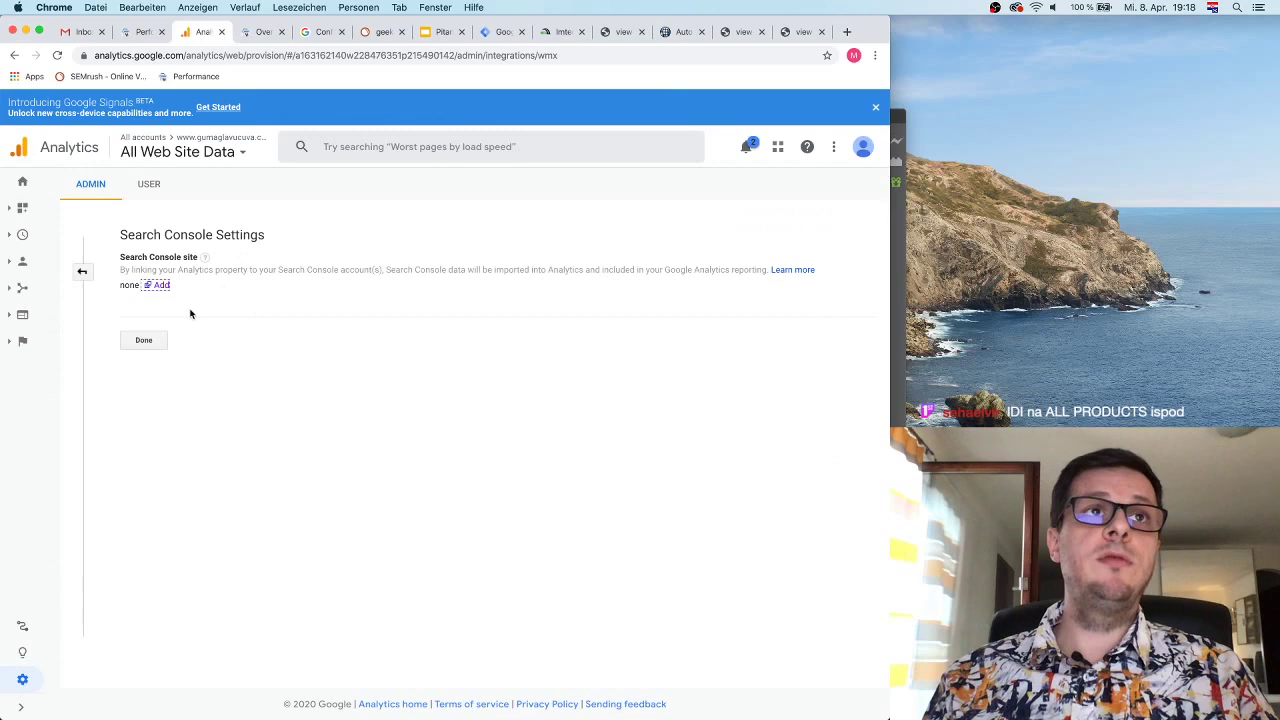
click(157, 341)
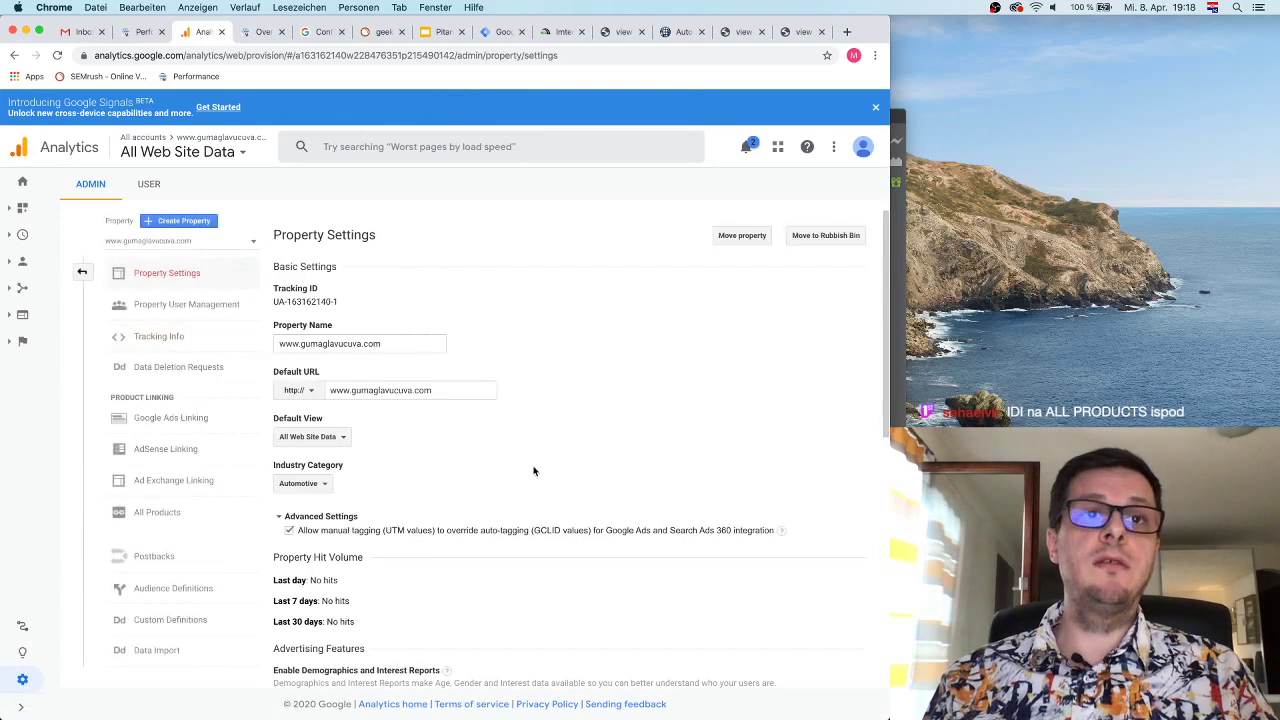
Step: Reload the Analytics property settings and reopen the Search Console settings through Adjust Search Console
scroll(527, 420, down, 8)
scroll(527, 423, down, 2)
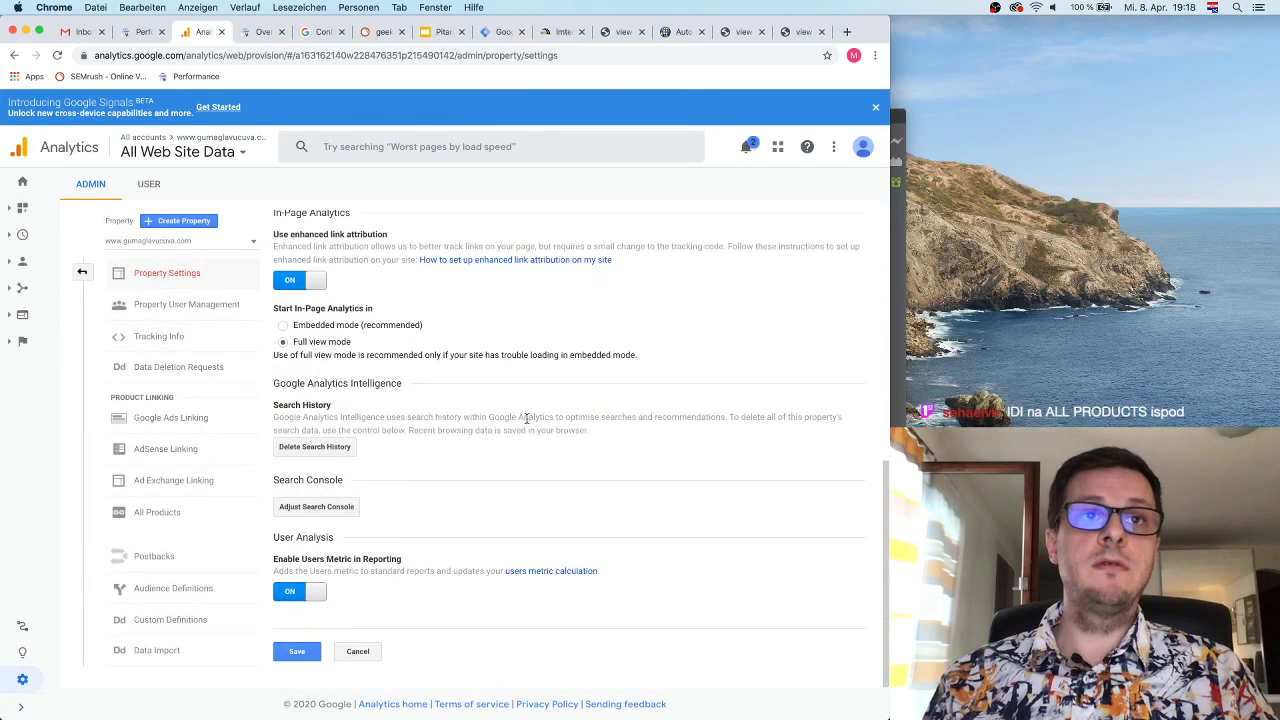
click(60, 56)
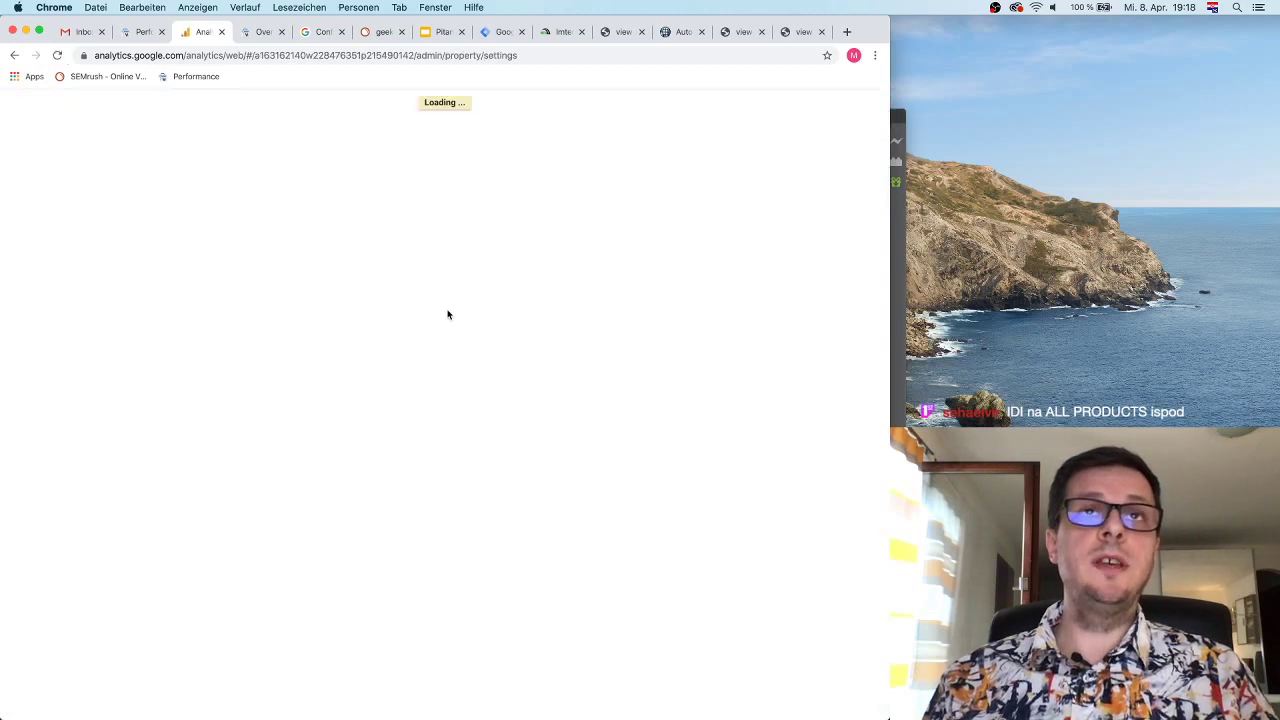
scroll(448, 315, down, 10)
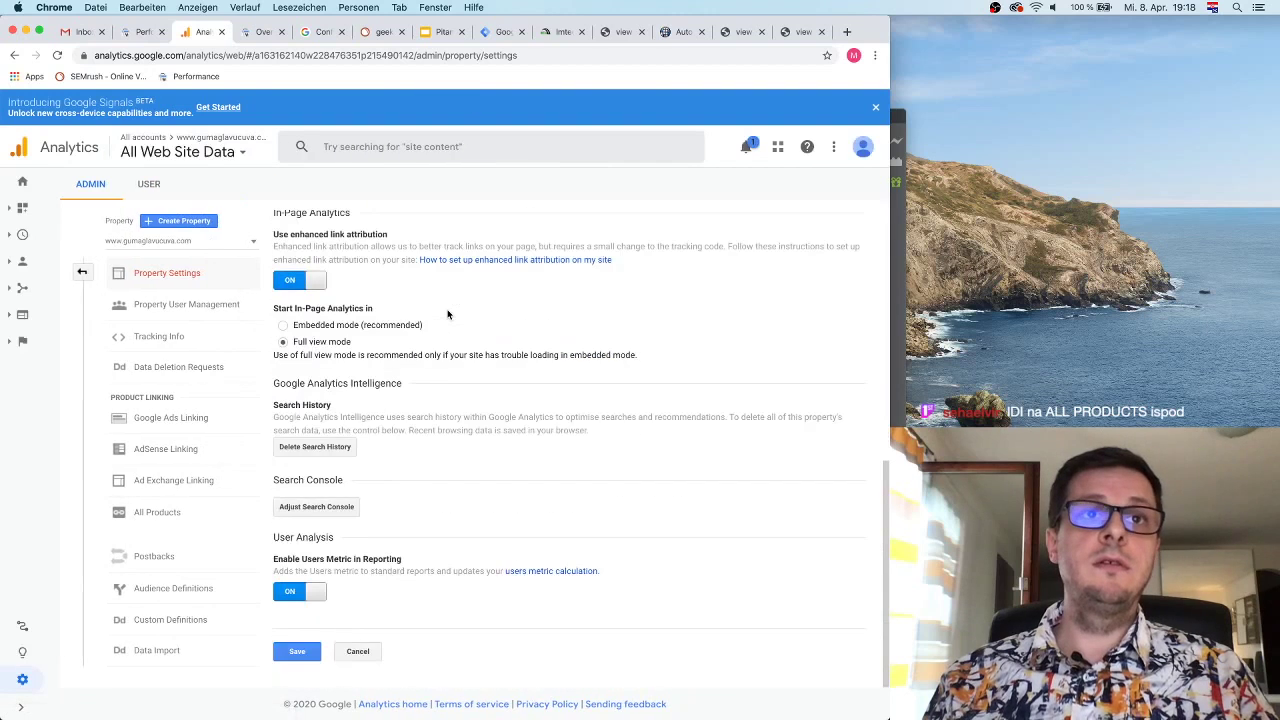
click(322, 508)
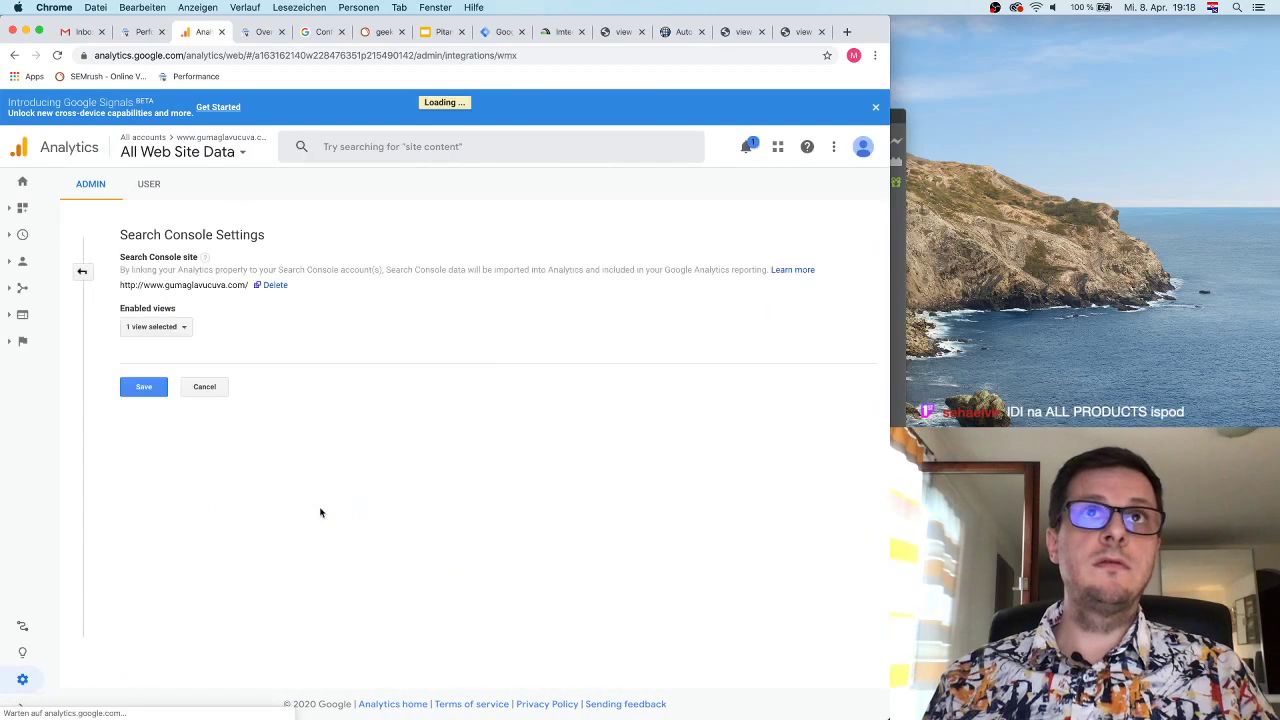
Step: Check the enabled views for the linked Search Console site, then save the Search Console settings and the property settings
click(162, 330)
click(249, 322)
click(145, 390)
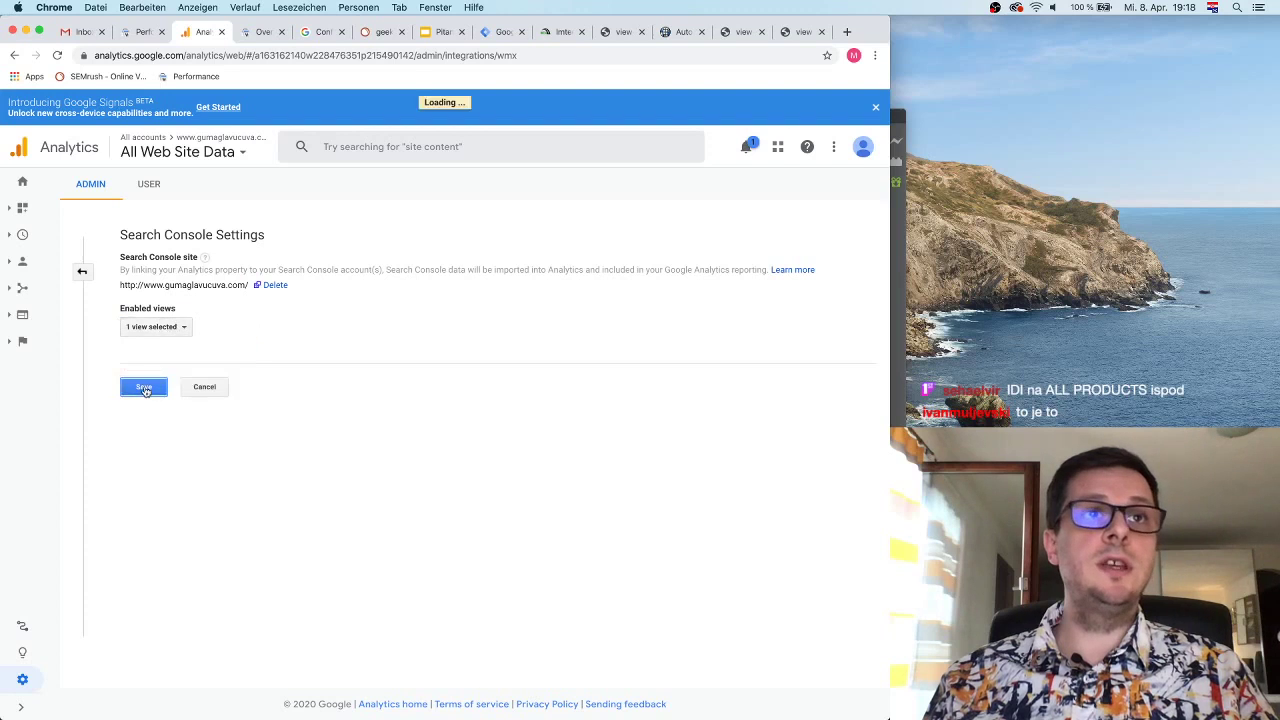
scroll(362, 497, down, 10)
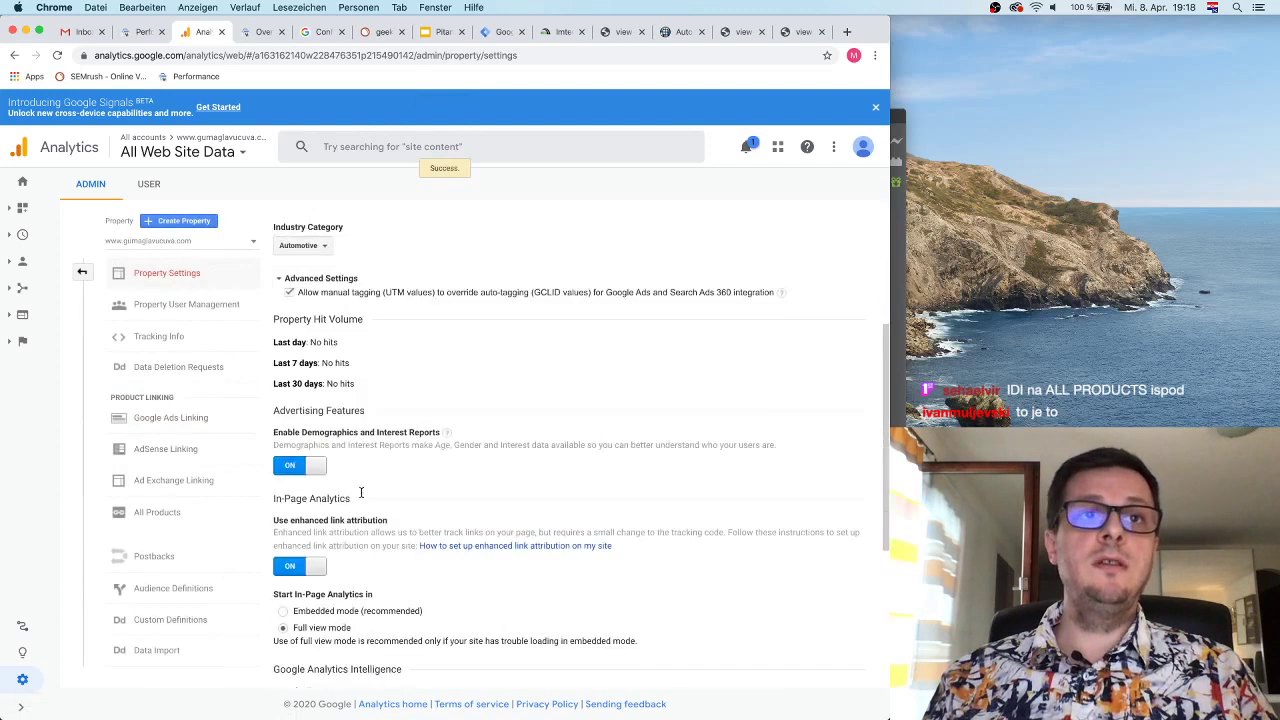
click(297, 650)
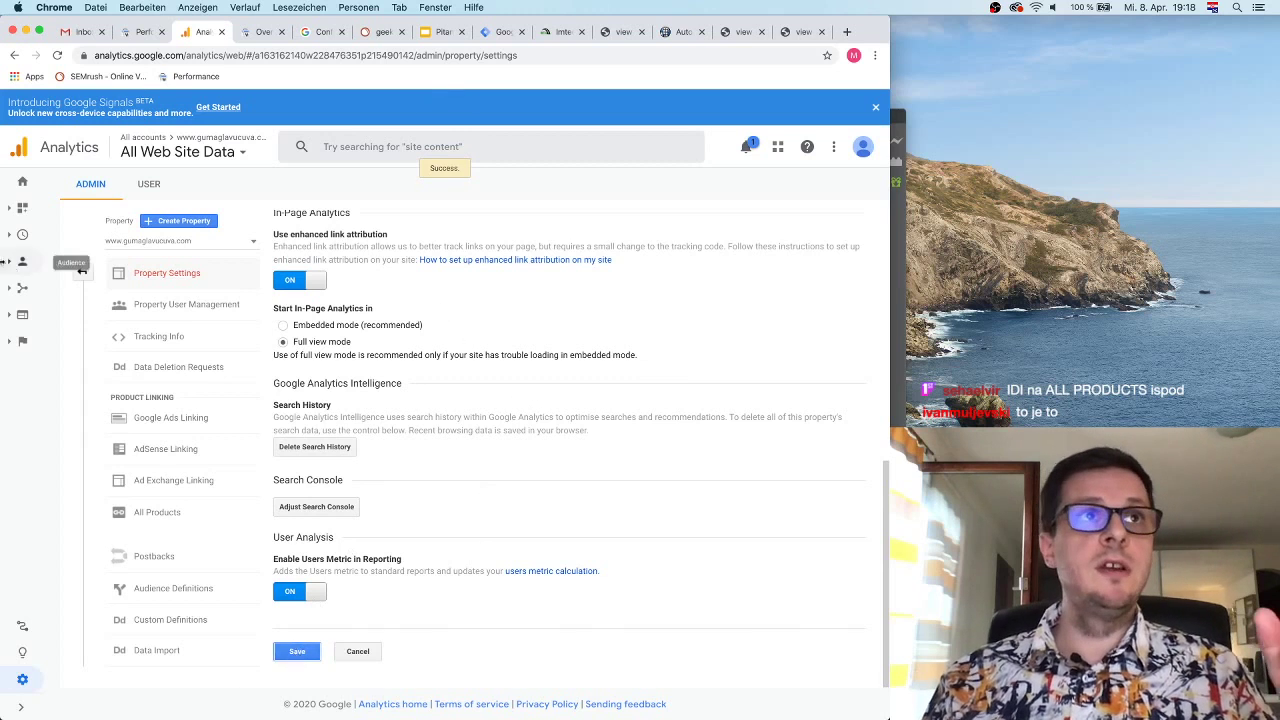
click(24, 264)
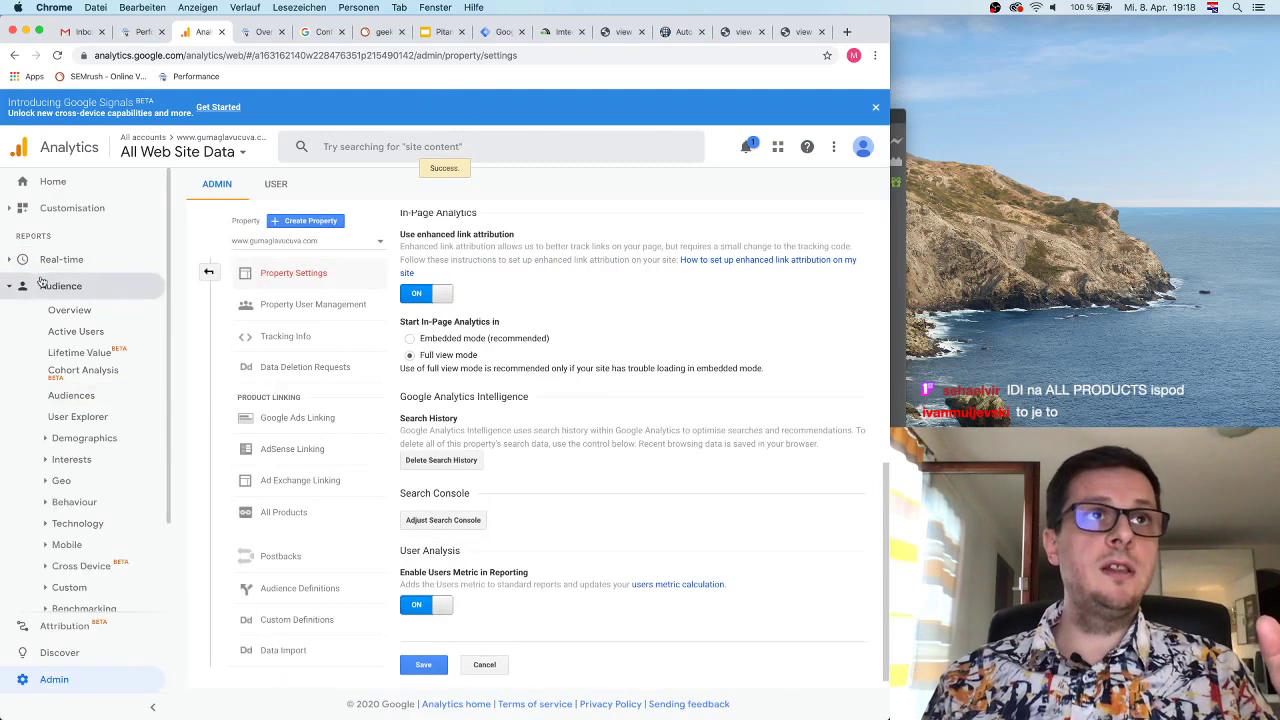
click(47, 288)
click(56, 314)
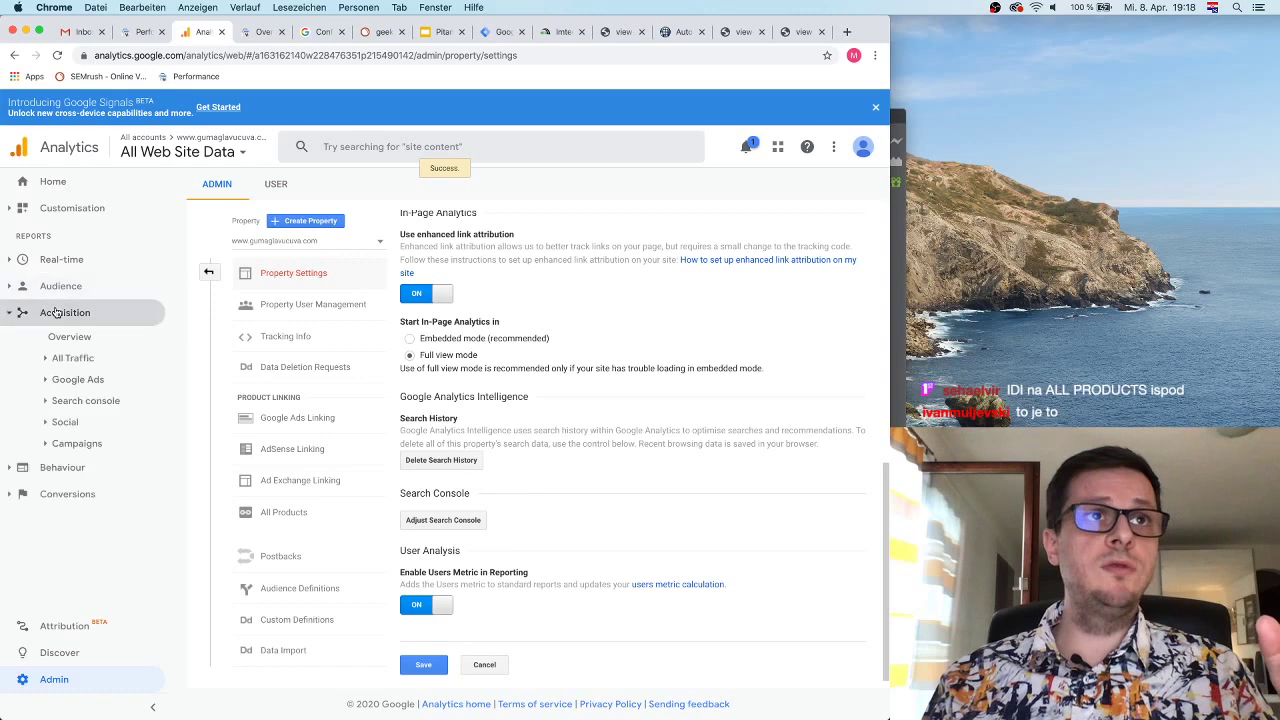
click(85, 400)
click(95, 422)
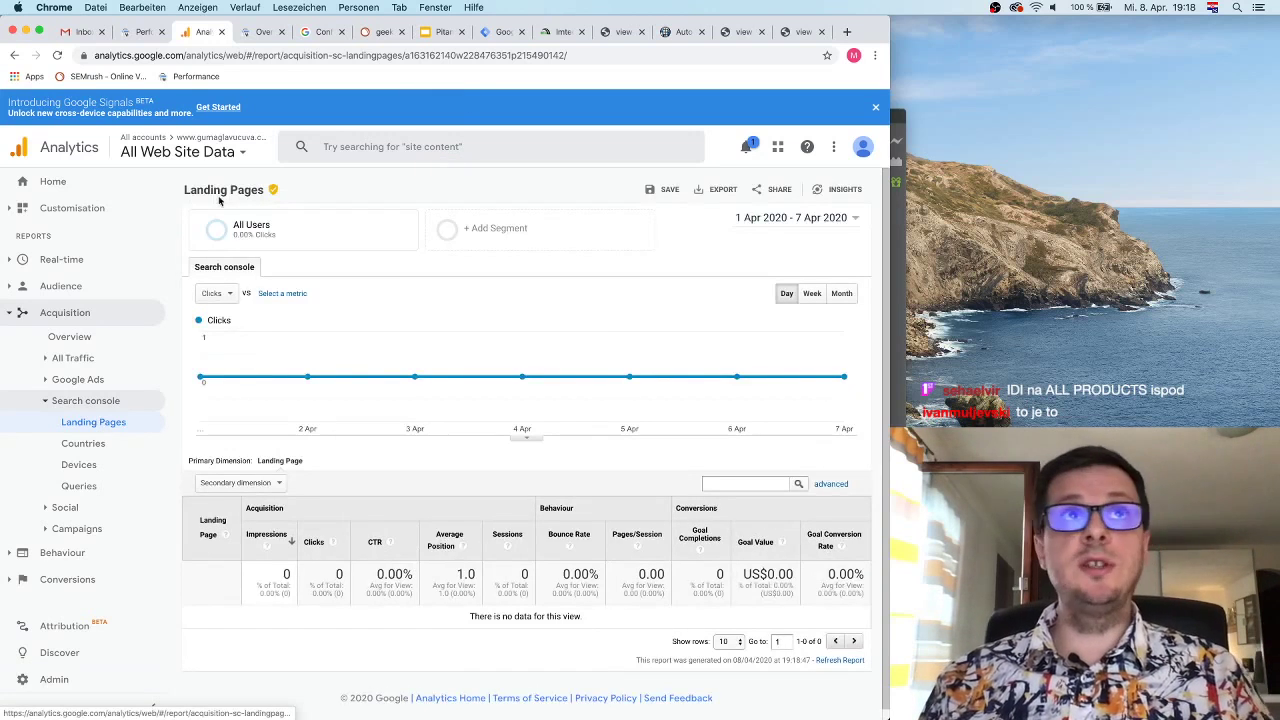
Step: Copy the address of the help article on configuring Search Console data and share it in the live chat
click(318, 33)
click(295, 48)
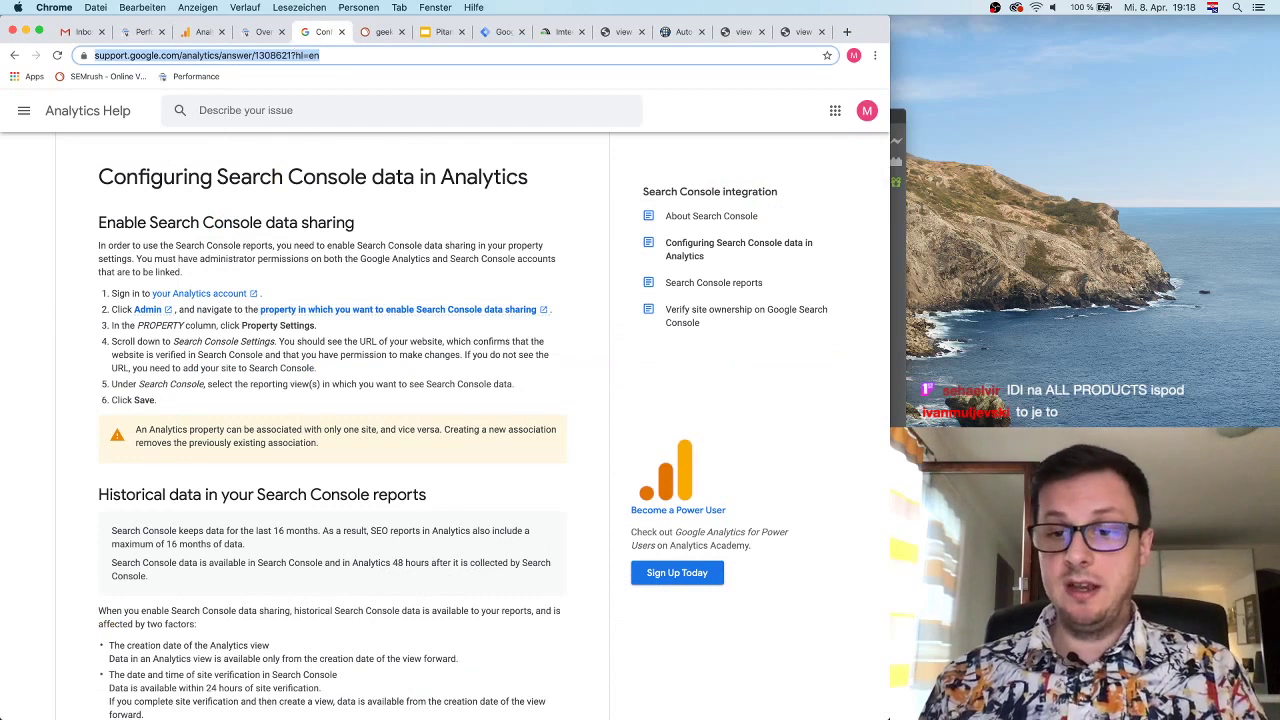
key(super+Tab)
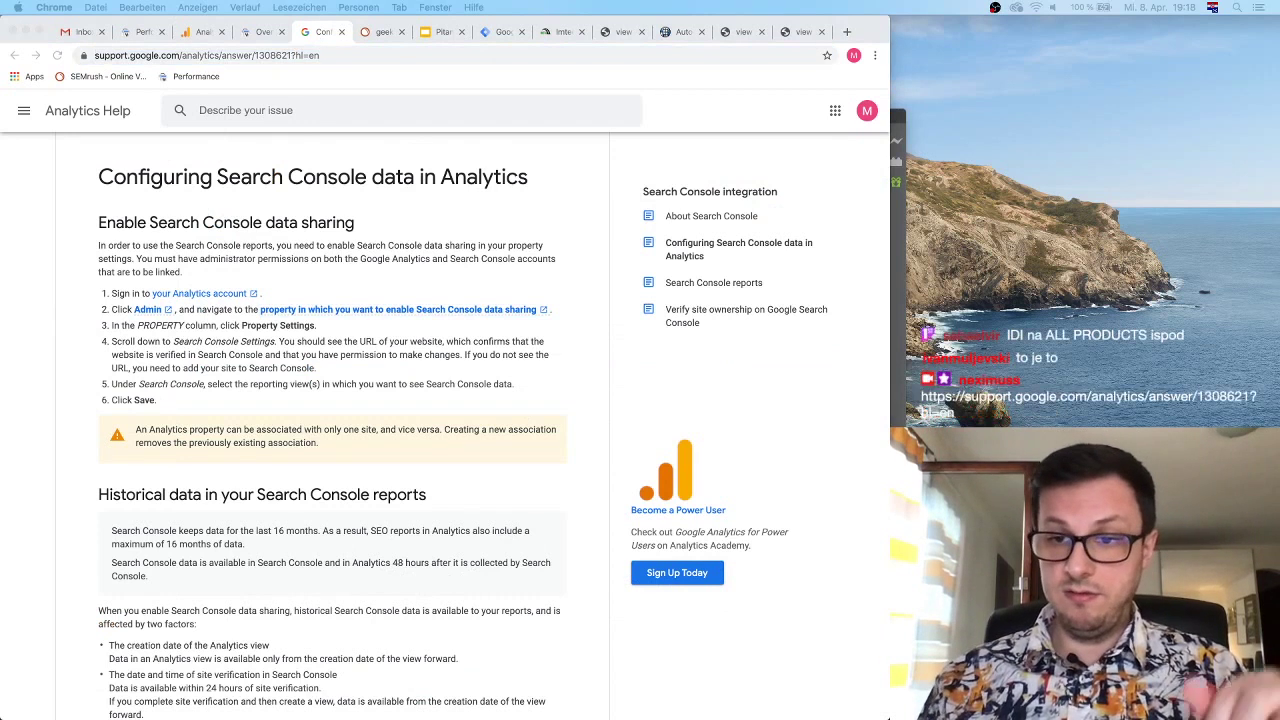
scroll(308, 241, down, 1)
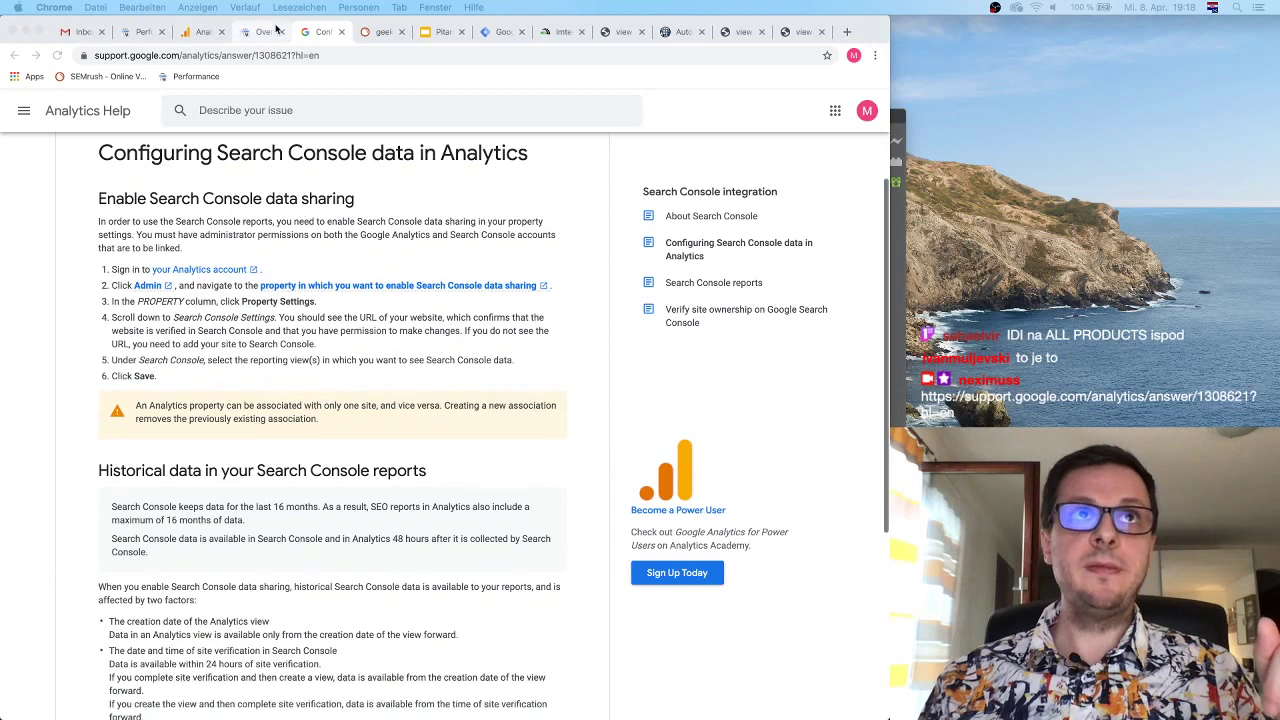
click(265, 33)
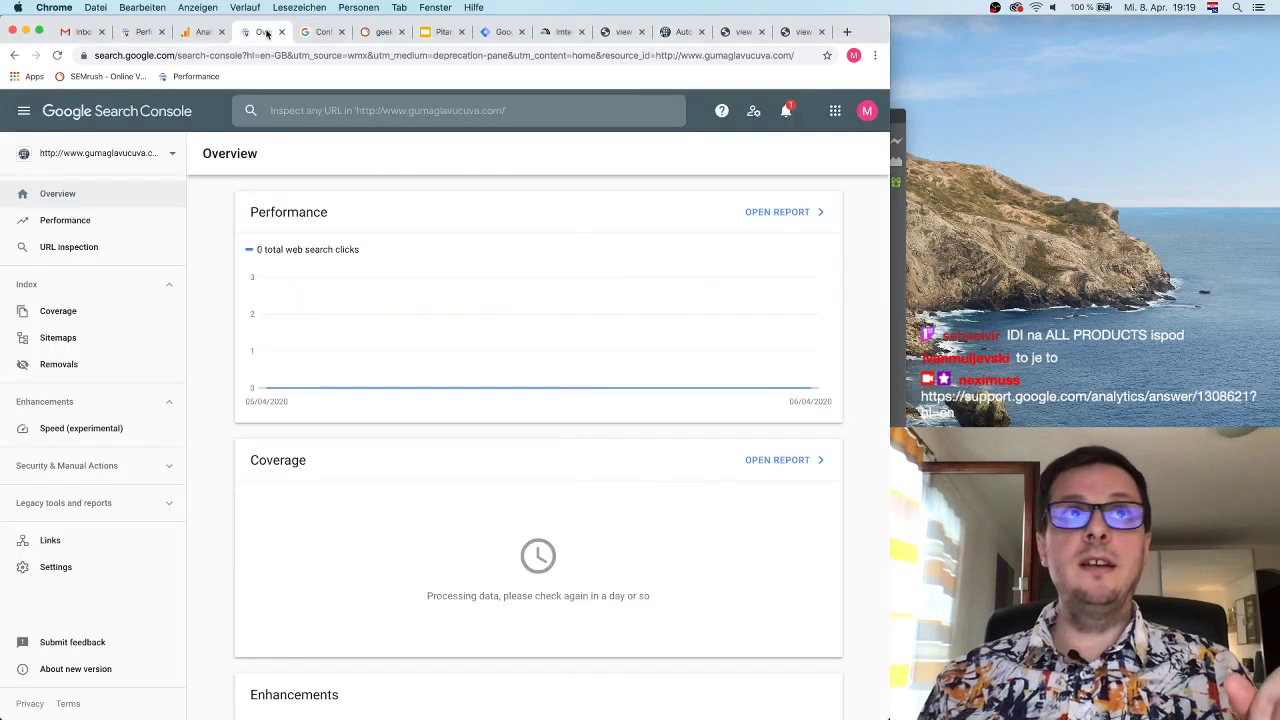
click(201, 33)
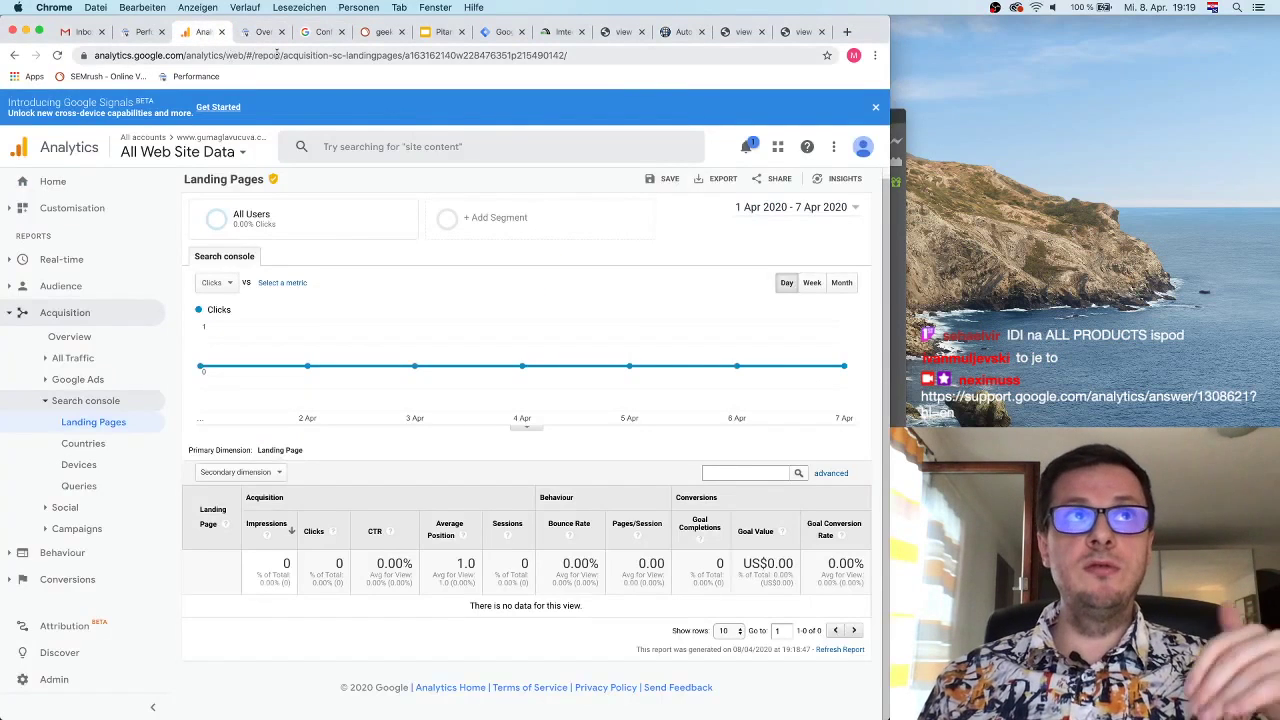
click(137, 32)
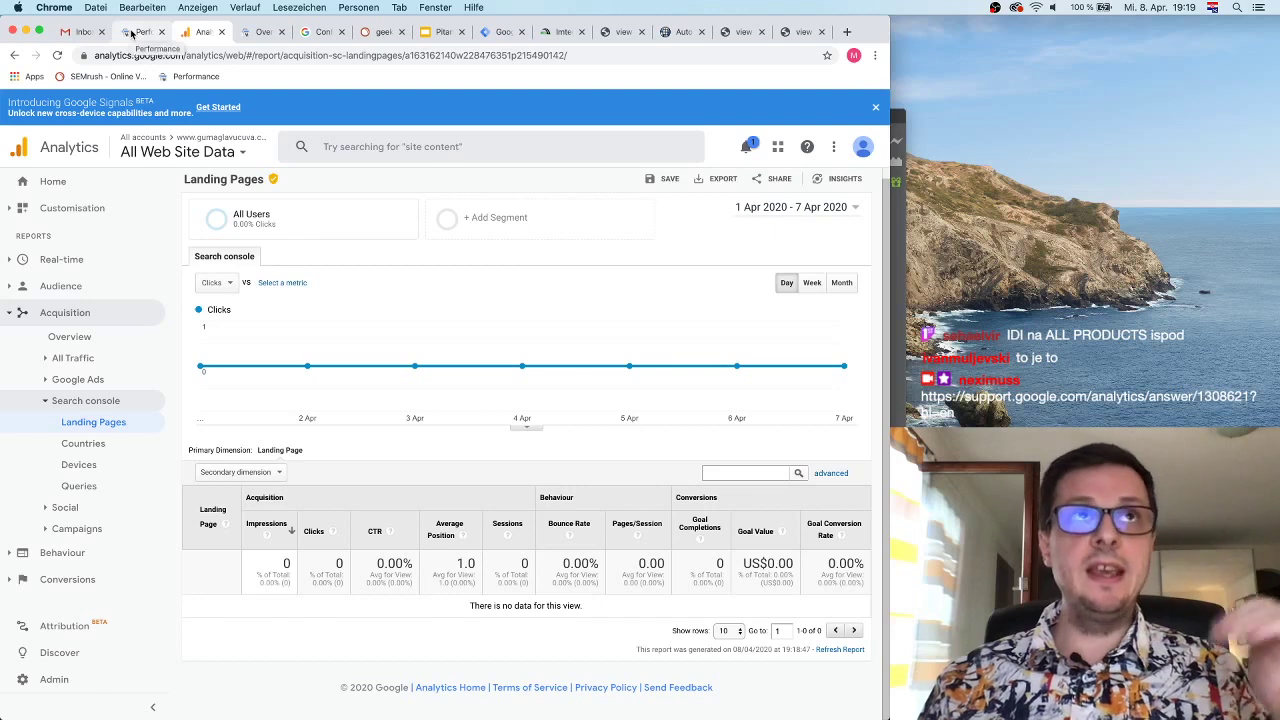
click(199, 33)
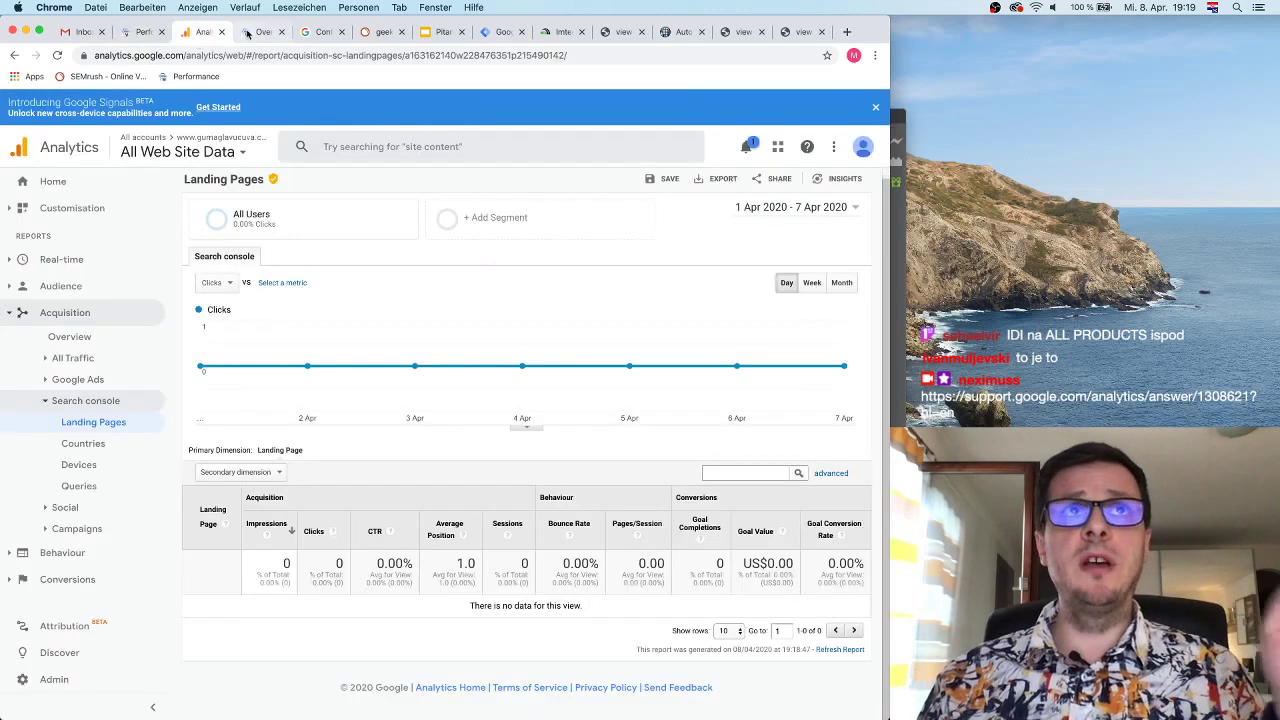
click(258, 32)
click(199, 33)
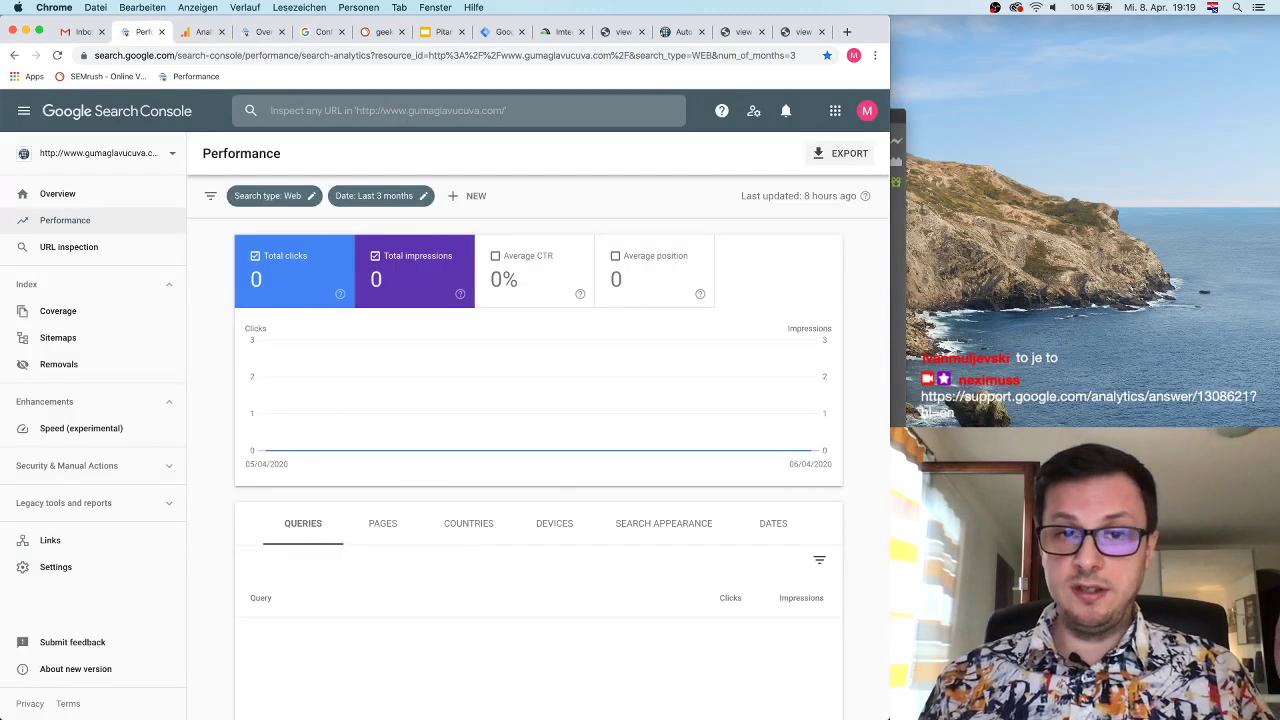
key(super+grave)
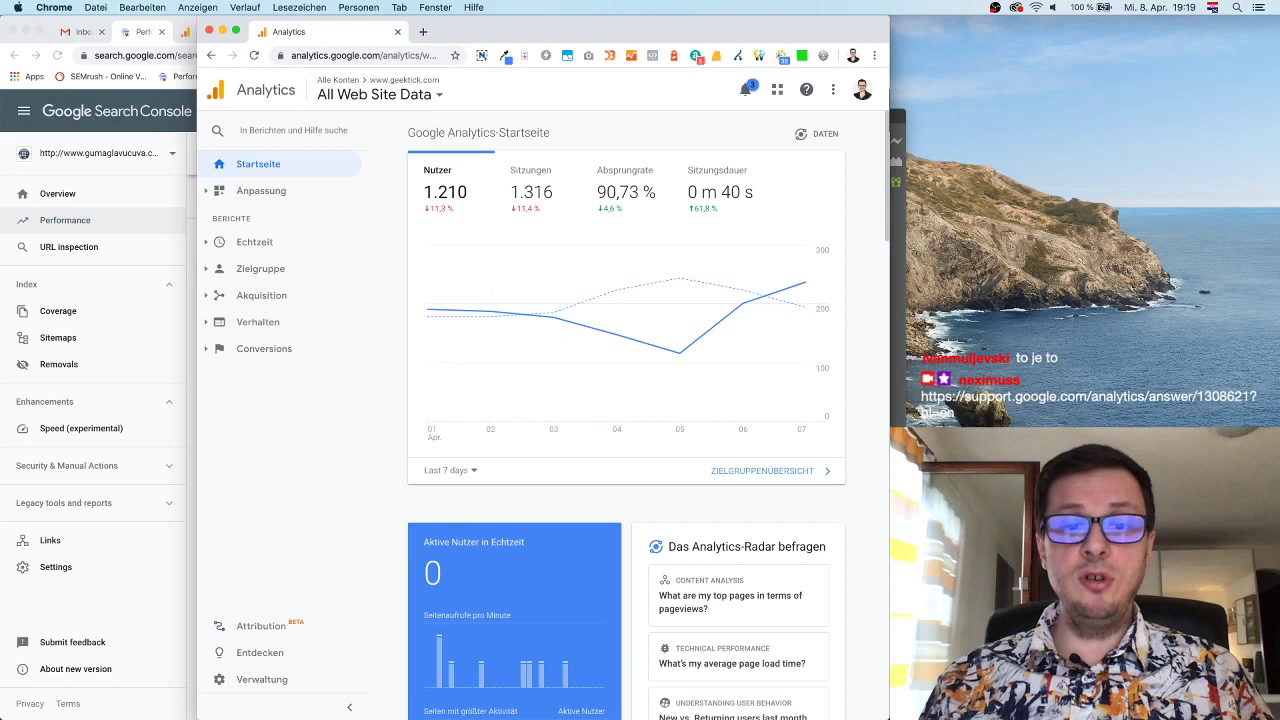
key(super+Tab)
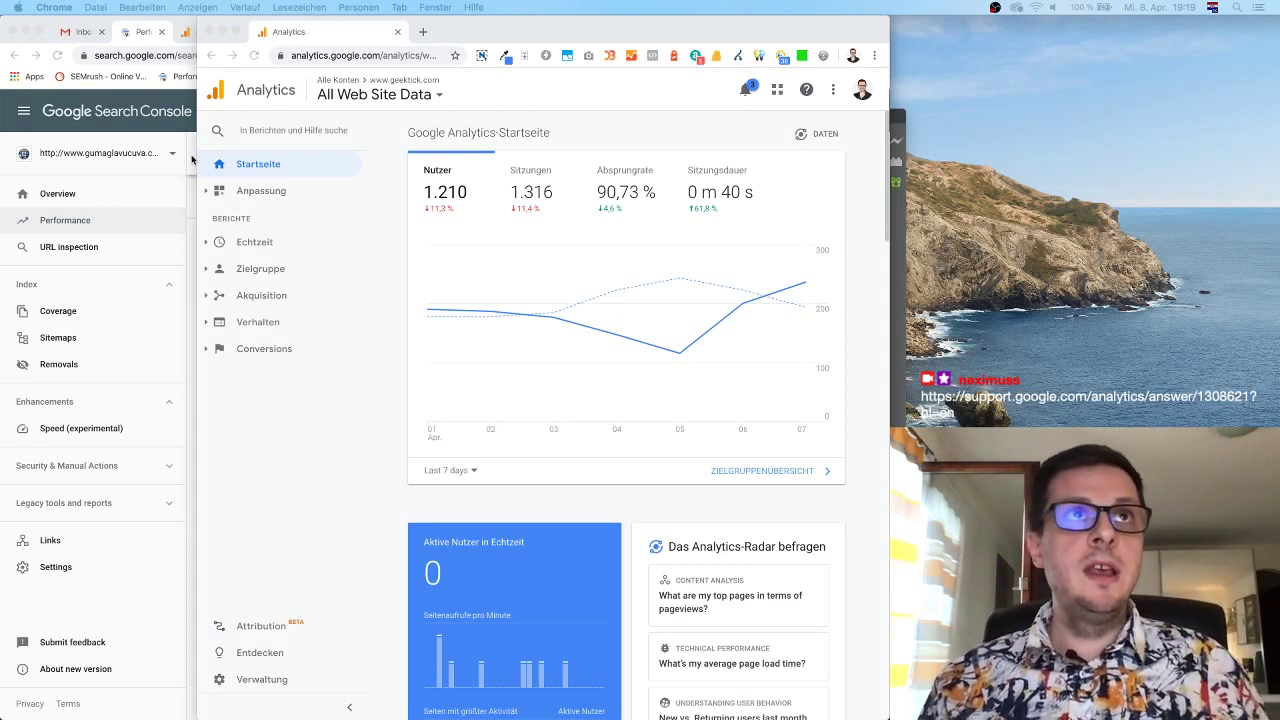
click(192, 38)
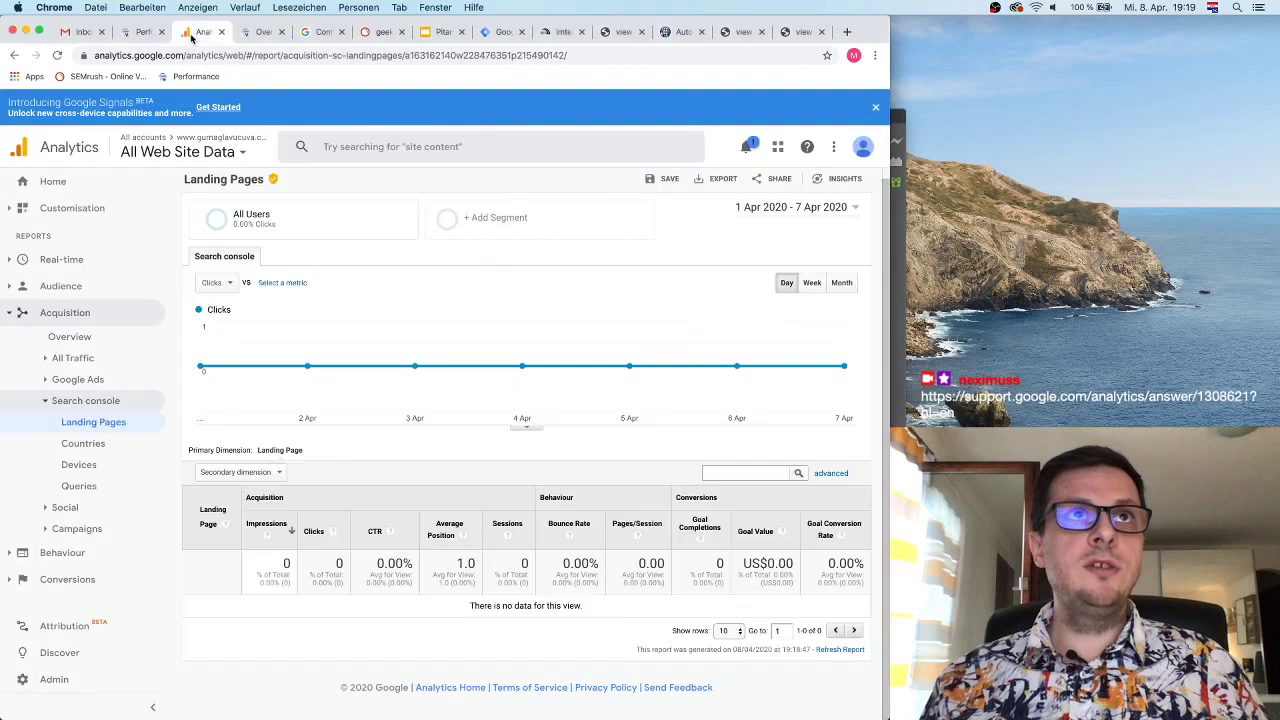
click(30, 312)
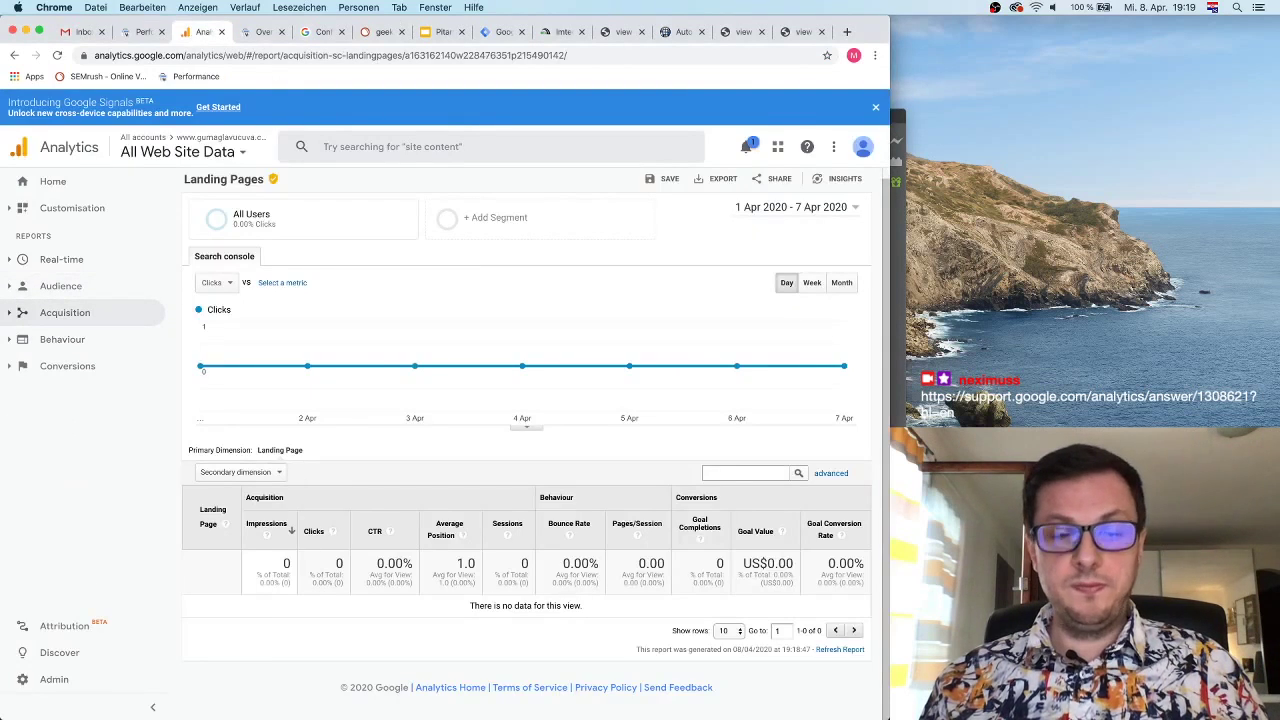
click(20, 259)
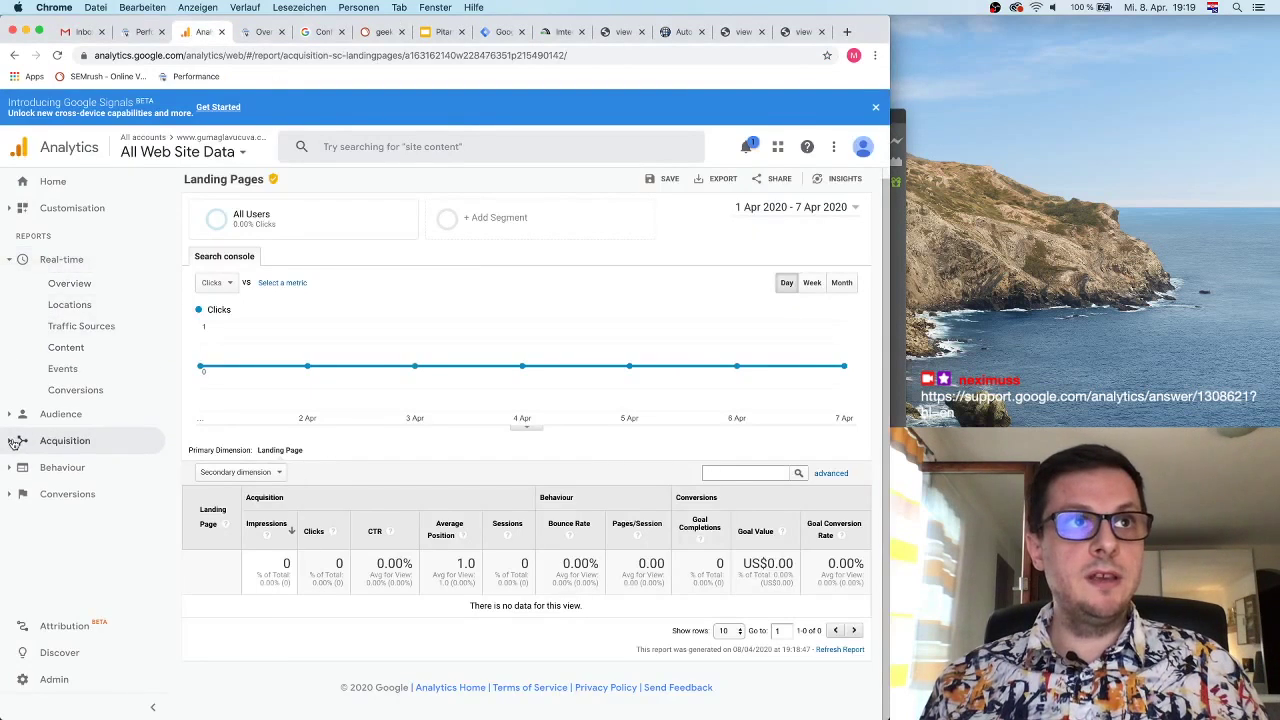
click(14, 413)
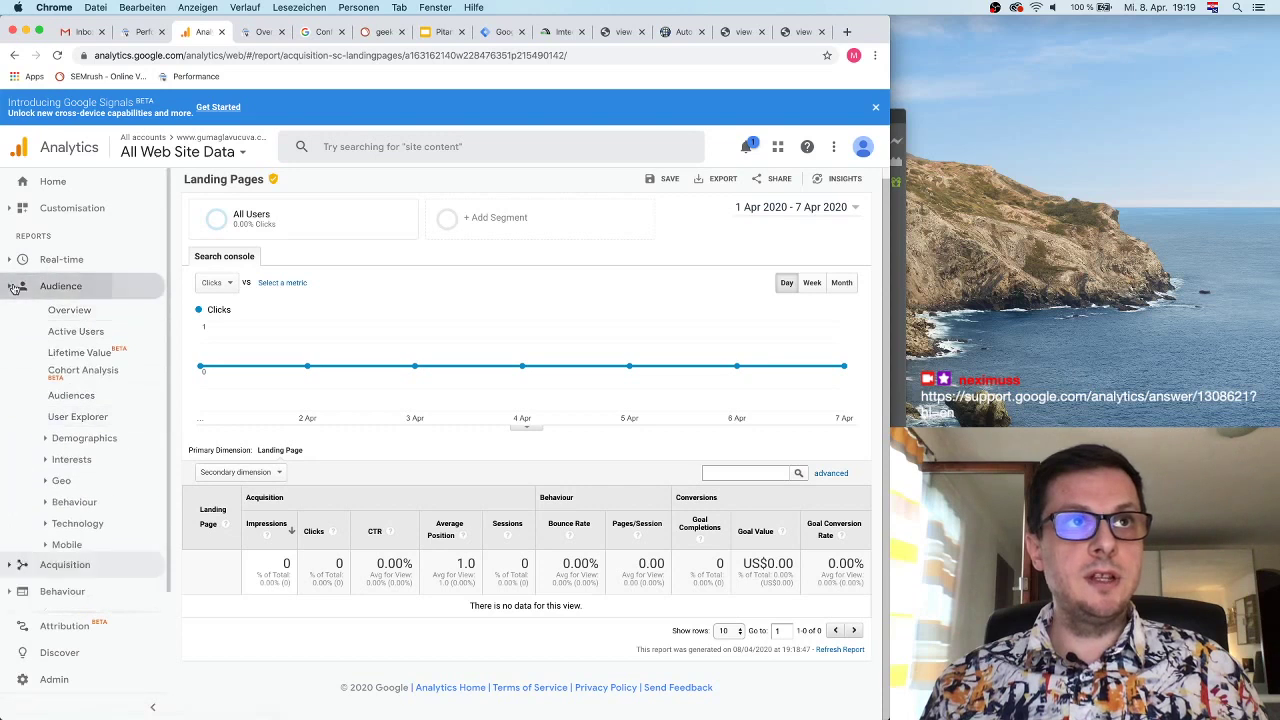
click(14, 288)
click(15, 259)
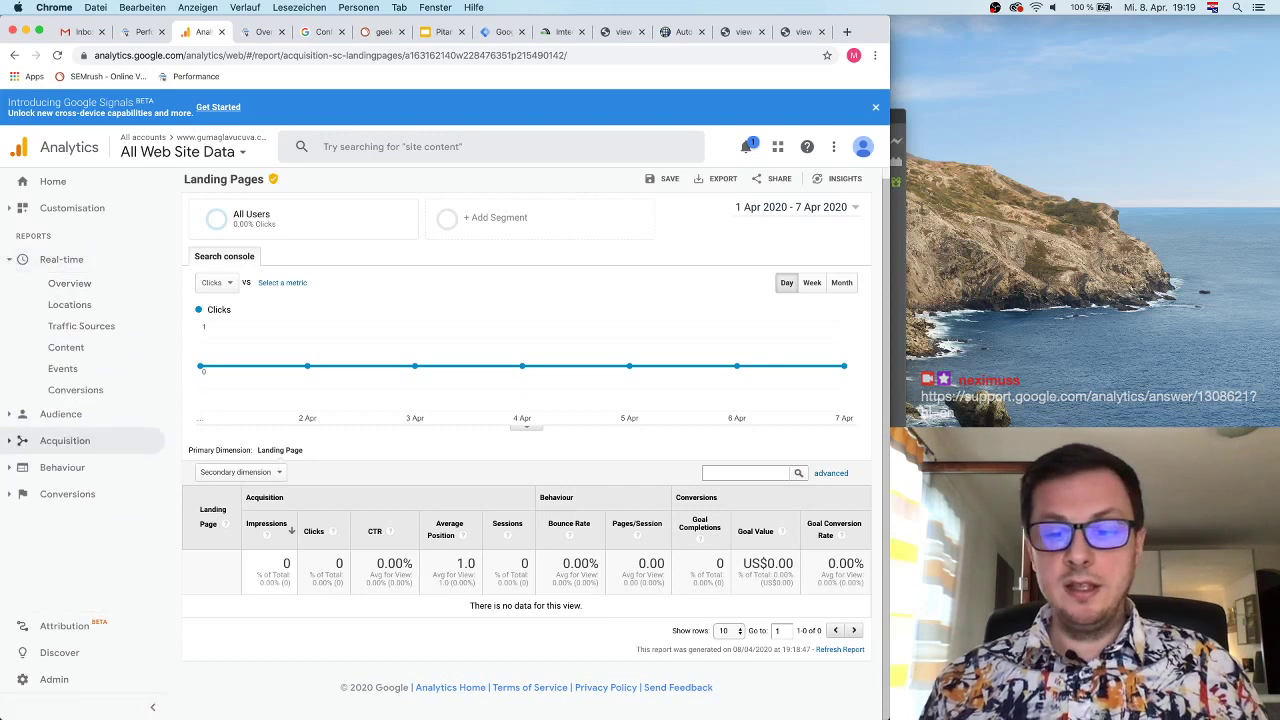
key(ctrl+Up)
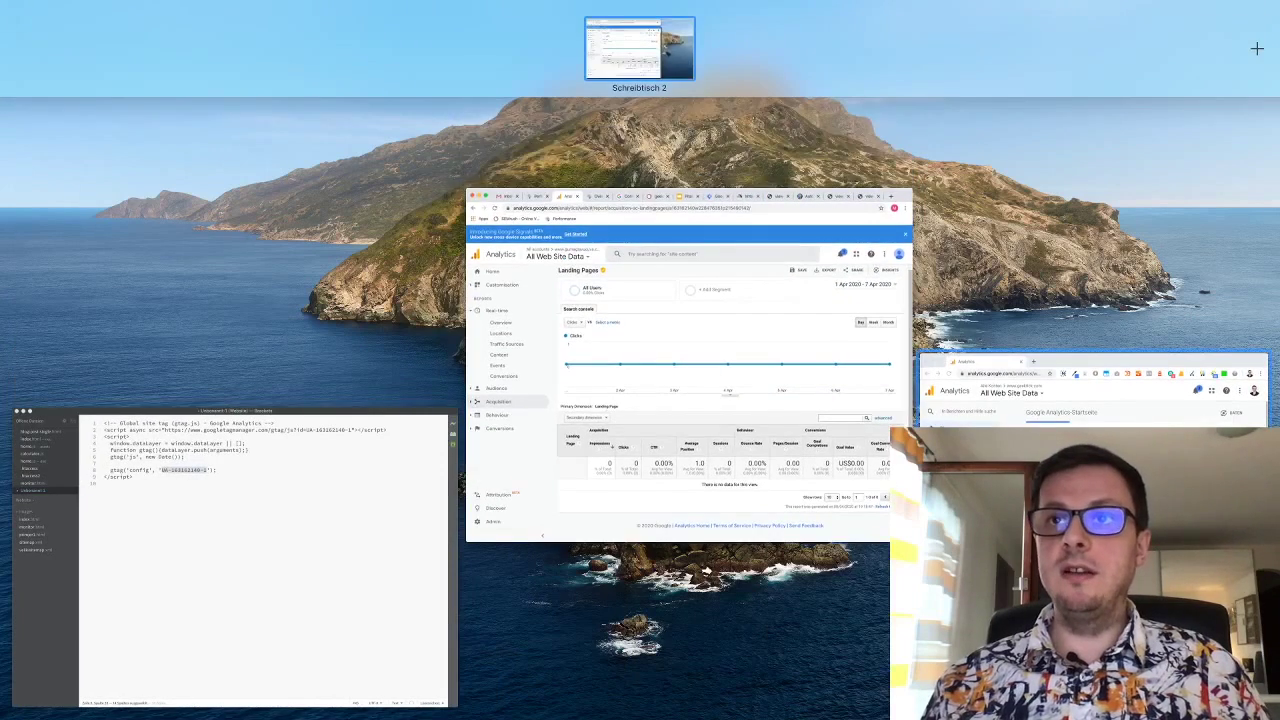
click(1090, 395)
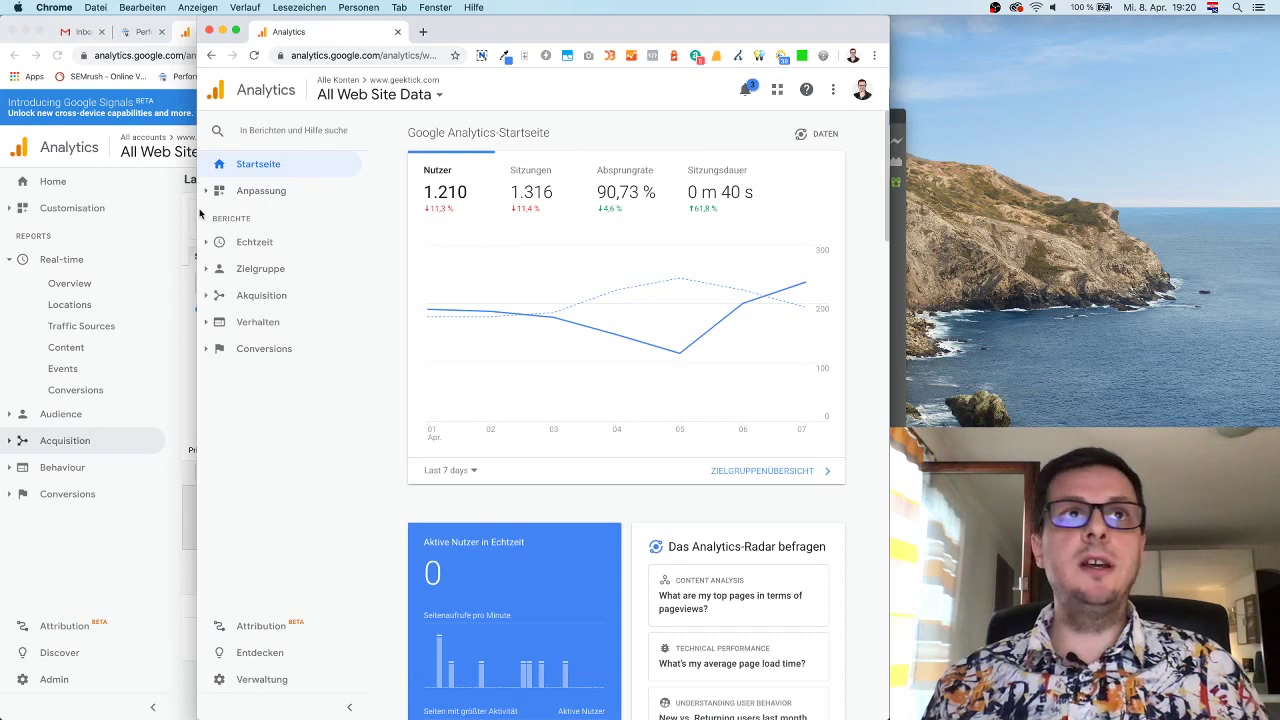
drag(197, 209, 174, 209)
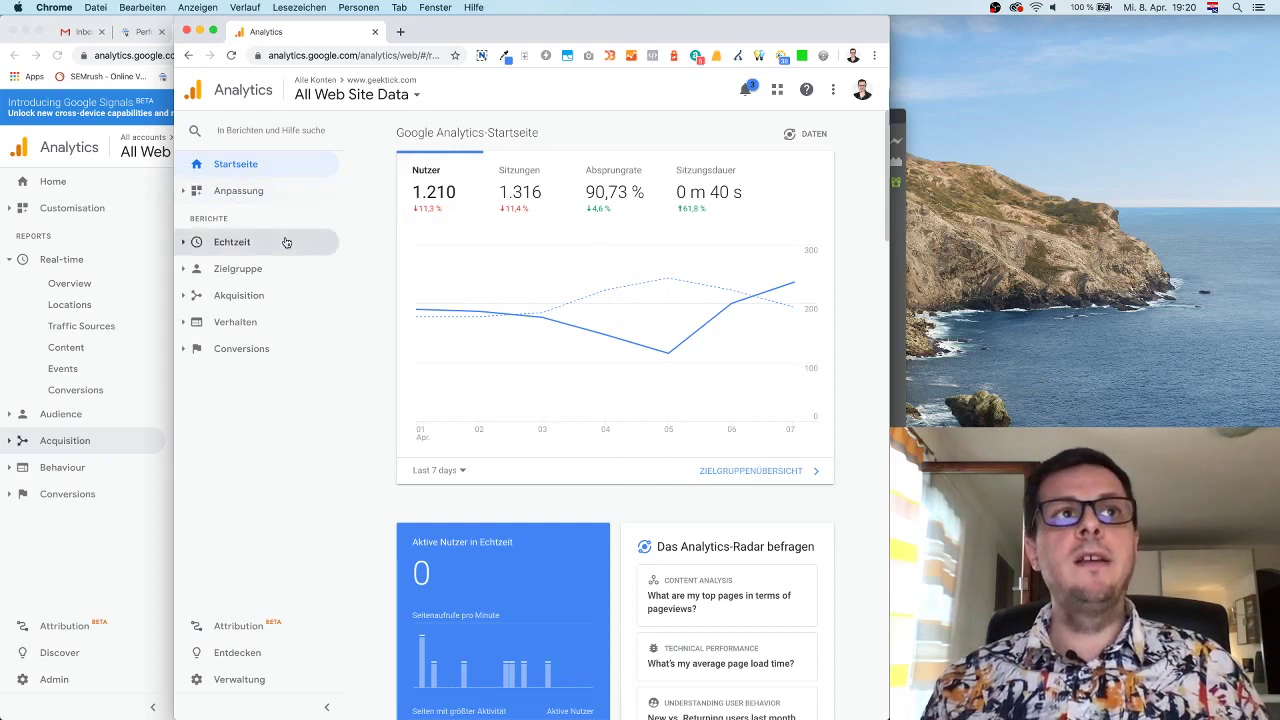
click(247, 243)
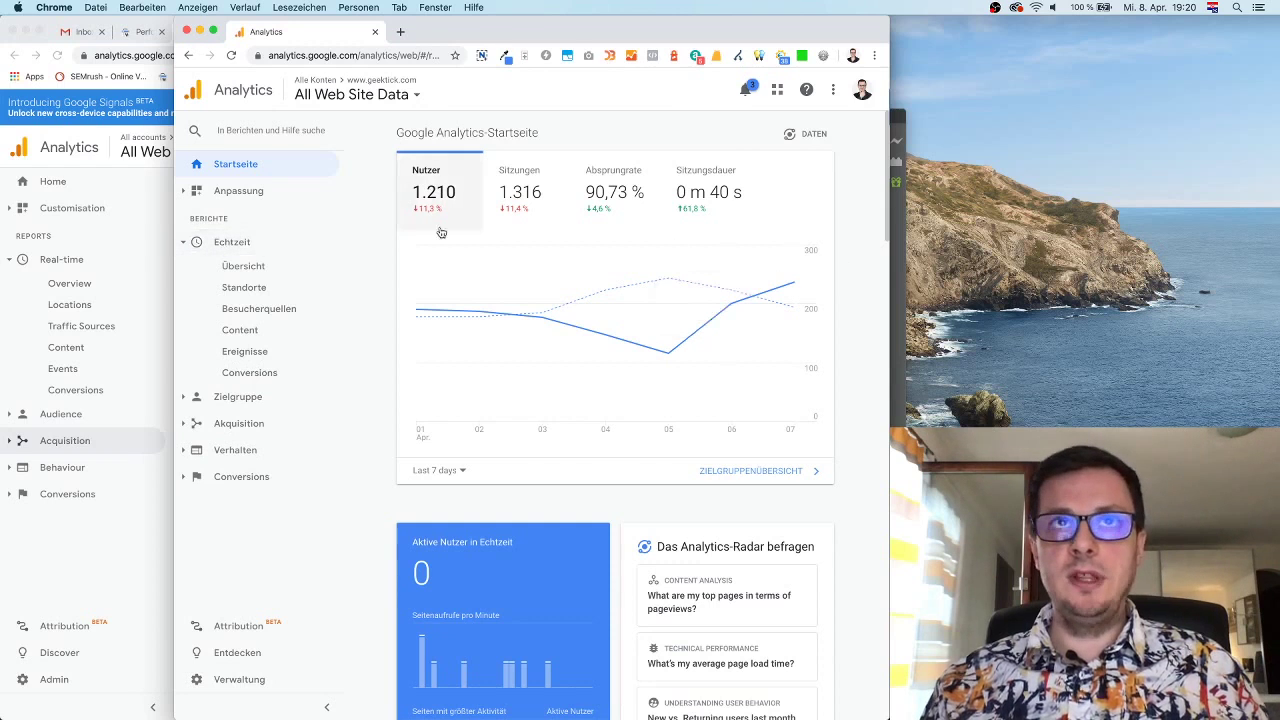
click(250, 265)
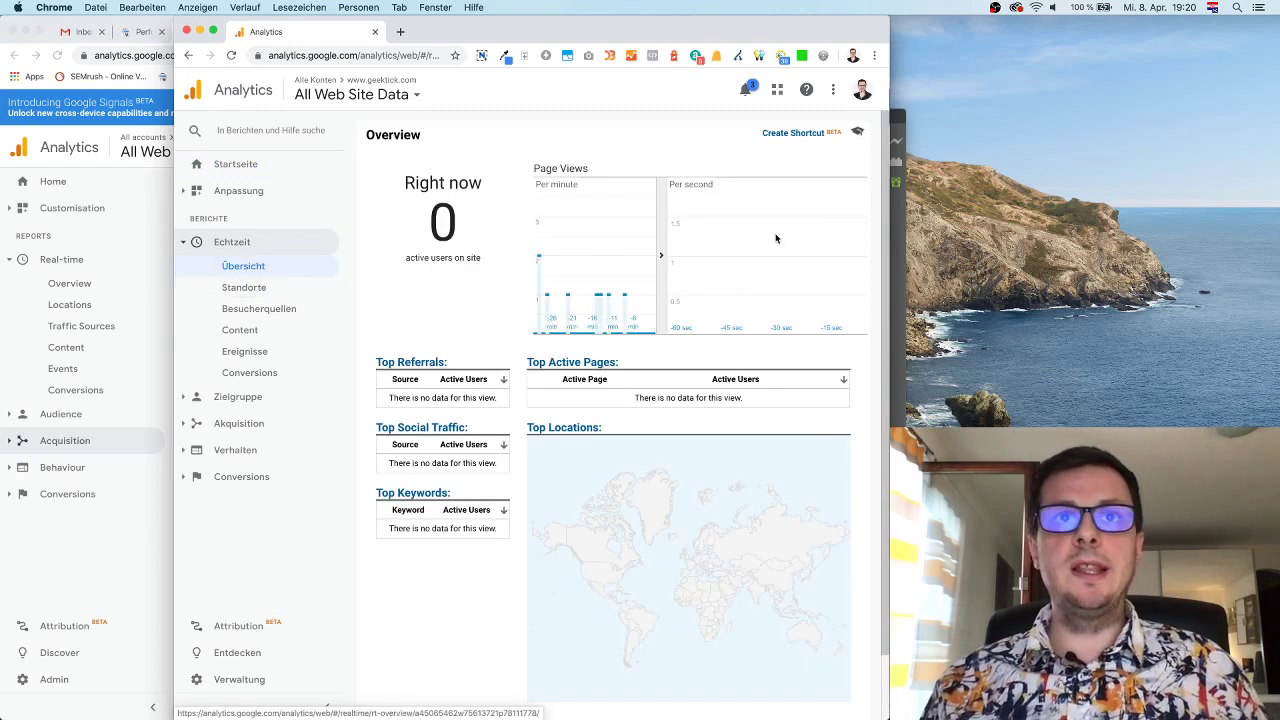
mouse_move(587, 310)
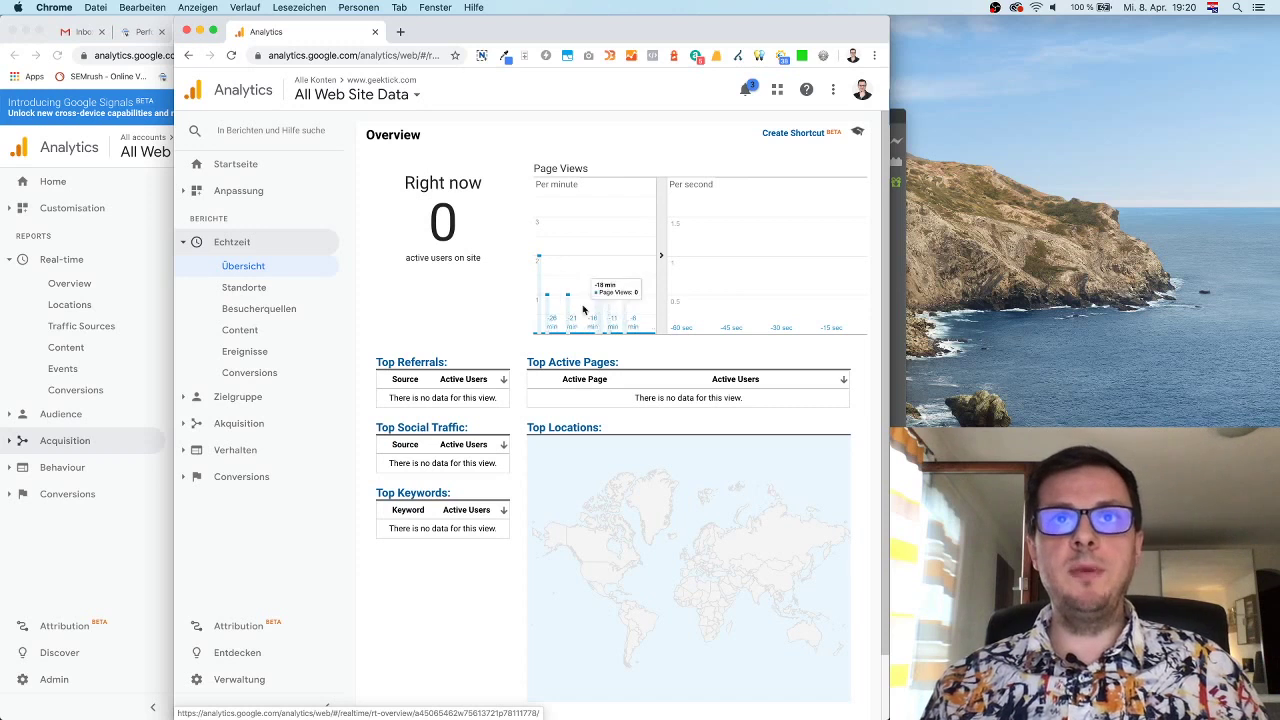